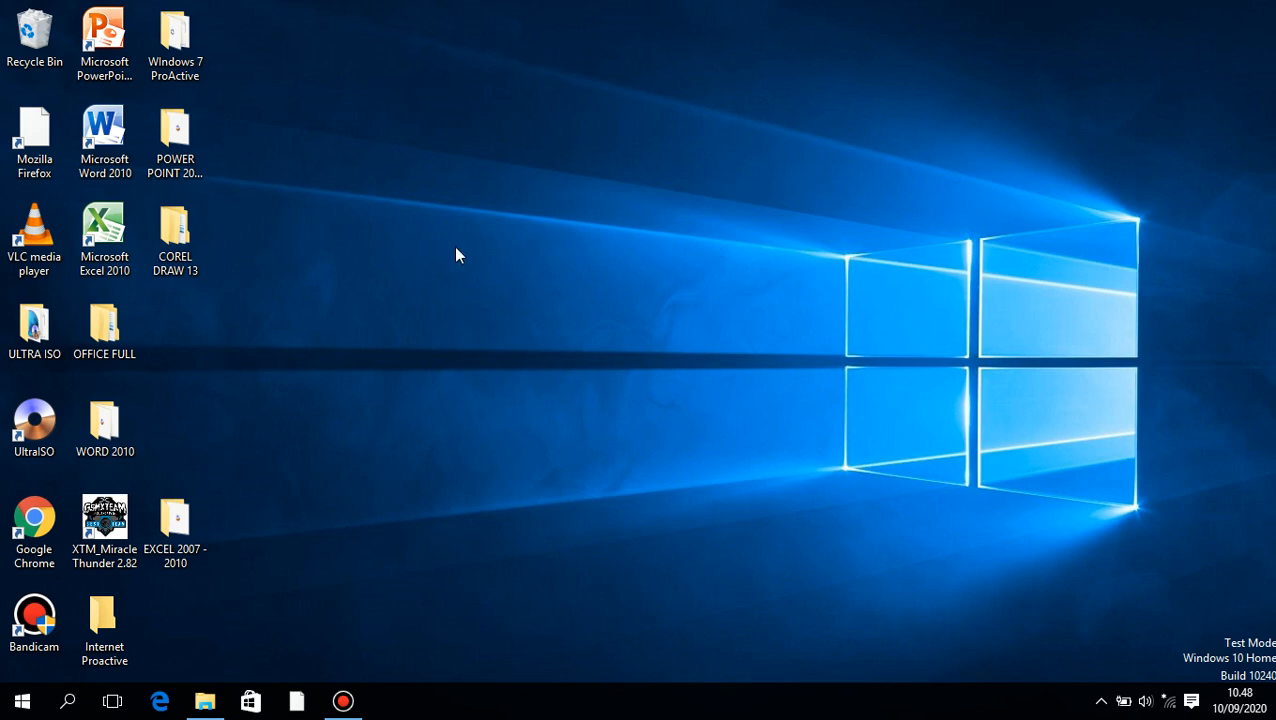
Open Microsoft Excel 2010 and enter the title JUMLAH PENJUALAN SAHAM in cell A4
double_click(104, 232)
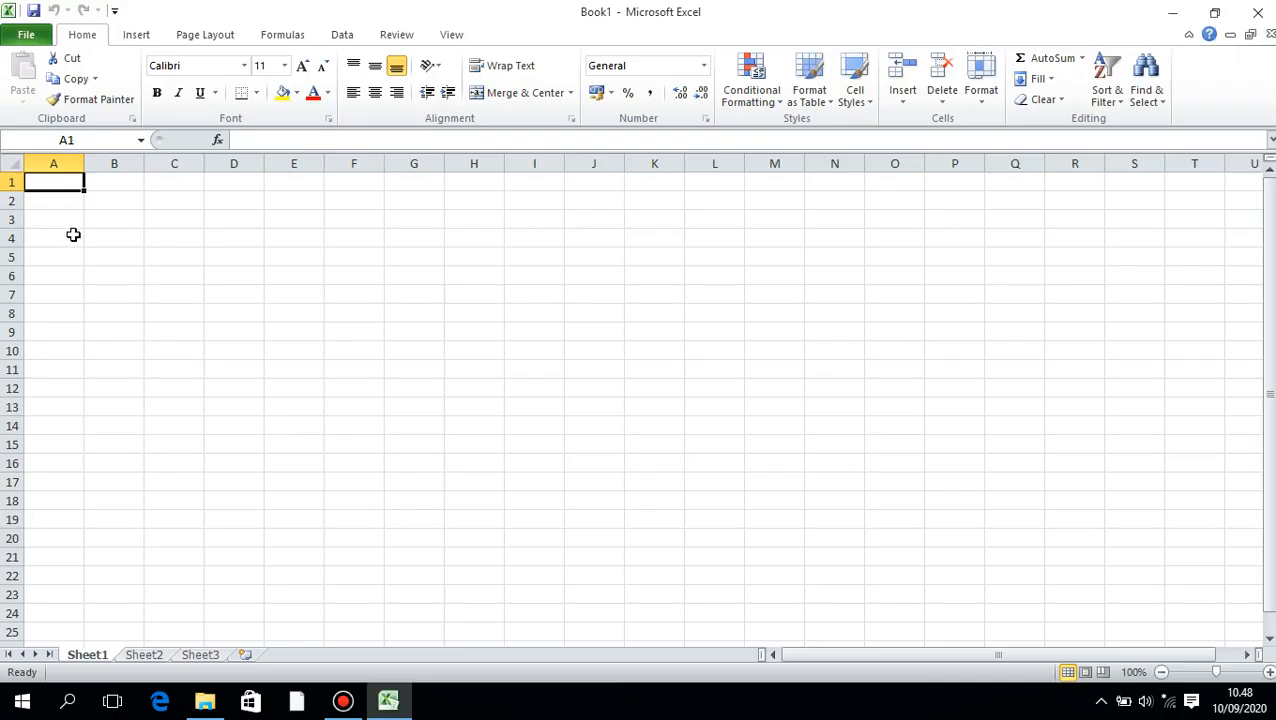
left_click(78, 236)
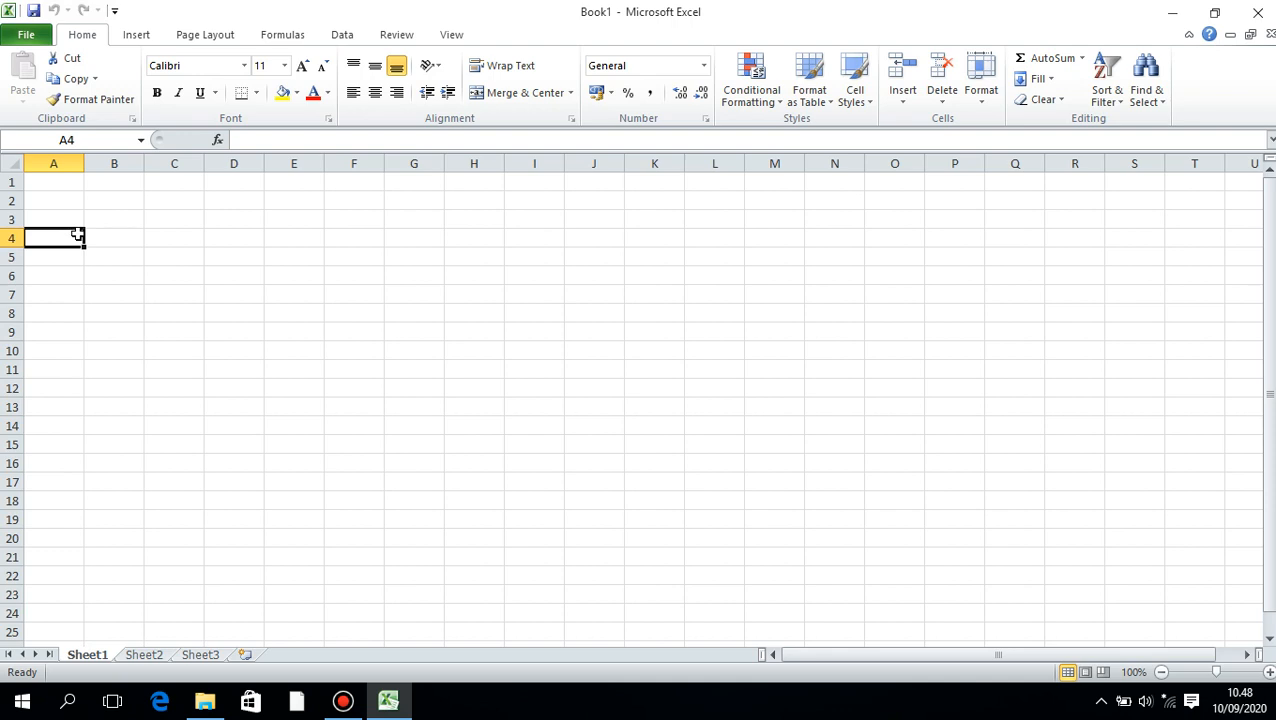
type("JUMLA")
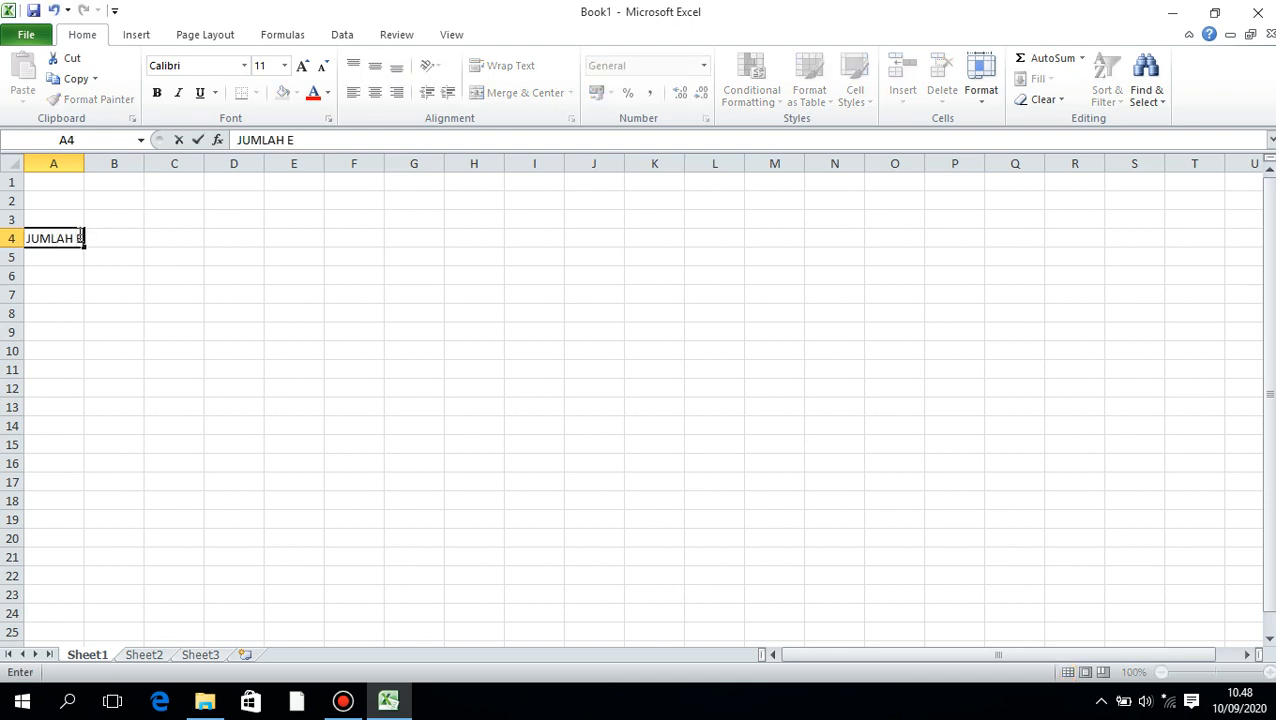
type("H PENJUALAN SA")
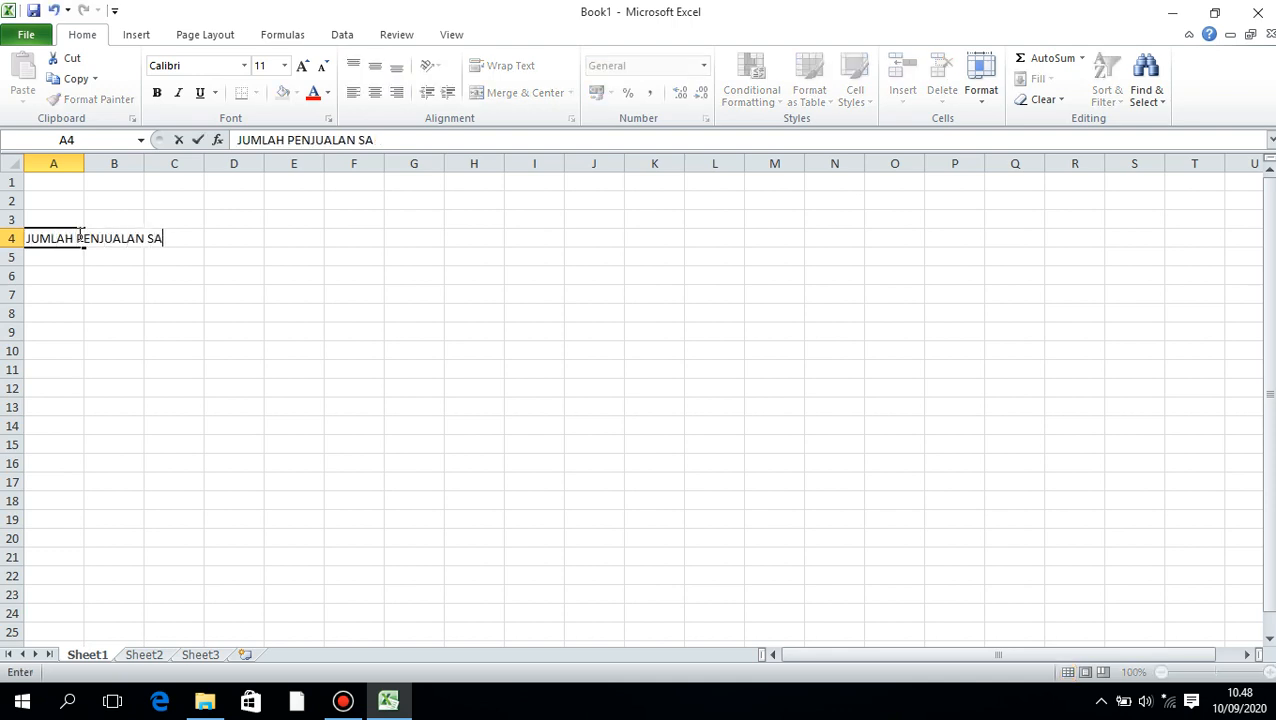
type("HAM")
key("Return")
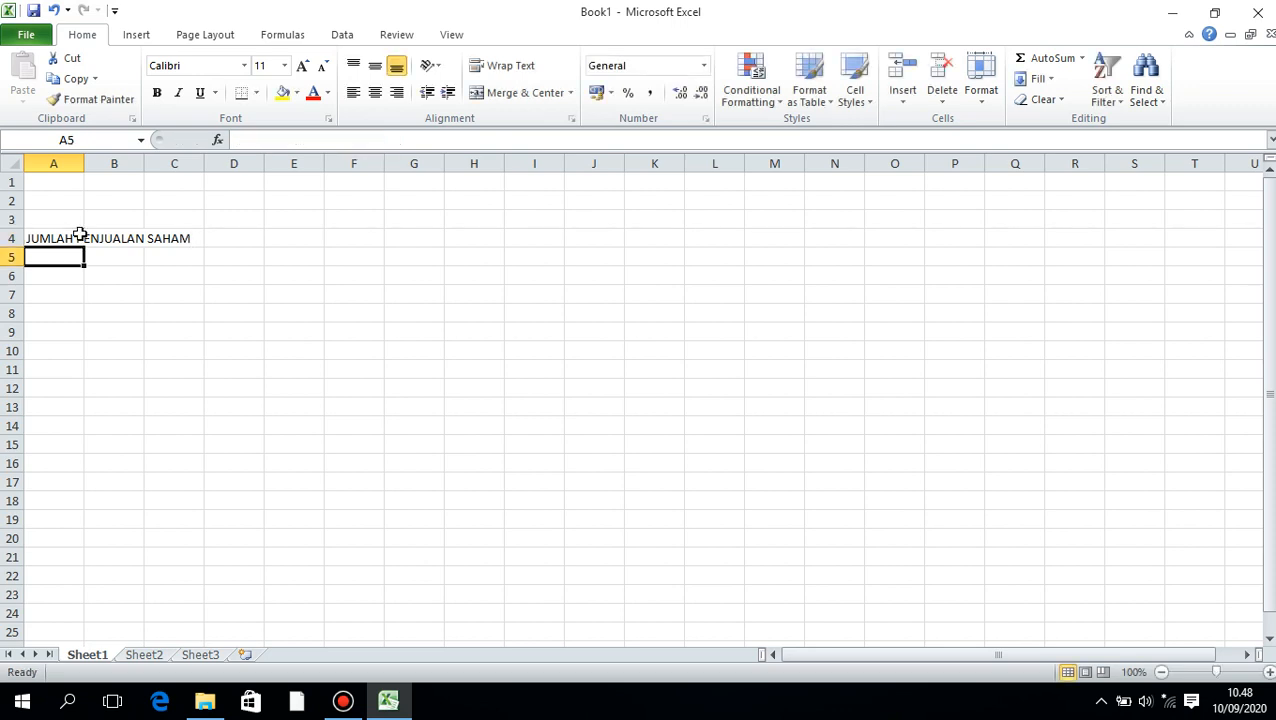
Enter BULAN JANUARI 2003 in cell A5 and BURSA EFEK JAKARTA in cell A6
type("BULAN")
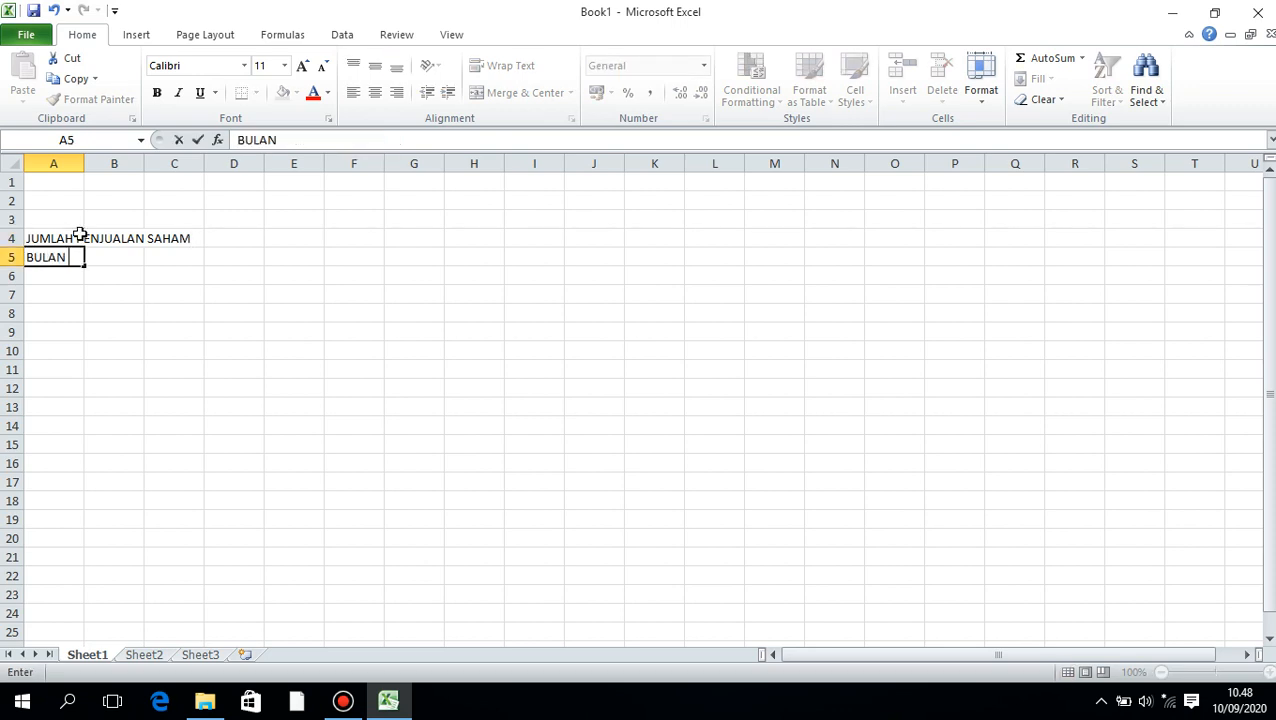
type(" JANUARI 2003")
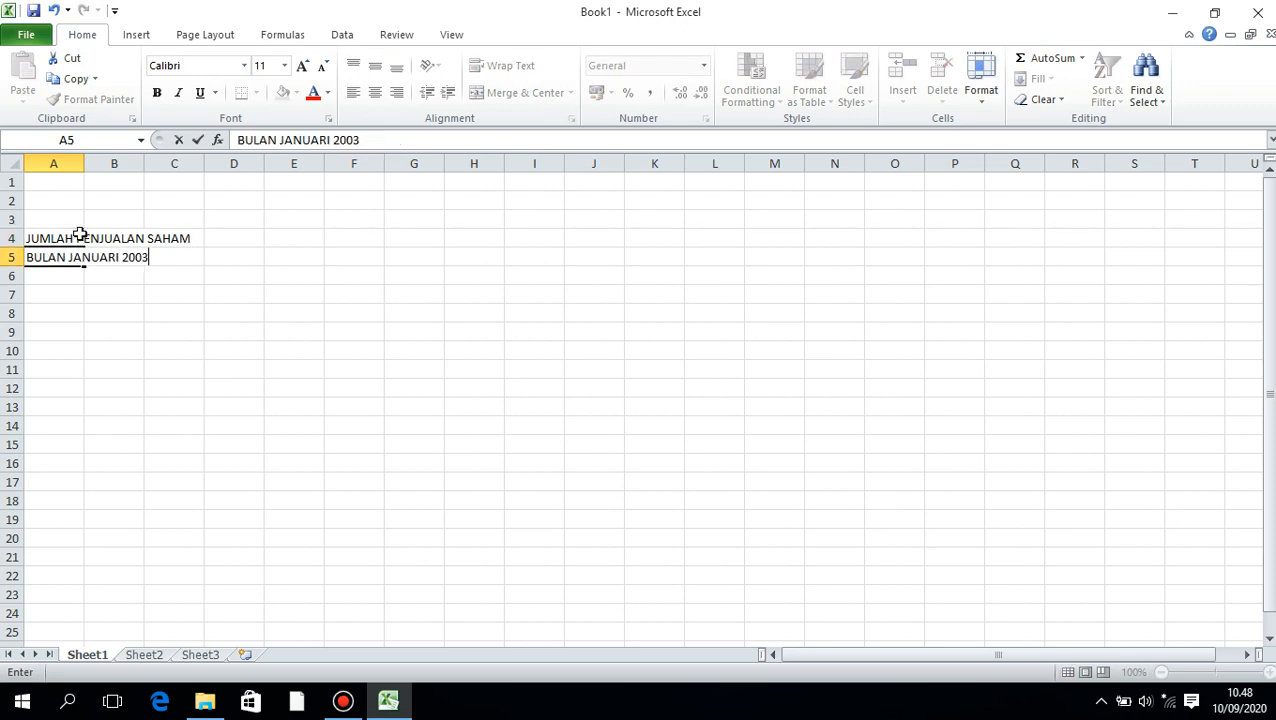
key("Return")
type("BURSA")
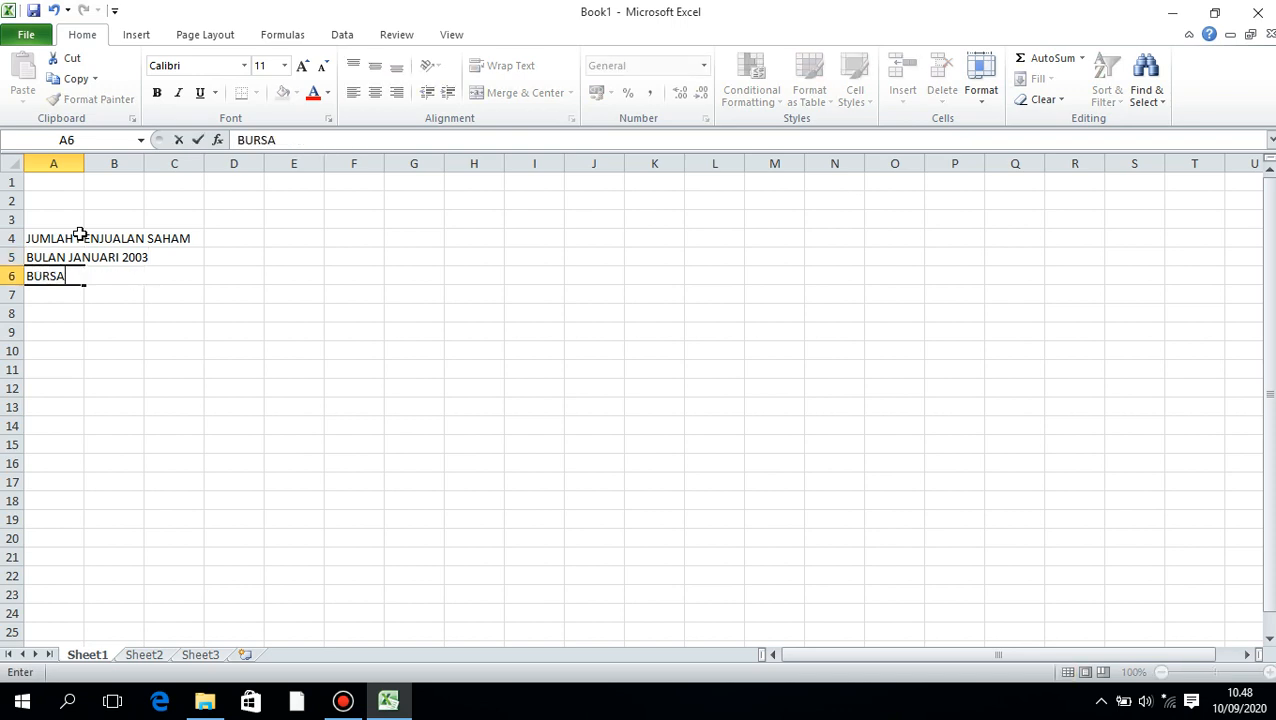
type(" EFEK JAKARTA")
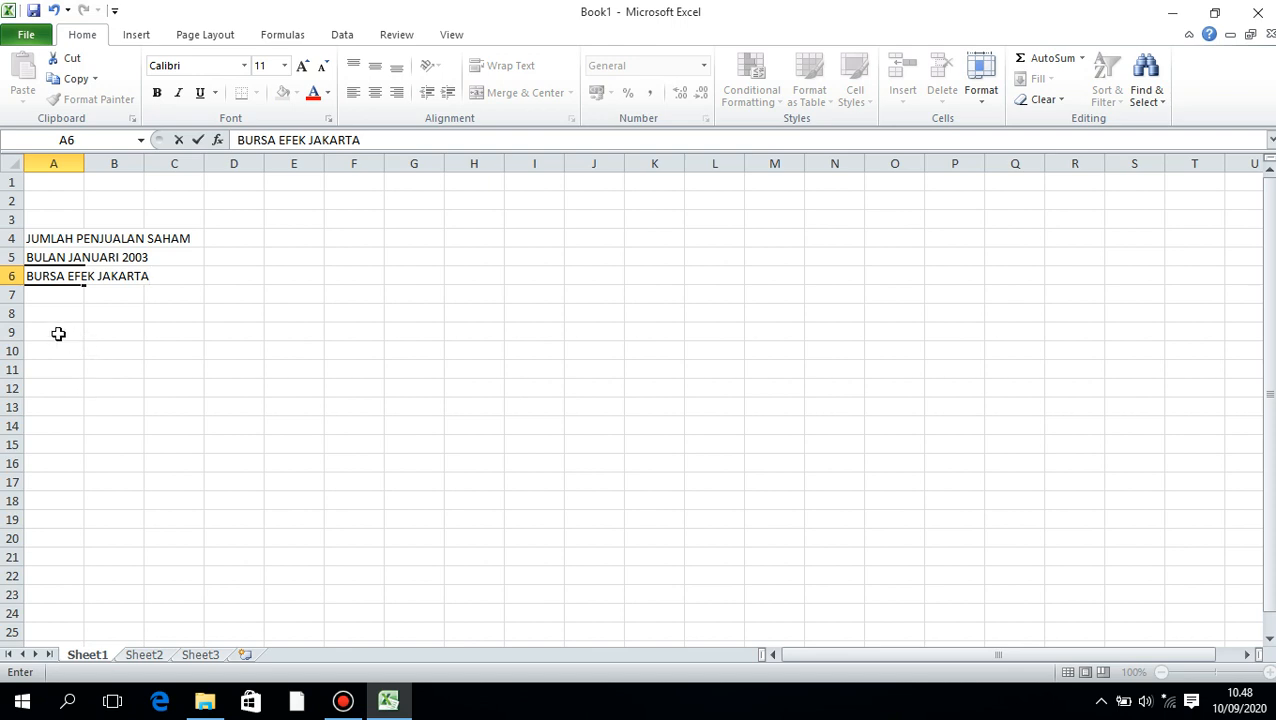
left_click(44, 330)
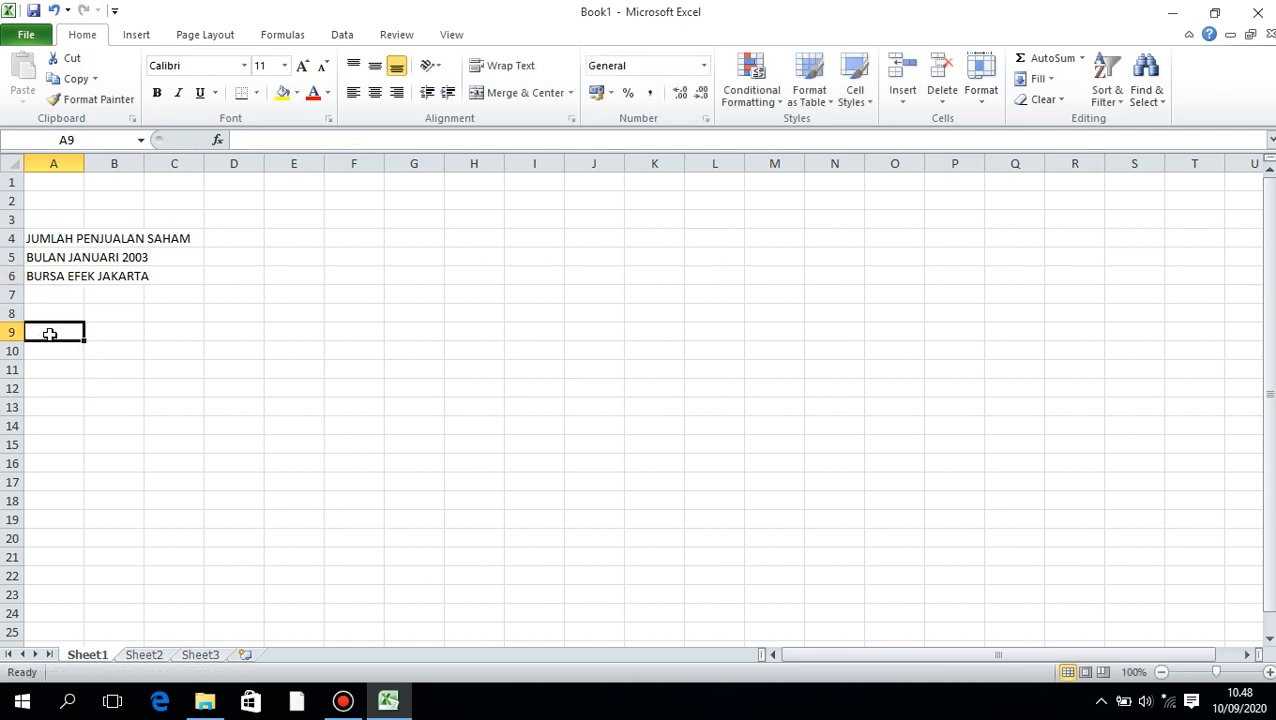
Merge and center rows 9–10 separately in columns A, B and C, and enter the headers NO, NAMA SAHAM and JENIS USAHA
left_click_drag(49, 333, 200, 356)
left_click(525, 92)
left_click(64, 345)
type("NO")
key("Tab")
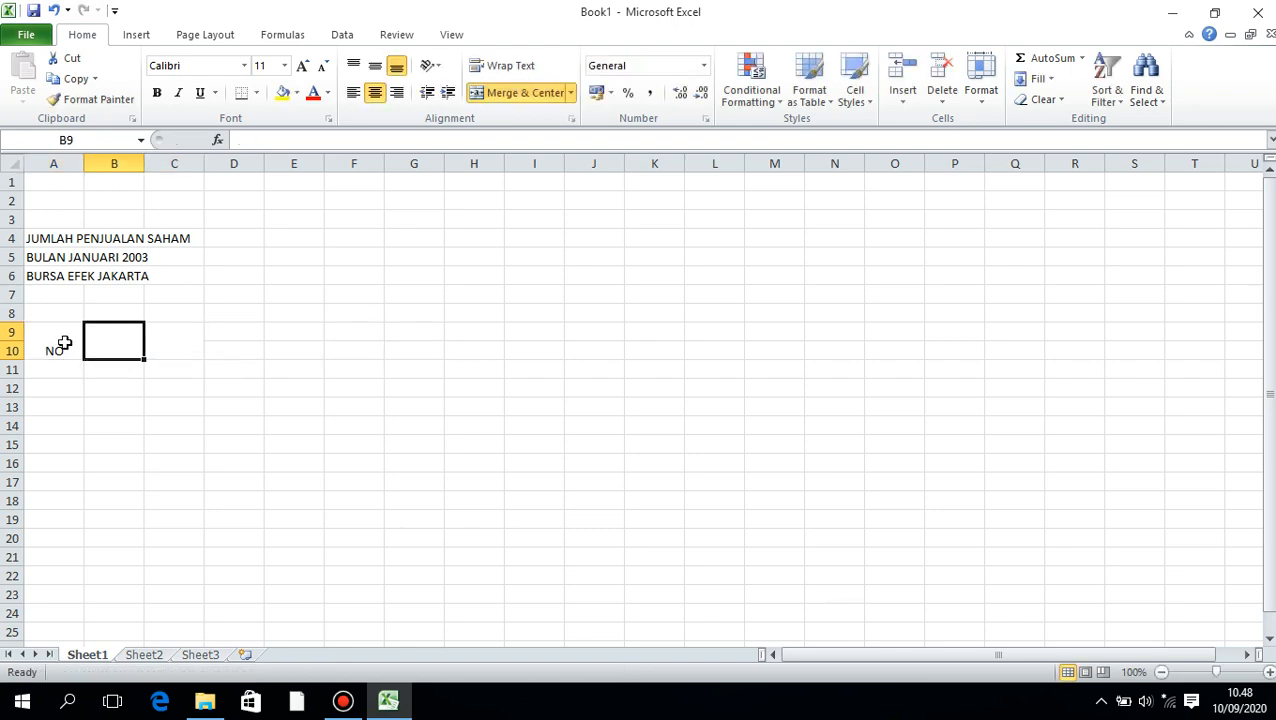
type("NAMA SAHAM")
key("Tab")
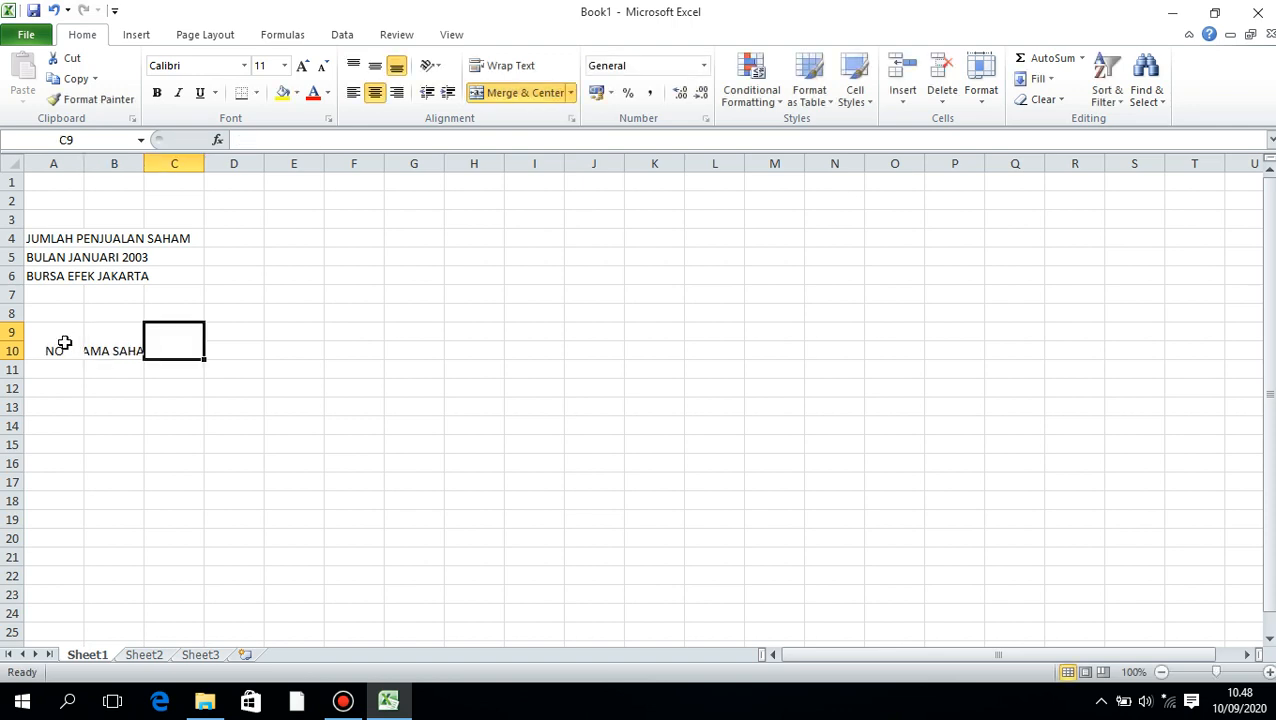
type("JENIS USAHA")
key("Tab")
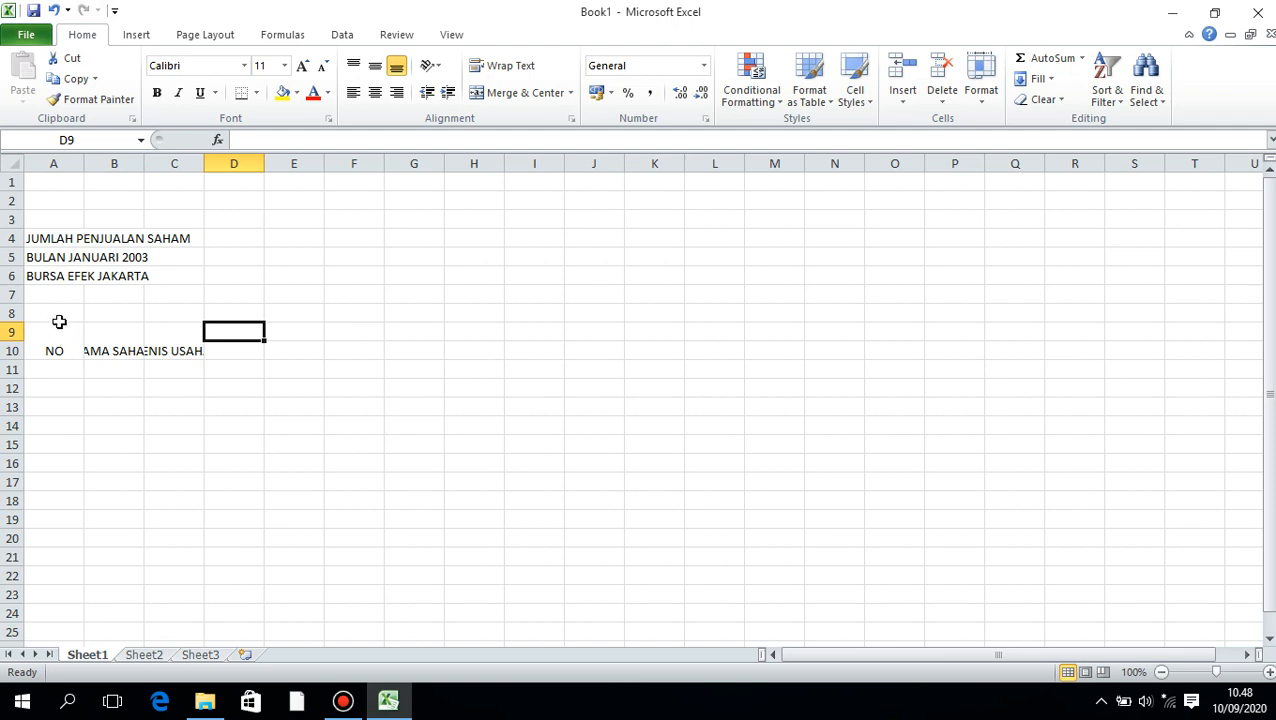
Merge and center D9:H9 and enter the header PENJUALAN PER MINGGU
left_click(198, 443)
left_click_drag(236, 334, 475, 334)
left_click(515, 93)
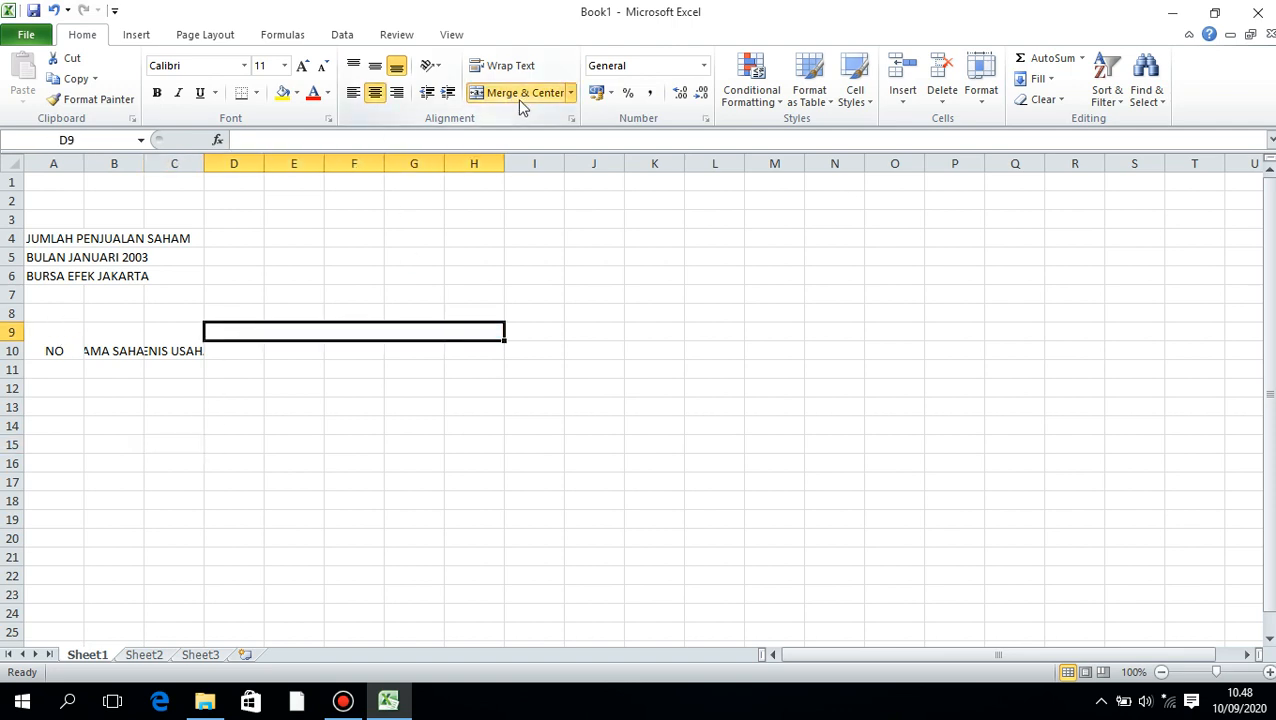
type("PENJUALAN ")
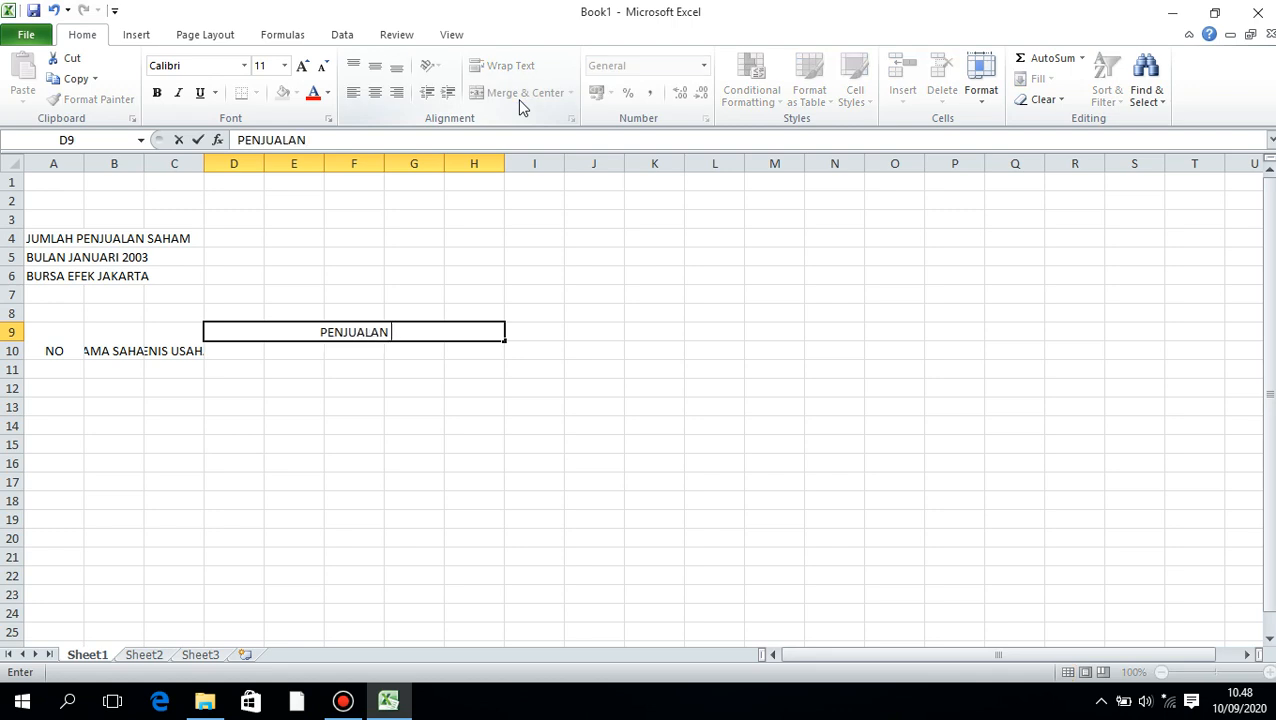
type("PER MINGGU")
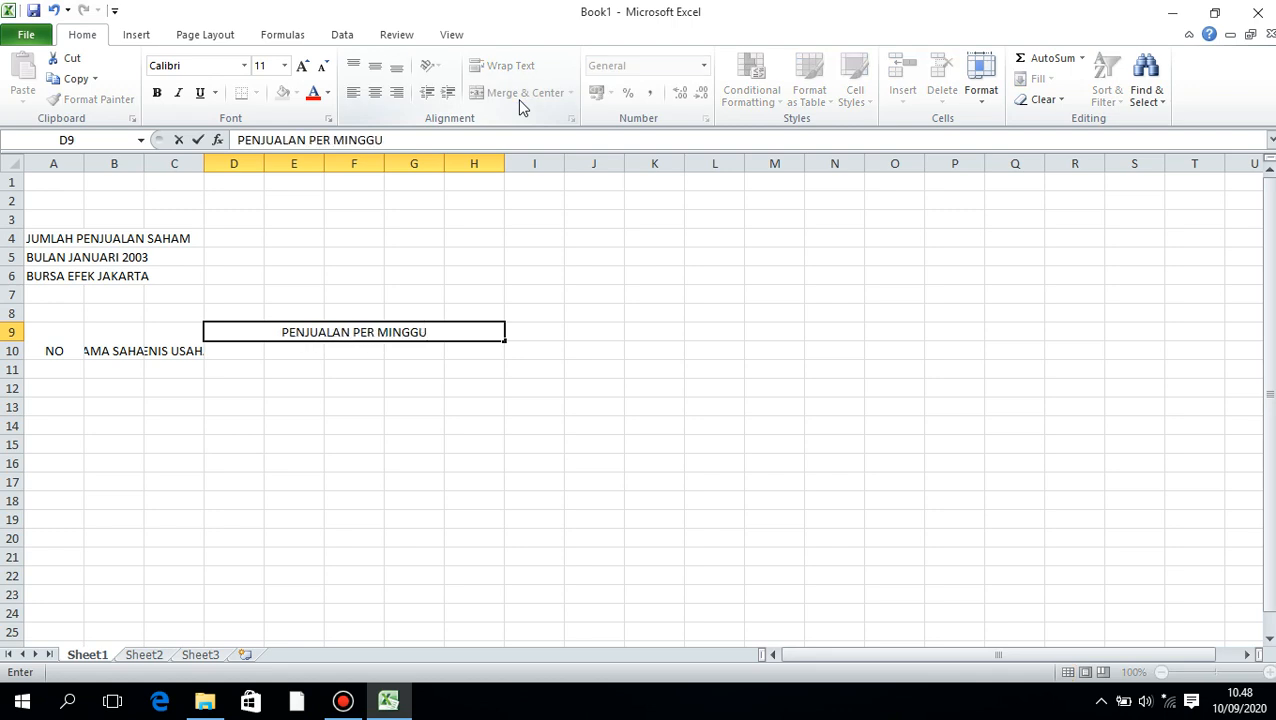
key("Return")
Enter the week numbers 1 to 5 in cells D10 through H10
type("1")
key("Tab")
type("2")
key("Tab")
type("3")
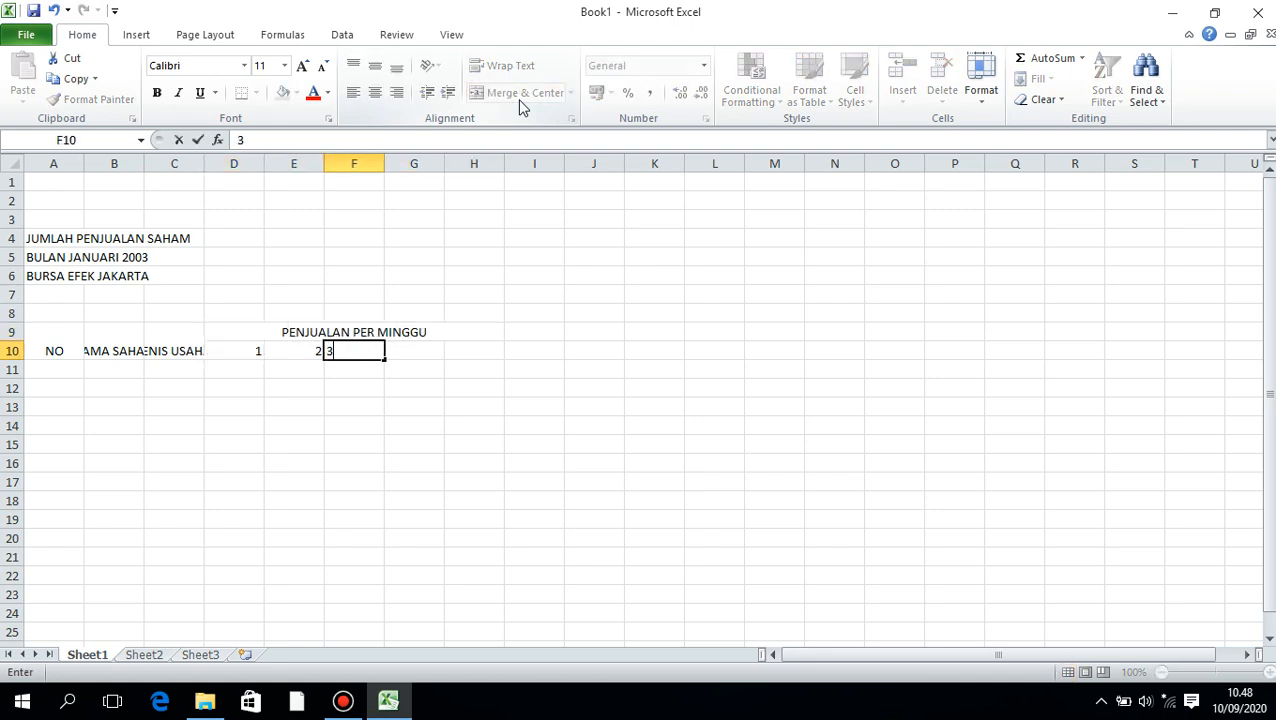
type("4")
key("Tab")
key("Left")
type("3")
key("Tab")
type("4")
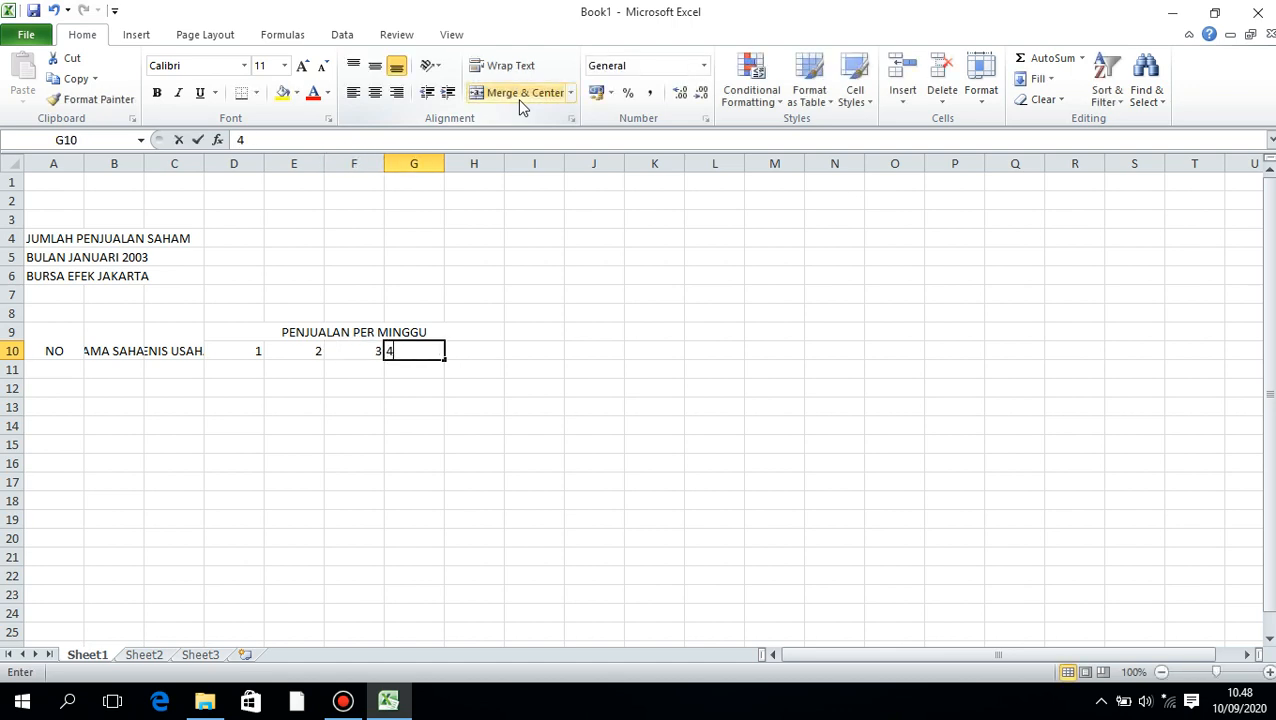
key("Tab")
type("5")
key("Tab")
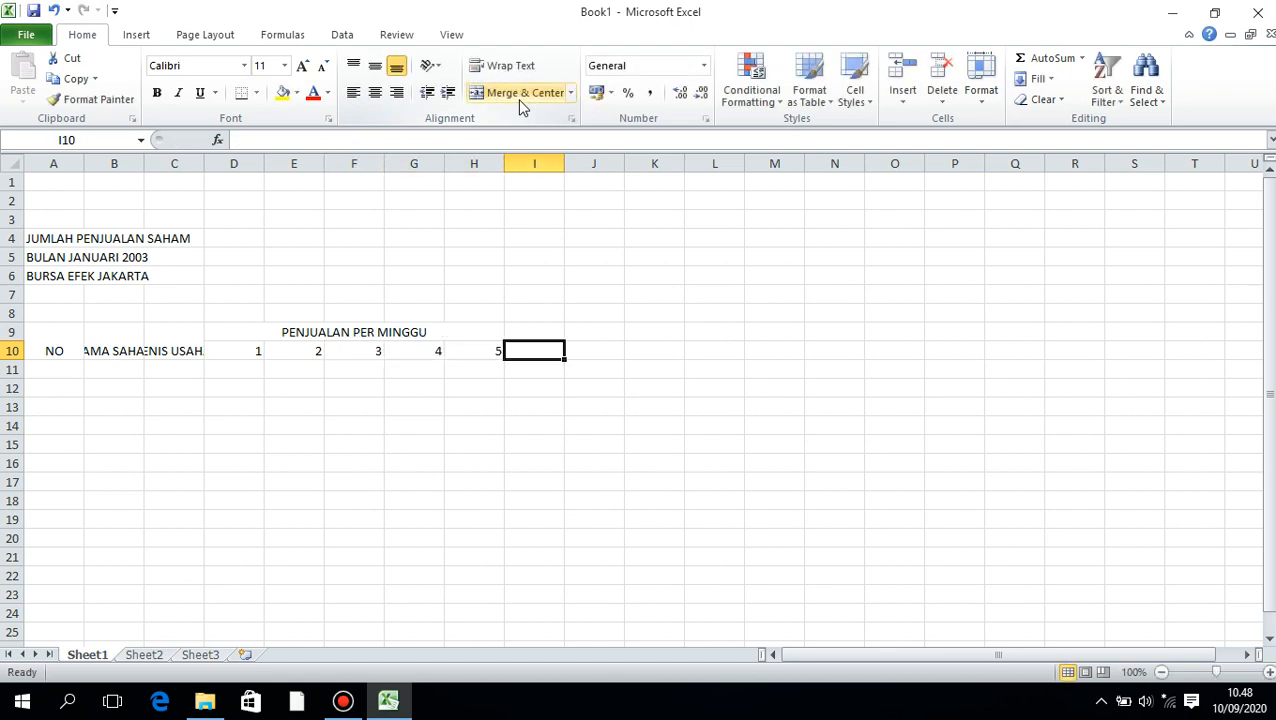
Merge and center I9:I10 and enter the header JUMLAH JUAL
left_click_drag(530, 331, 535, 350)
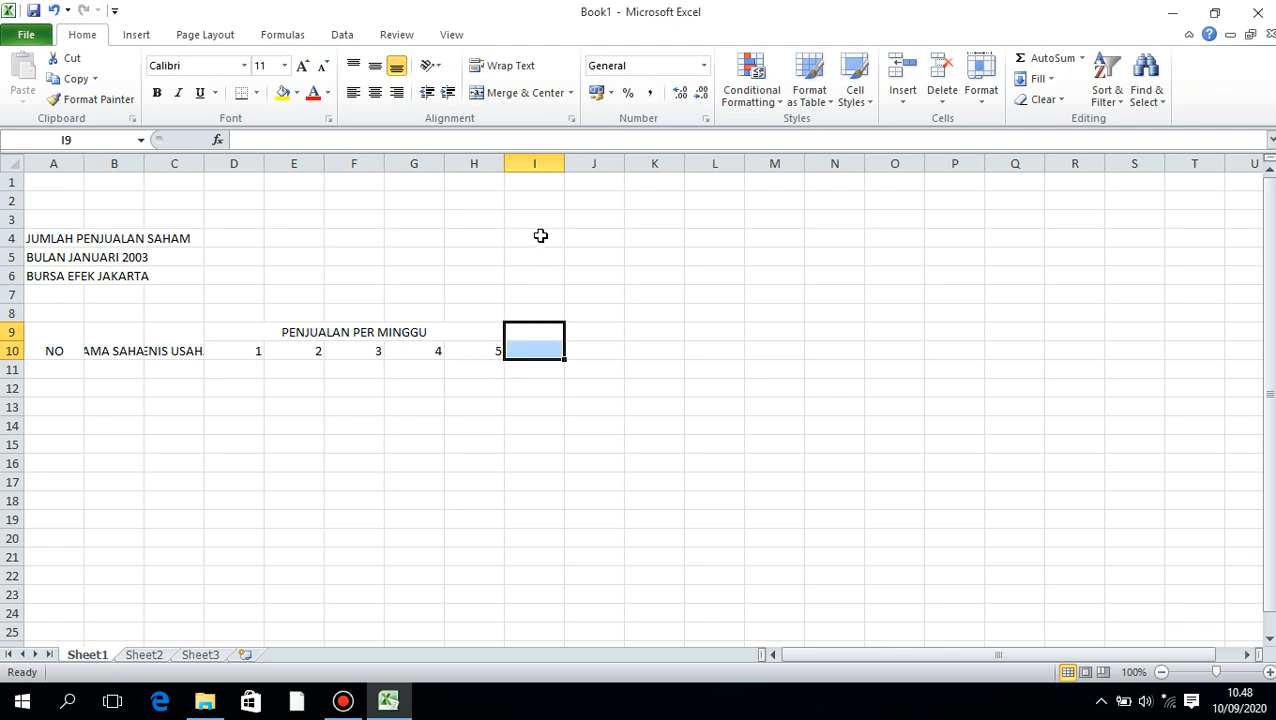
left_click(543, 96)
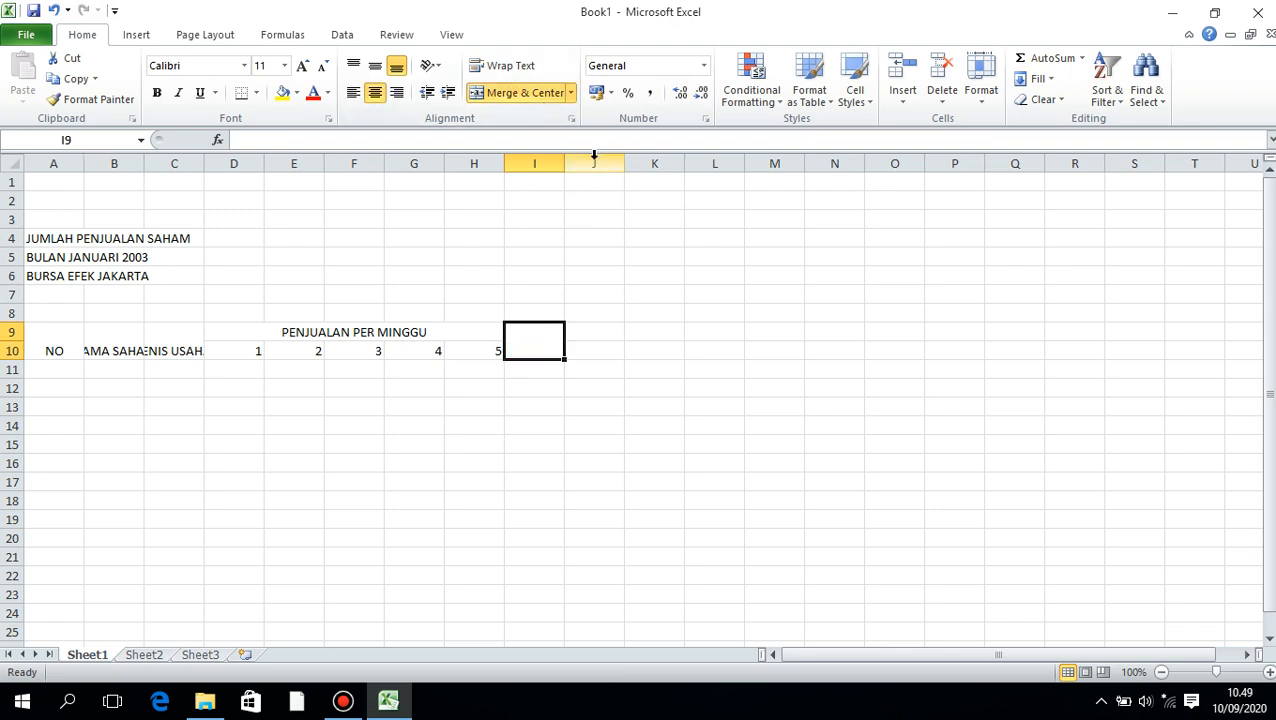
type("JUMLAH")
key("Tab")
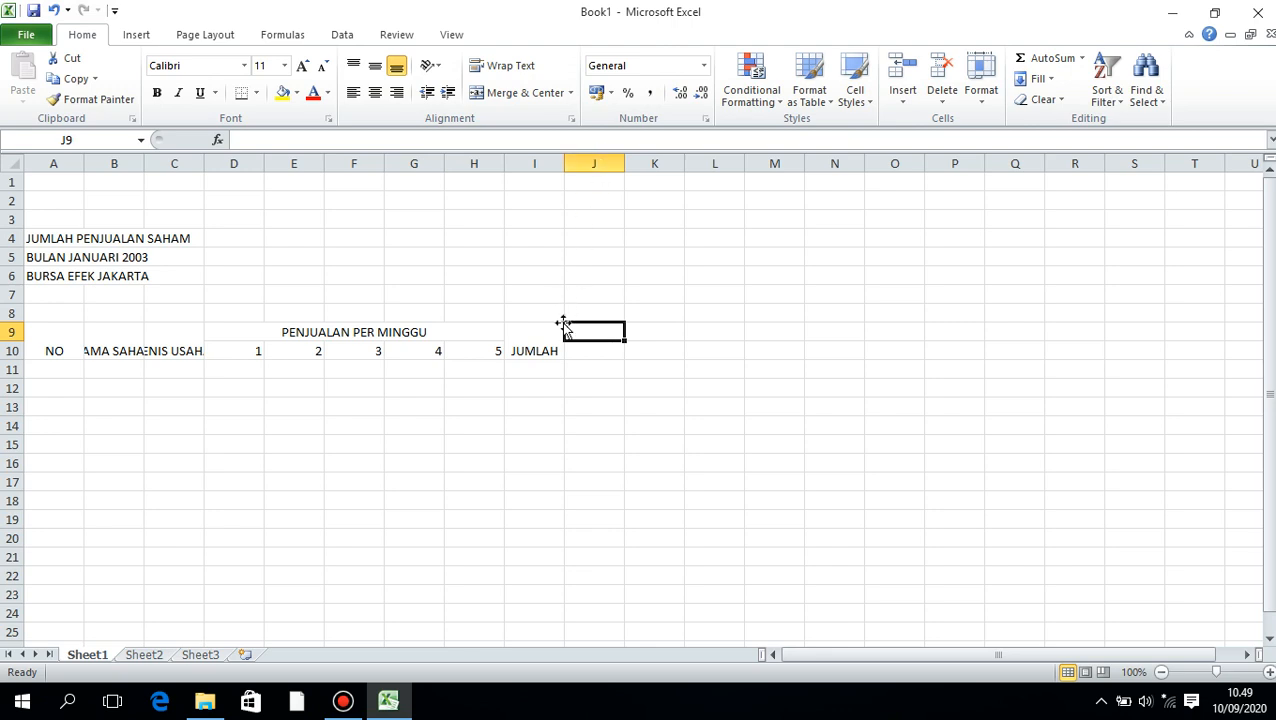
left_click(524, 342)
type("JUMLAH")
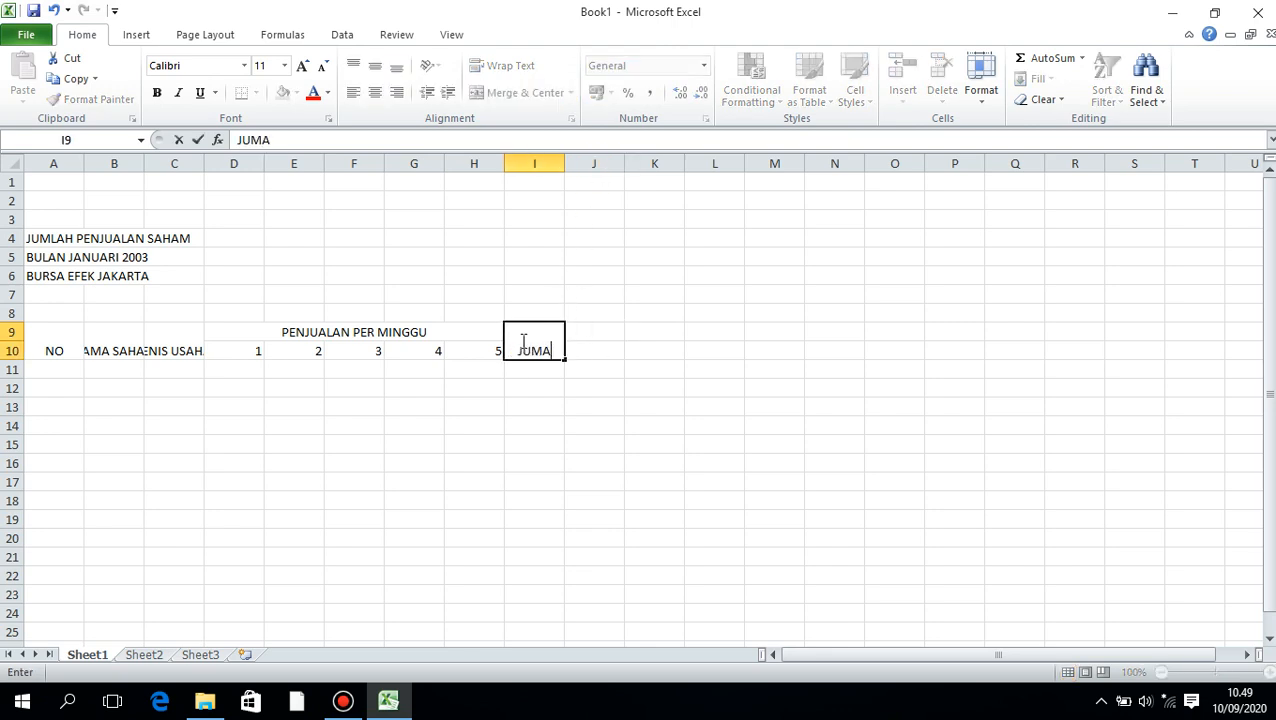
type(" JUAL")
key("Tab")
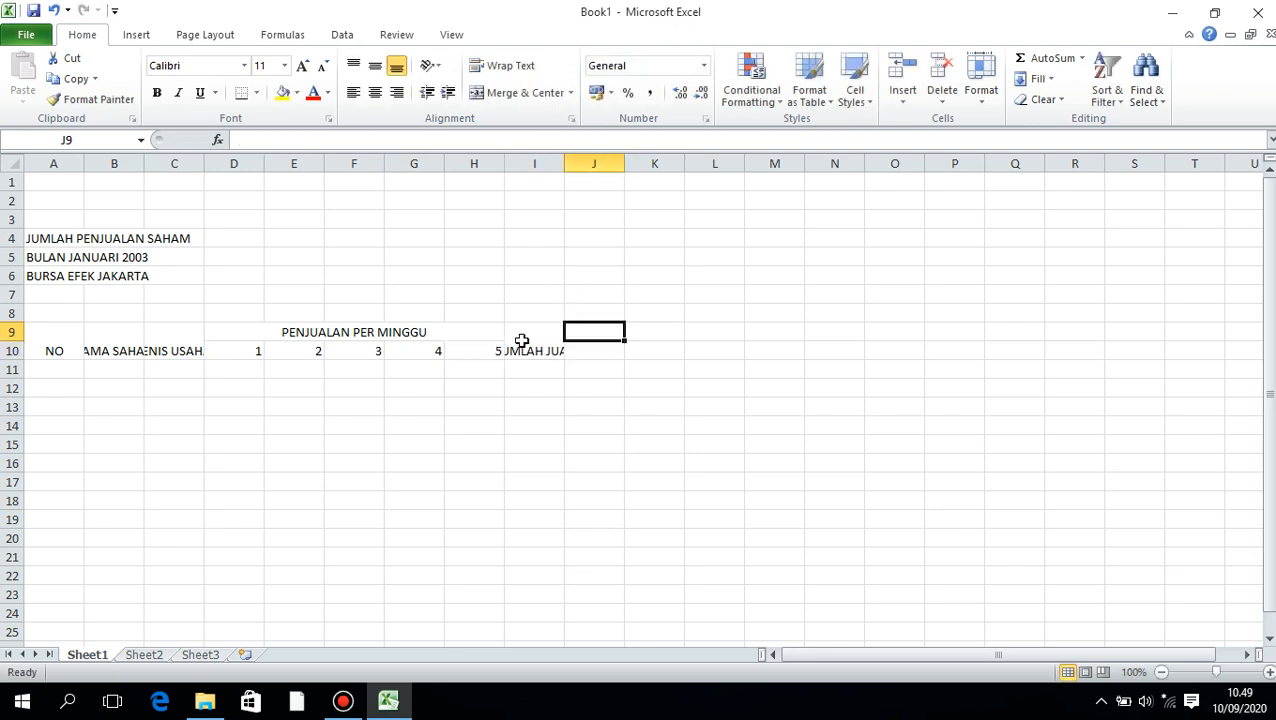
Fill the merged header cell I9:I10 across into J9:J10, replacing the unmerged RATA RATA entry
type("RATA RATA")
left_click(521, 340)
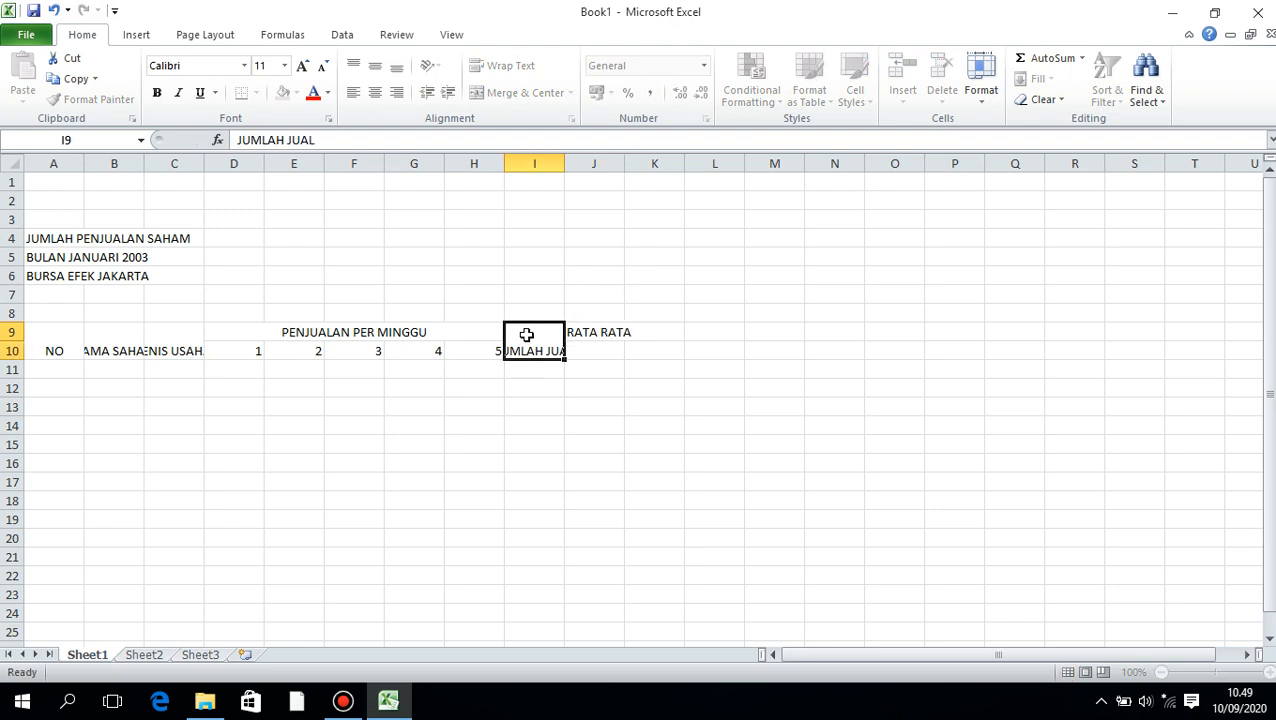
left_click_drag(596, 360, 600, 362)
left_click(584, 347)
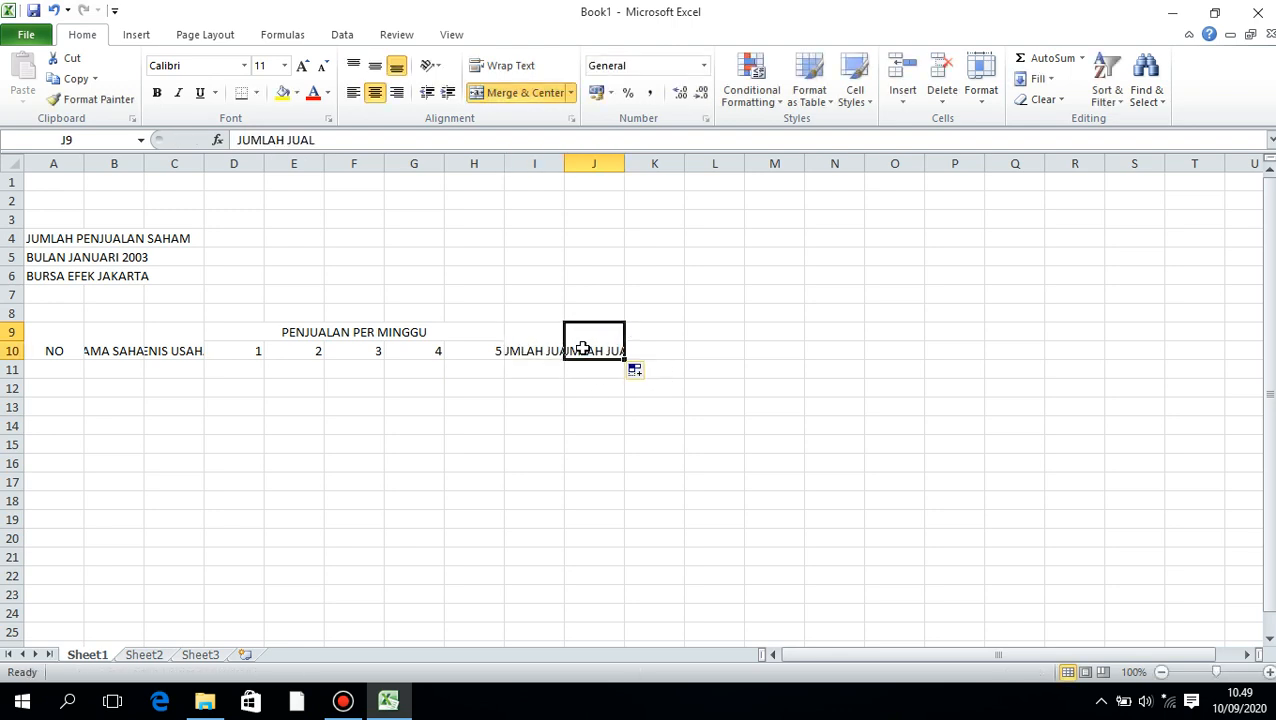
type("RATA RATA")
key("BackSpace")
key("BackSpace")
key("BackSpace")
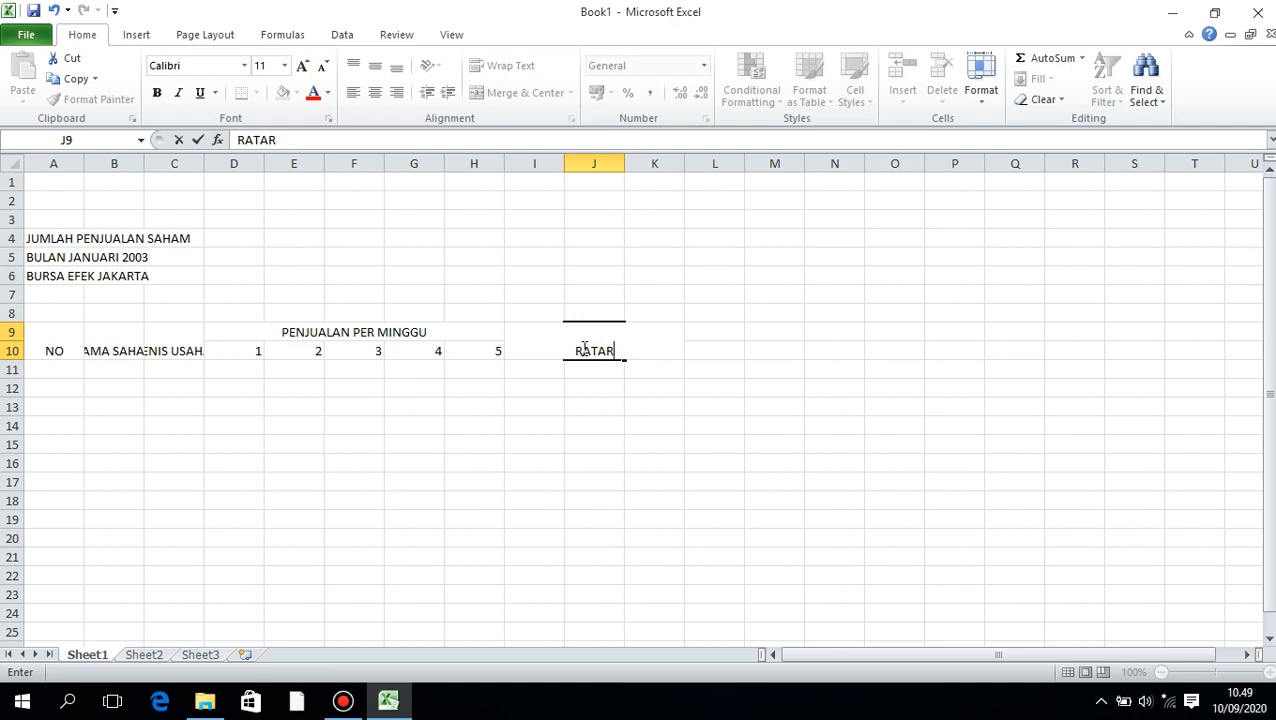
key("BackSpace")
type("RATA JUAL")
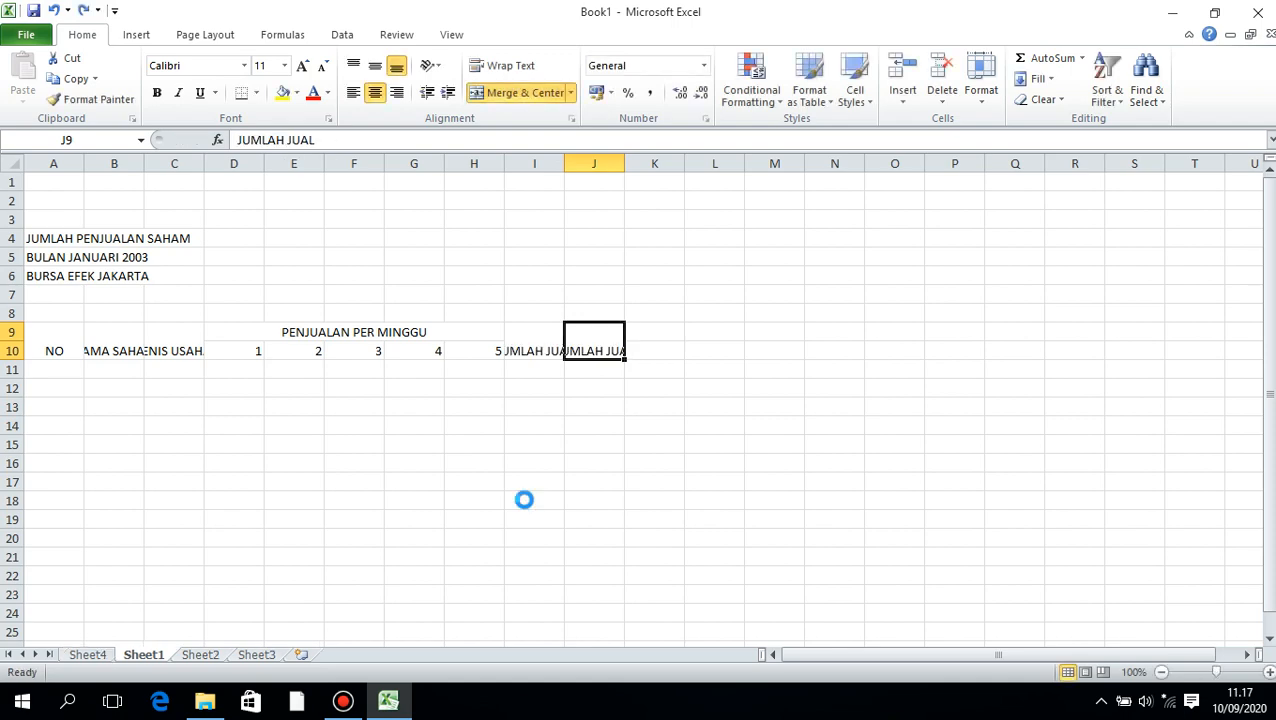
key("ctrl+s")
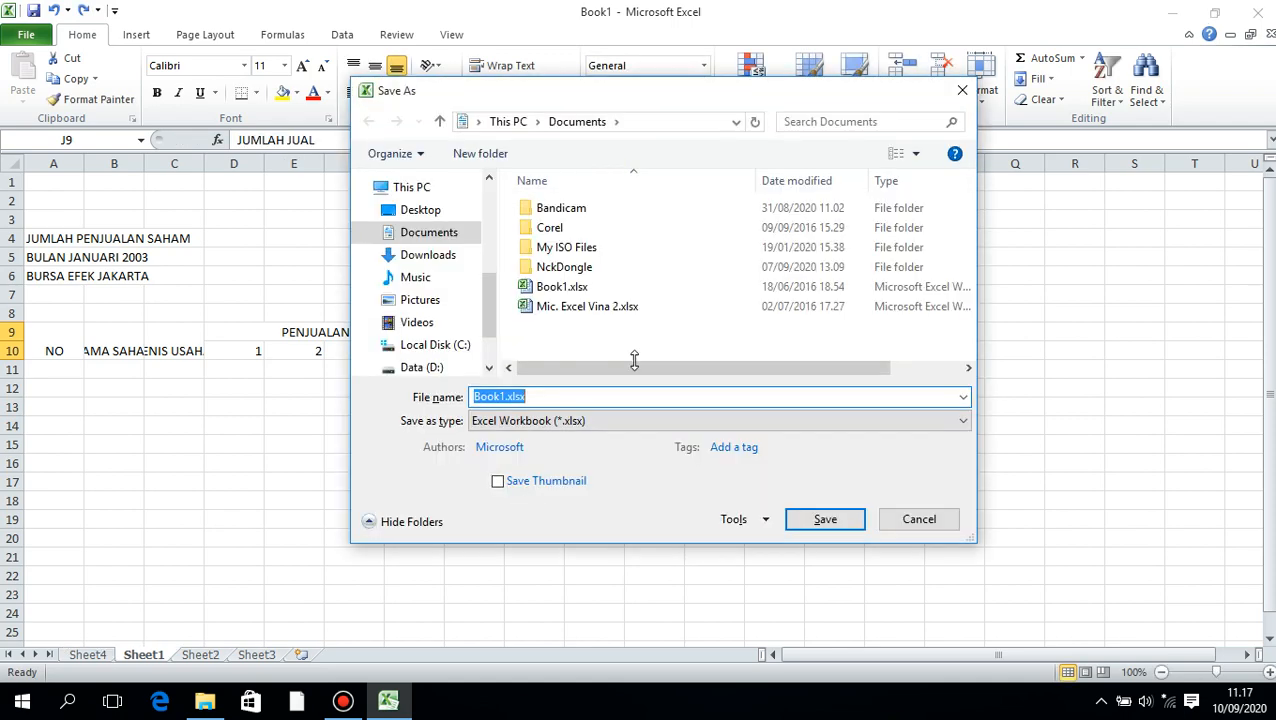
left_click(962, 89)
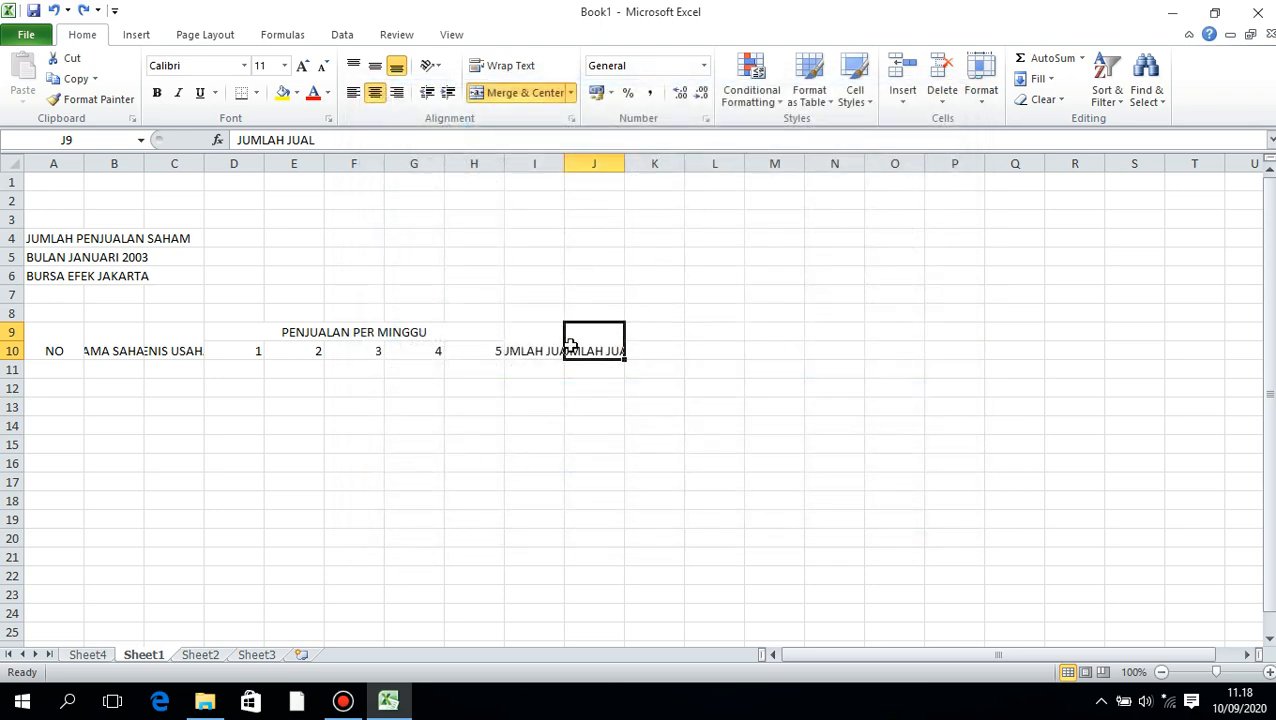
Replace the header text in the merged cell J9:J10 with RATA RATA JUAL
type("RATA ")
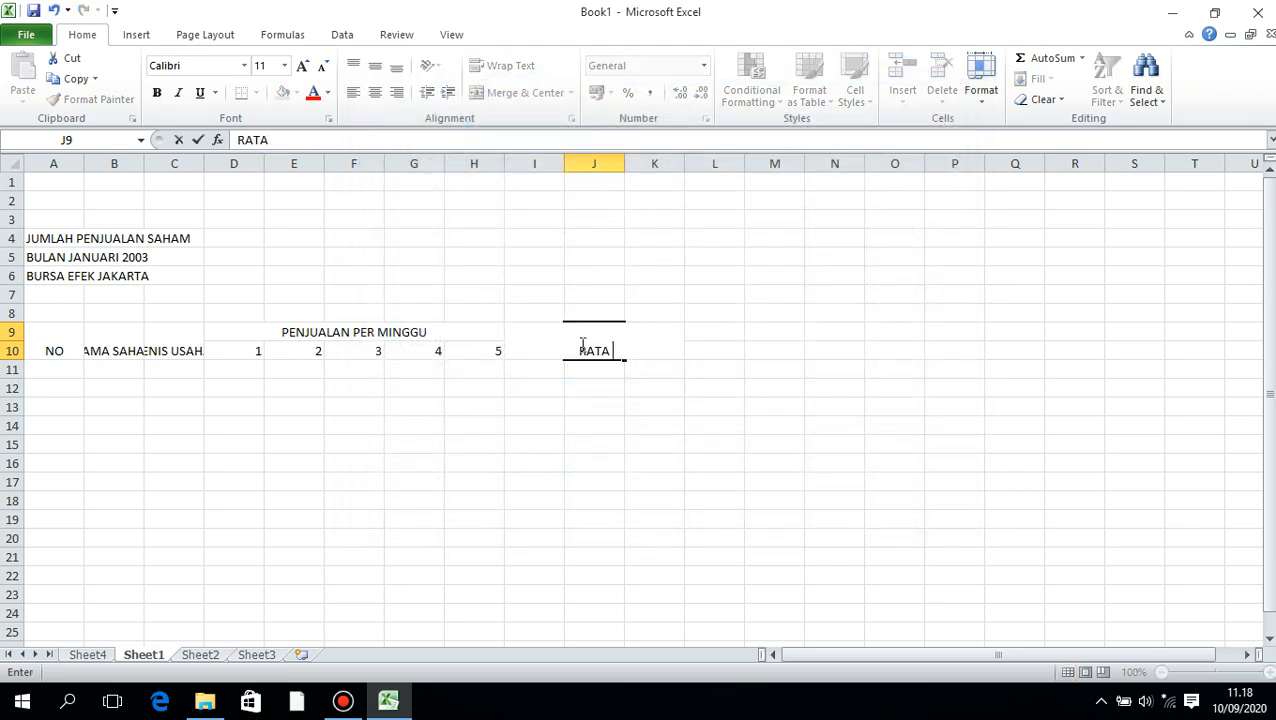
type("RATA")
type(" JUAL")
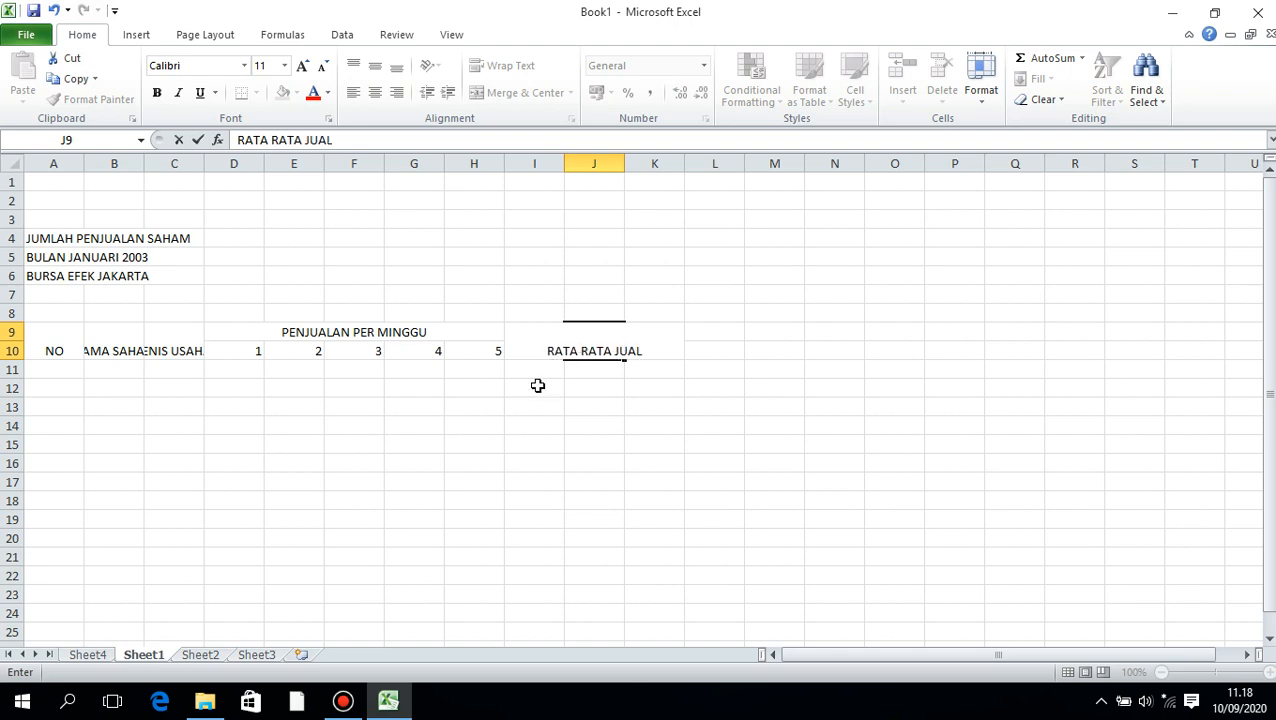
left_click(353, 538)
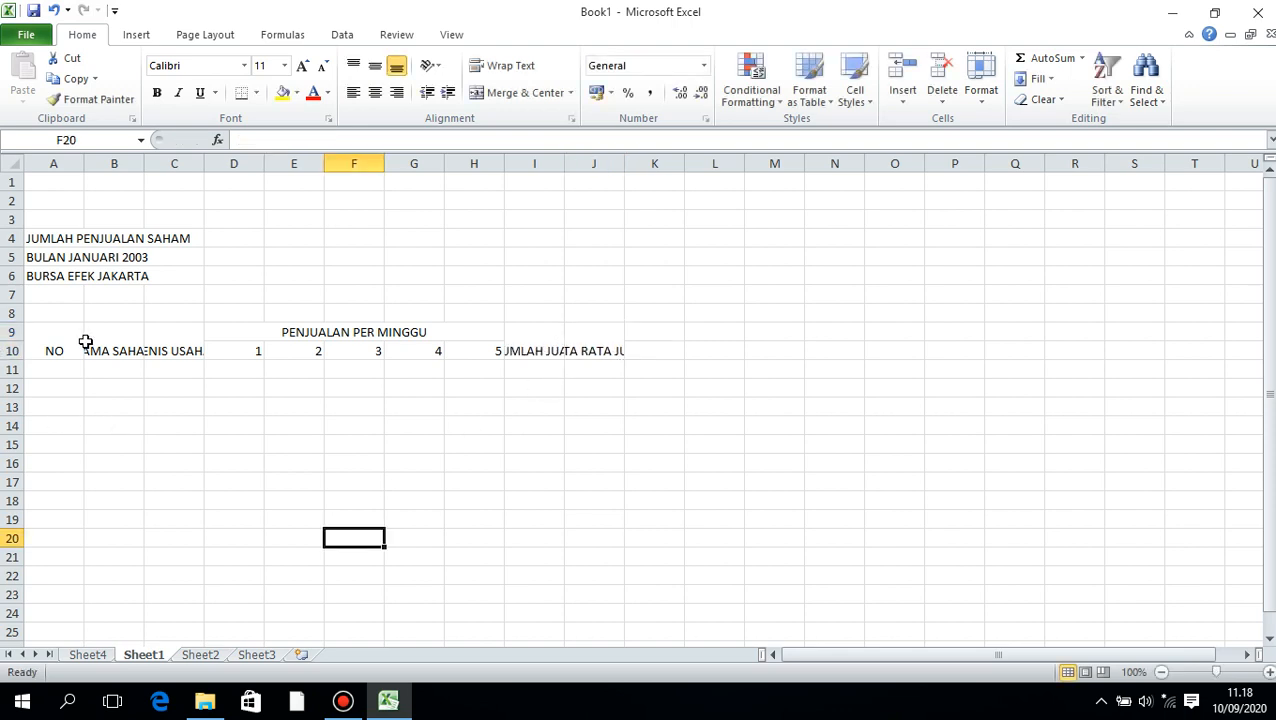
Vertically middle-align the table header range A9:J10 and apply all borders to it
left_click_drag(85, 342, 622, 355)
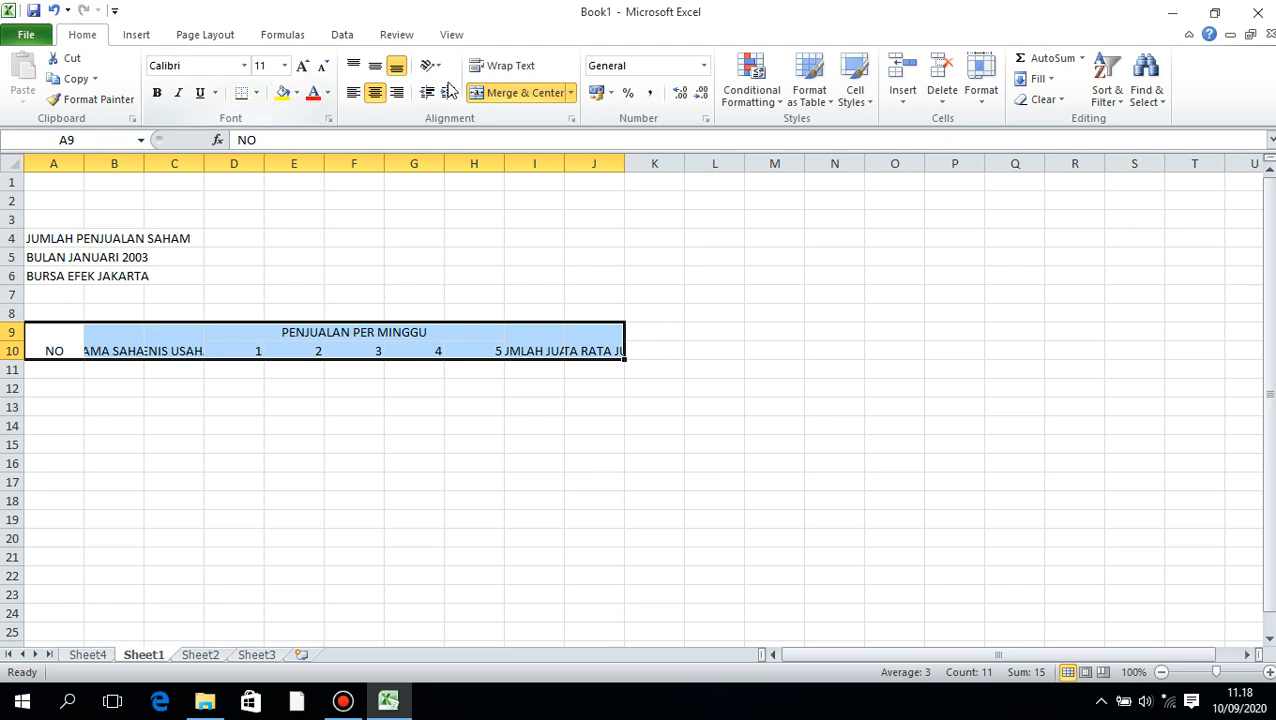
left_click(375, 65)
left_click(257, 92)
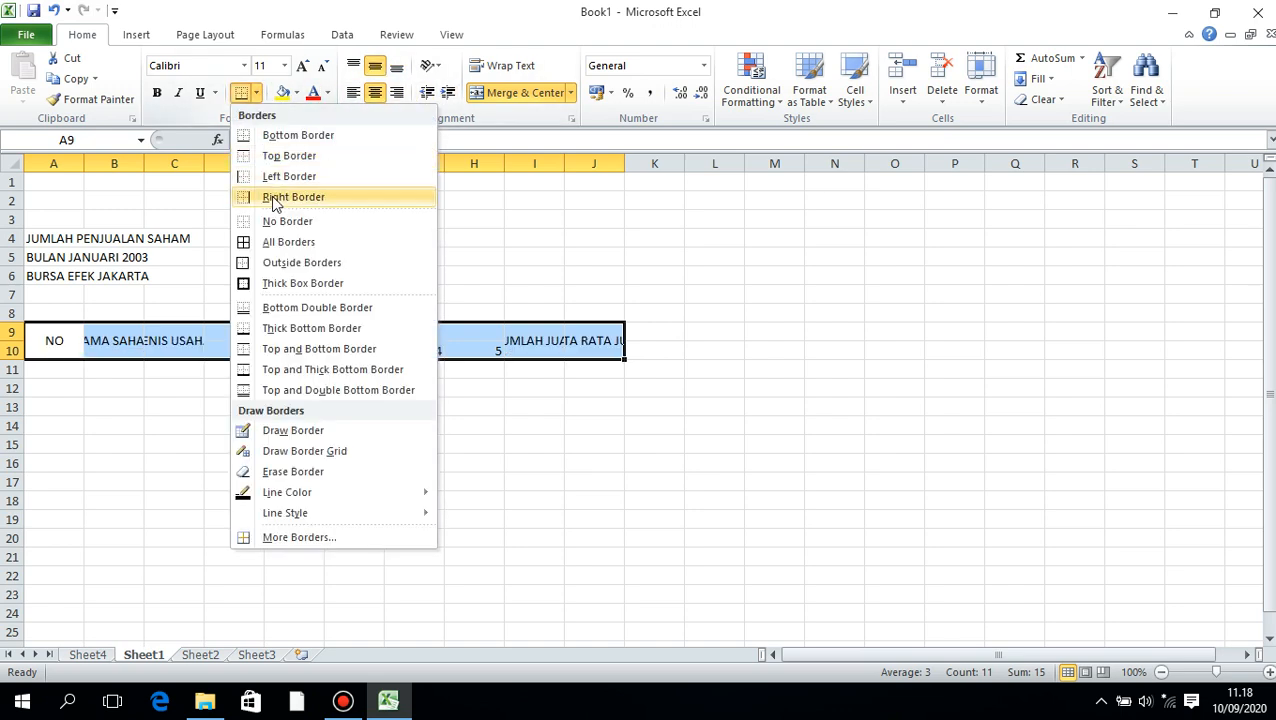
left_click(281, 262)
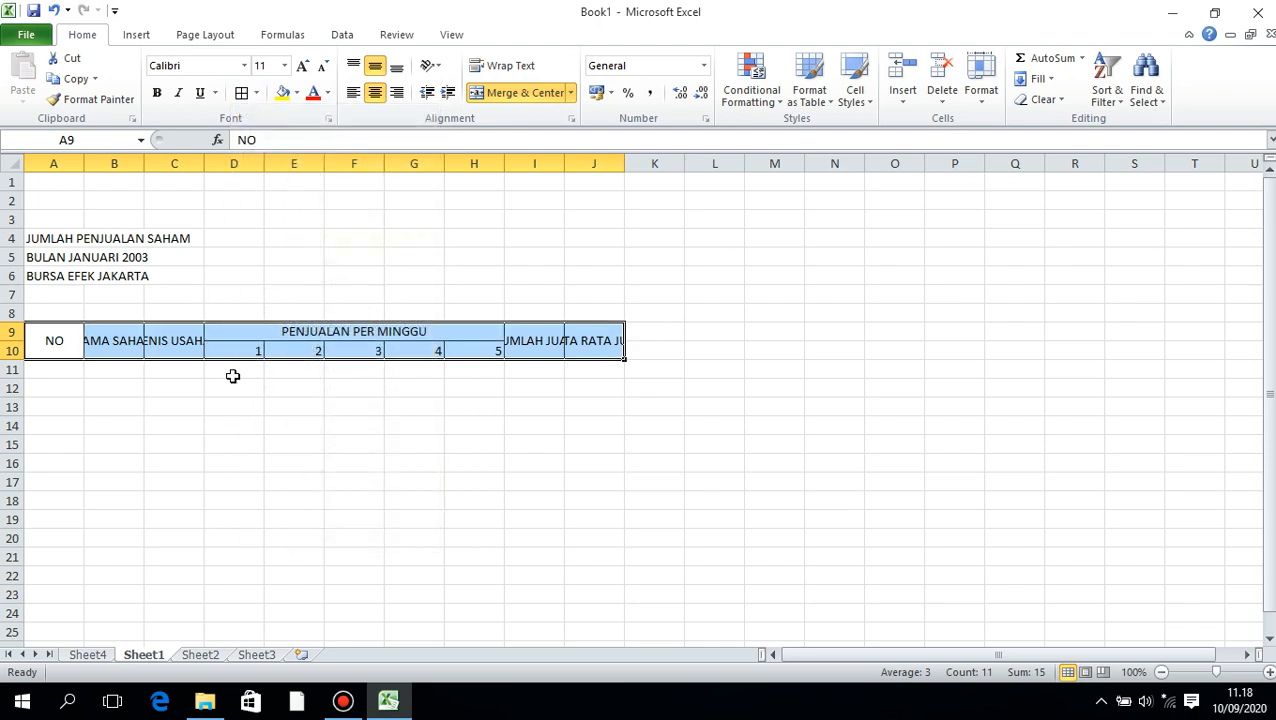
Wrap the text in the header range A9:J10 and center it horizontally
left_click(481, 67)
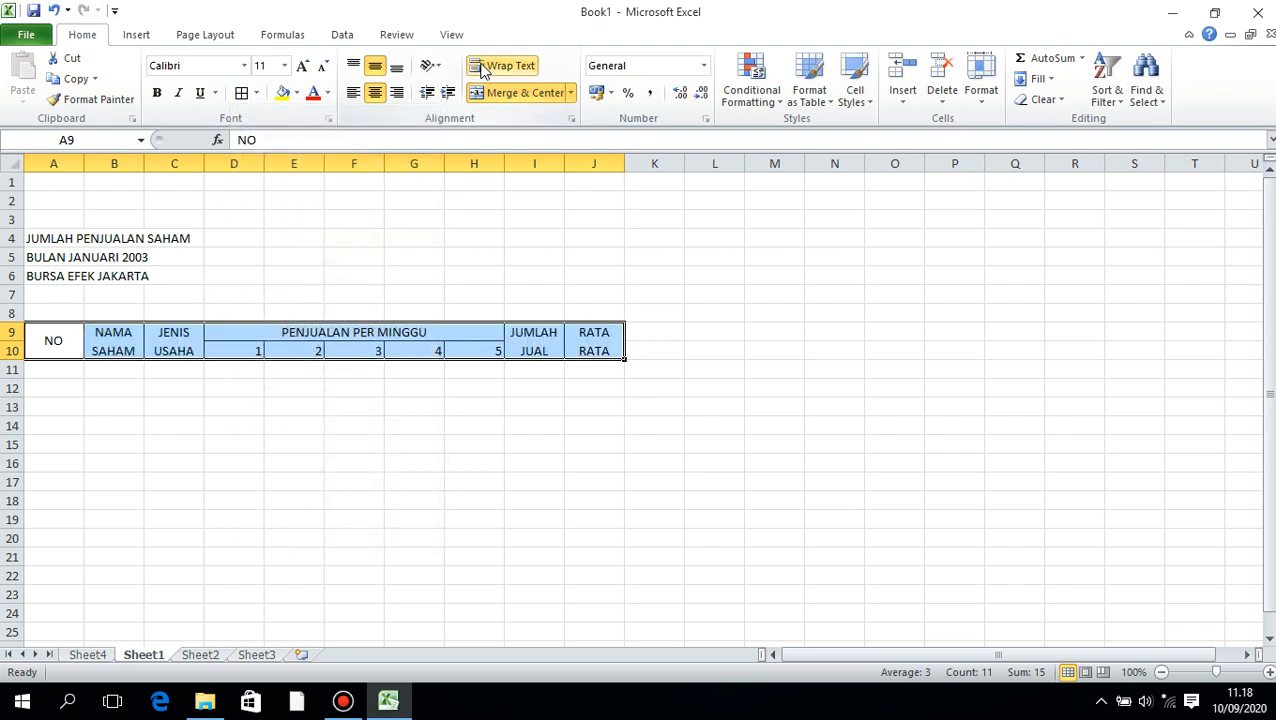
left_click(376, 96)
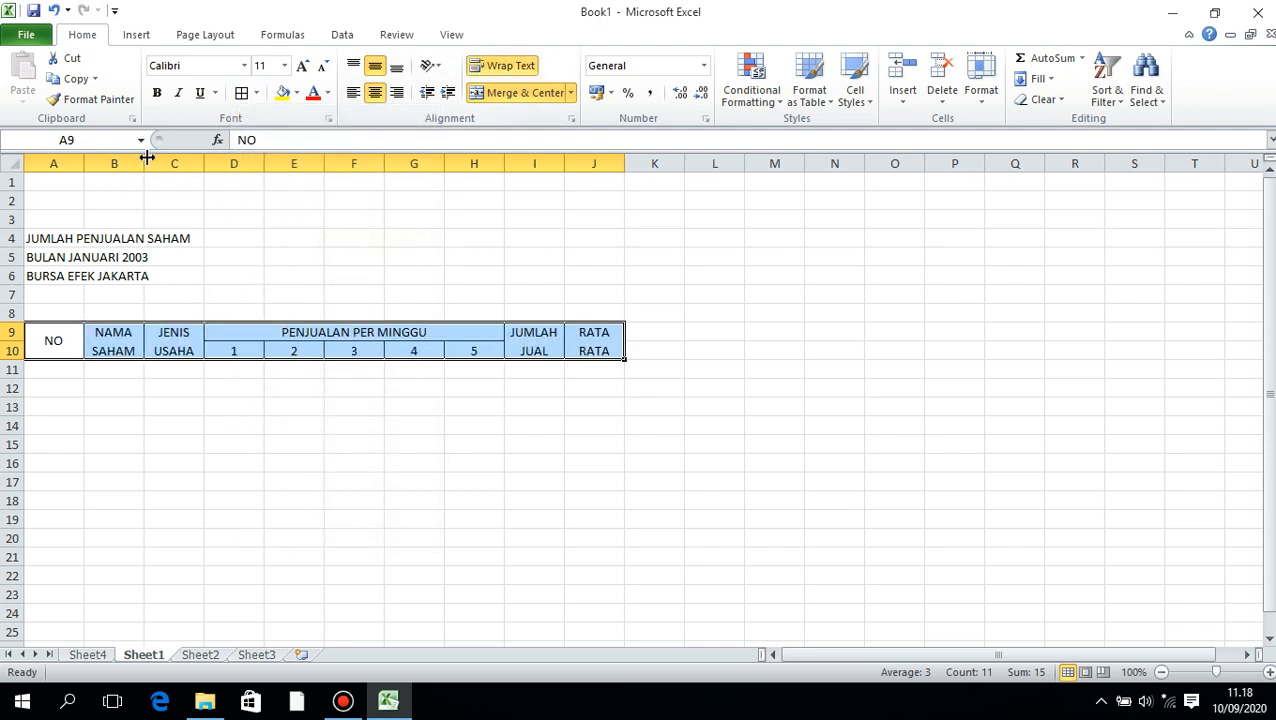
Widen columns B, C, I and J so that their header texts fit
left_click_drag(143, 162, 268, 162)
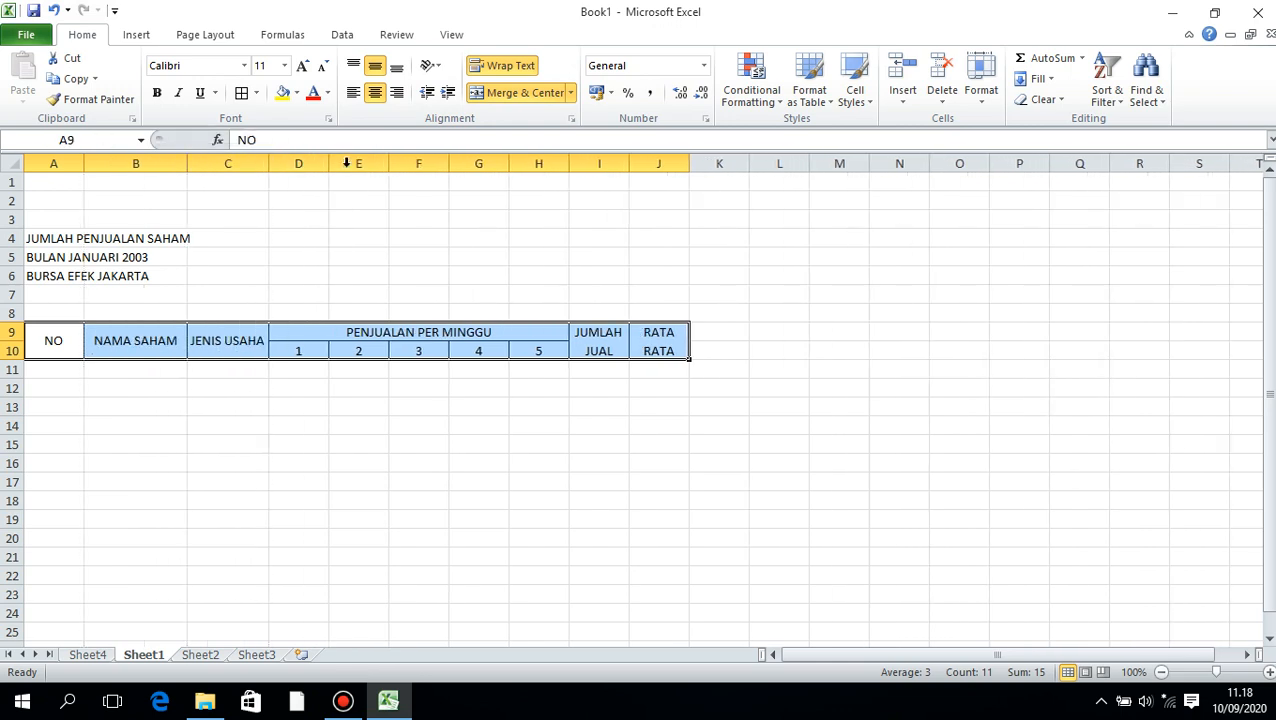
left_click_drag(690, 162, 643, 164)
left_click(441, 383)
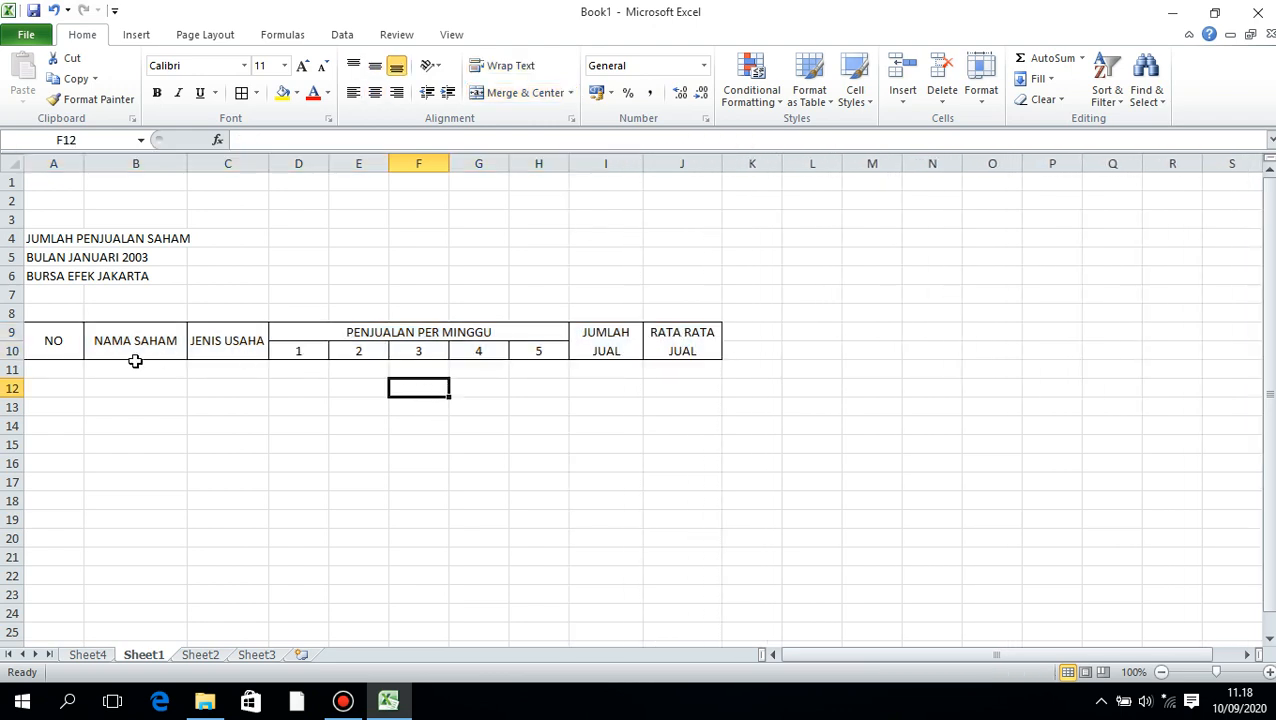
Enter the row numbers 1 to 5 under the NO header in cells A11 through A15
left_click(310, 313)
left_click(79, 346)
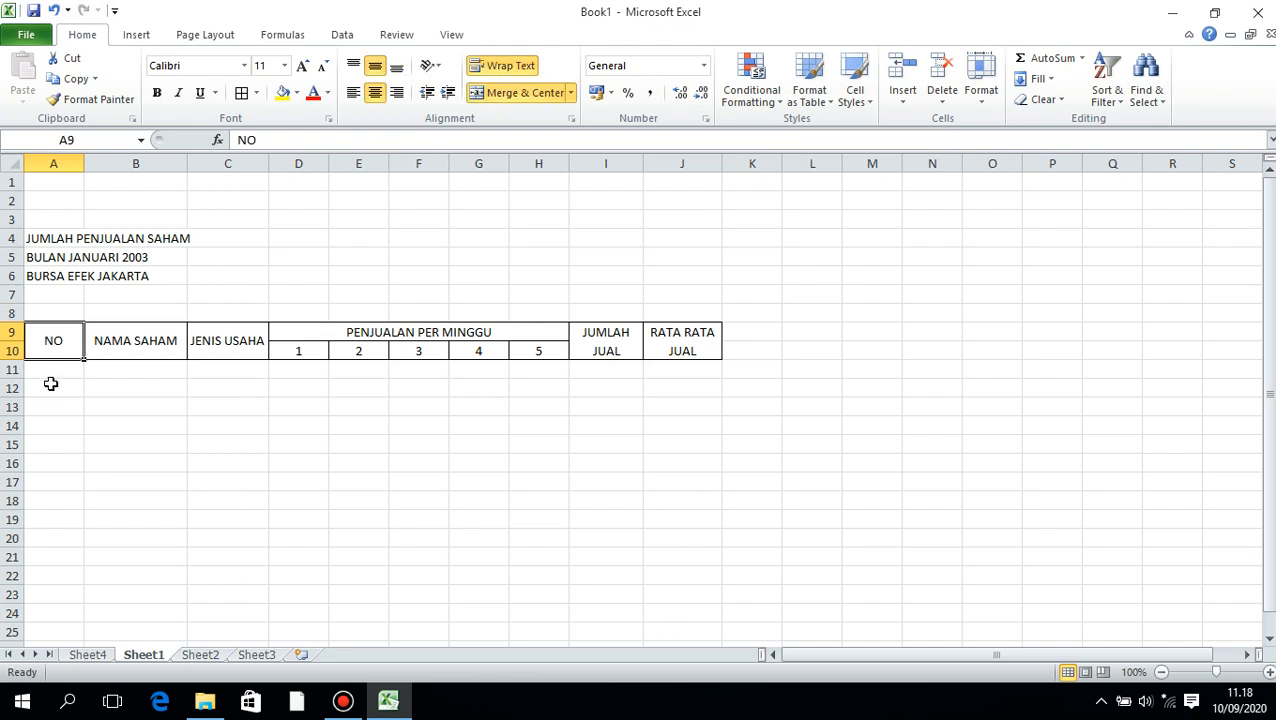
left_click(49, 366)
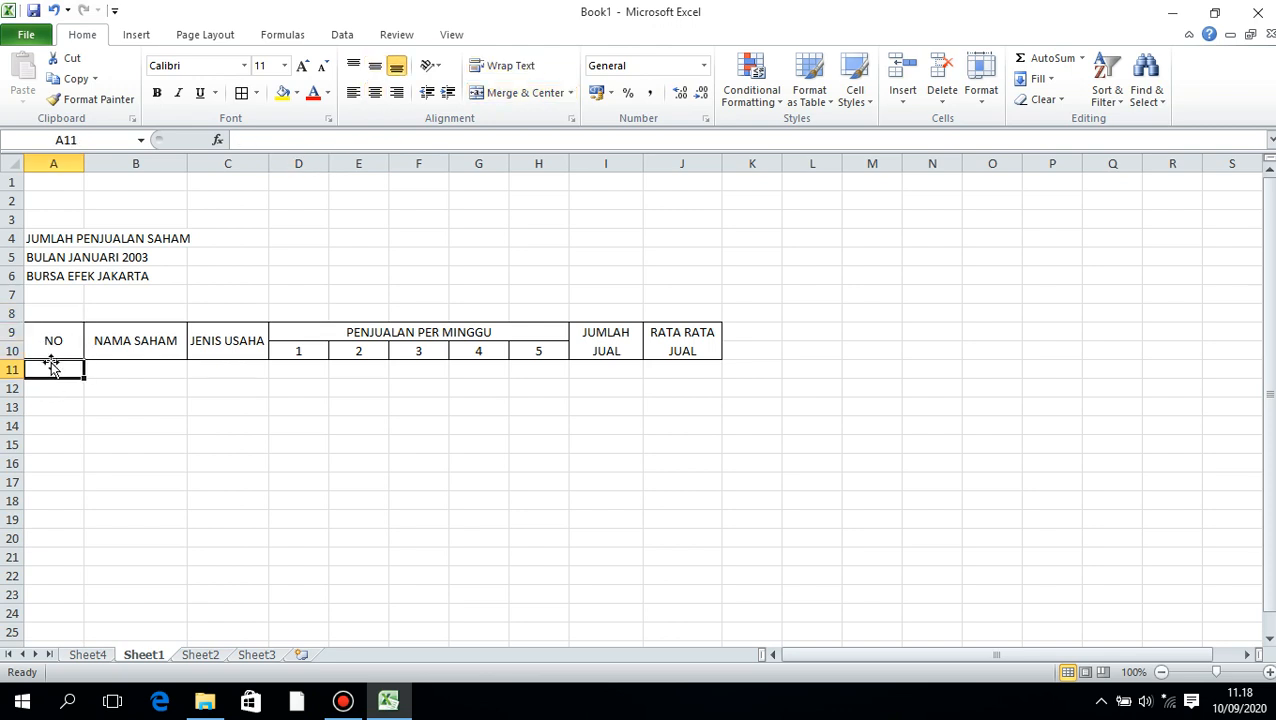
type("1")
key("Return")
type("2")
key("Return")
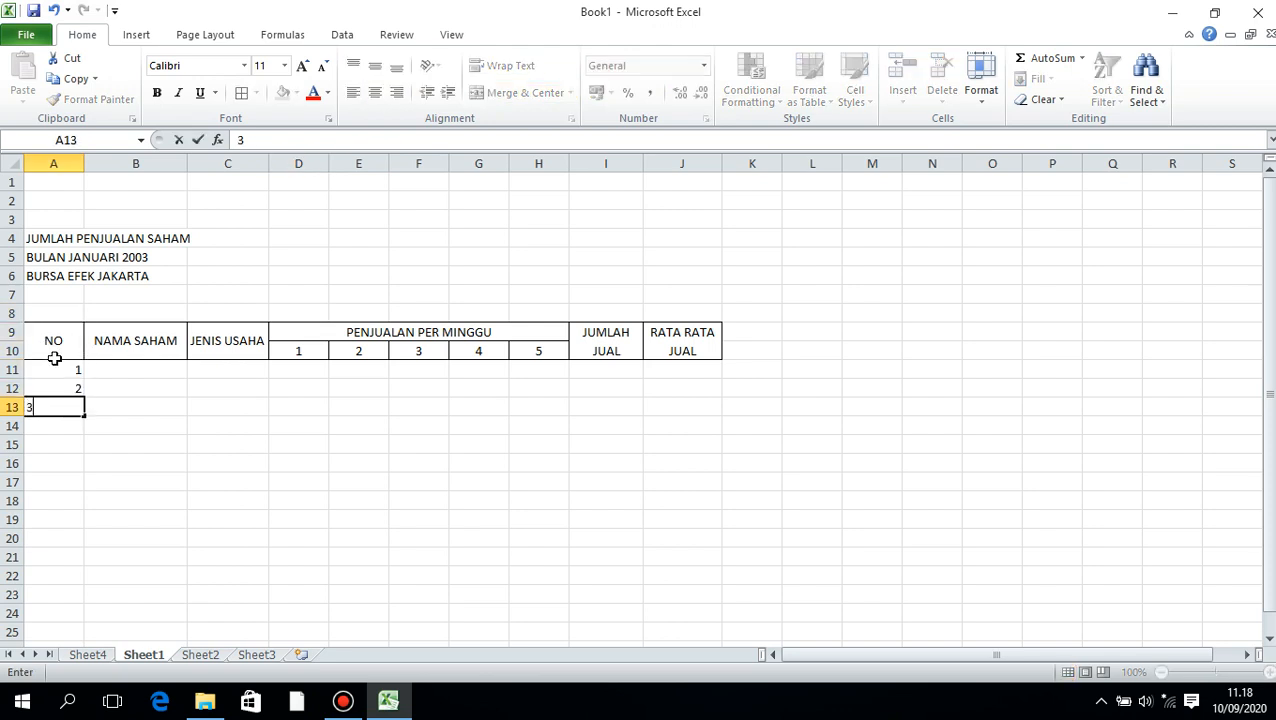
type("3 4 5")
Enter the stock names PT. INDAH PERKASA in B11 and PT. USAHA GRUF in B12
left_click(131, 369)
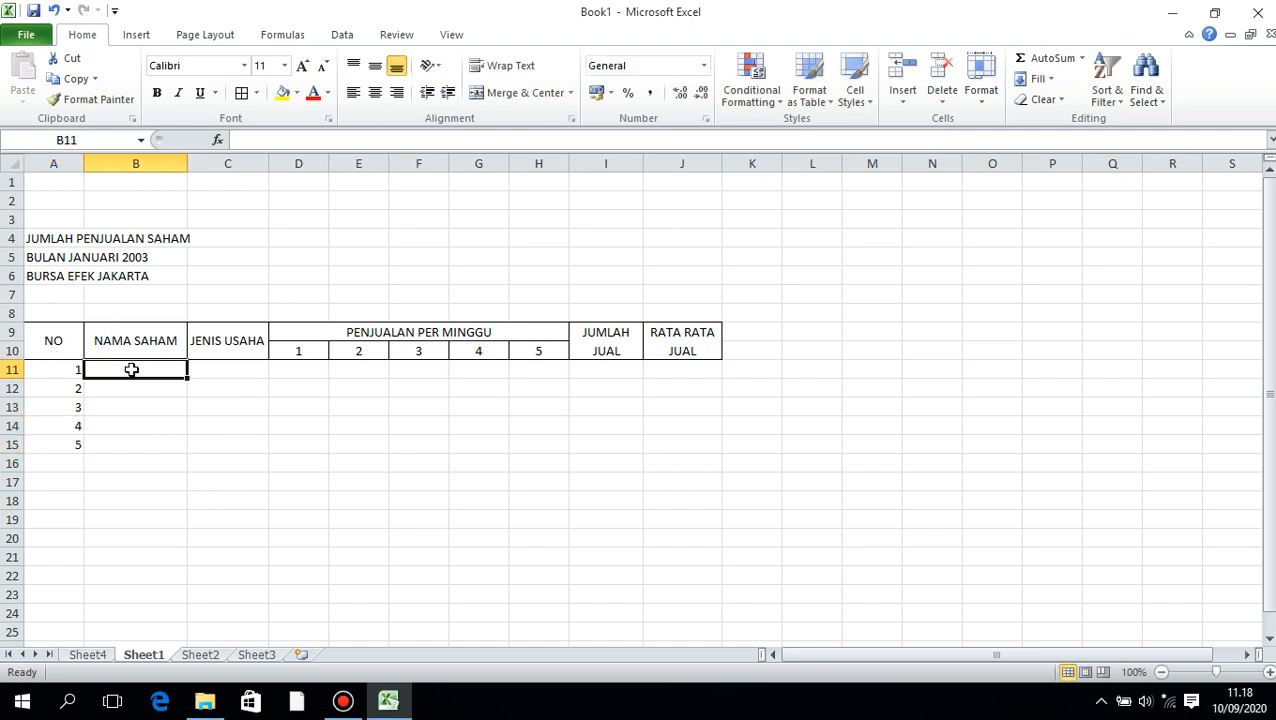
type("PT.")
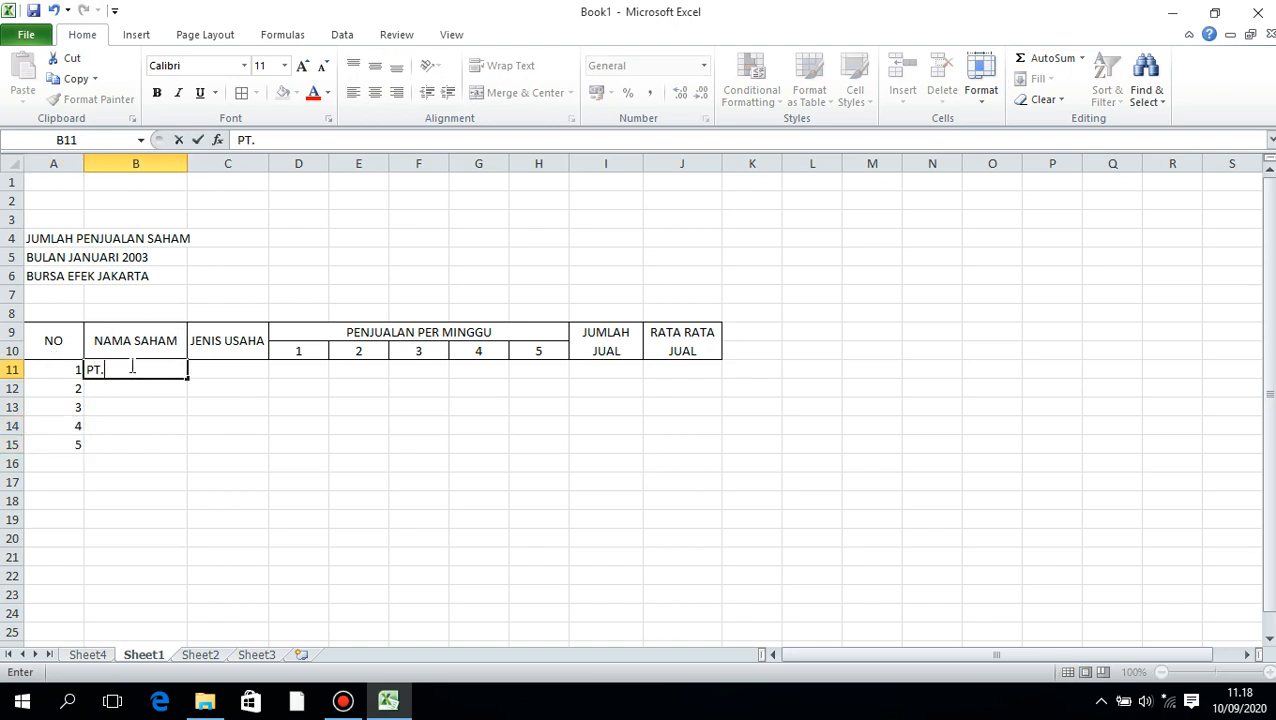
type(" INDAH PERKASA")
key("Return")
type("PT")
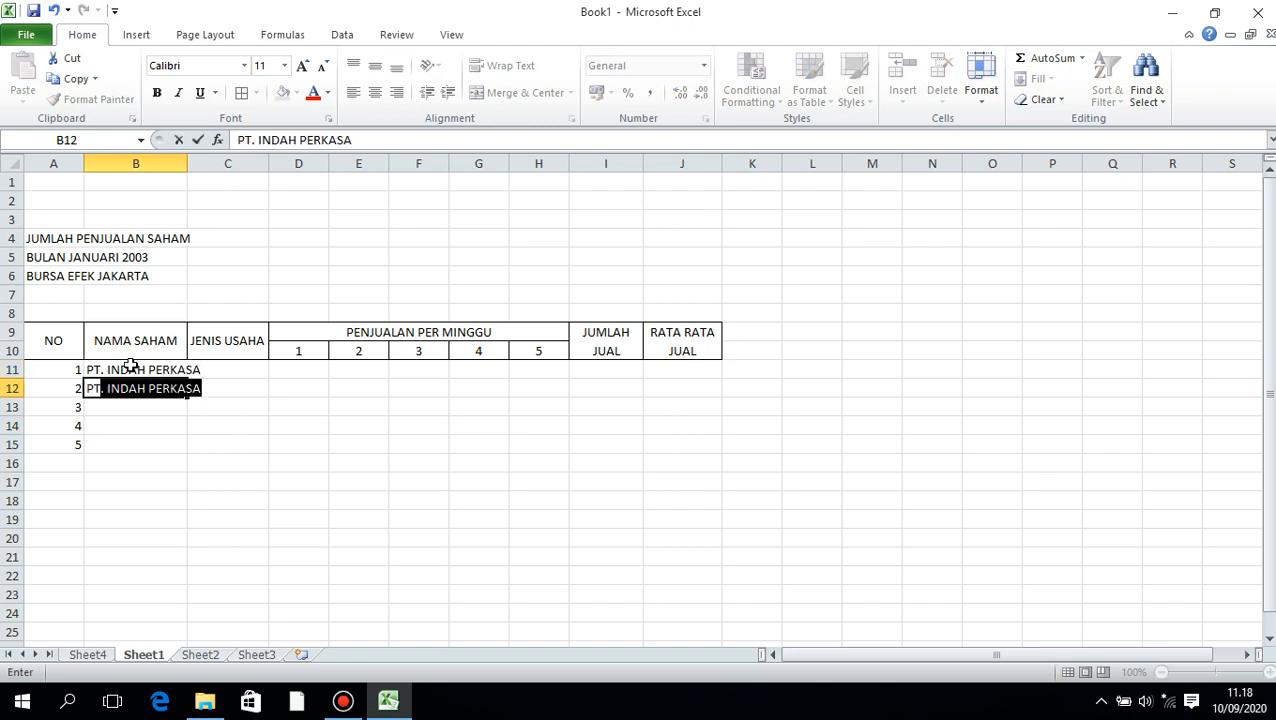
type(". USAHA GRUS")
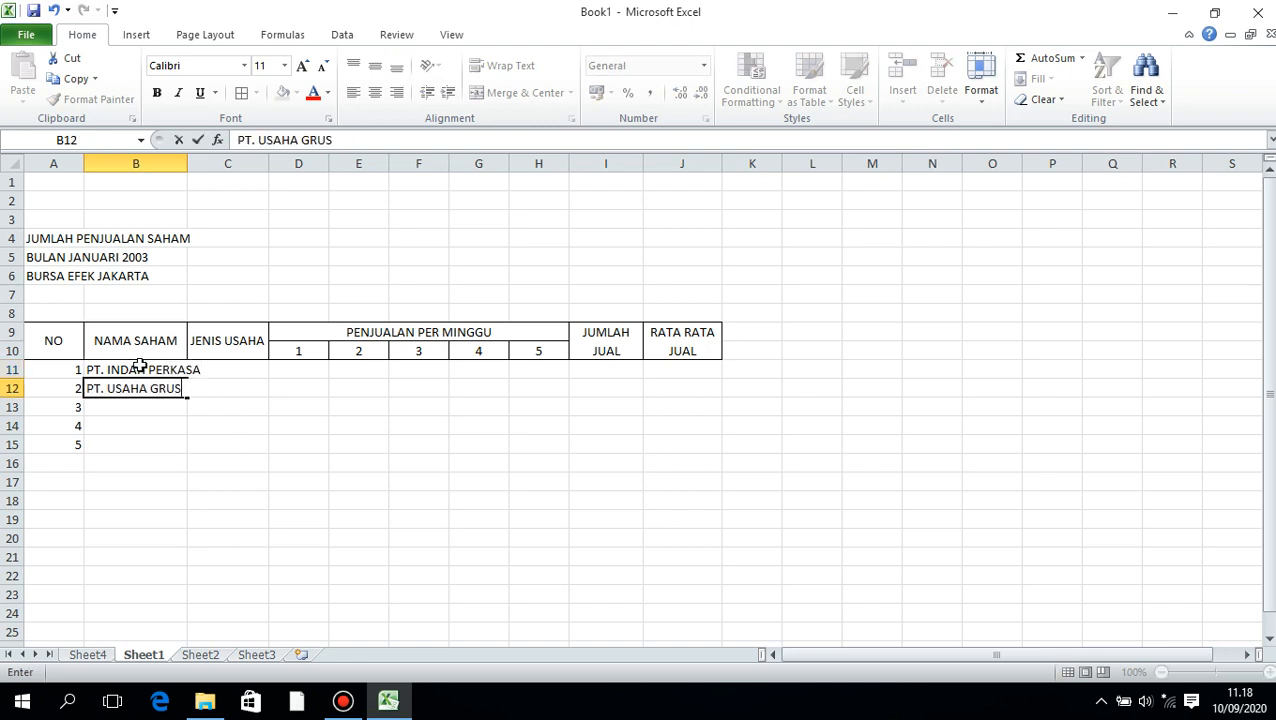
key("BackSpace")
type("F")
key("Return")
Enter the stock names PT. HASIL GUNA, PT. MAKMUR SEJATI and PT. SEJAHTERA ABADI in cells B13 through B15
type("PT")
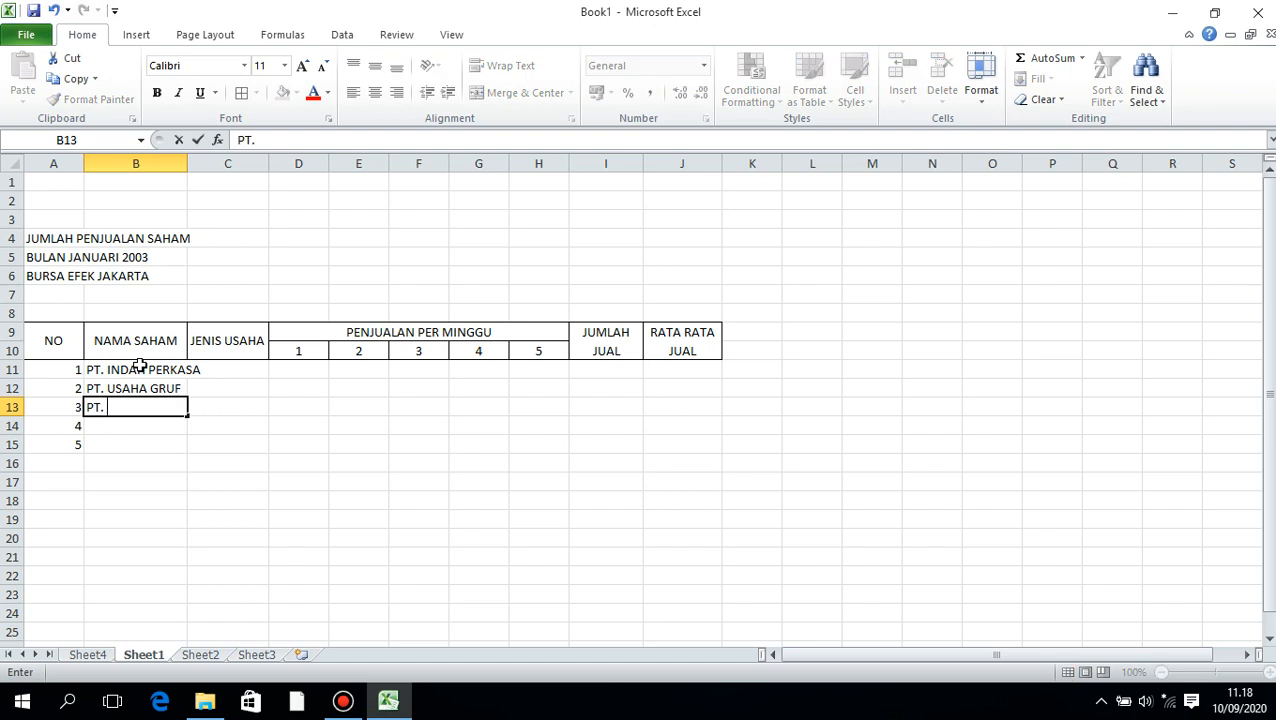
type(". HASI")
type("L GN")
type("NA")
key("Return")
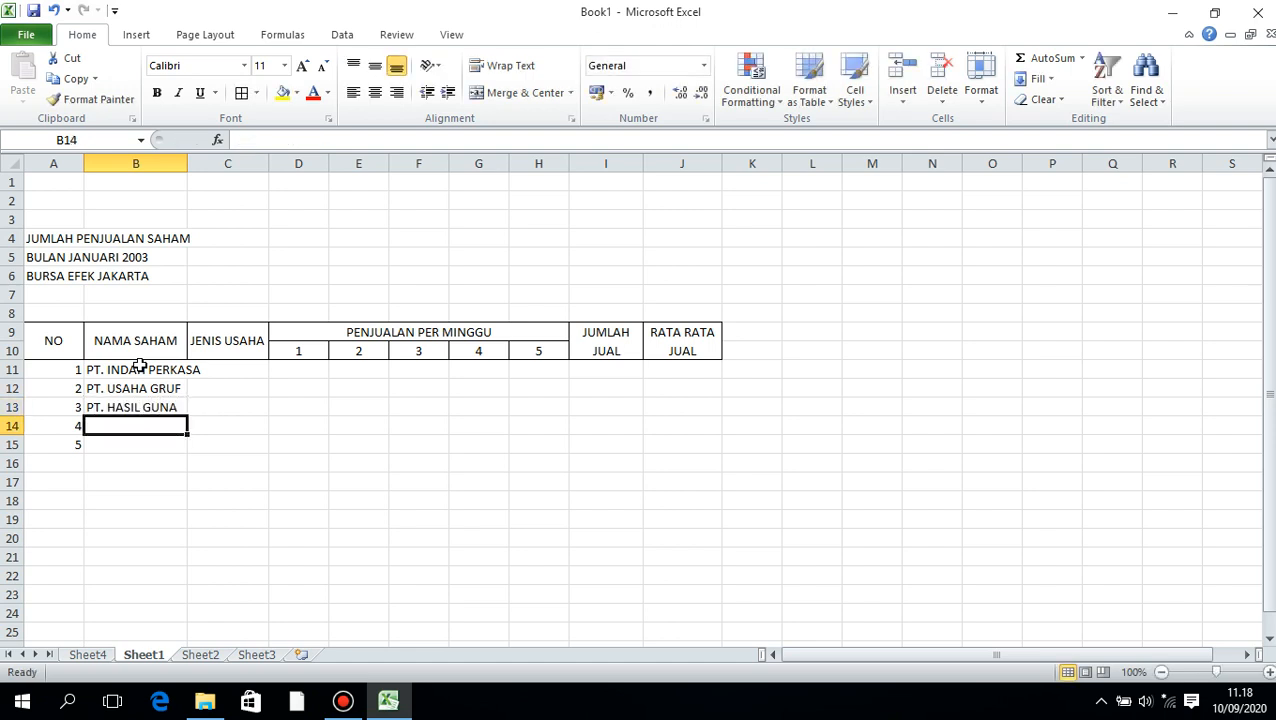
type("PT. MAKMUR SEJATI")
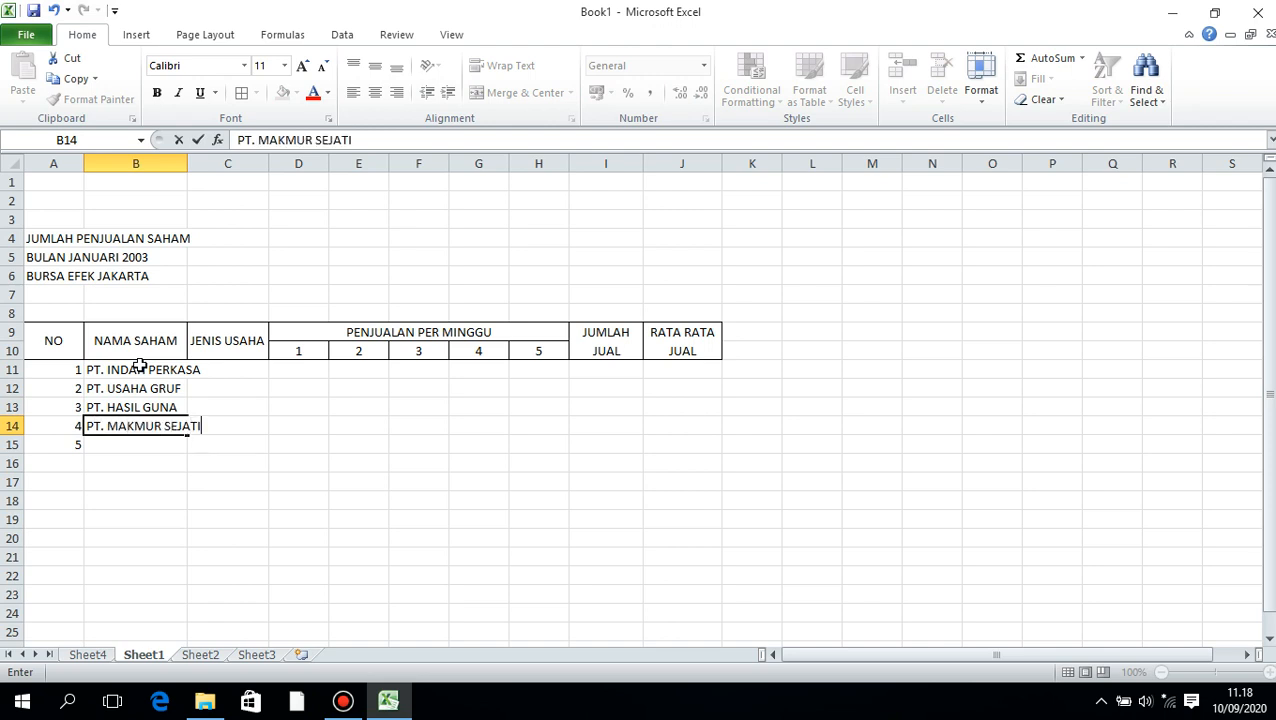
key("Return")
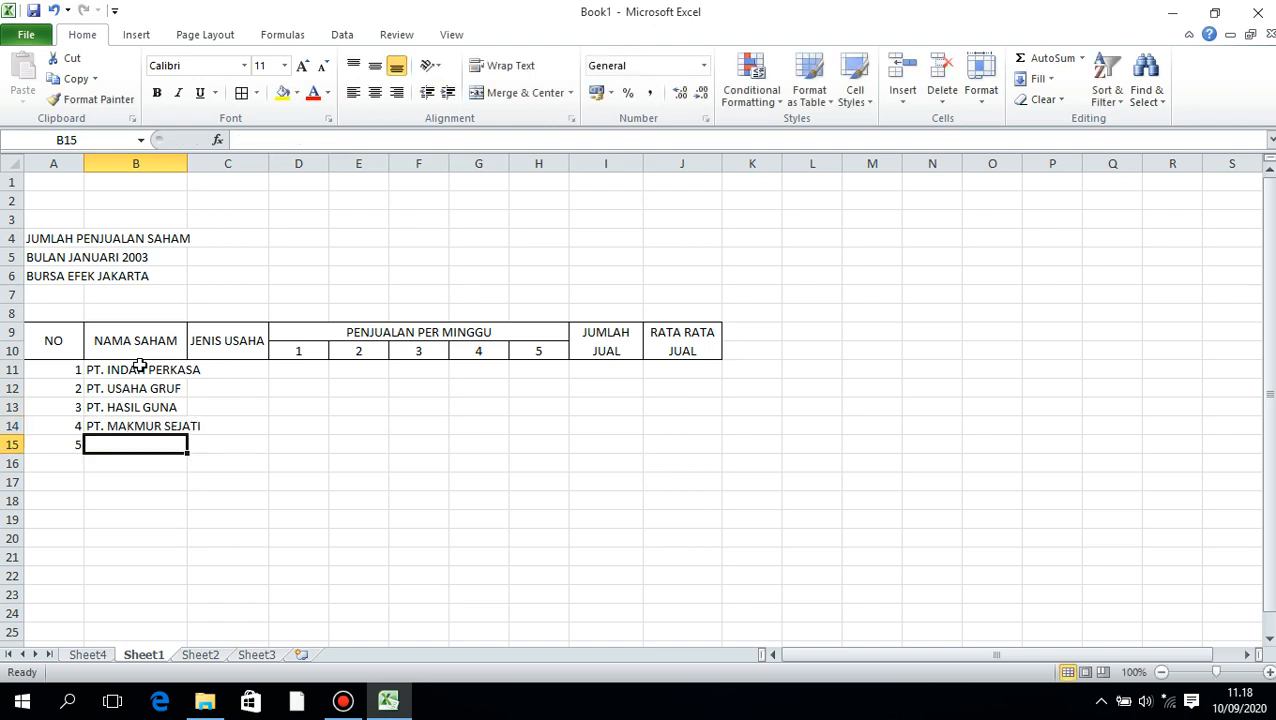
type("PT. SEJAHTERA ABADI")
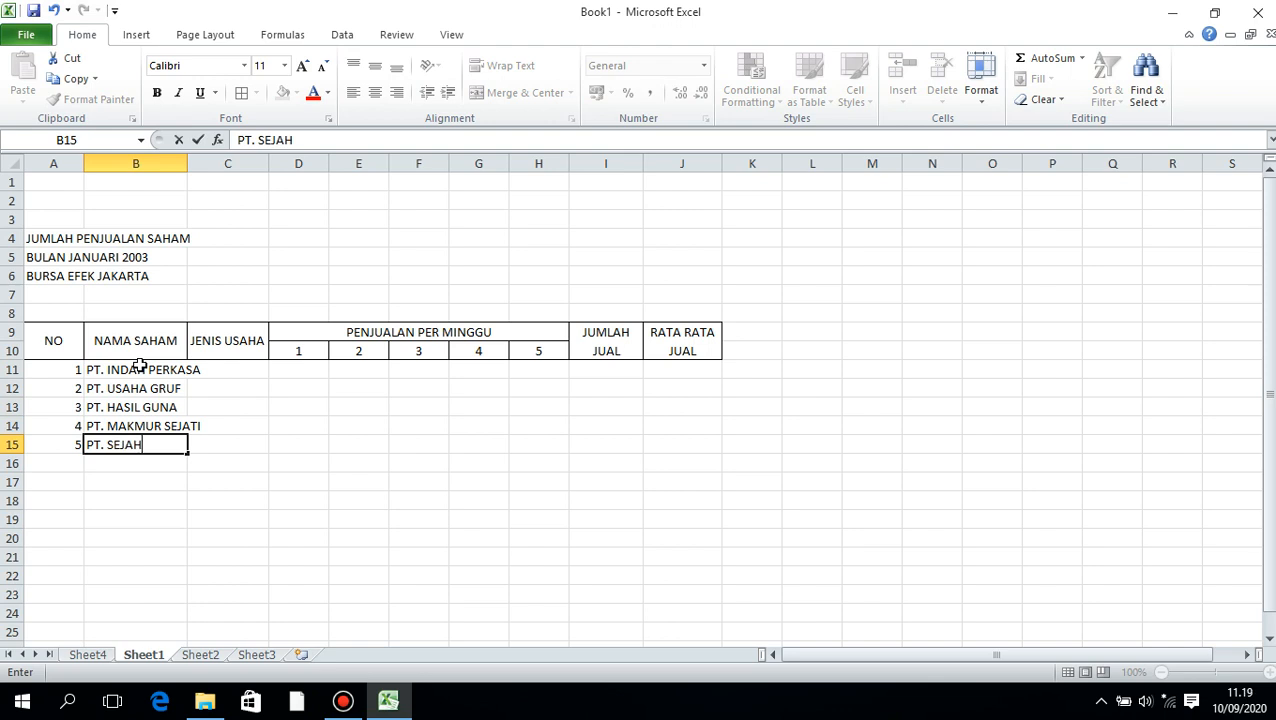
key("Tab")
Enter the business types Manufaktur in C11 and Perdagangan in C12
key("Up")
key("Up")
key("Up")
key("Up")
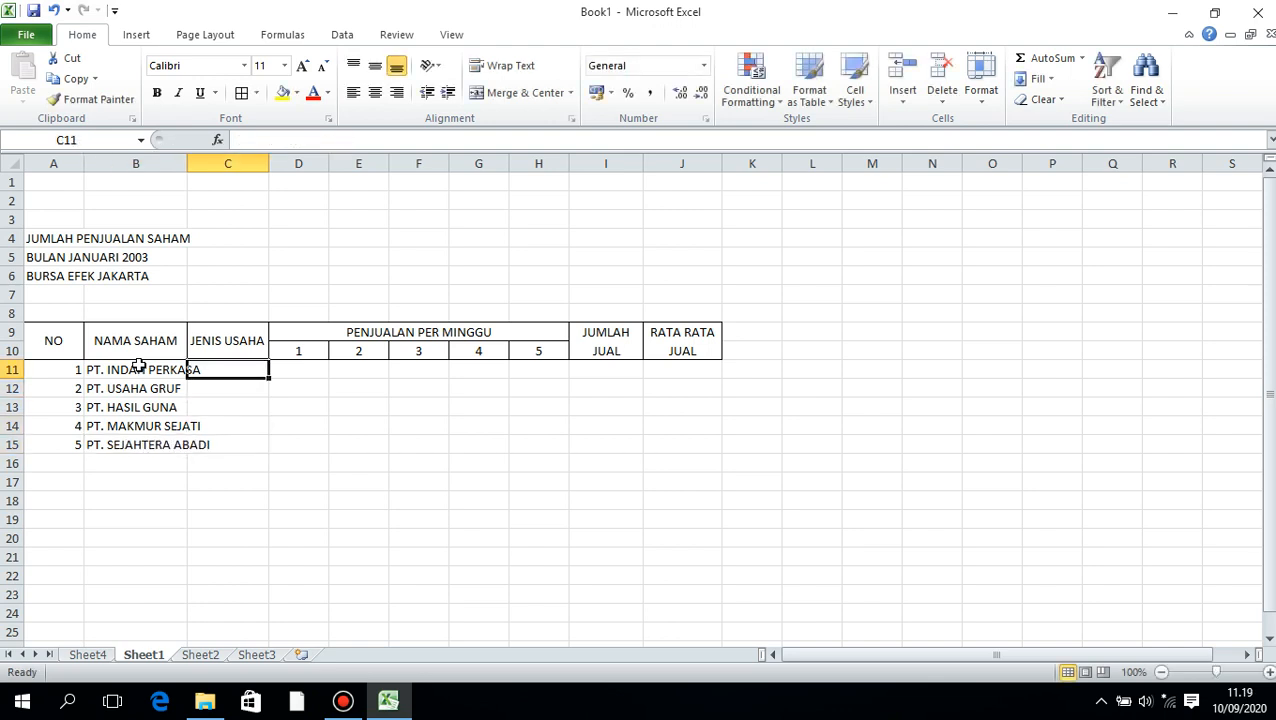
type("Ma")
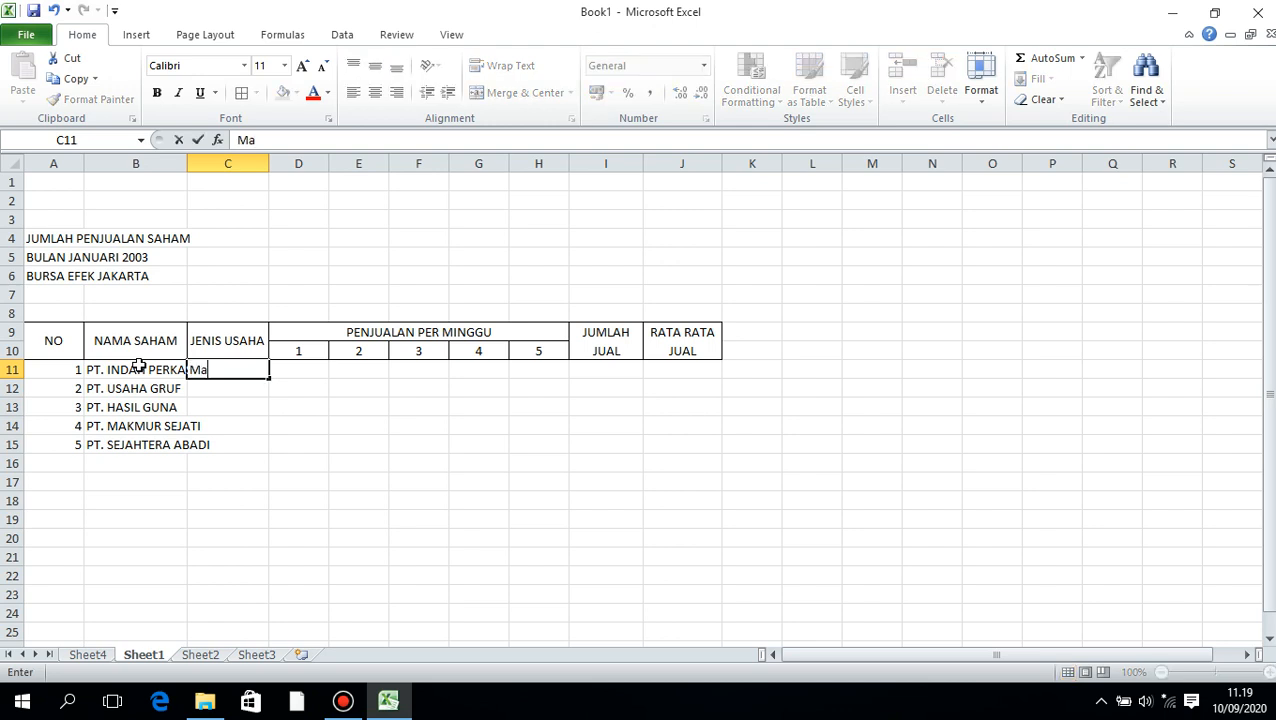
type("nufaktur")
key("Return")
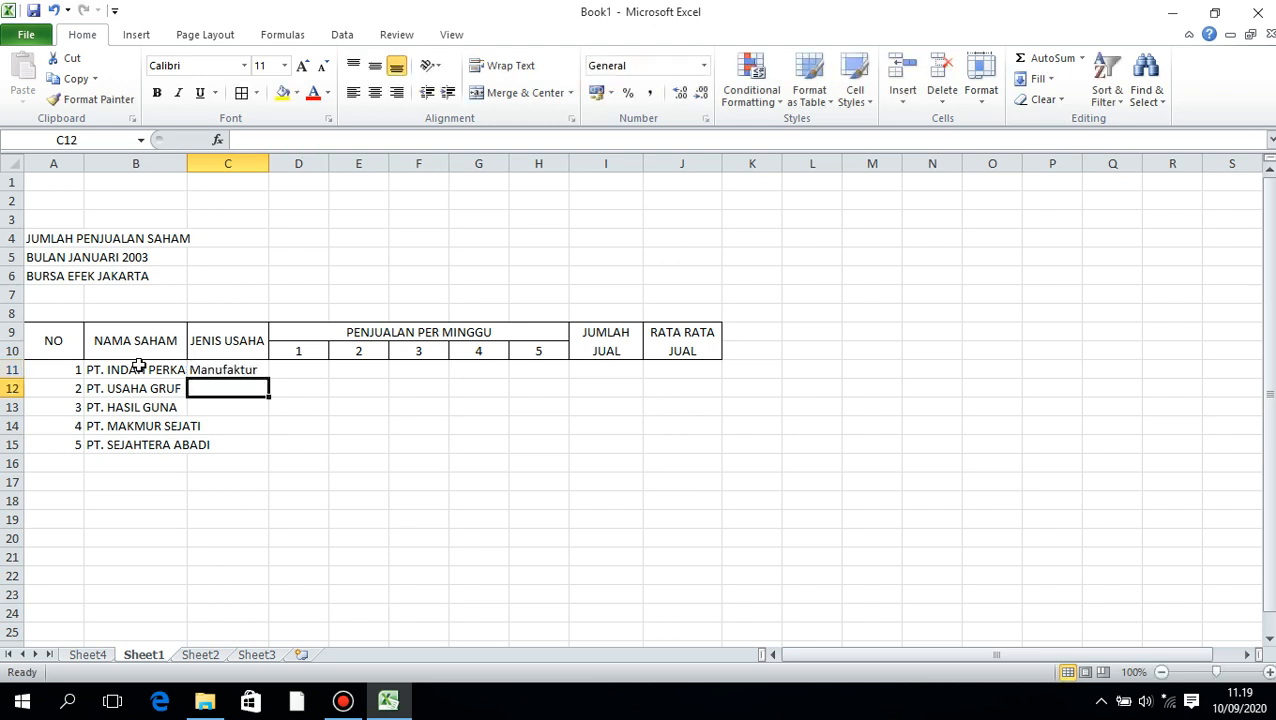
type("PErdangana")
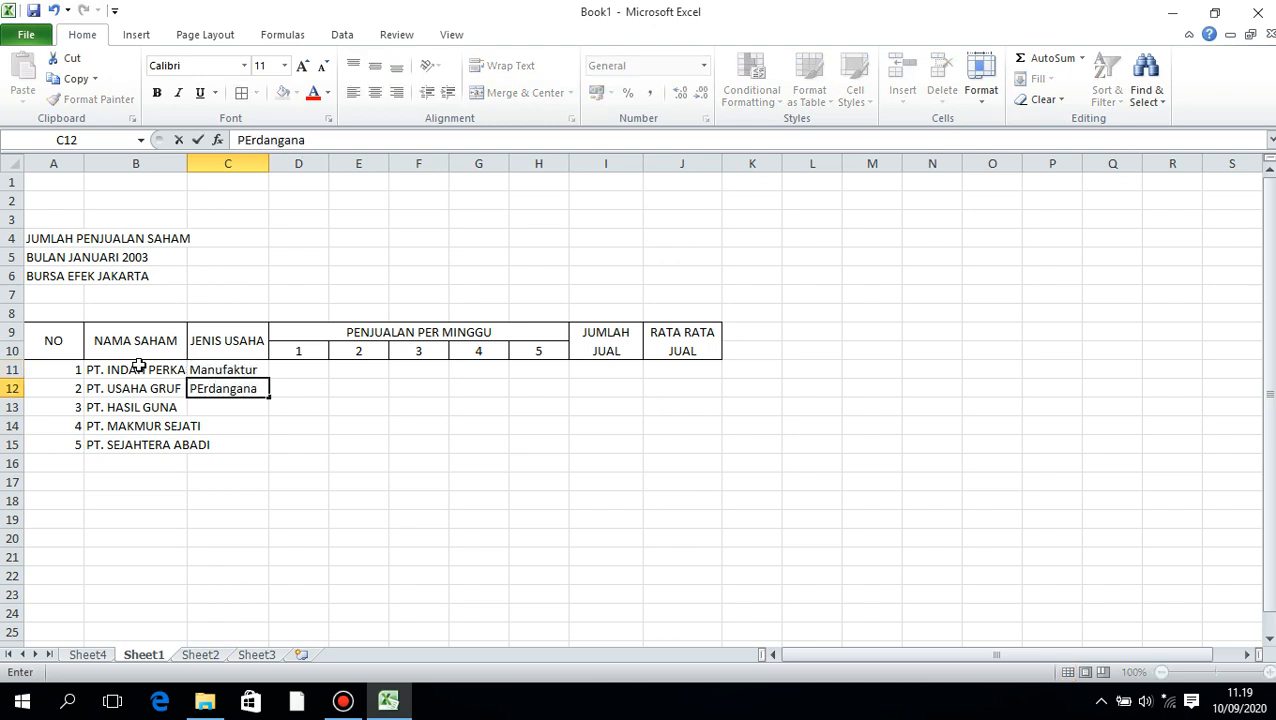
key("BackSpace")
key("BackSpace")
type("angan")
key("Return")
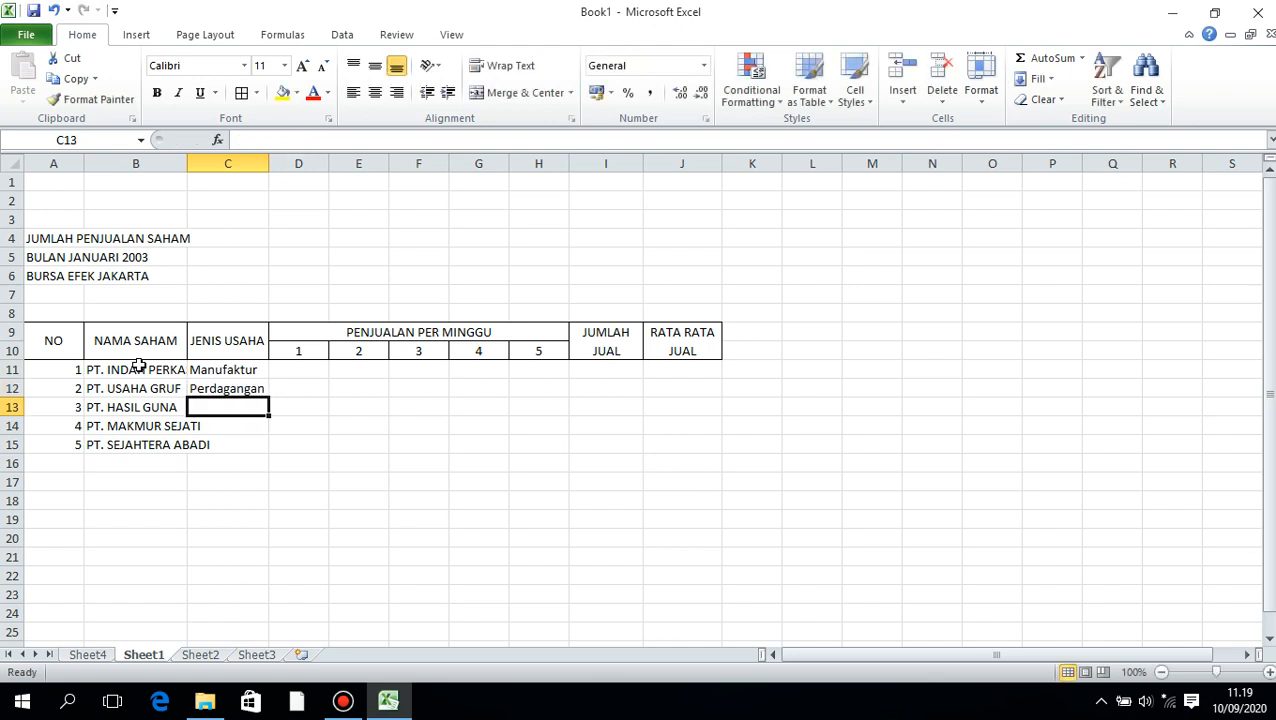
Enter the business types MAnufaktur, Perdagangan and Jasa Transfortasi in cells C13 through C15
type("MAnufaktur")
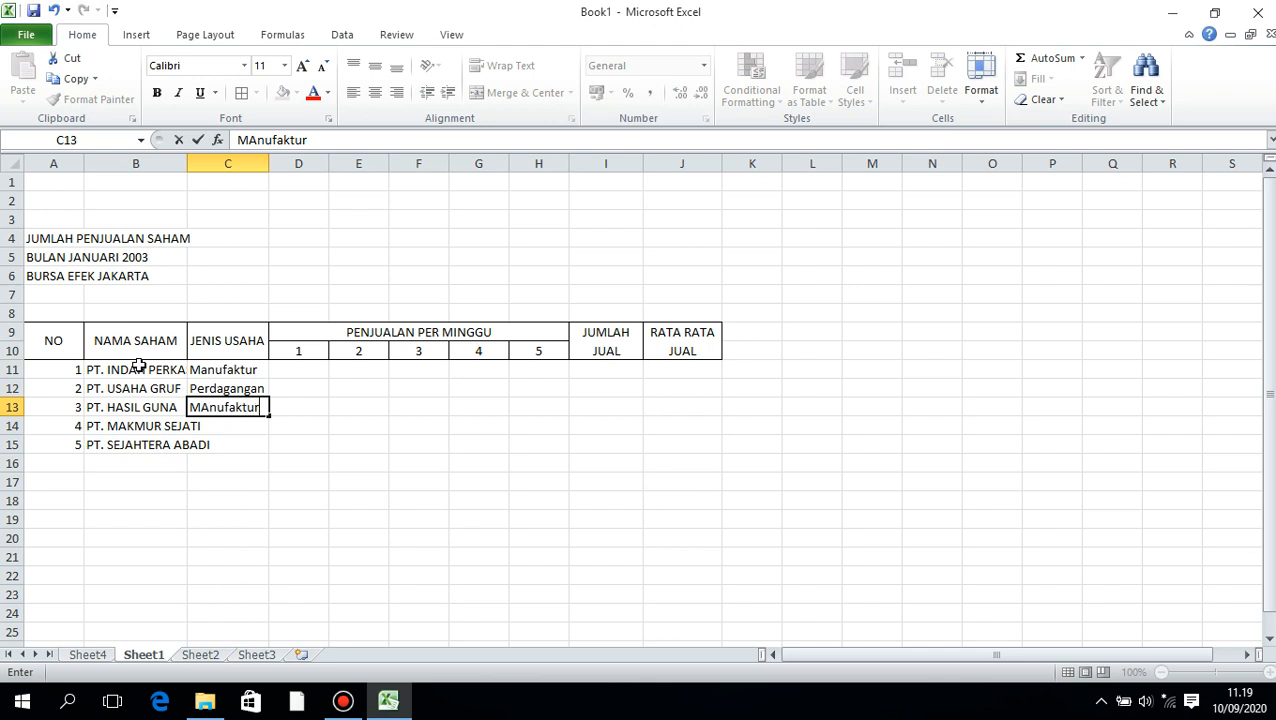
key("Return")
type("Perdagangan")
key("Return")
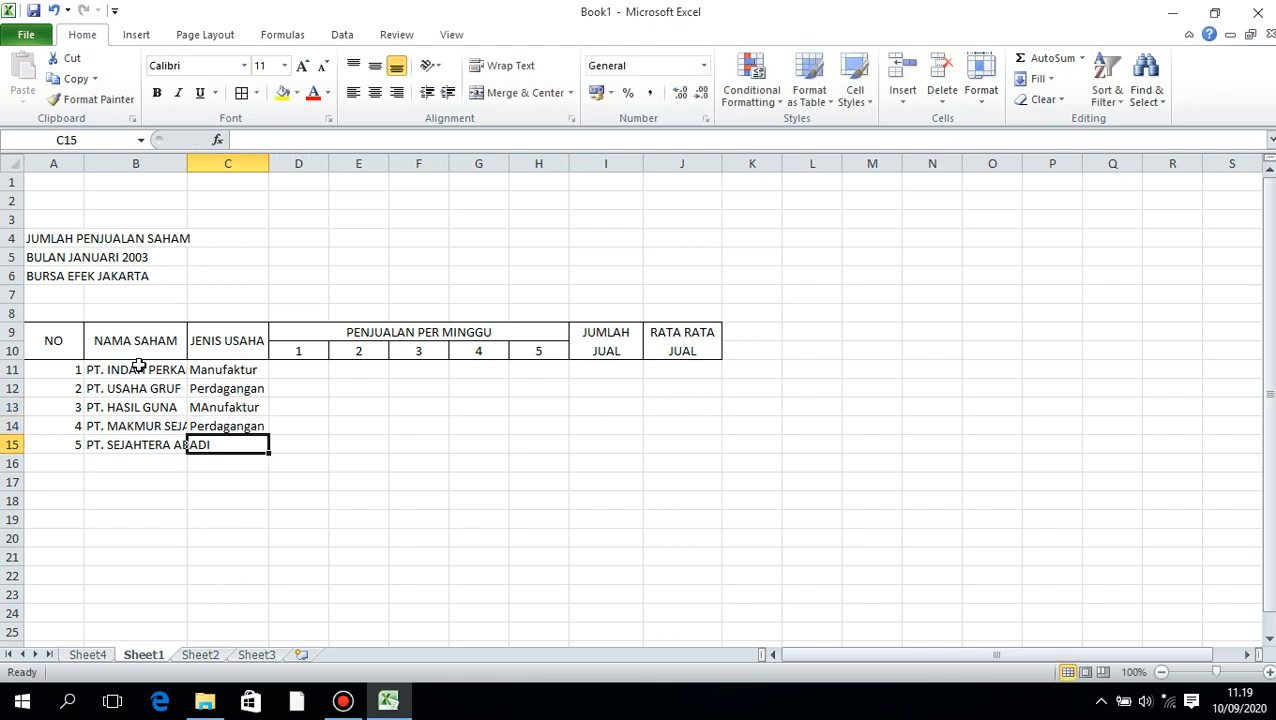
type("Jasa TRan")
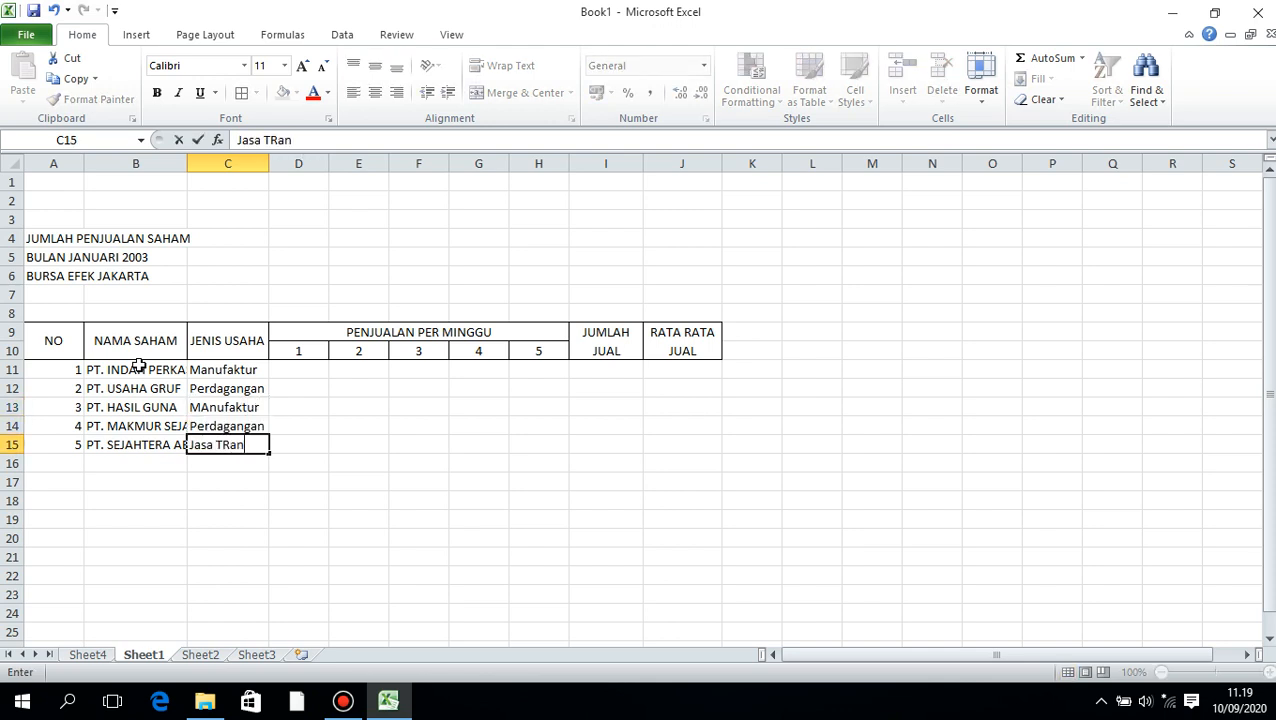
type("sfort")
key("Tab")
Enter the weekly sales 500, 560, 625, 456 and 561 for PT. INDAH PERKASA in cells D11 through H11
key("Up")
key("Up")
key("Up")
key("Up")
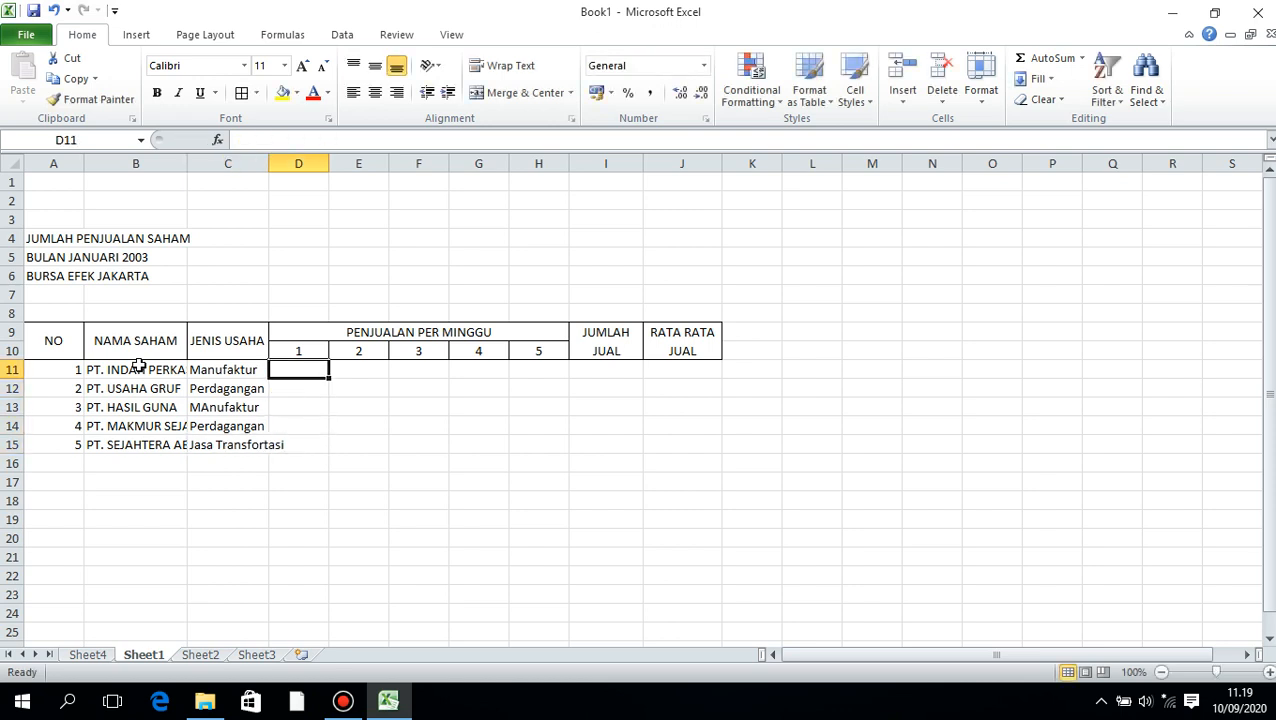
type("500")
key("Tab")
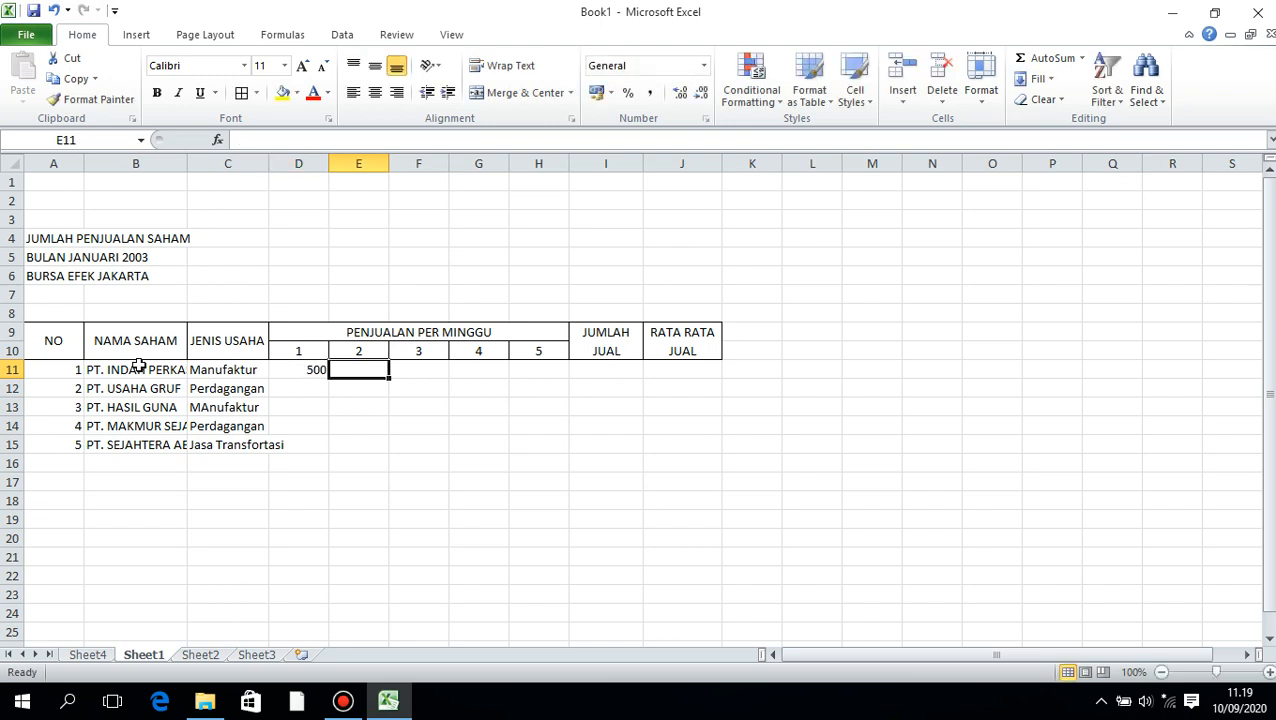
type("560")
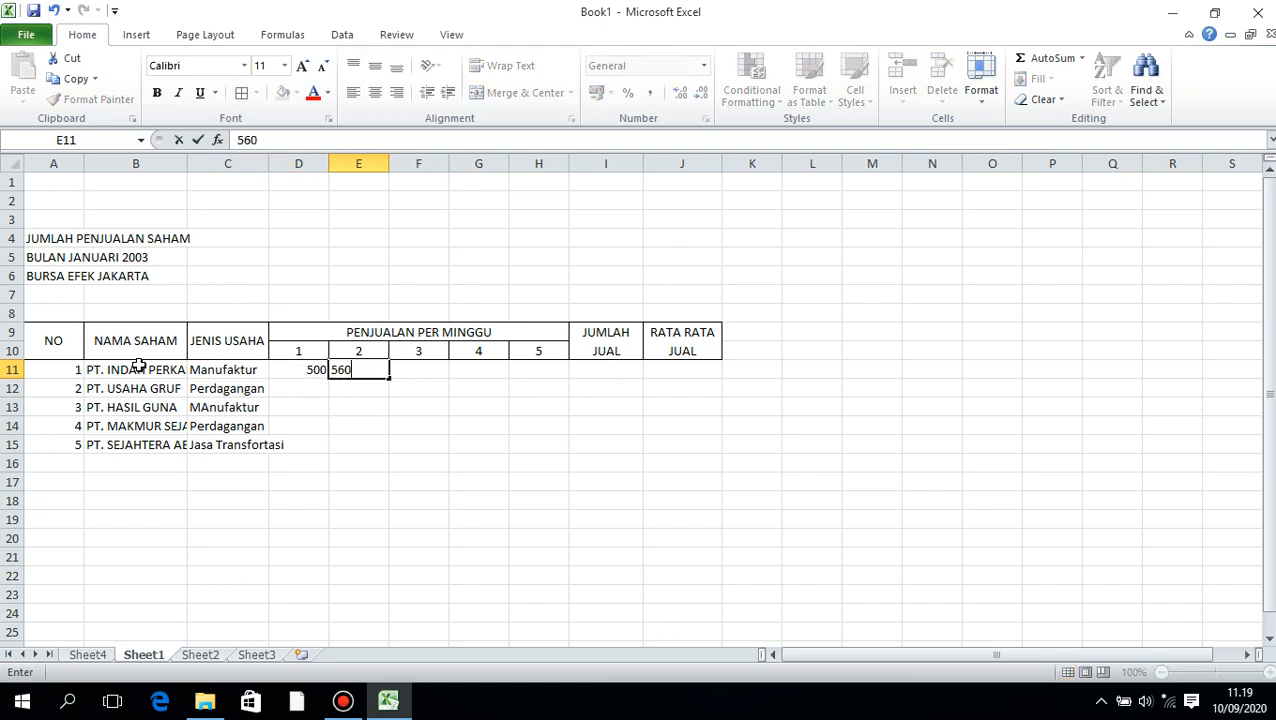
key("Tab")
type("625")
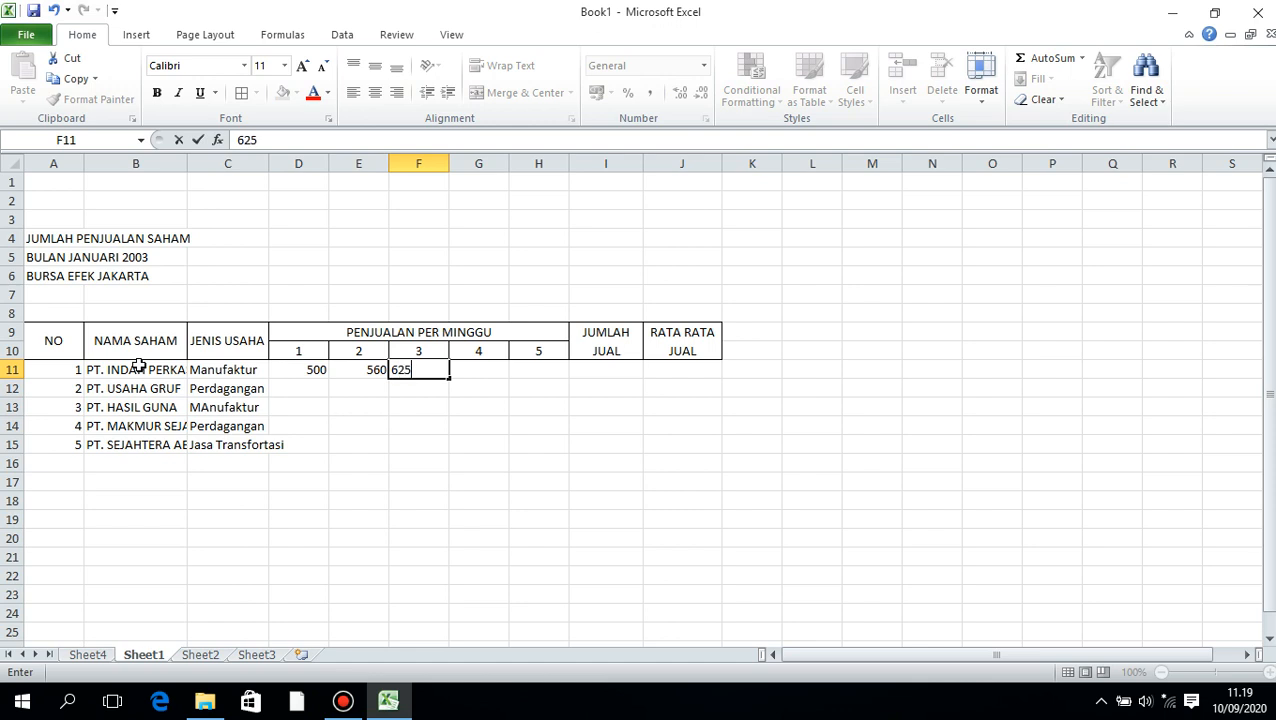
key("Tab")
type("456")
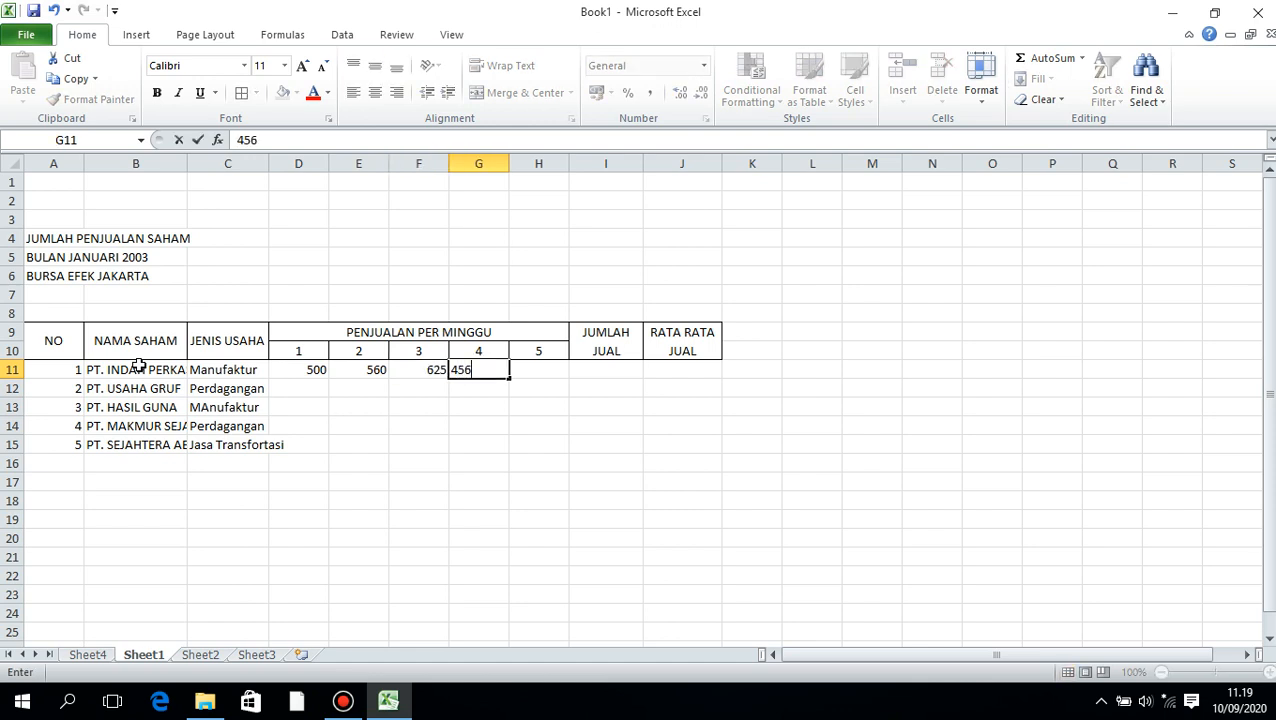
key("Tab")
type("561")
key("Return")
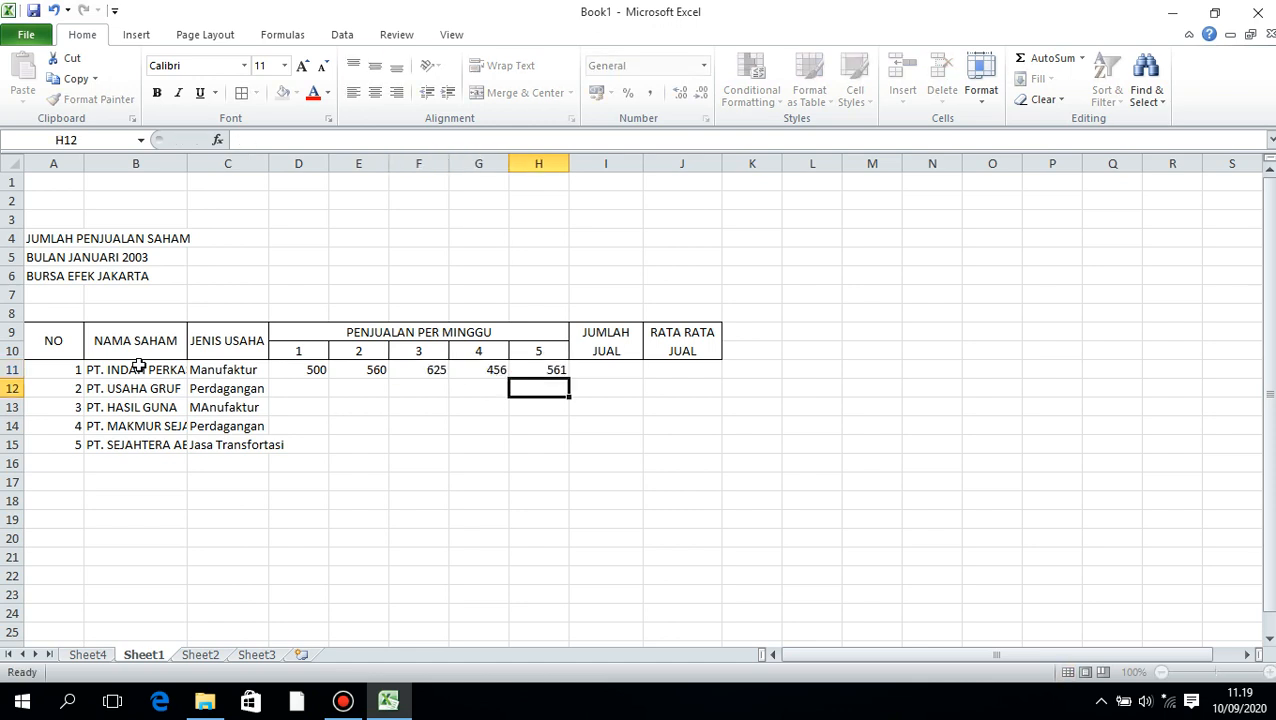
Enter the weekly sales 456, 235, 458, 897 and 458 for PT. USAHA GRUF in cells D12 through H12
key("Left")
key("Left")
key("Left")
key("Left")
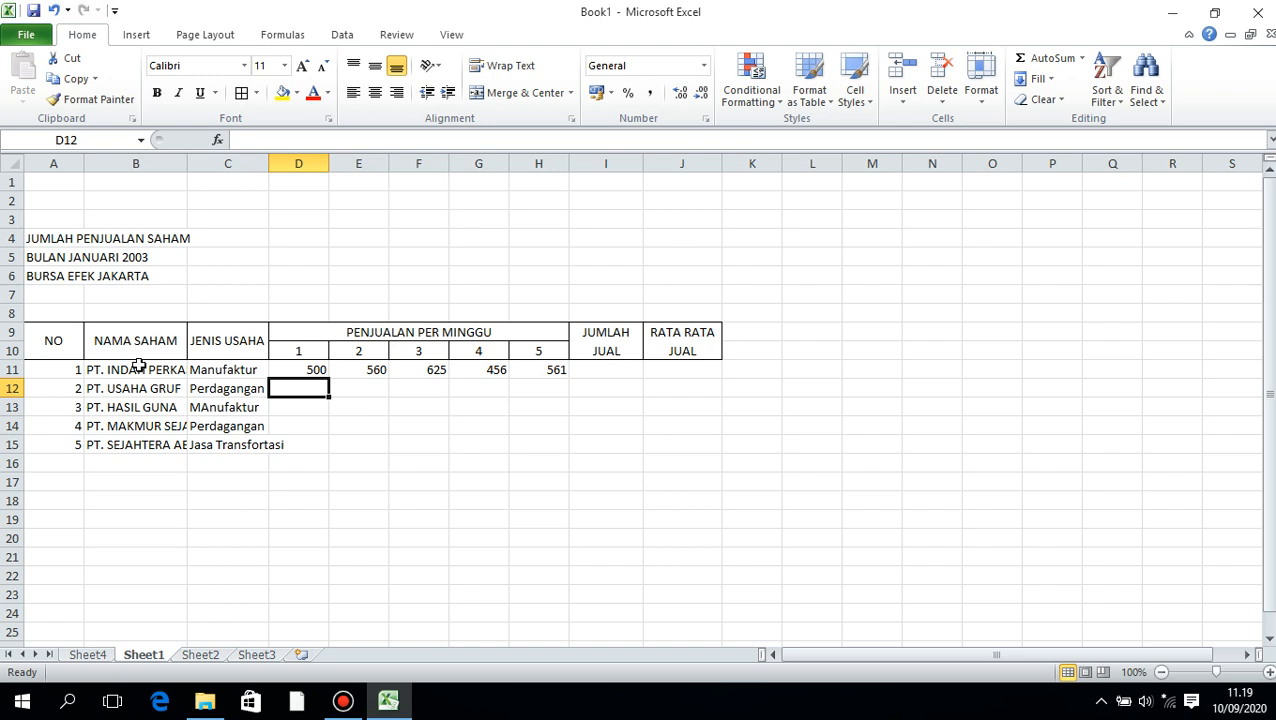
type("456")
key("Tab")
type("235")
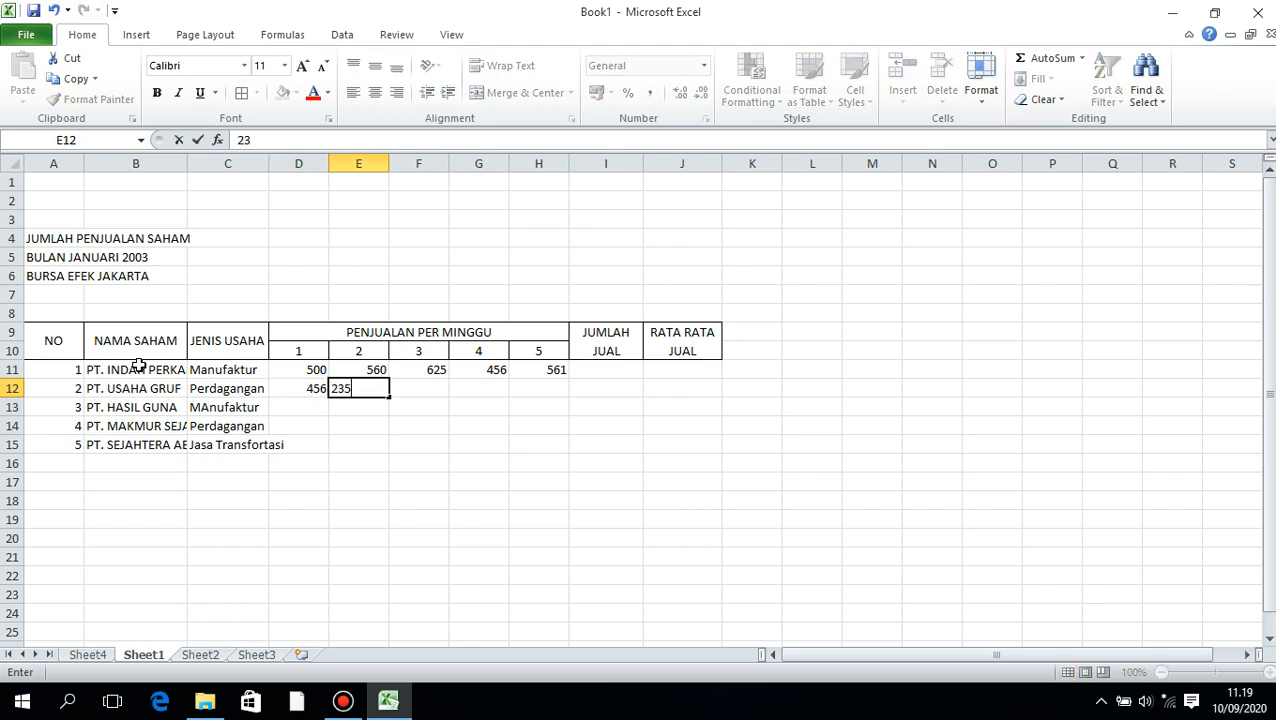
key("Tab")
type("458")
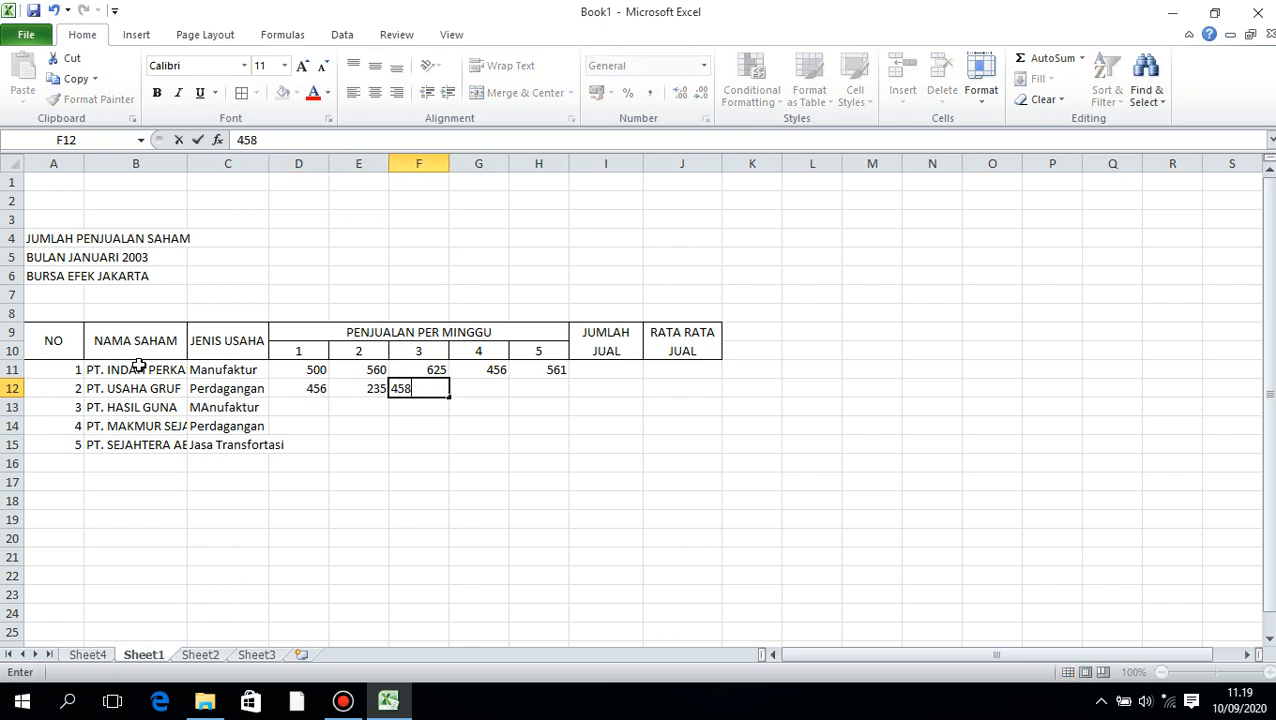
key("Tab")
type("897")
key("Tab")
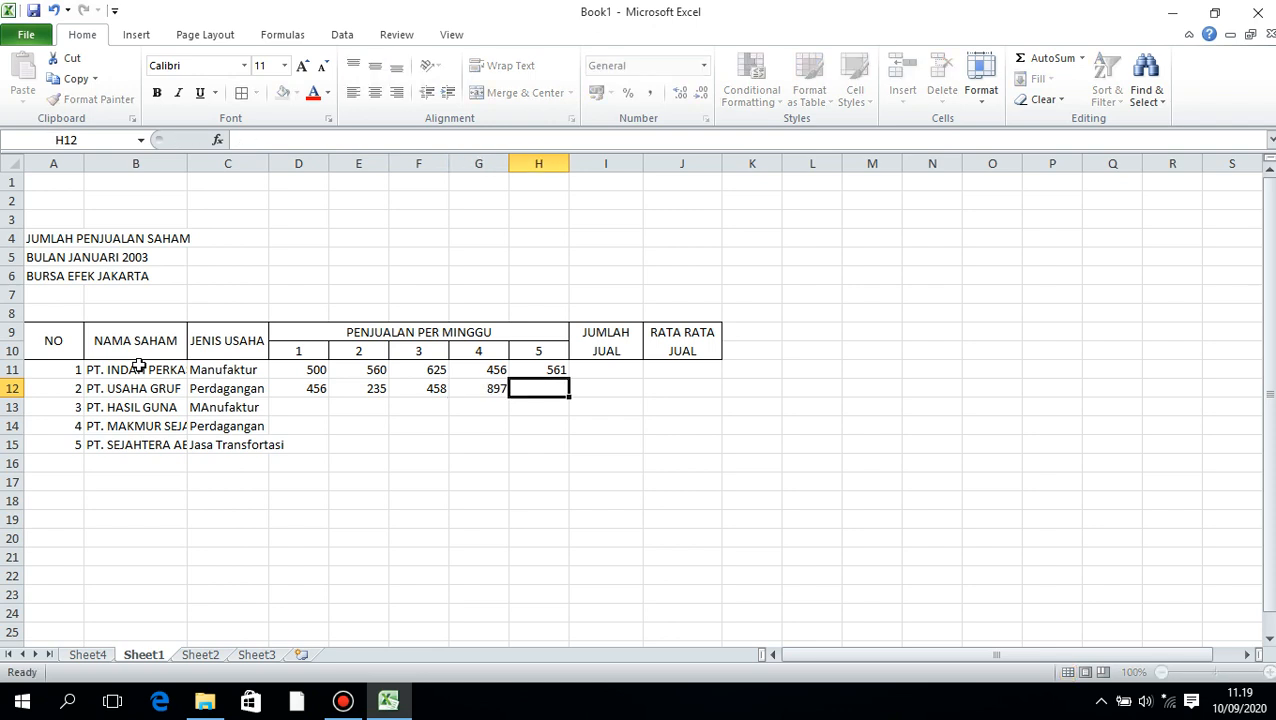
type("35")
key("BackSpace")
key("BackSpace")
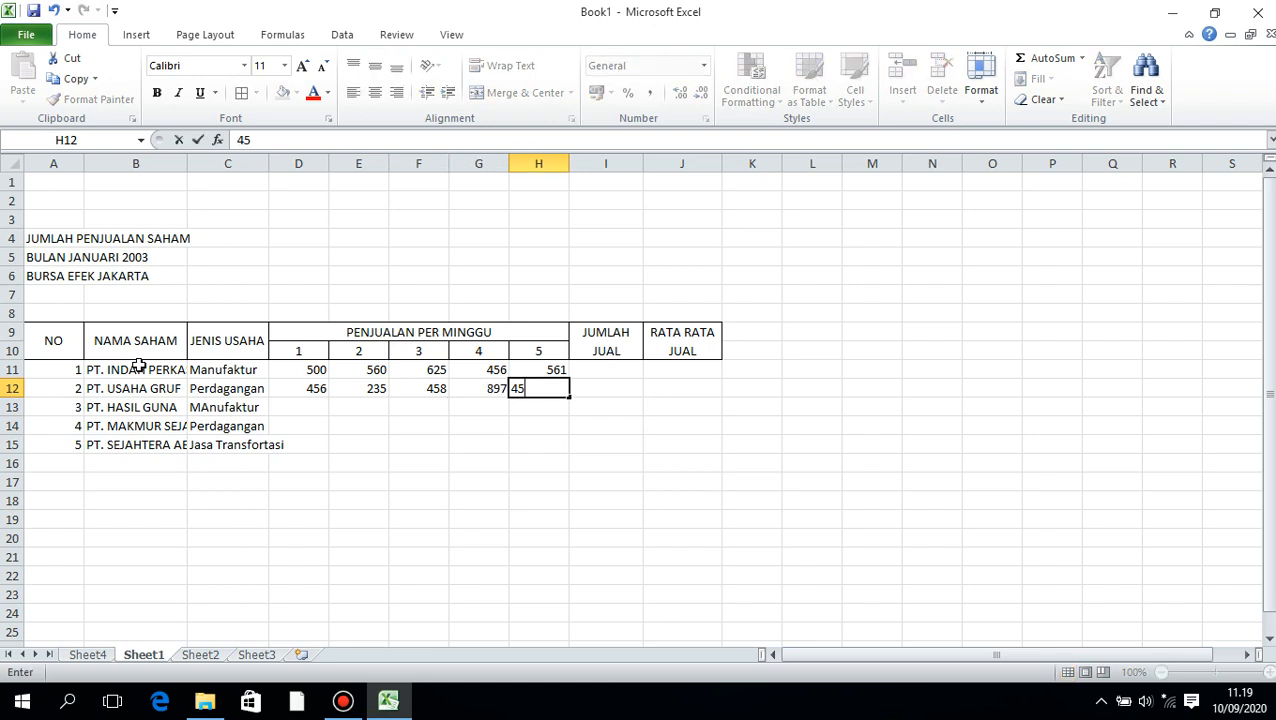
type("458")
key("Return")
Enter the weekly sales 789, 569, 845, 554 and 478 for PT. HASIL GUNA in cells D13 through H13
key("Left")
key("Left")
key("Left")
key("Left")
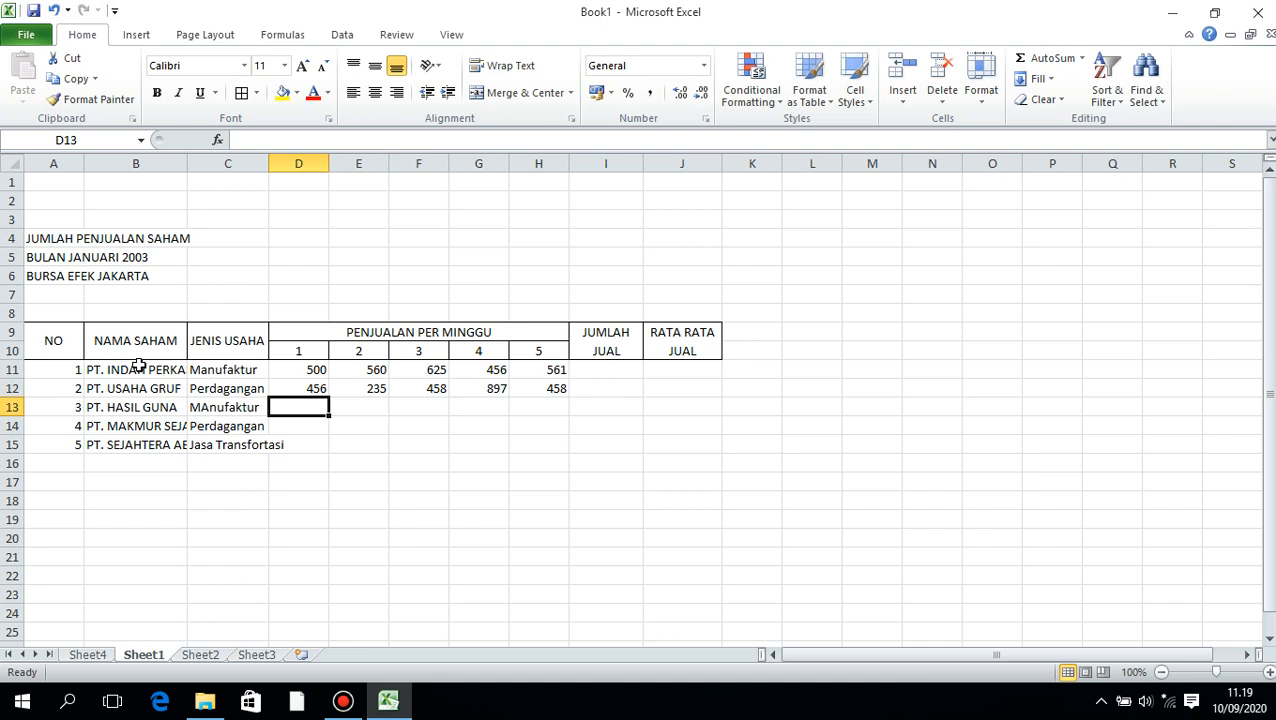
type("780")
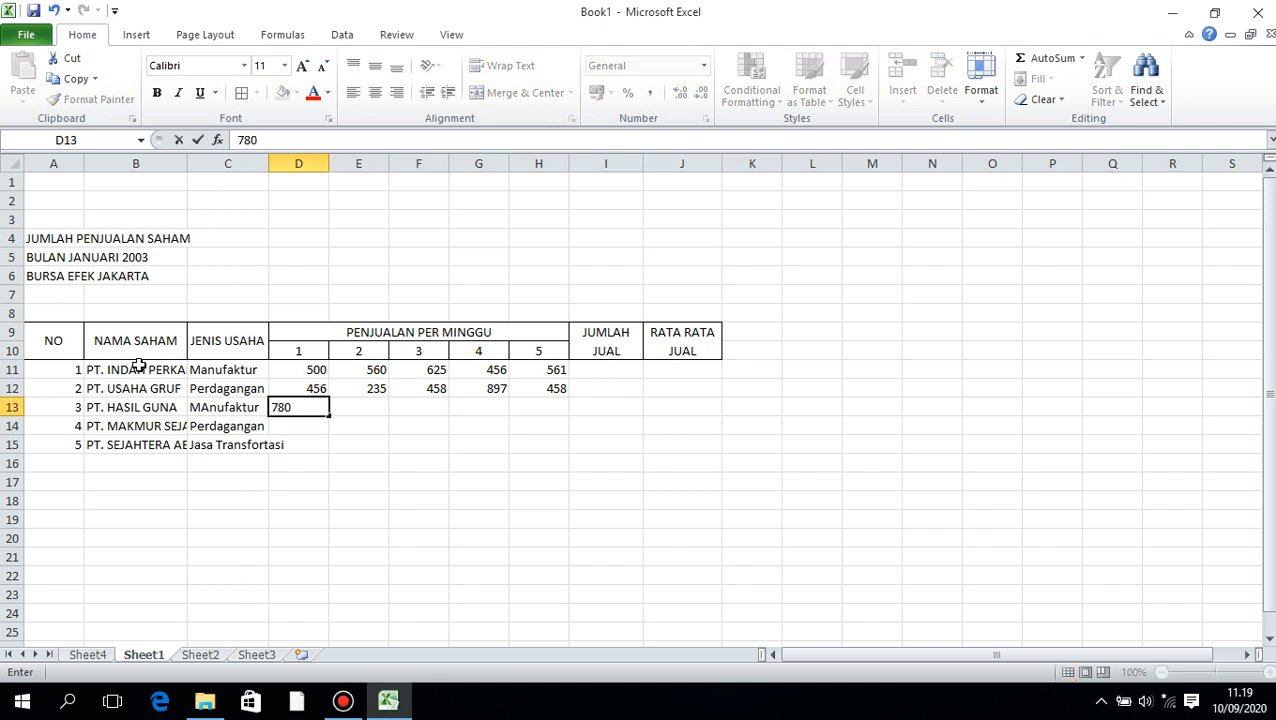
key("Right")
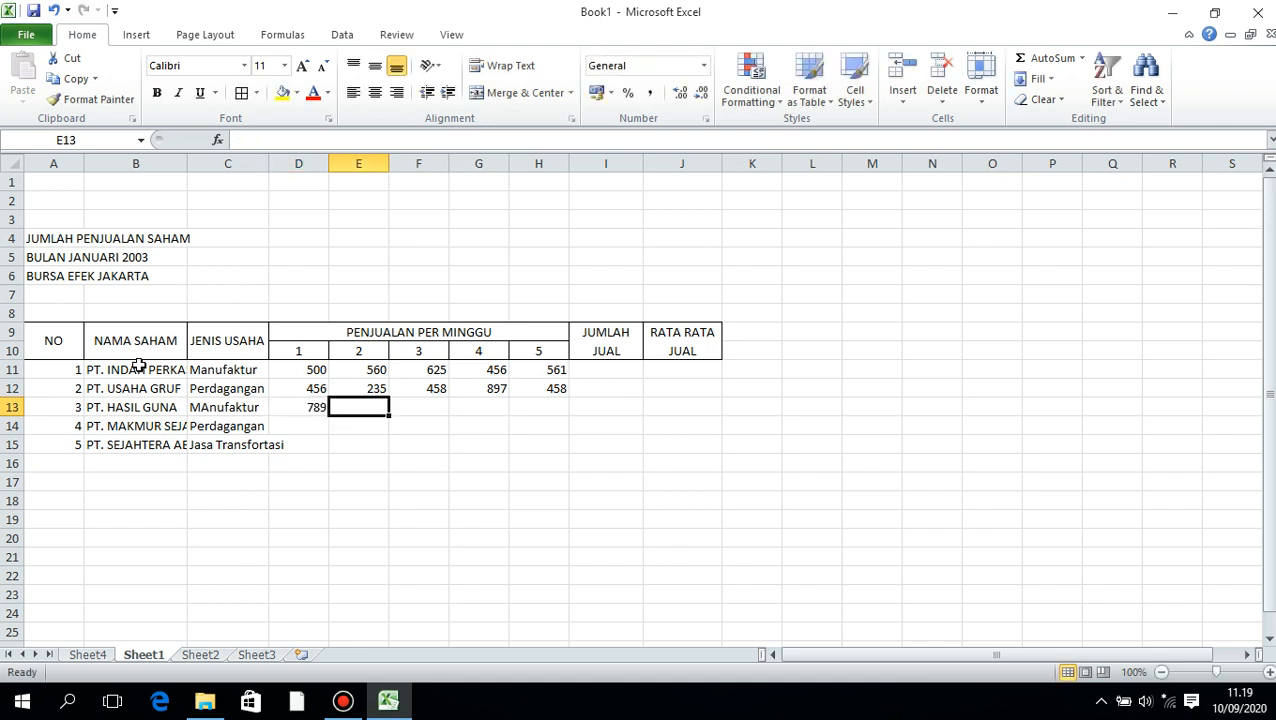
type("69")
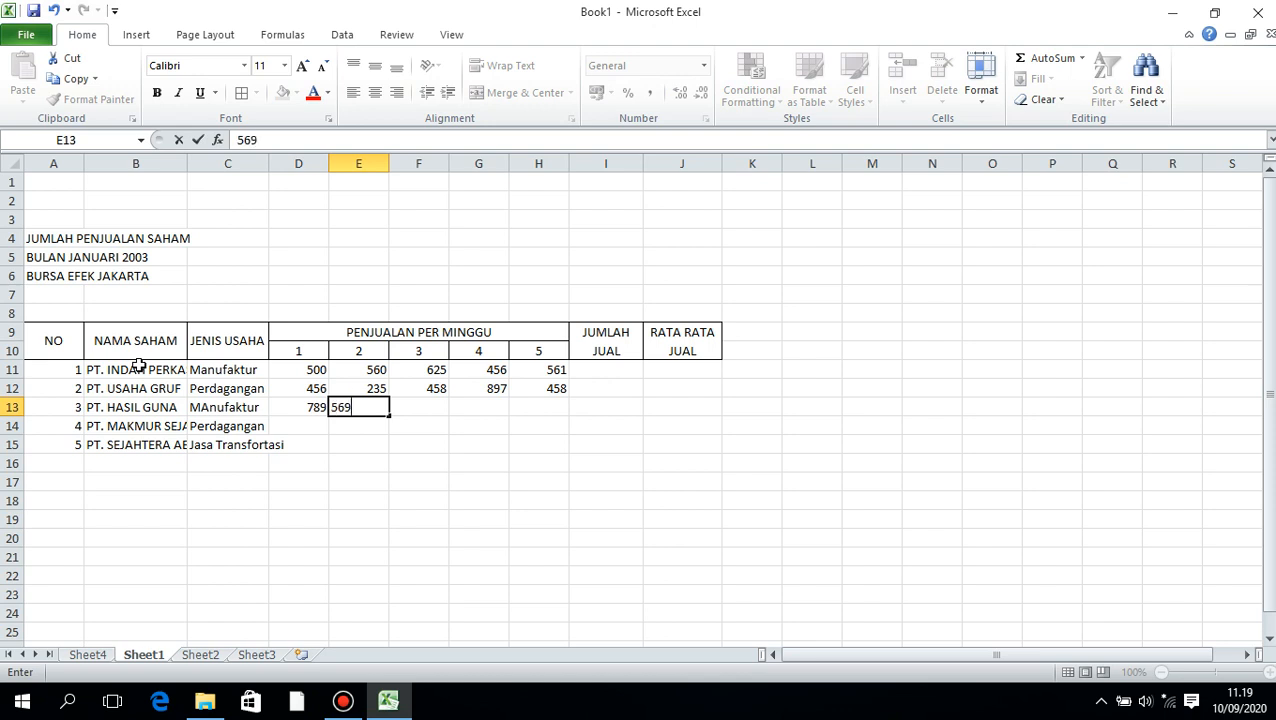
key("Right")
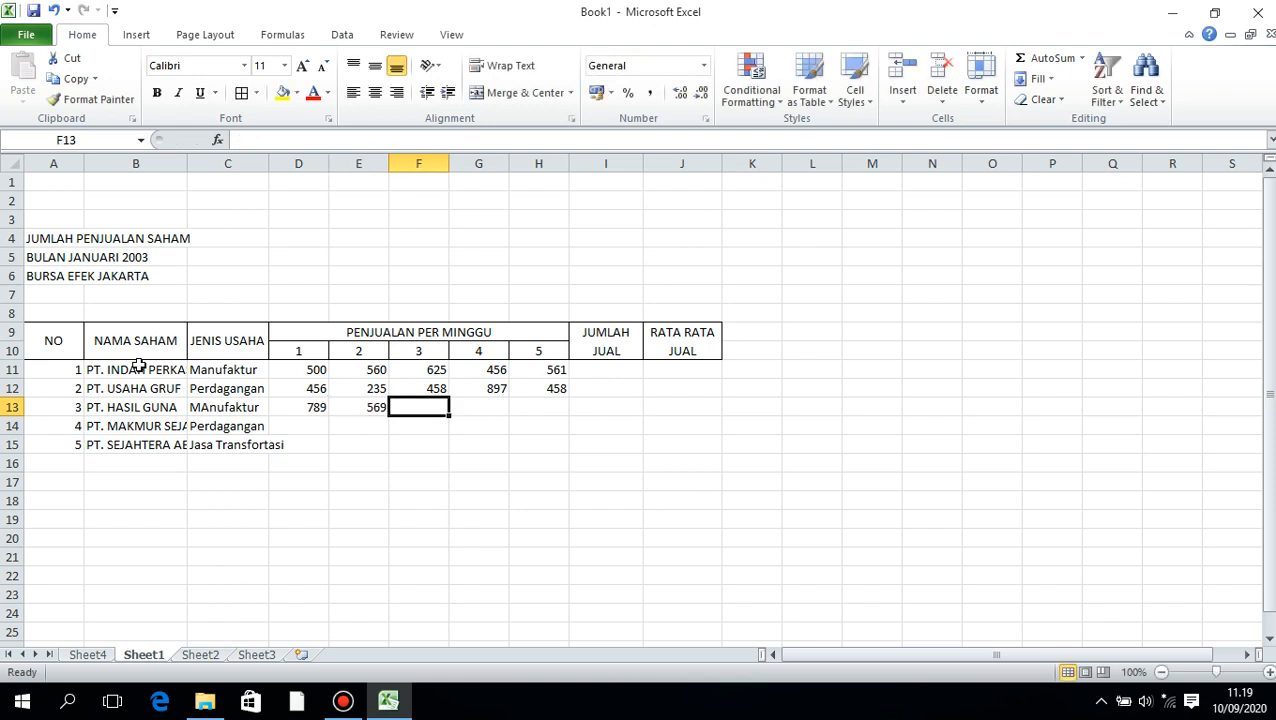
type("845")
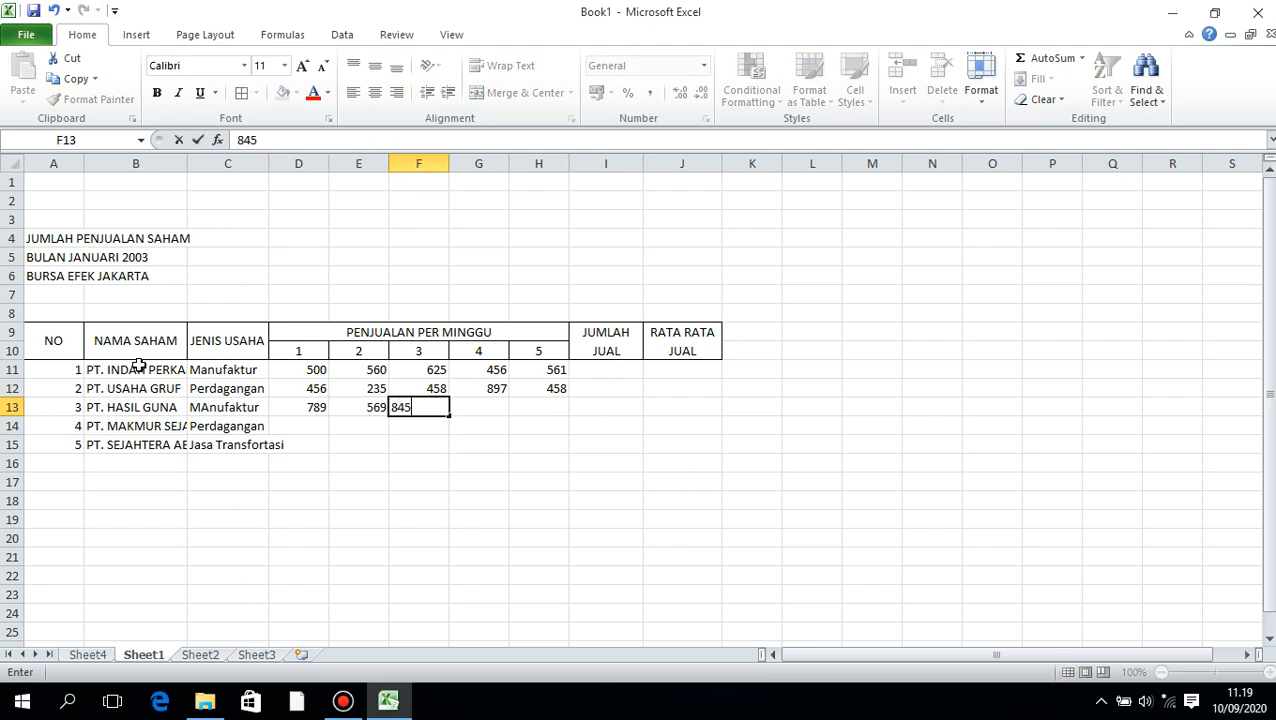
key("Tab")
type("55")
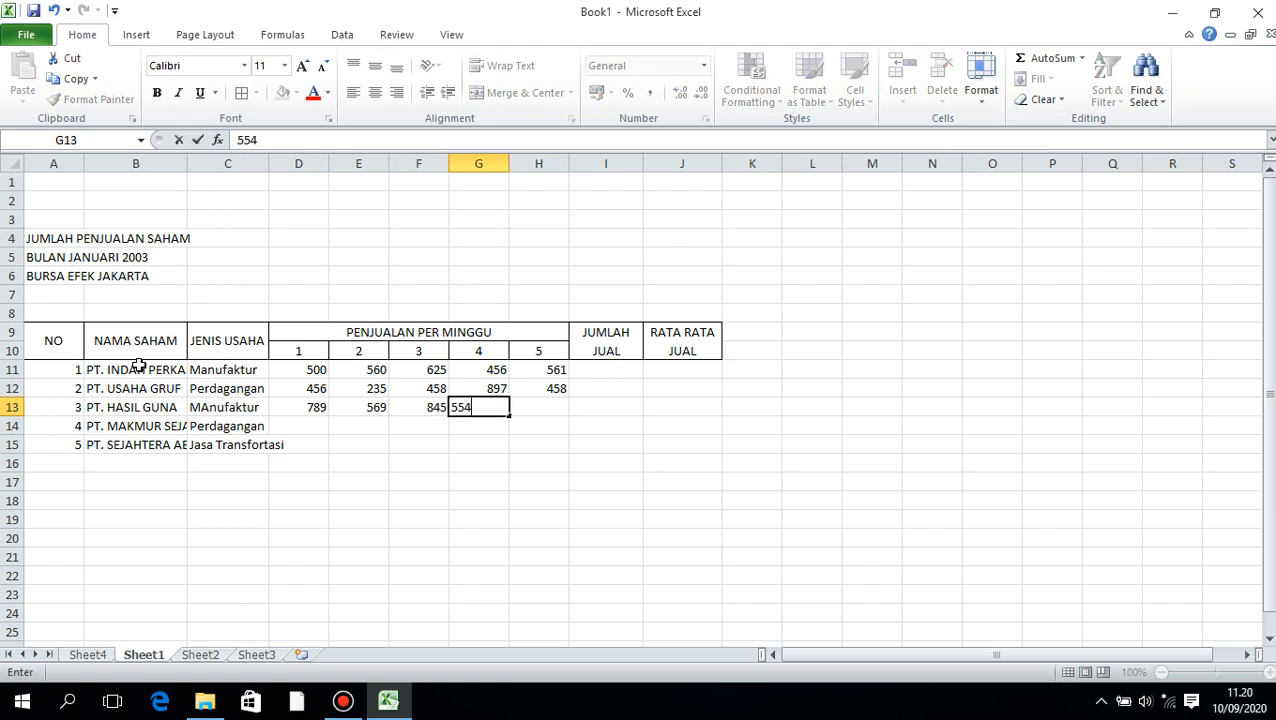
type("4")
key("Tab")
type("47")
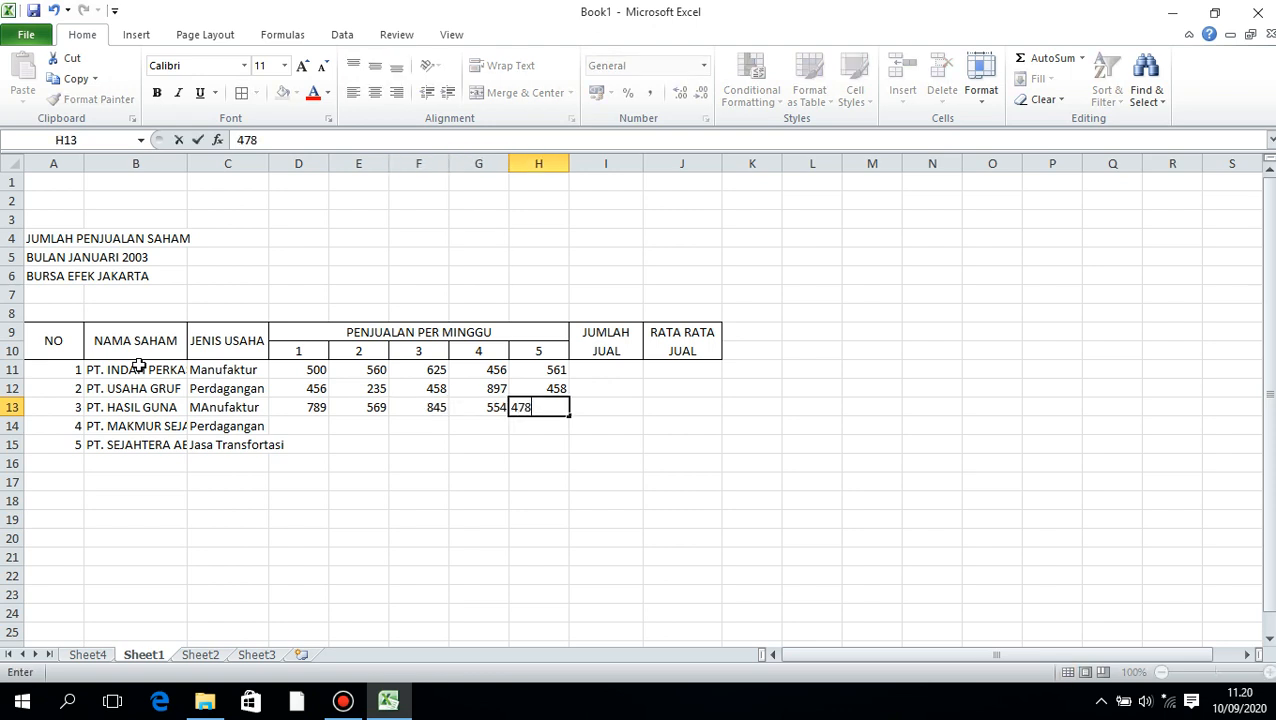
key("Tab")
Enter the weekly sales 658, 859, 758, 647 and 586 for PT. MAKMUR SEJATI in cells D14 through H14
key("Down")
key("Left")
key("Left")
key("Left")
key("Left")
key("Left")
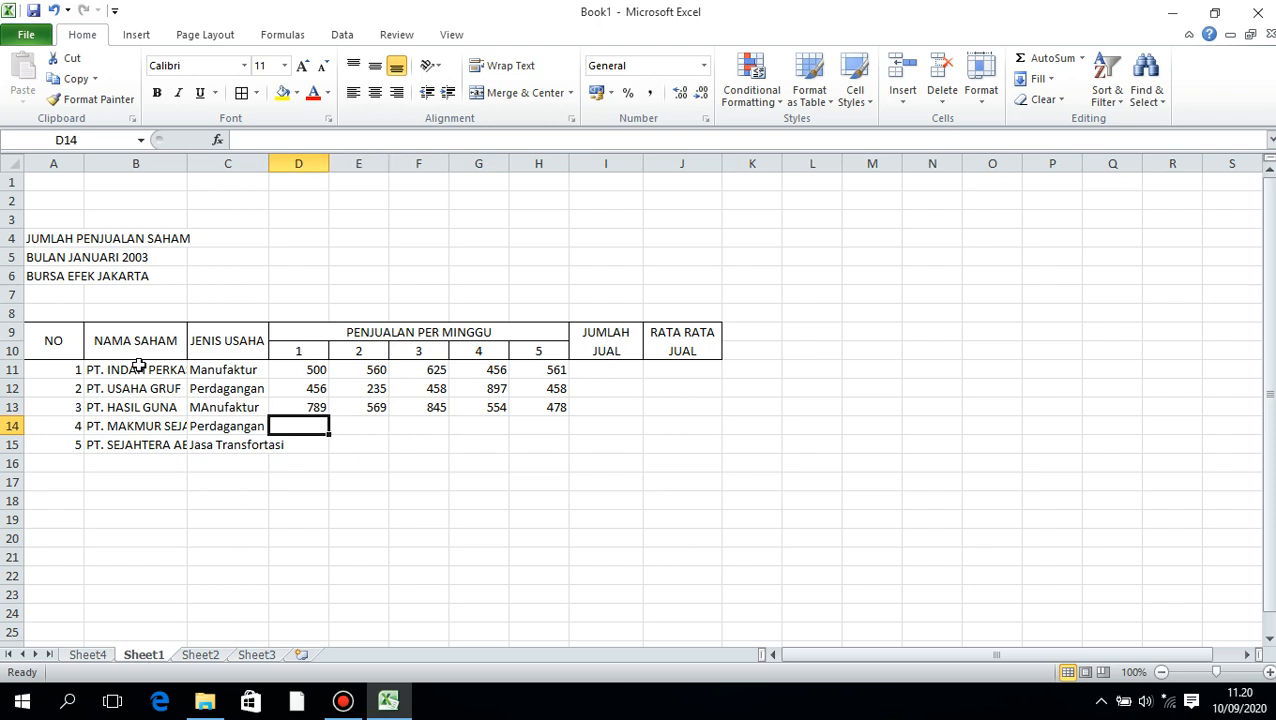
type("658")
key("Tab")
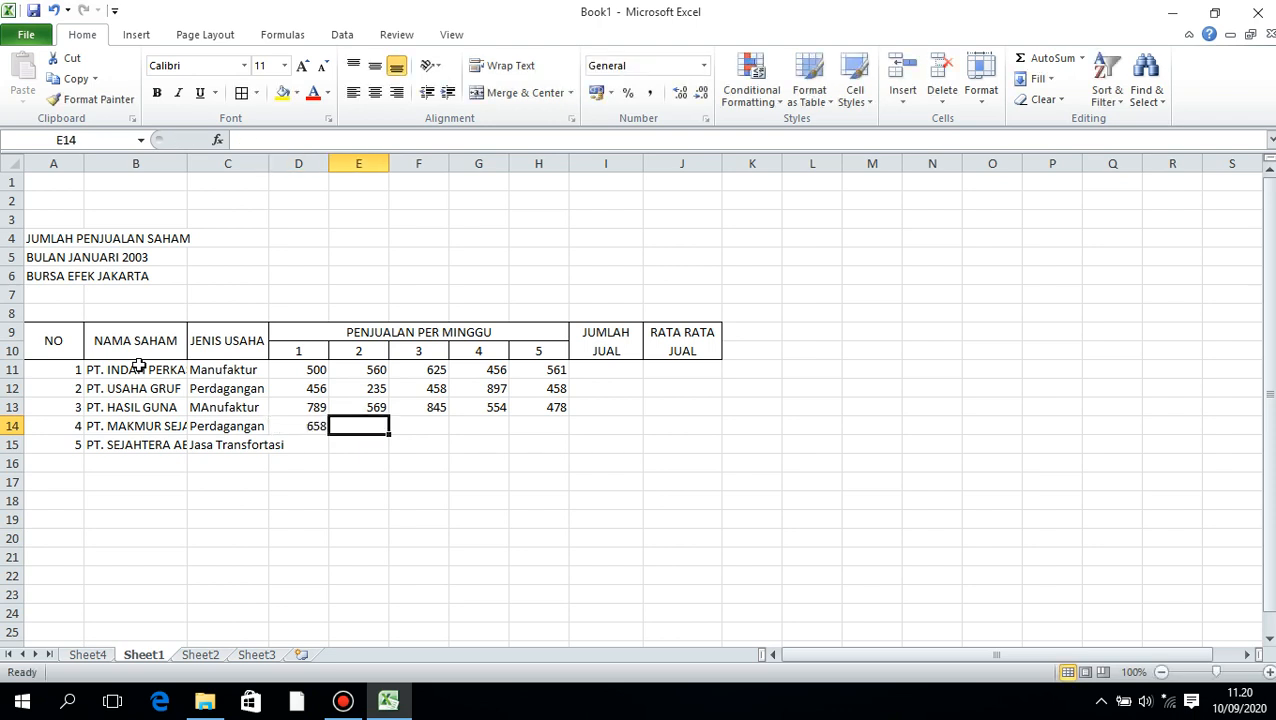
type("859")
key("Tab")
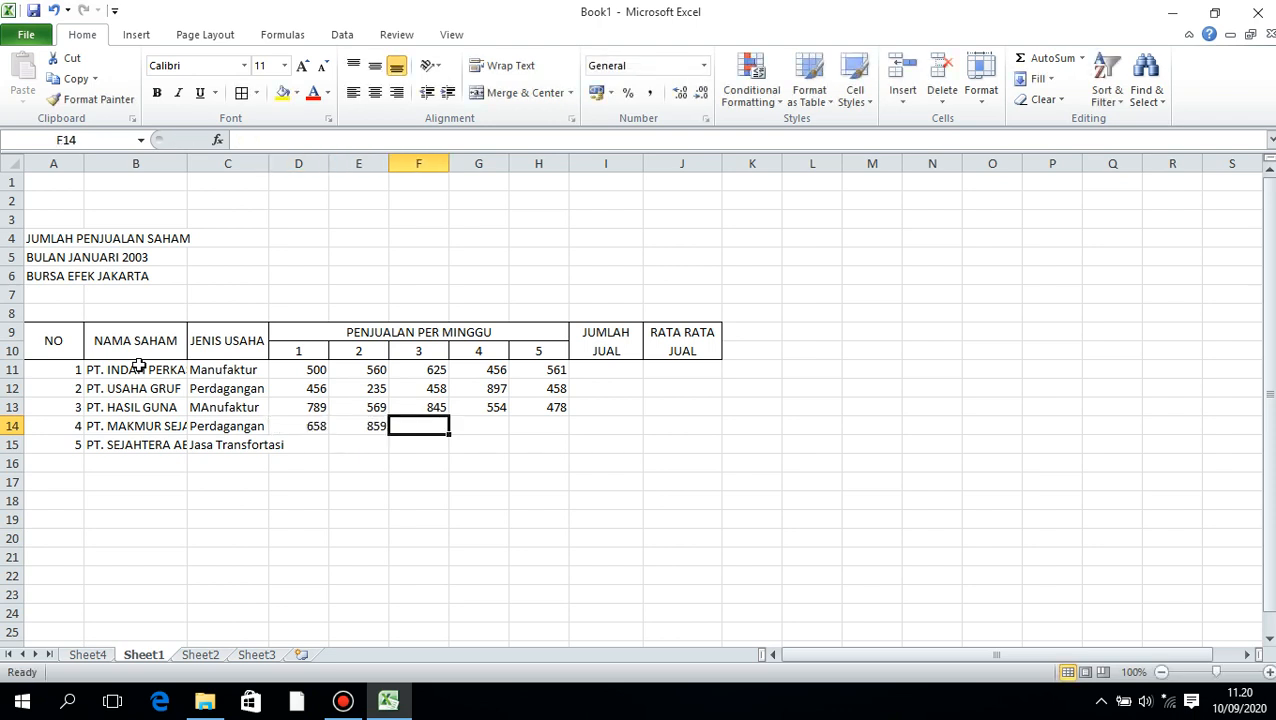
type("758")
key("Tab")
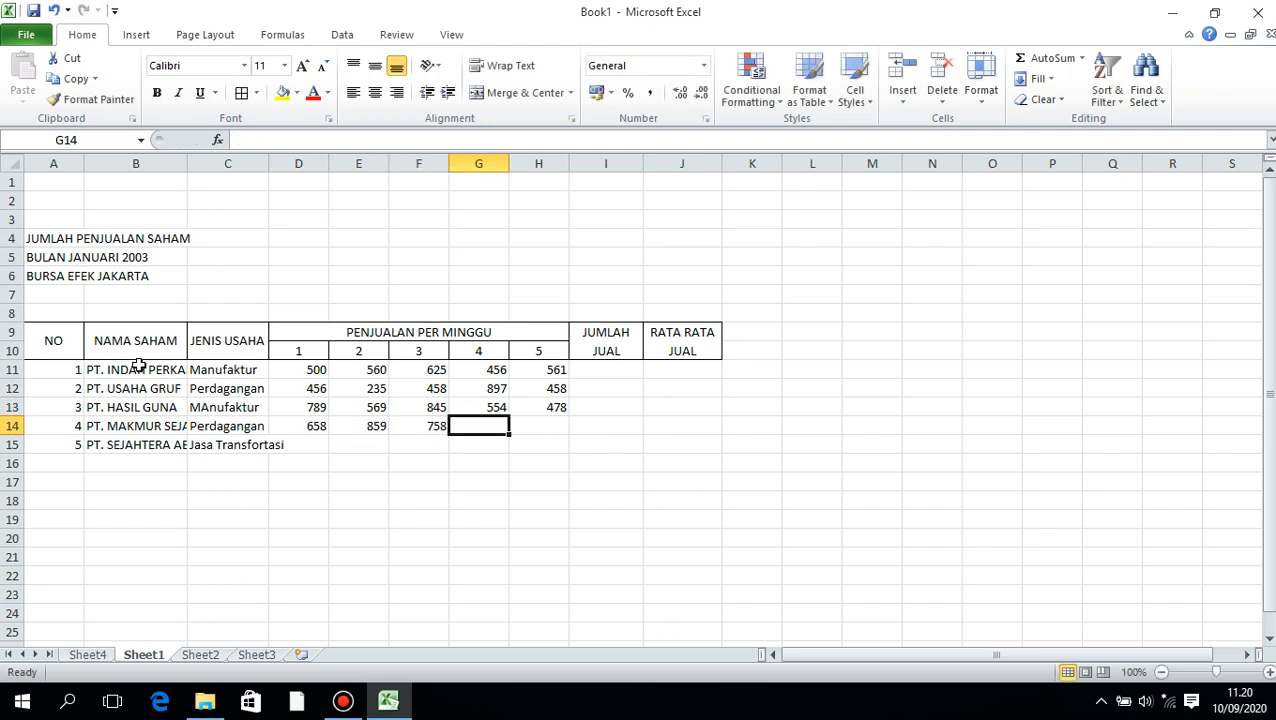
type("647")
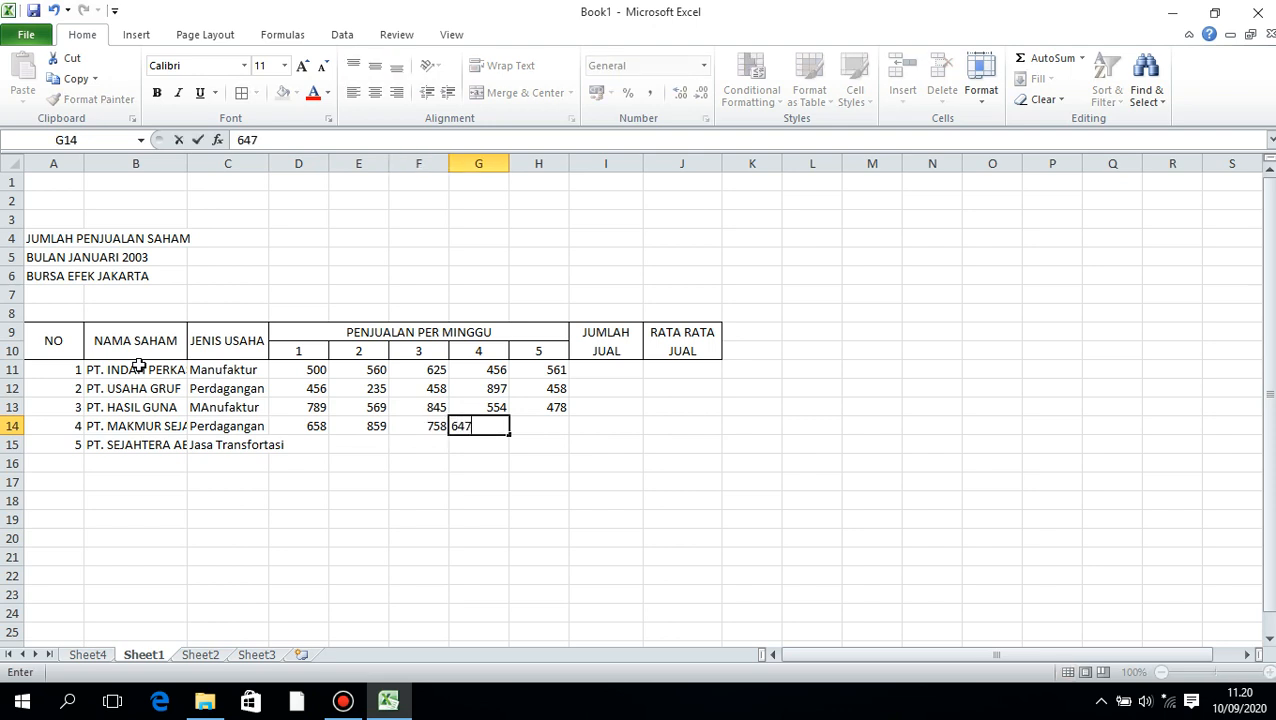
key("Tab")
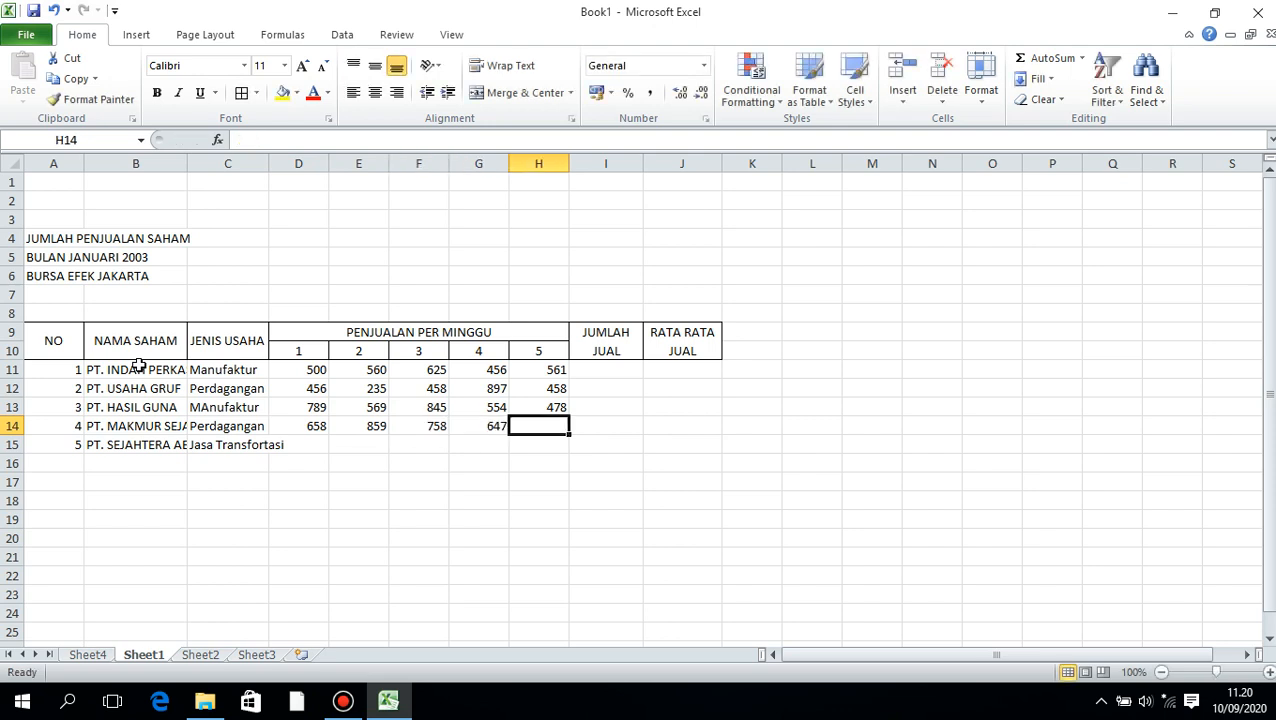
type("58")
key("Return")
Enter the weekly sales 558, 547, 569, 565 and 543 for PT. SEJAHTERA ABADI in cells D15 through H15
key("Left")
key("Left")
key("Left")
key("Left")
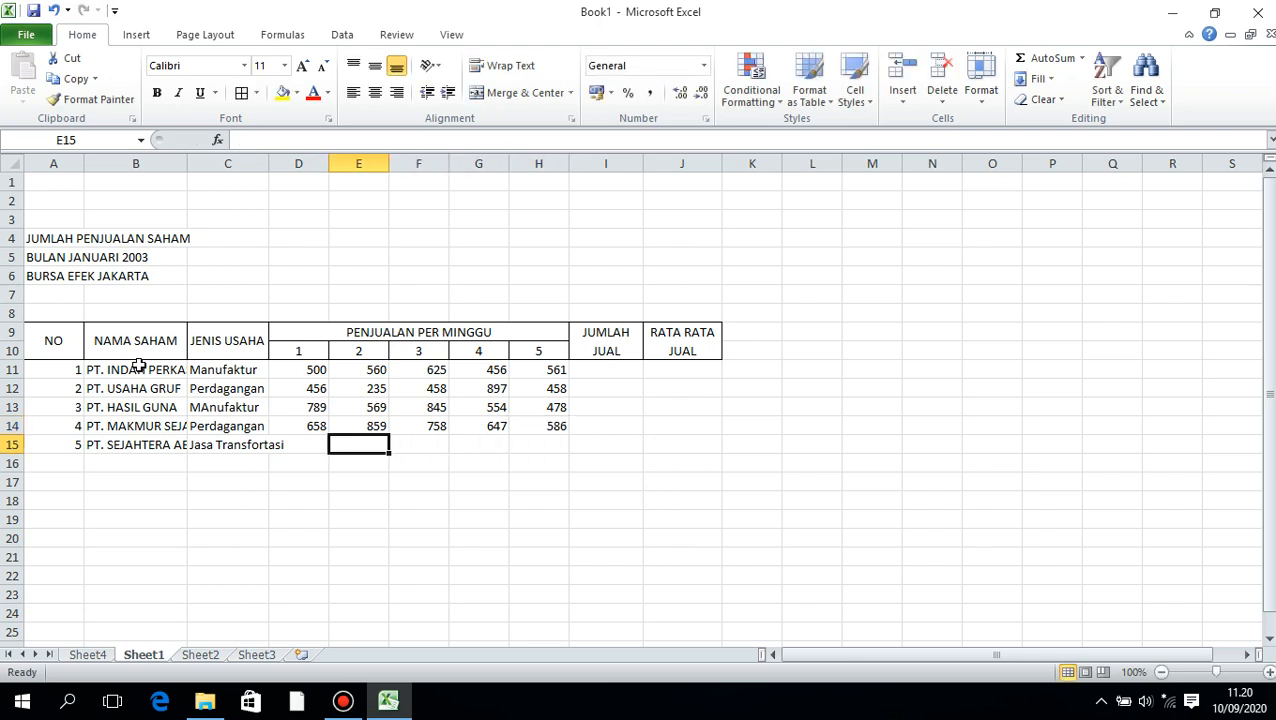
type("558")
key("Tab")
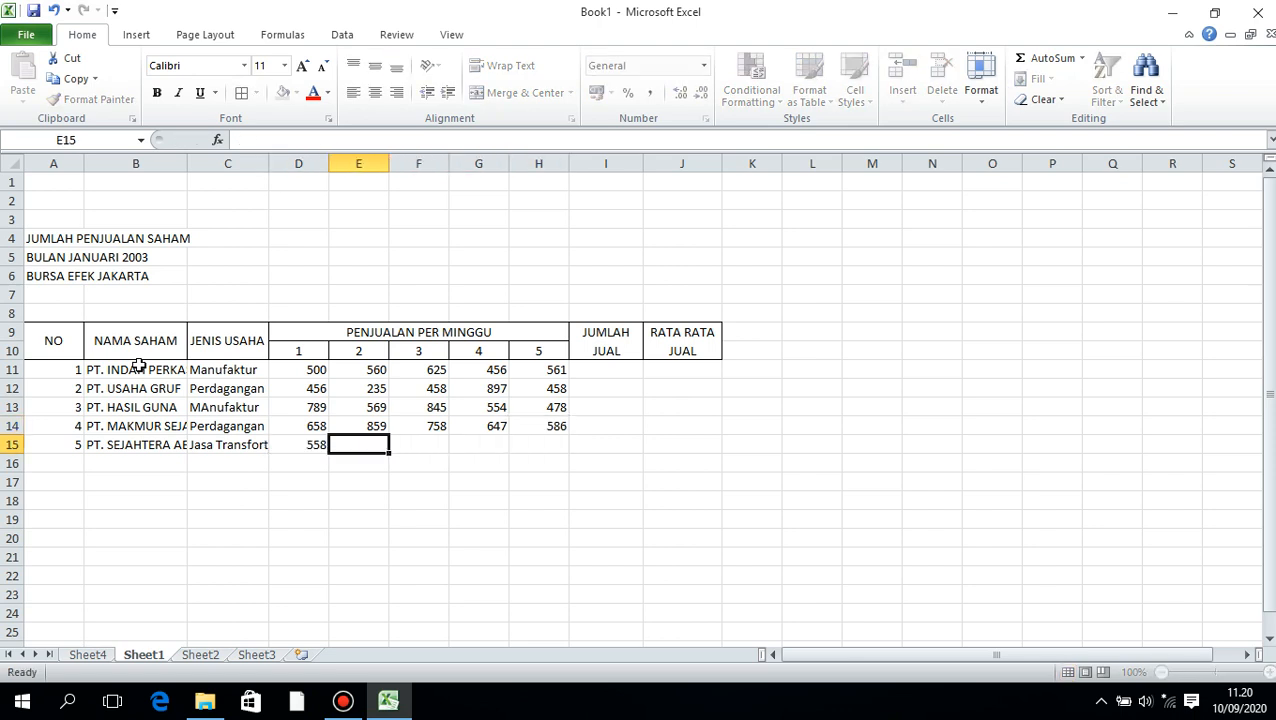
type("547")
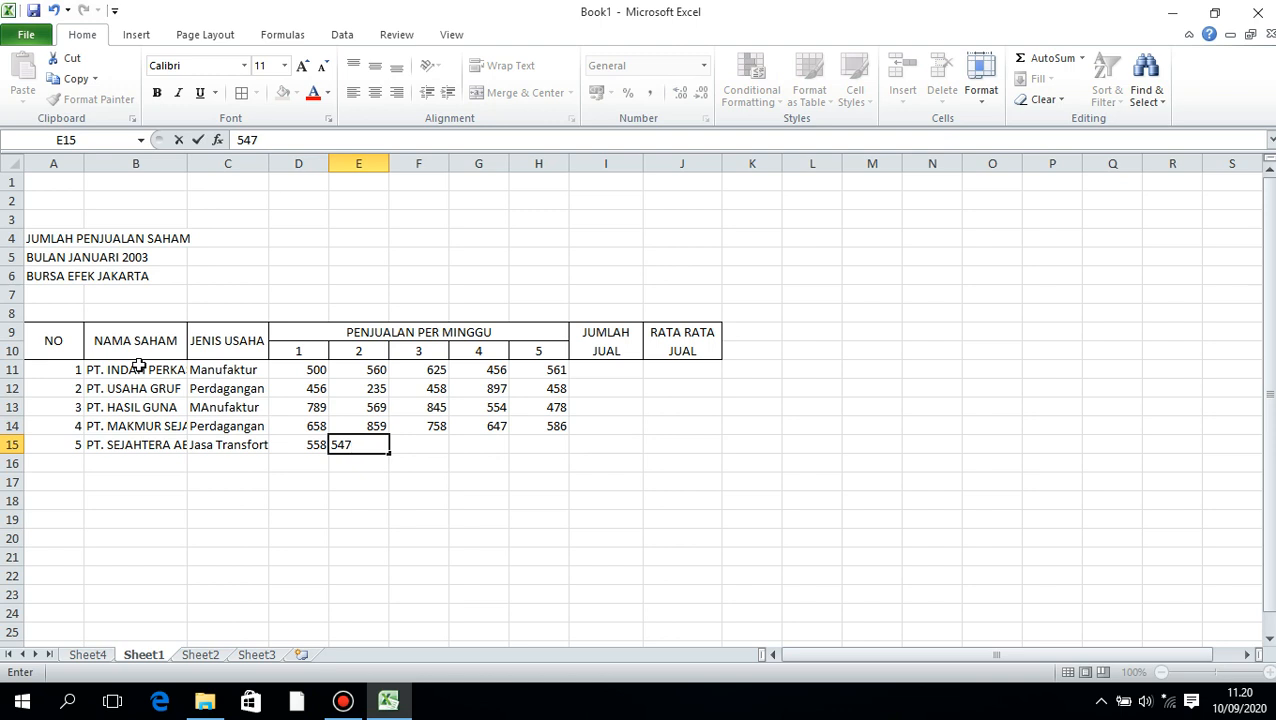
key("Tab")
type("5")
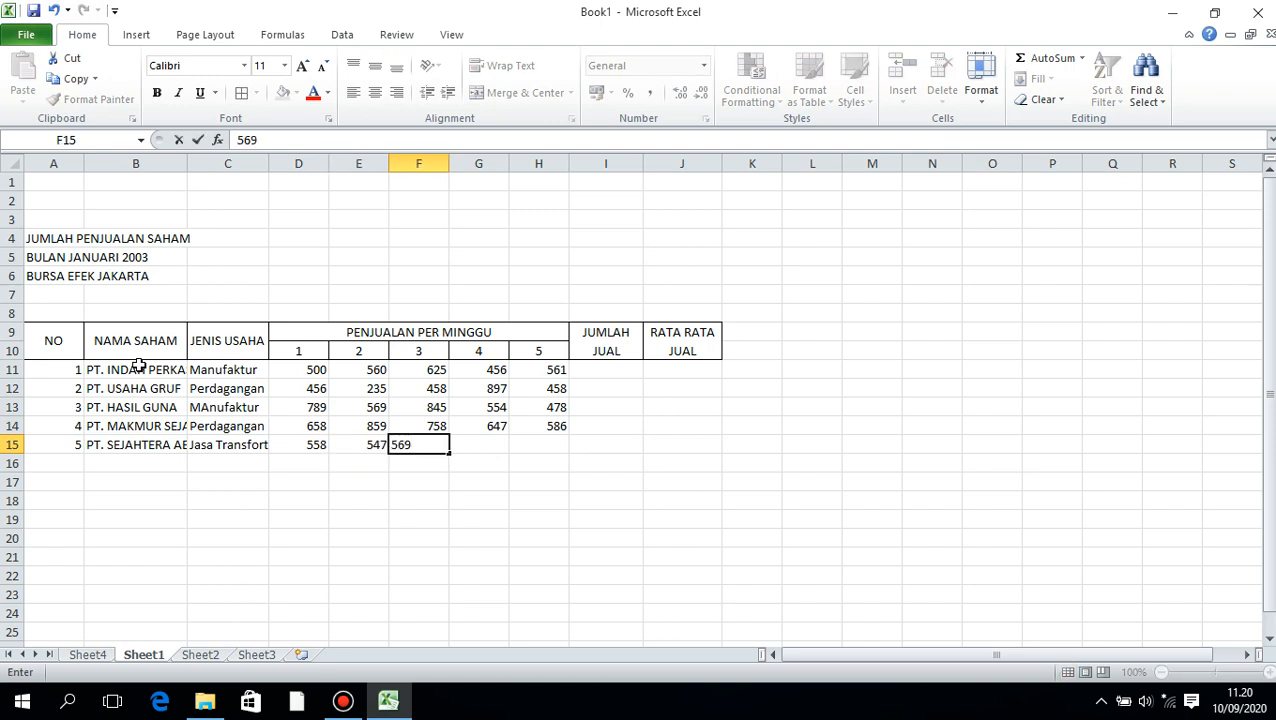
type("69")
key("Tab")
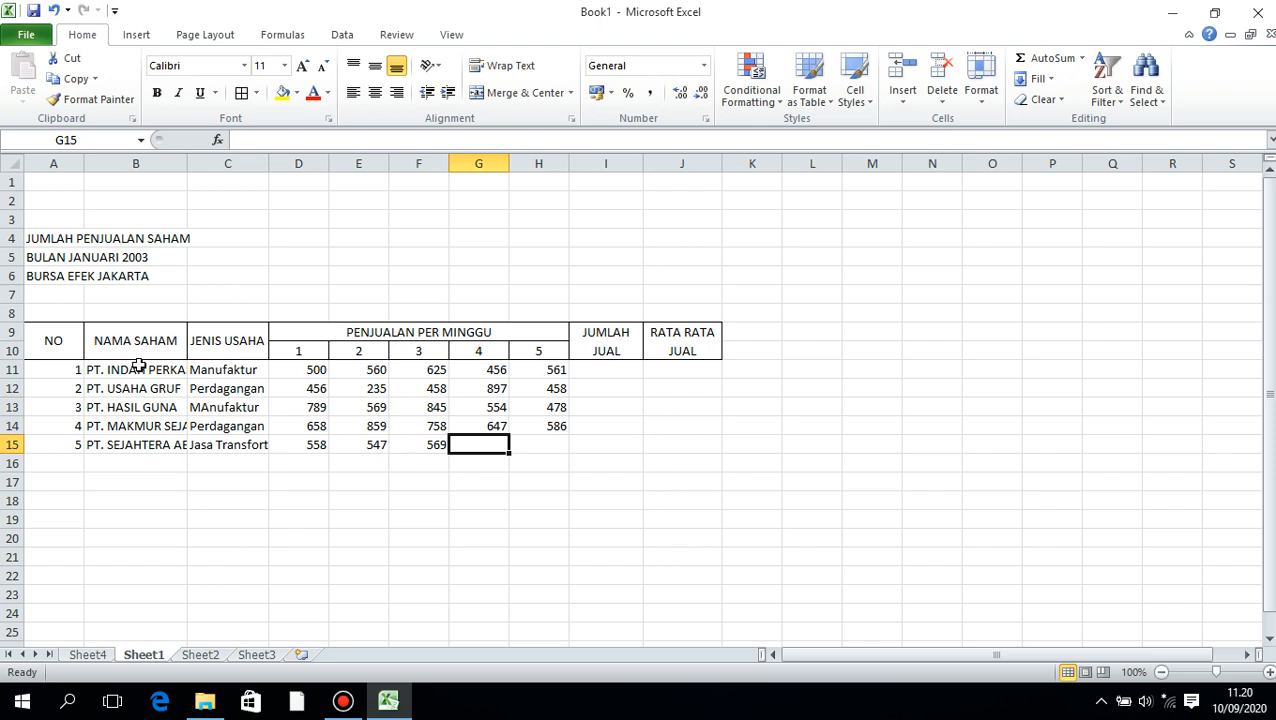
type("565")
key("Tab")
type("54")
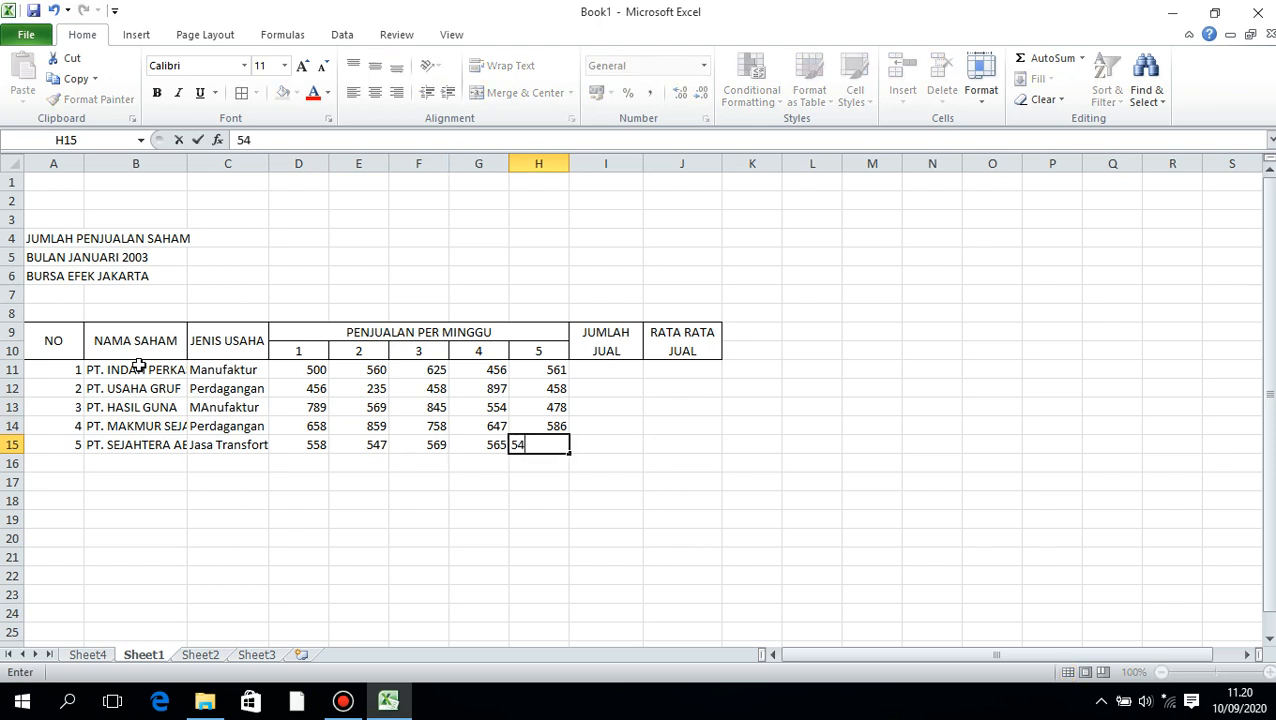
type("3")
key("Return")
key("Left")
key("Left")
key("Left")
key("Left")
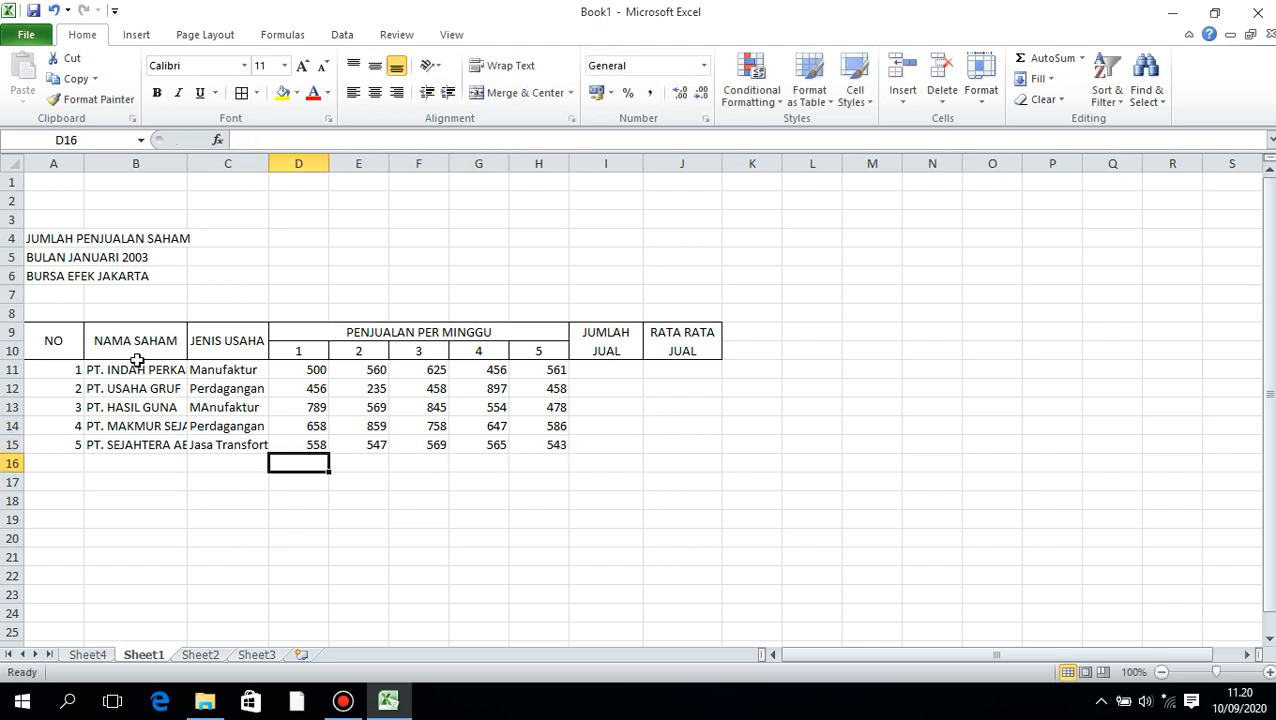
Apply all borders to the table range A9:J15 and widen columns B and C to fit the stock names and business types
left_click_drag(48, 340, 687, 436)
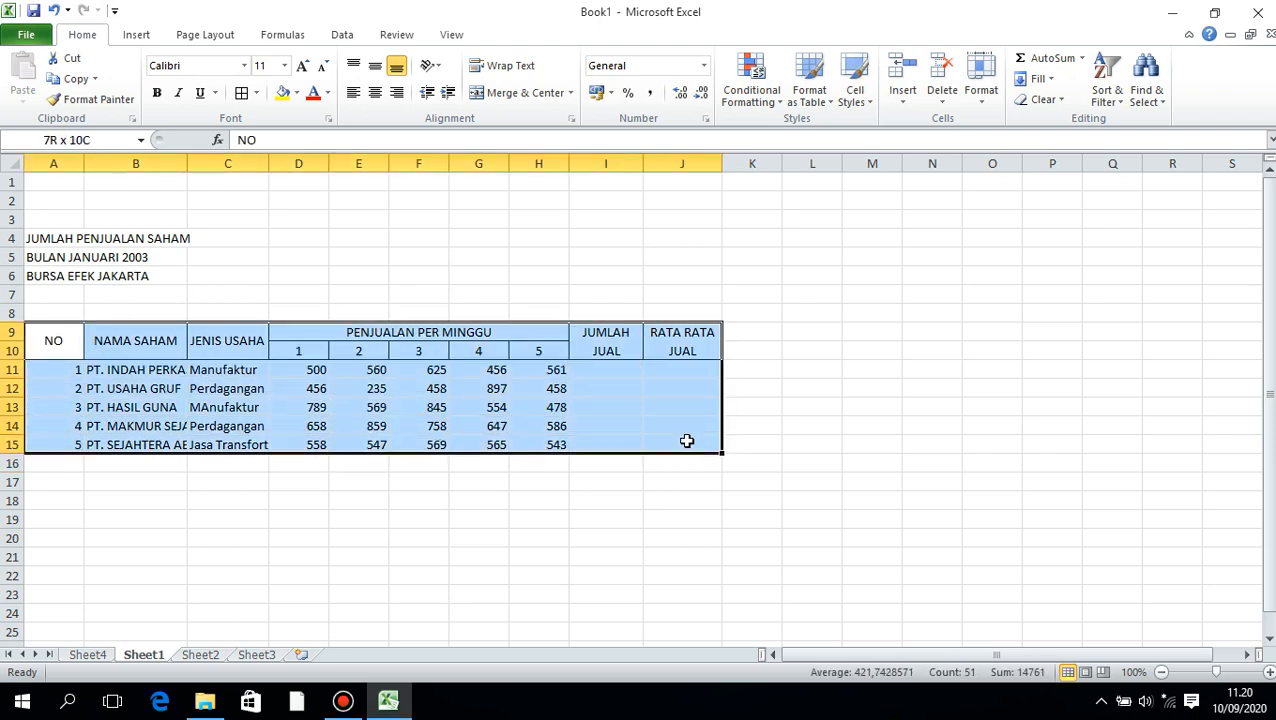
left_click(241, 92)
left_click(370, 411)
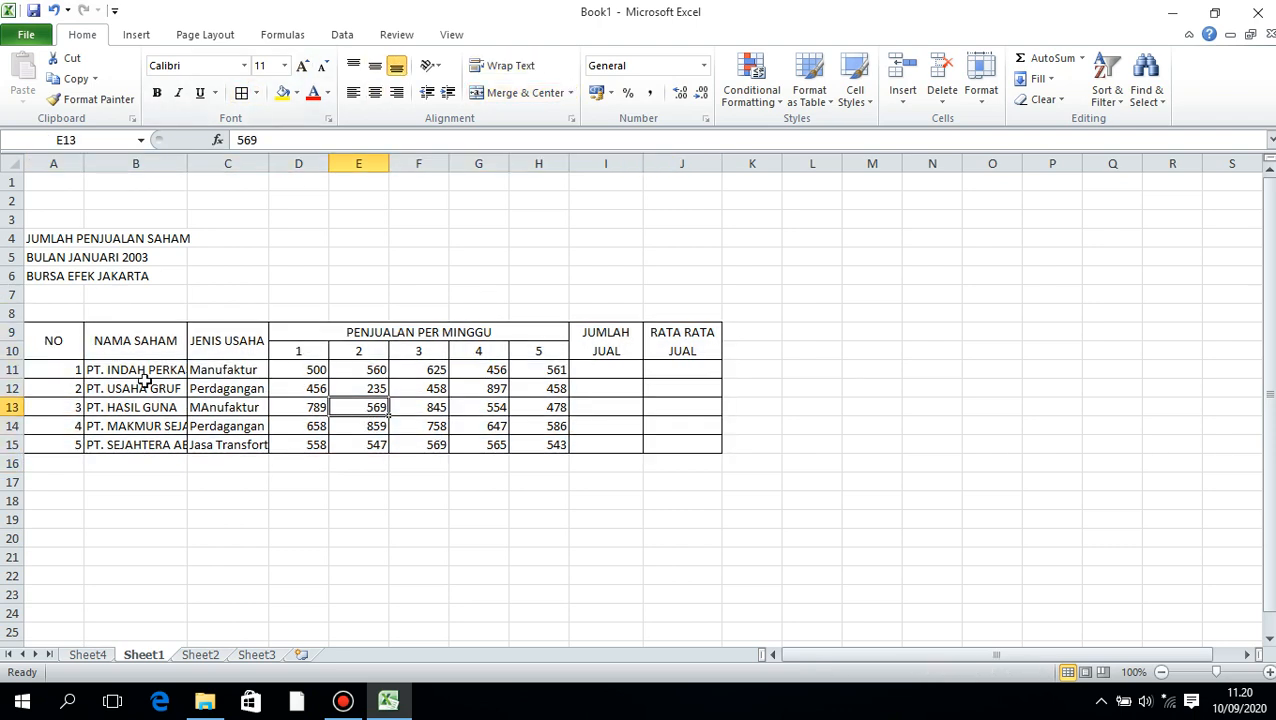
left_click_drag(187, 163, 229, 166)
left_click_drag(311, 164, 333, 160)
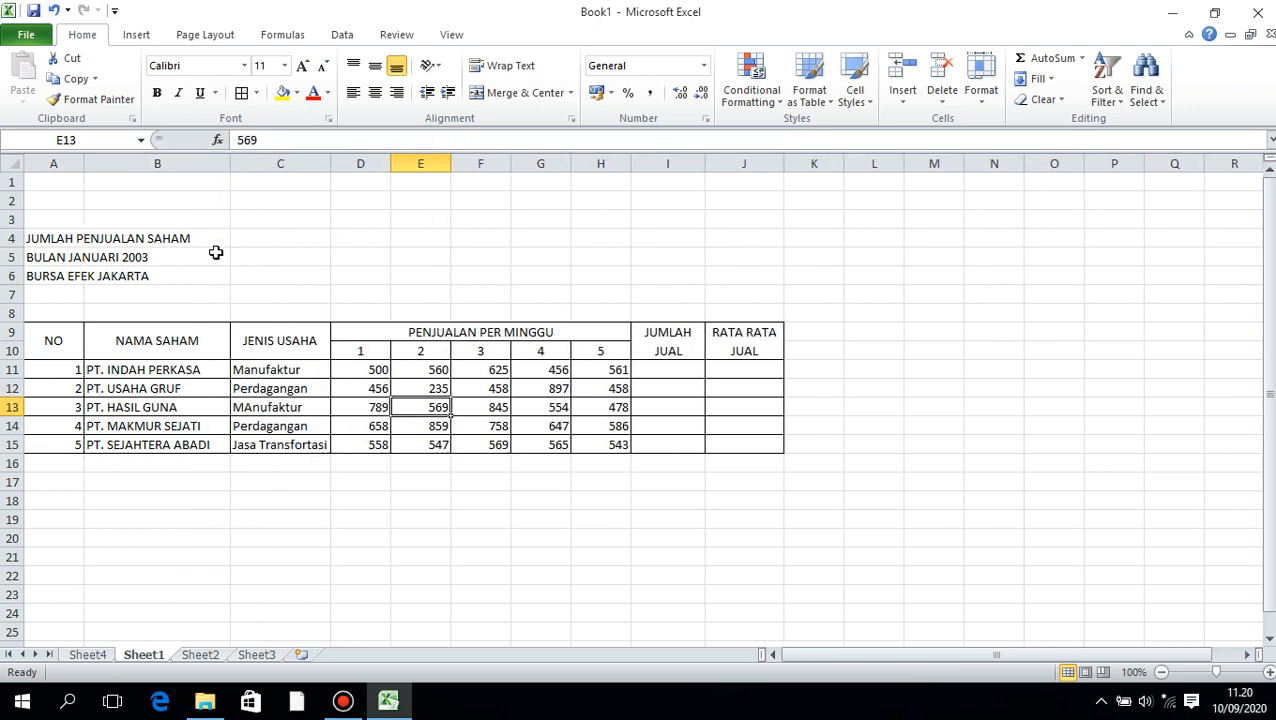
Format the table headers in A9:J10 as bold at font size 12 and narrow column A
left_click_drag(32, 351, 745, 350)
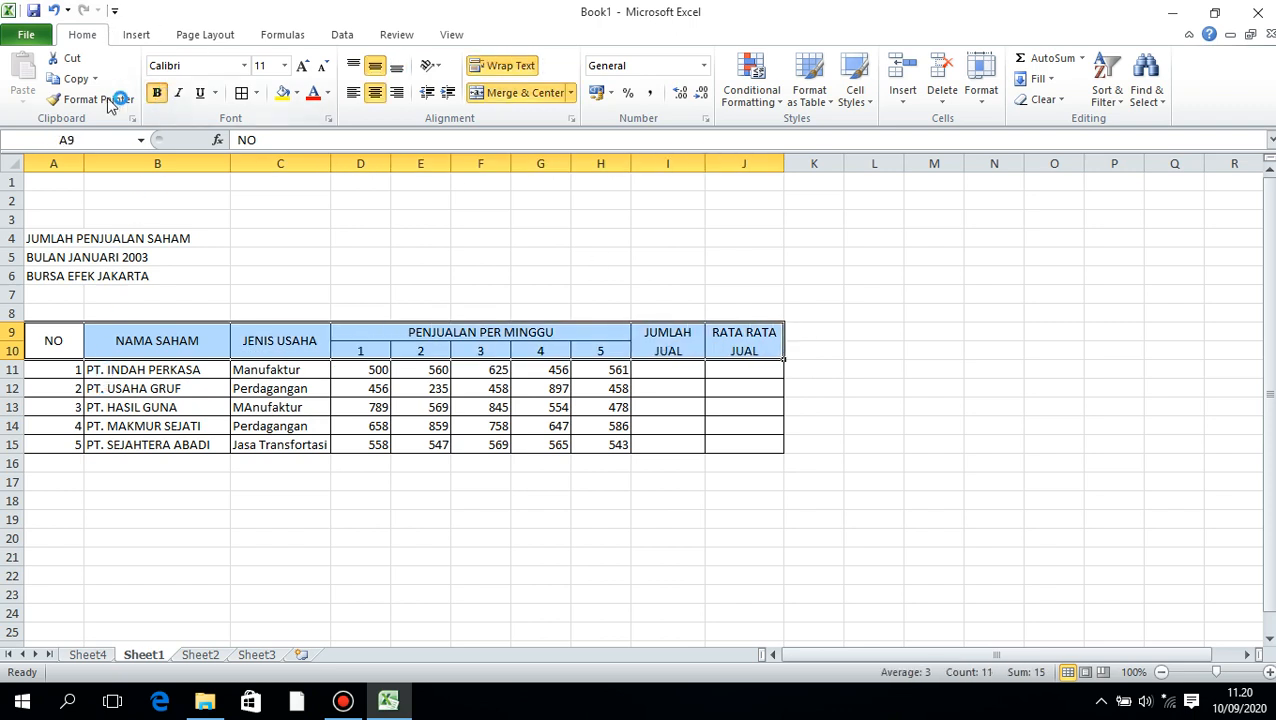
key("ctrl+b")
left_click_drag(77, 158, 63, 158)
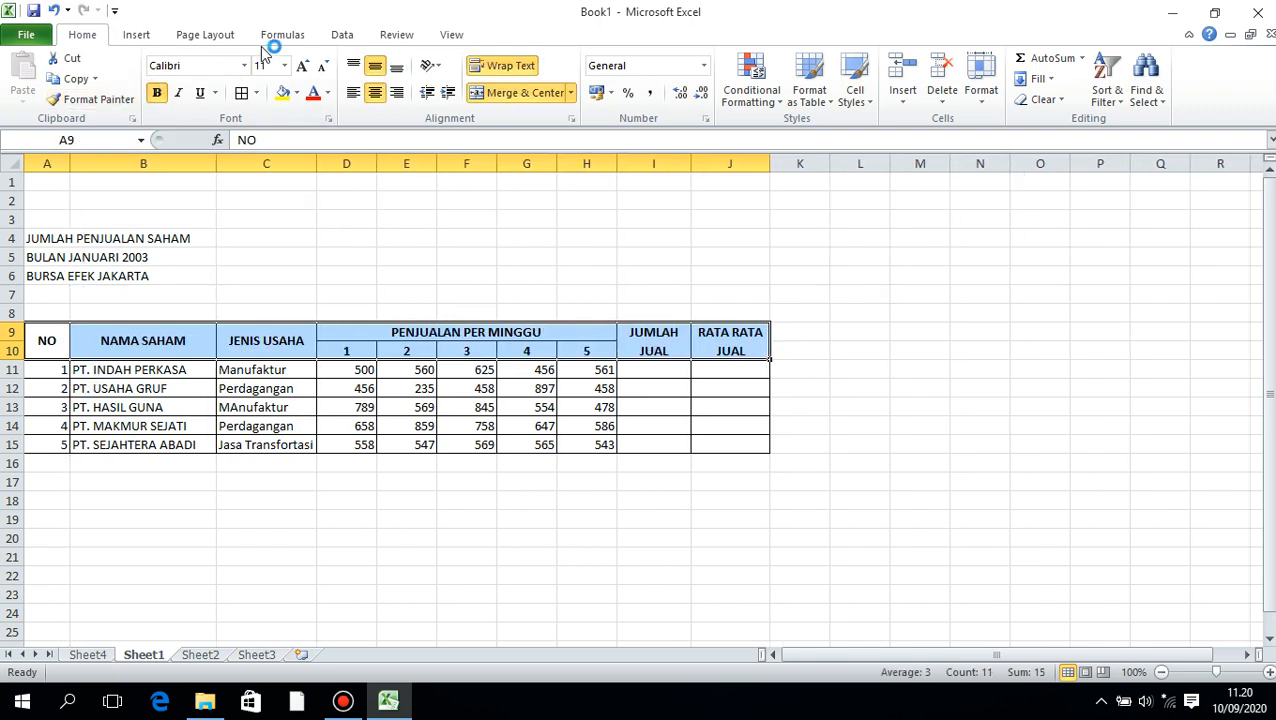
left_click(300, 66)
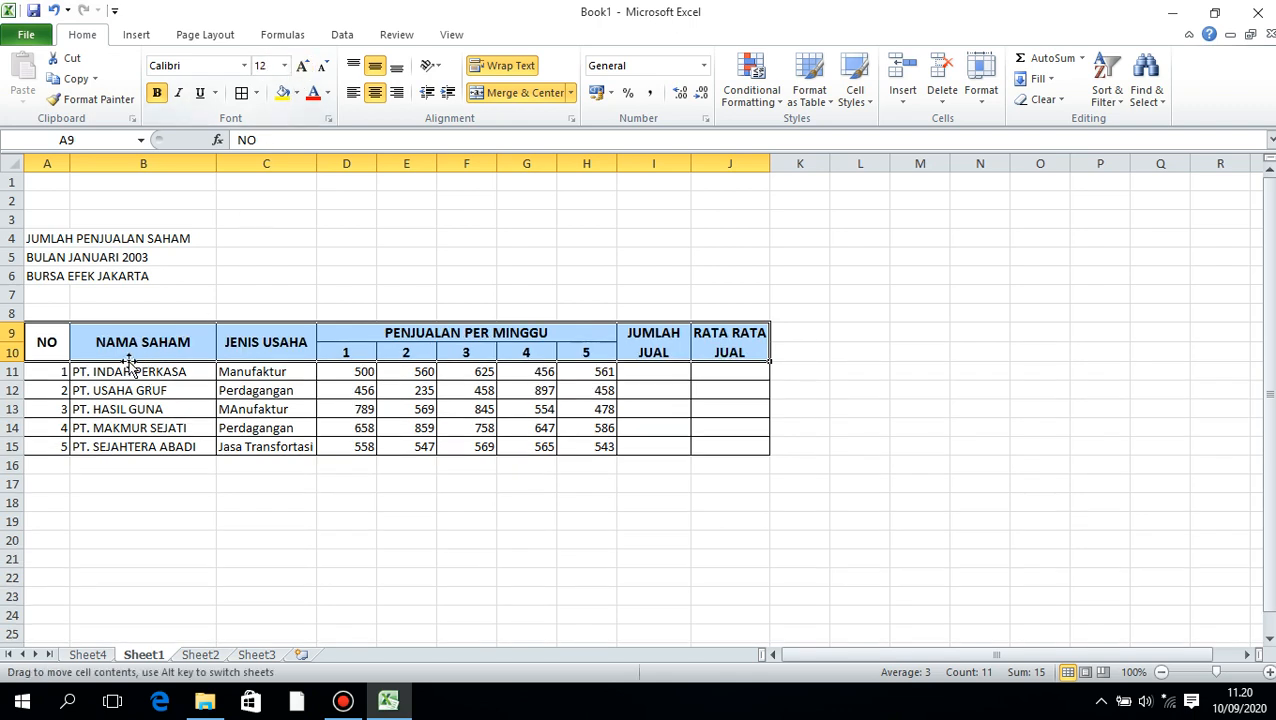
Merge and center each of the three title lines in rows 4, 5 and 6 separately across columns A to J
left_click_drag(30, 242, 724, 238)
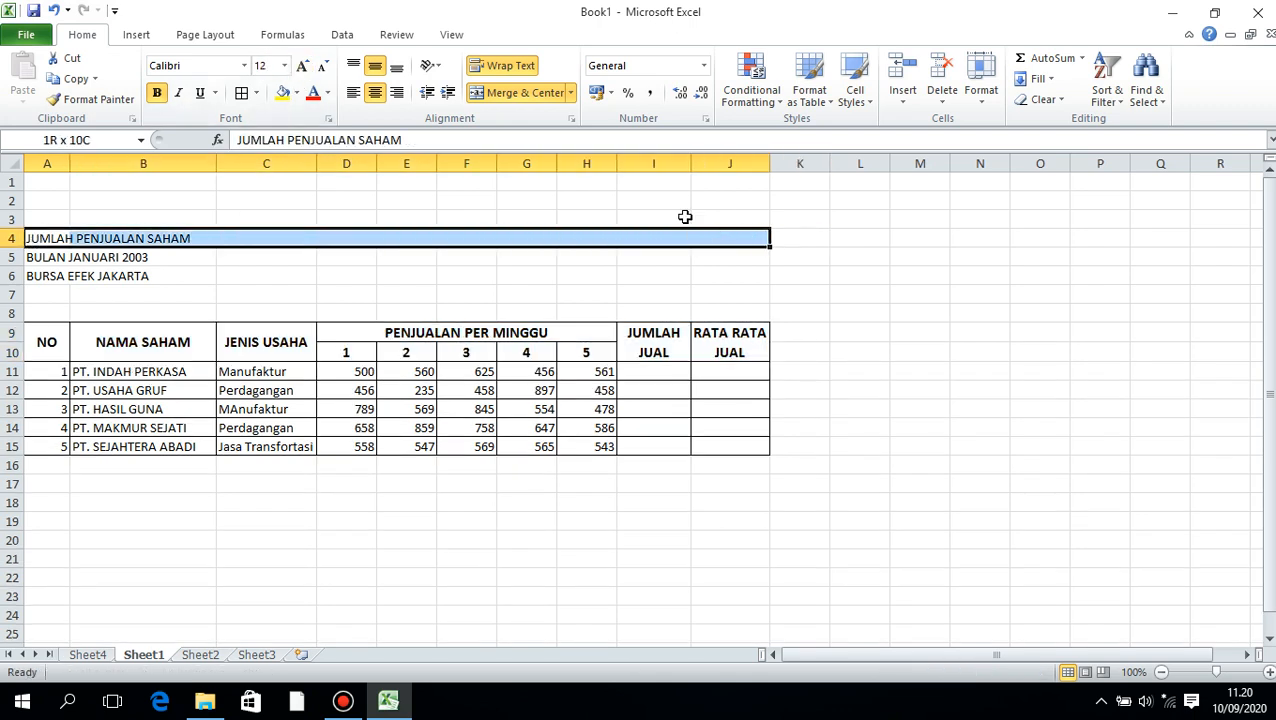
left_click(503, 94)
left_click_drag(34, 259, 711, 259)
left_click(515, 92)
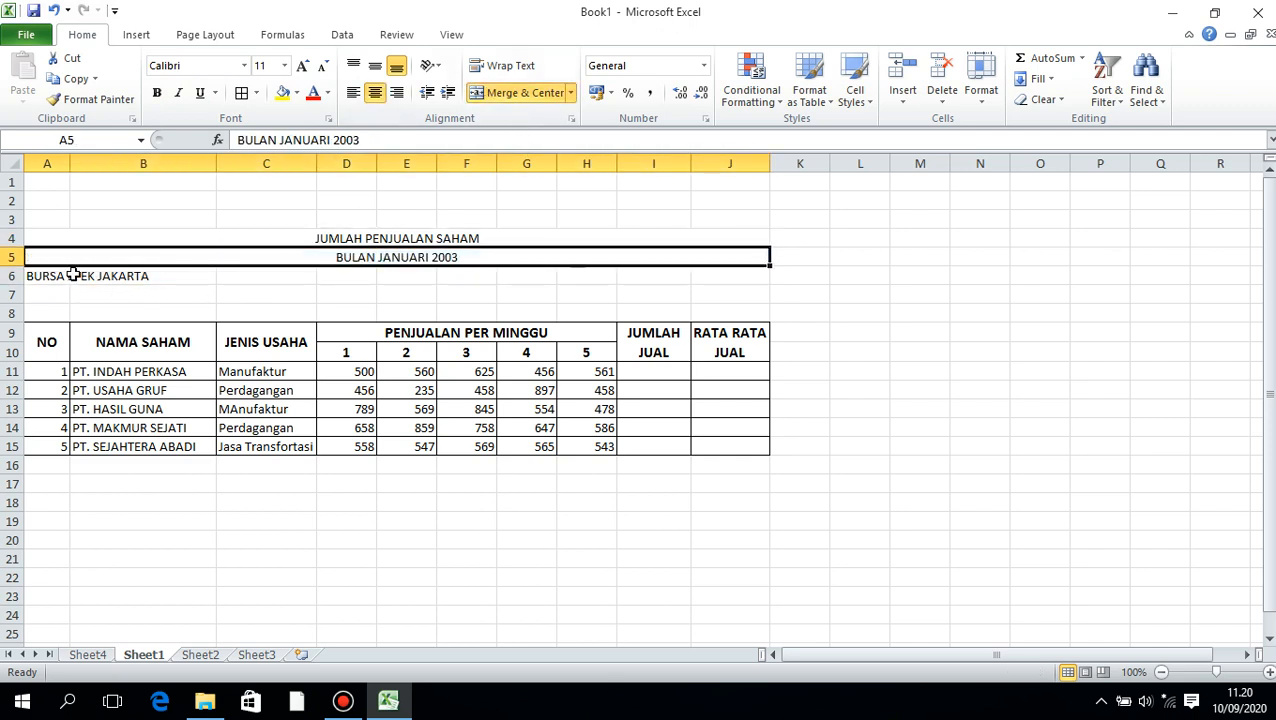
left_click_drag(77, 275, 745, 280)
left_click_drag(40, 276, 745, 282)
left_click(490, 92)
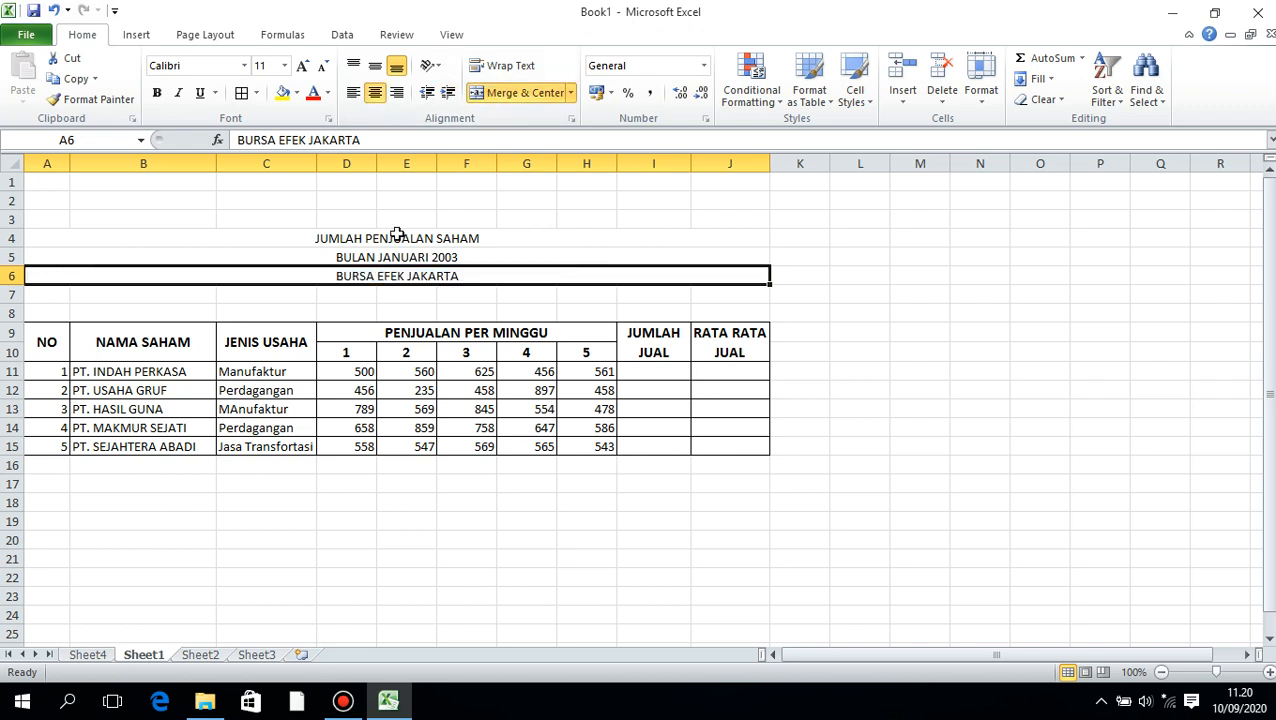
Format the three title lines in rows 4 to 6 as bold at font size 16
left_click_drag(400, 238, 397, 283)
left_click(302, 65)
left_click(302, 65)
left_click(302, 65)
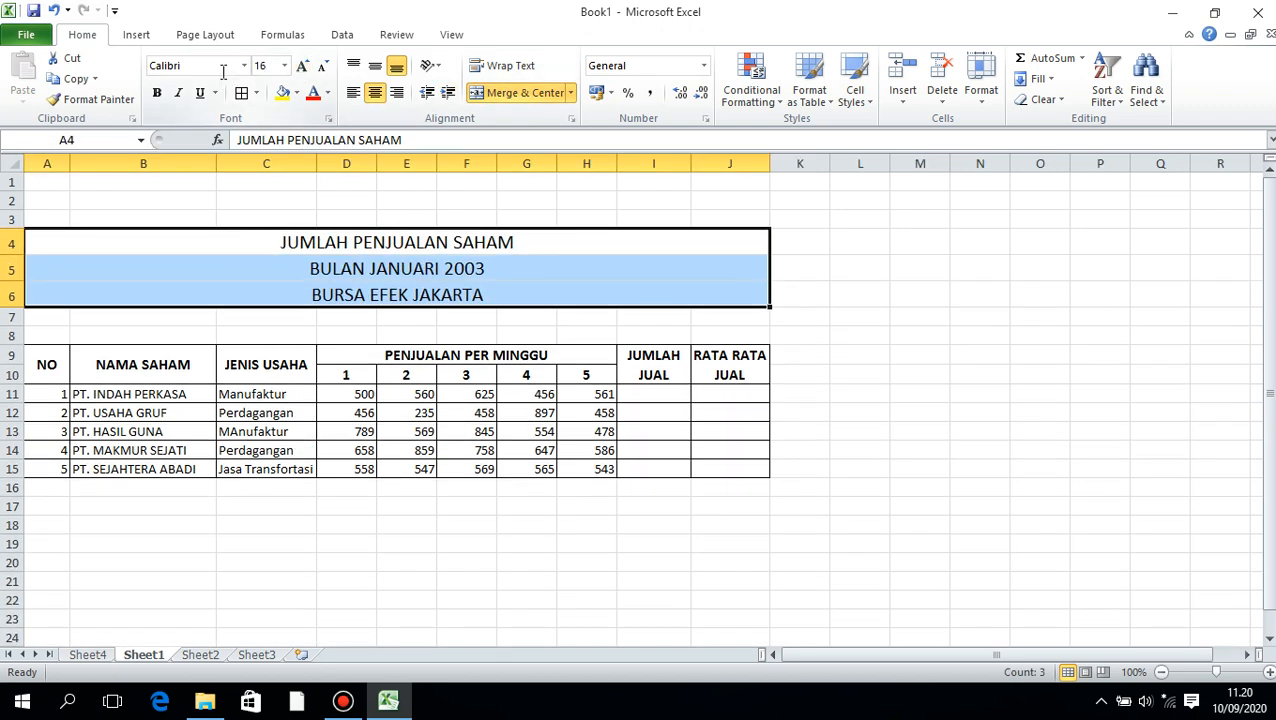
left_click(157, 92)
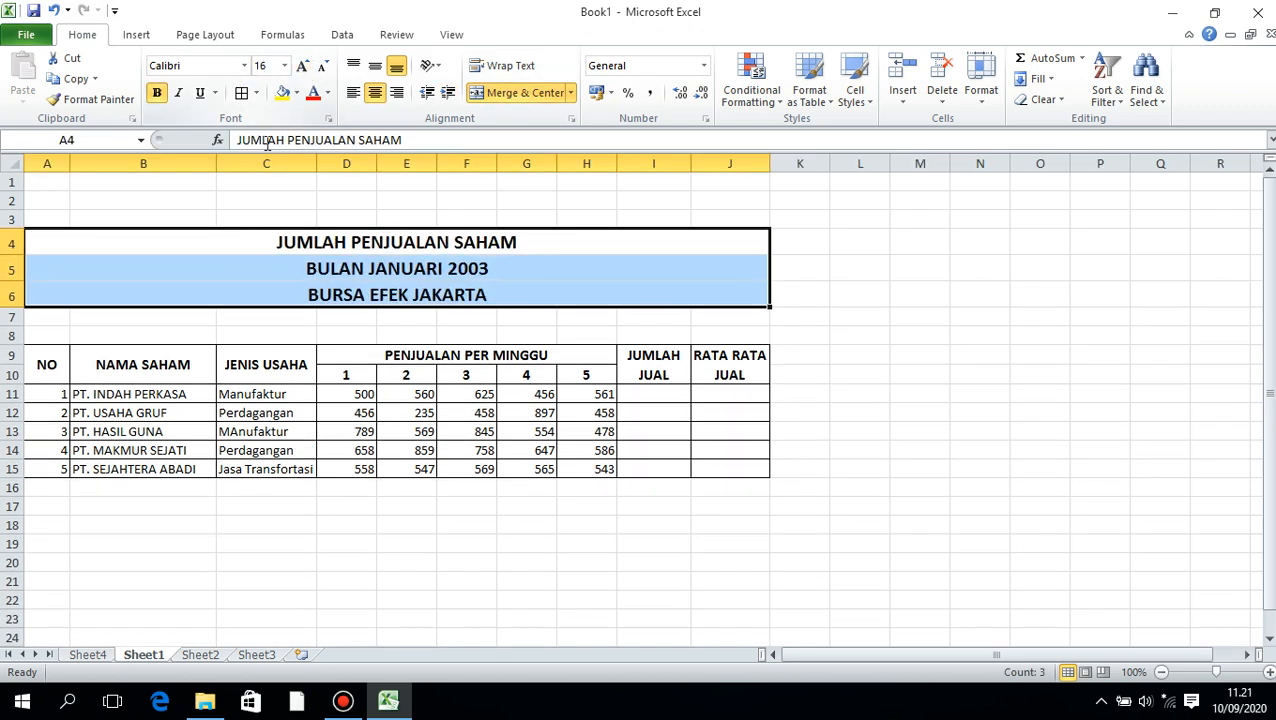
scroll(290, 325, "down", 4)
left_click(264, 328)
Enter the summary labels "Jumlah Total Jual" in C16 and "Rata Rata Penjualan" in C17
scroll(362, 262, "up", 3)
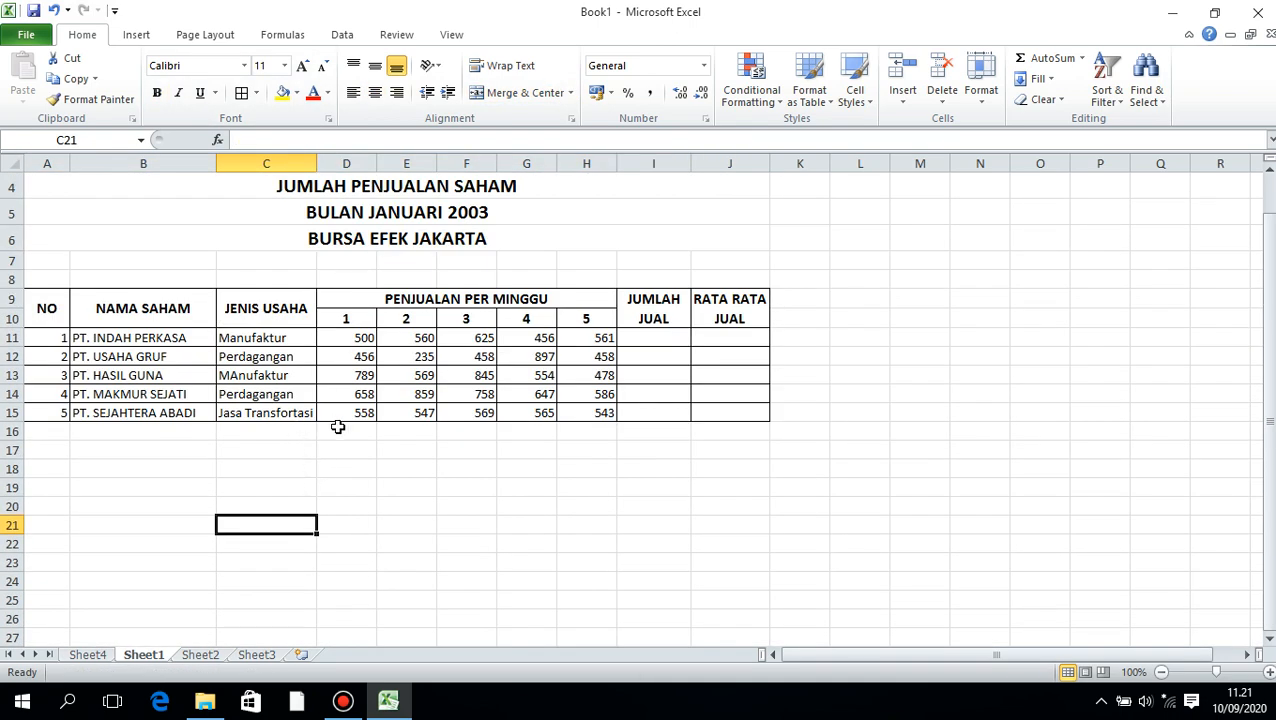
left_click(241, 428)
type("ju")
key("BackSpace")
key("BackSpace")
key("BackSpace")
key("BackSpace")
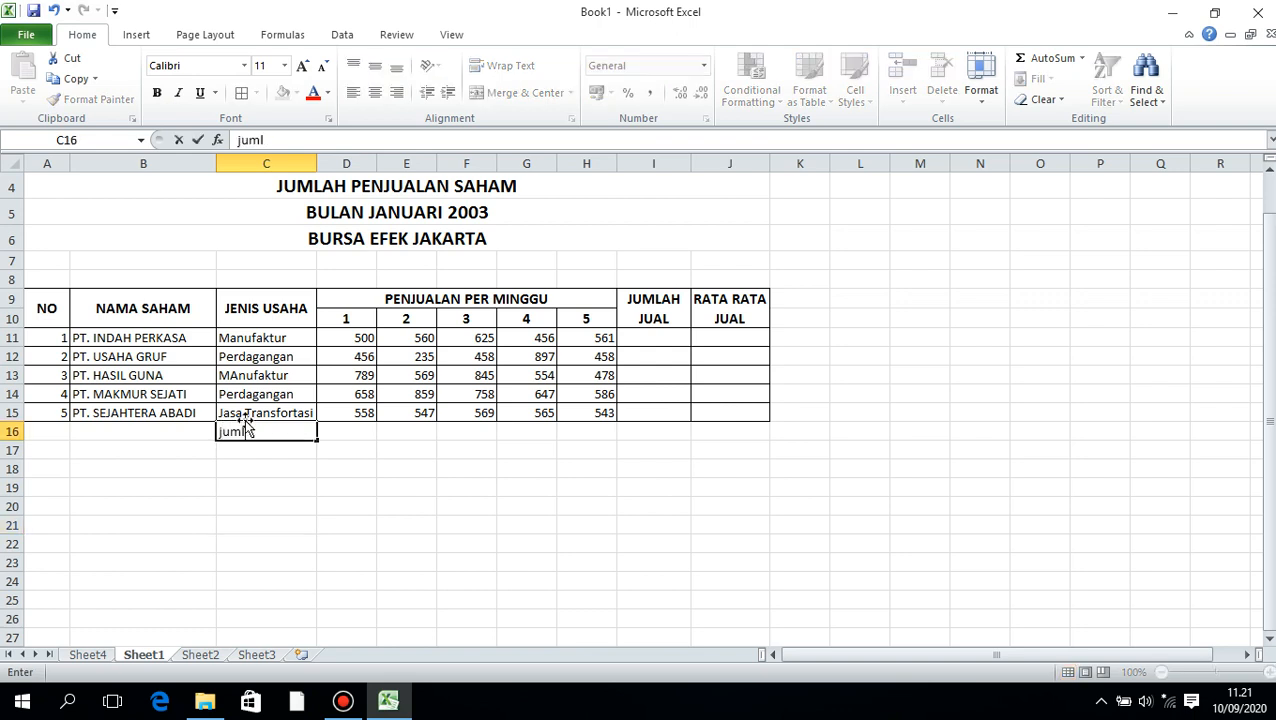
type("umlah Total J")
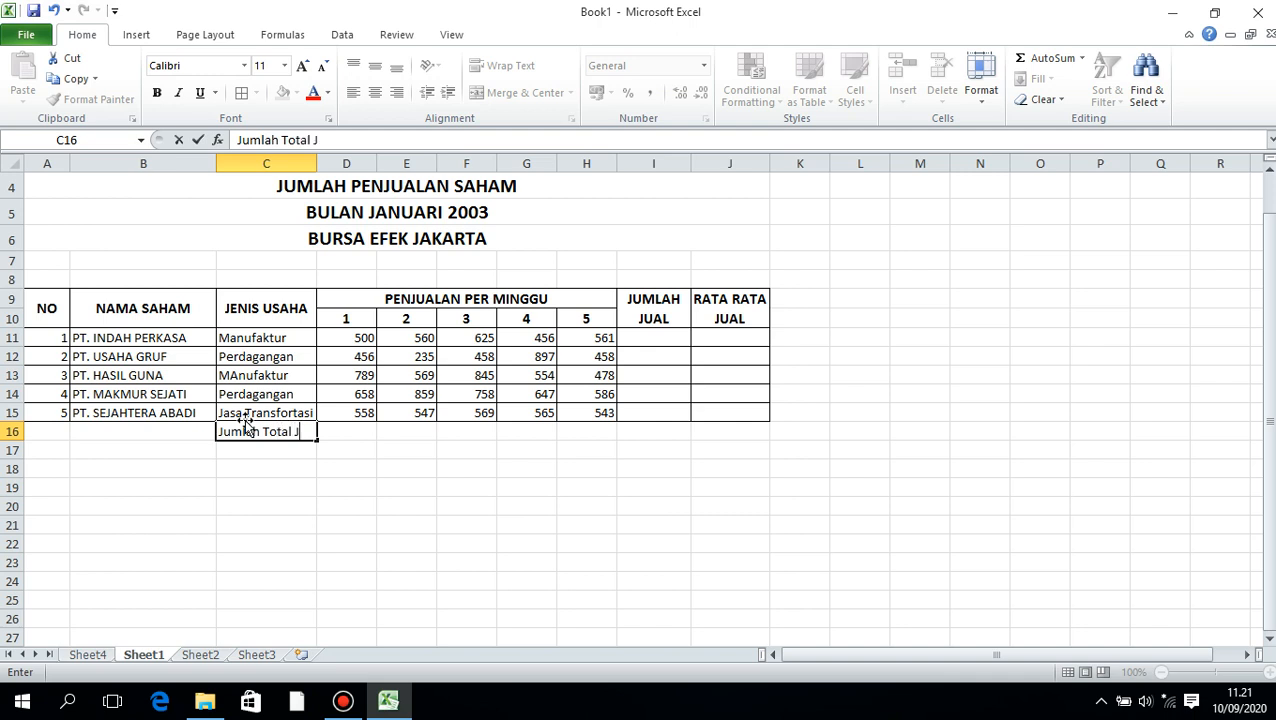
type("ual")
key("Return")
type("R")
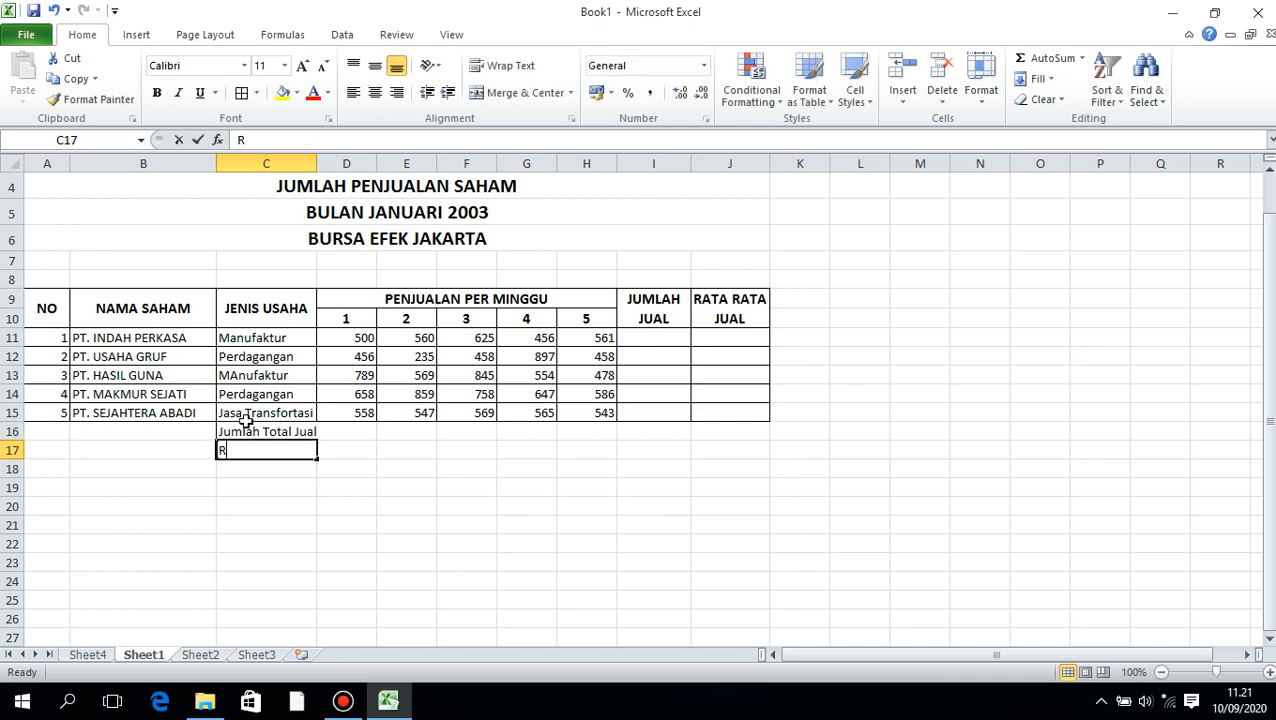
type("ata Rata Penjualan")
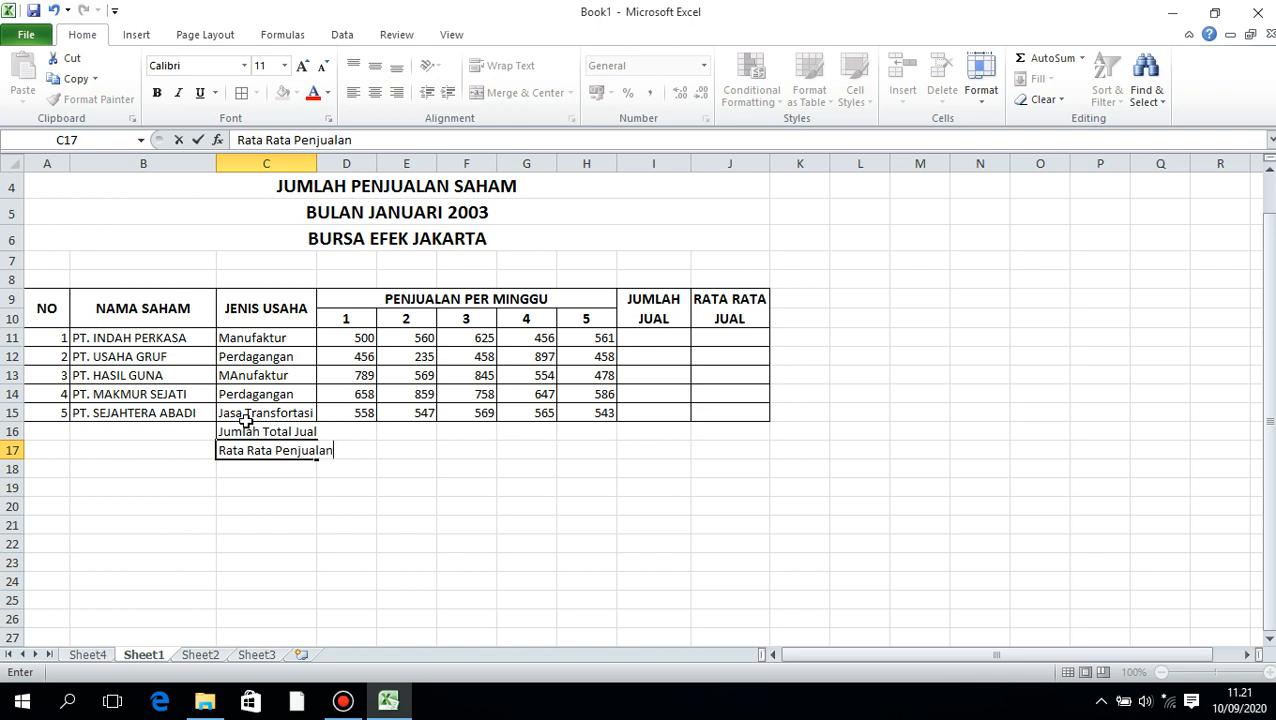
key("Return")
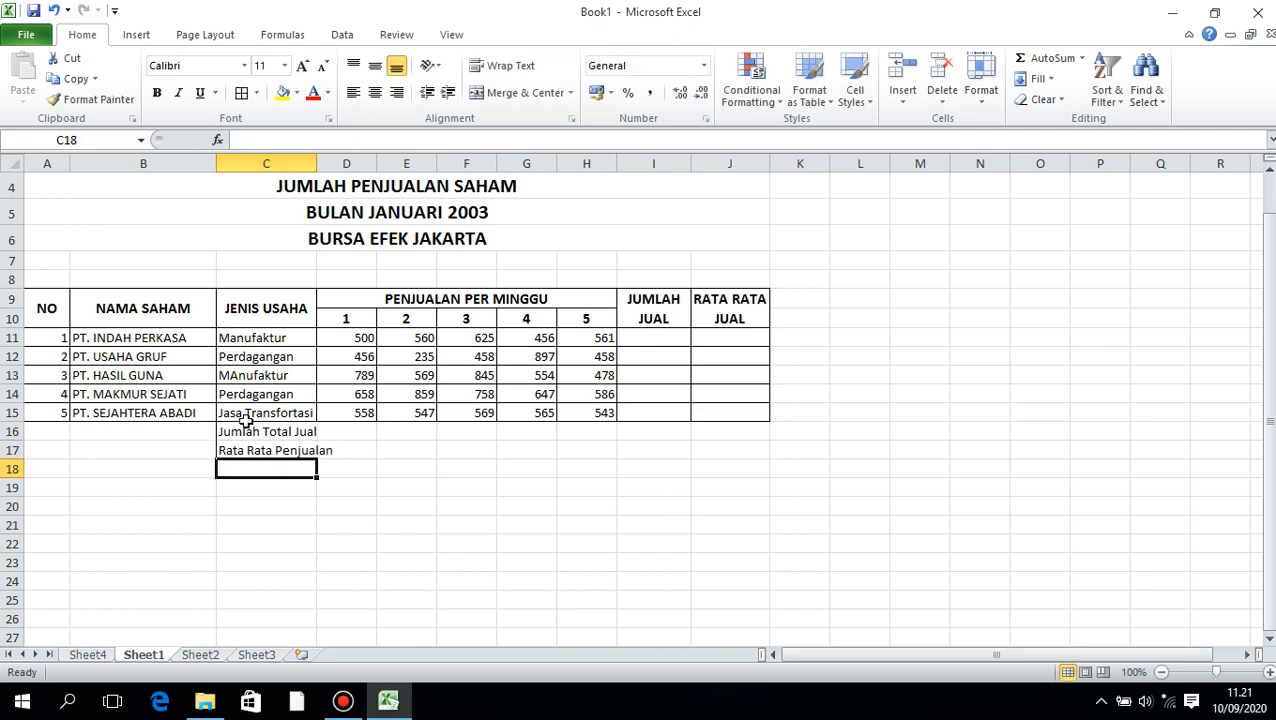
Enter the labels "Penjualan Tertinggi" in C18 and "Penjualan Terendah" in C19
type("Penjualan ")
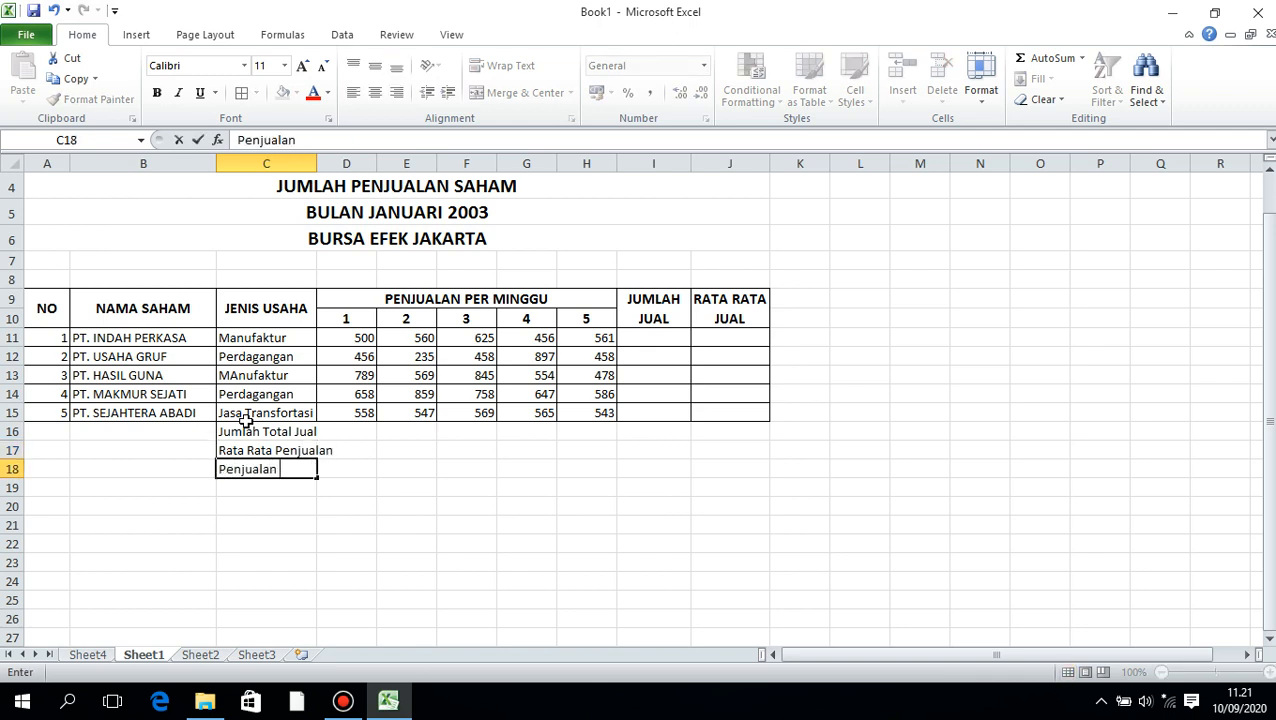
type("Tertinggi")
key("Return")
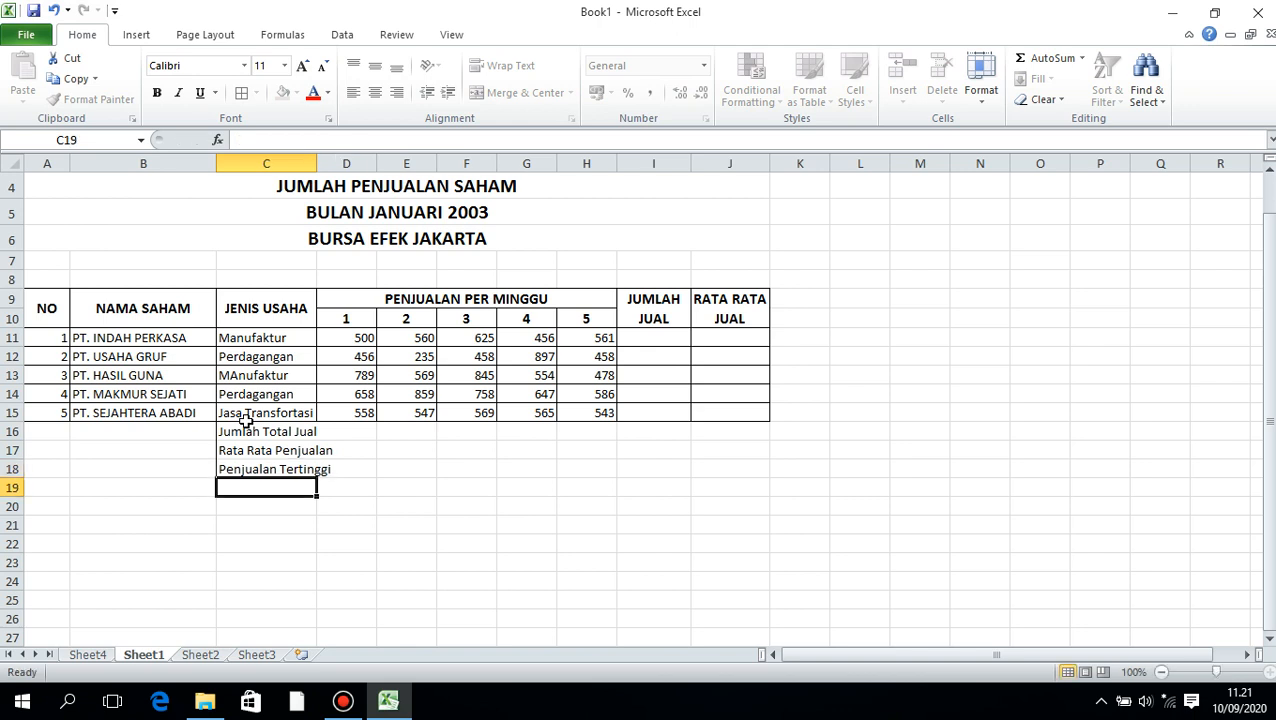
type("Penjualan ")
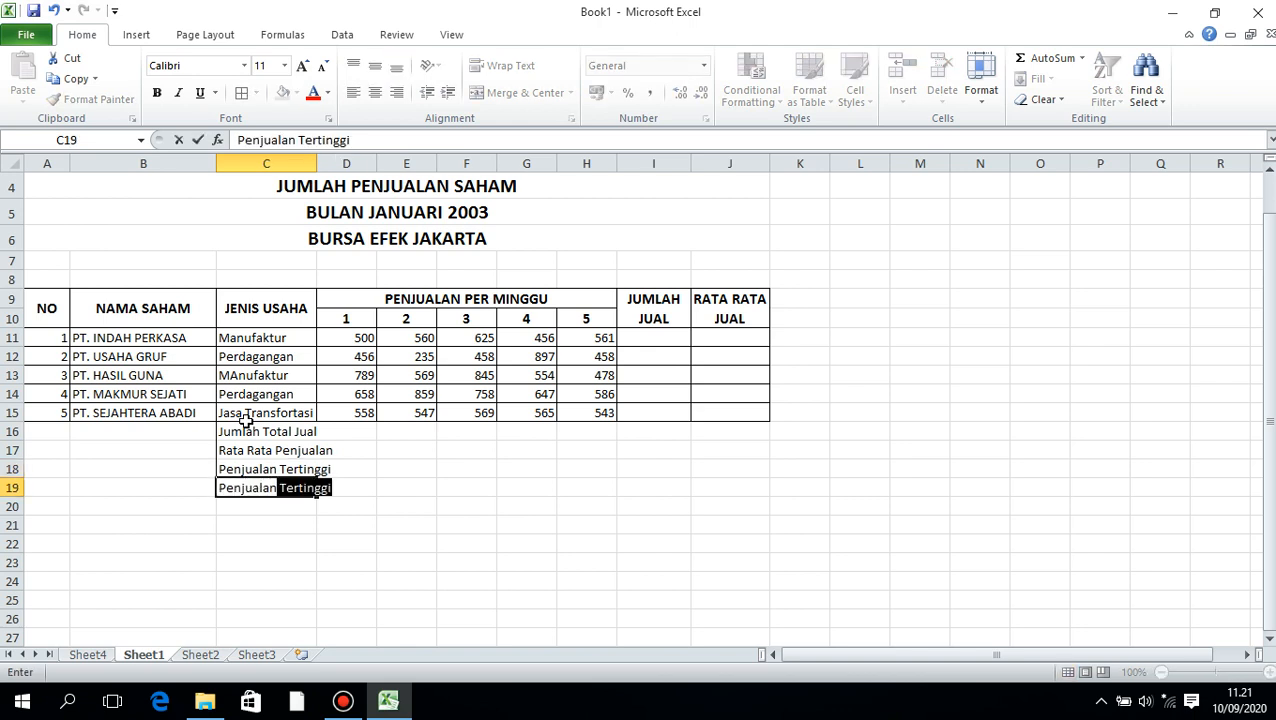
type("Terenda")
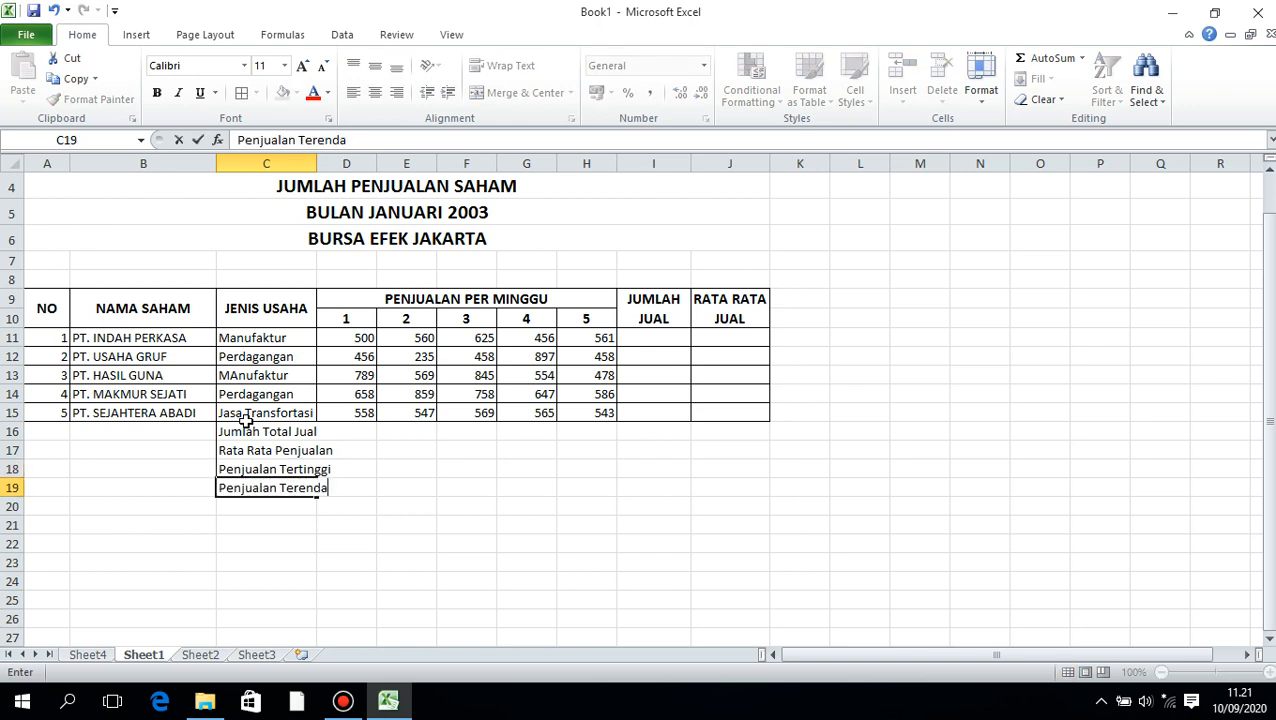
type("h")
key("Return")
Enter the labels "Banyaknya Saham" in C20 and "Jumlah Manufaktur" in C21
type("B")
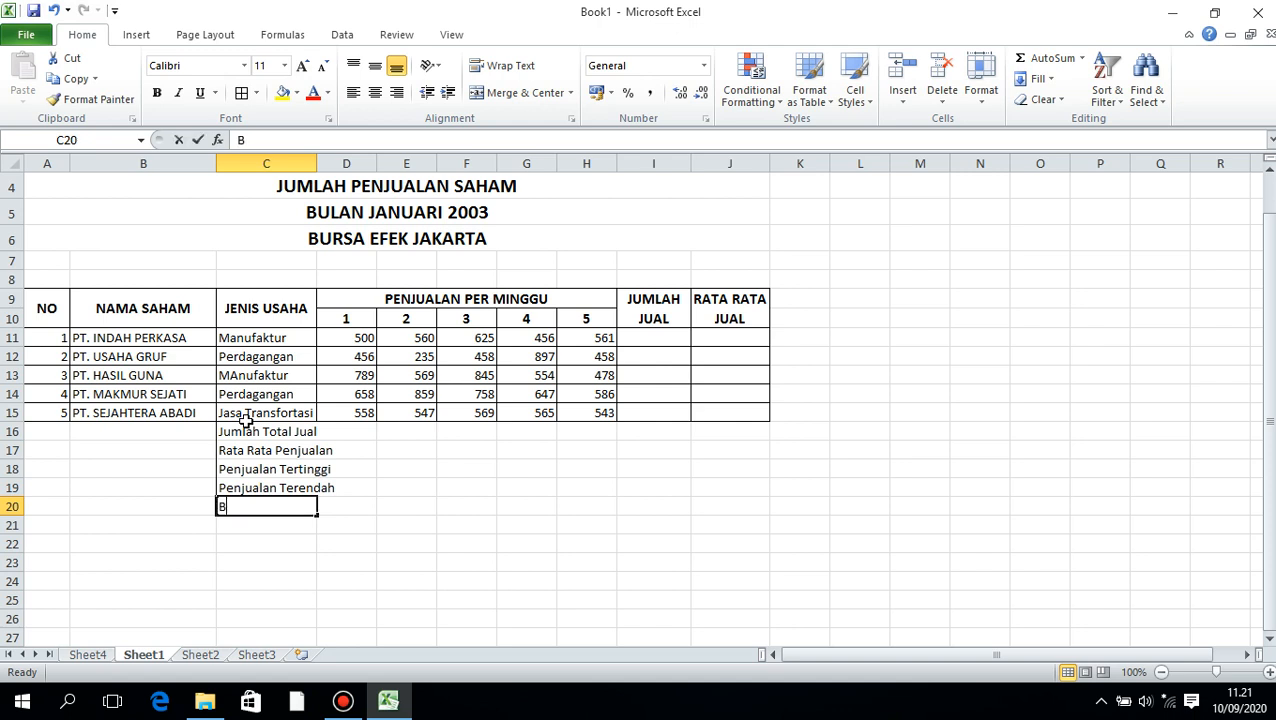
type("anyaknya Saham")
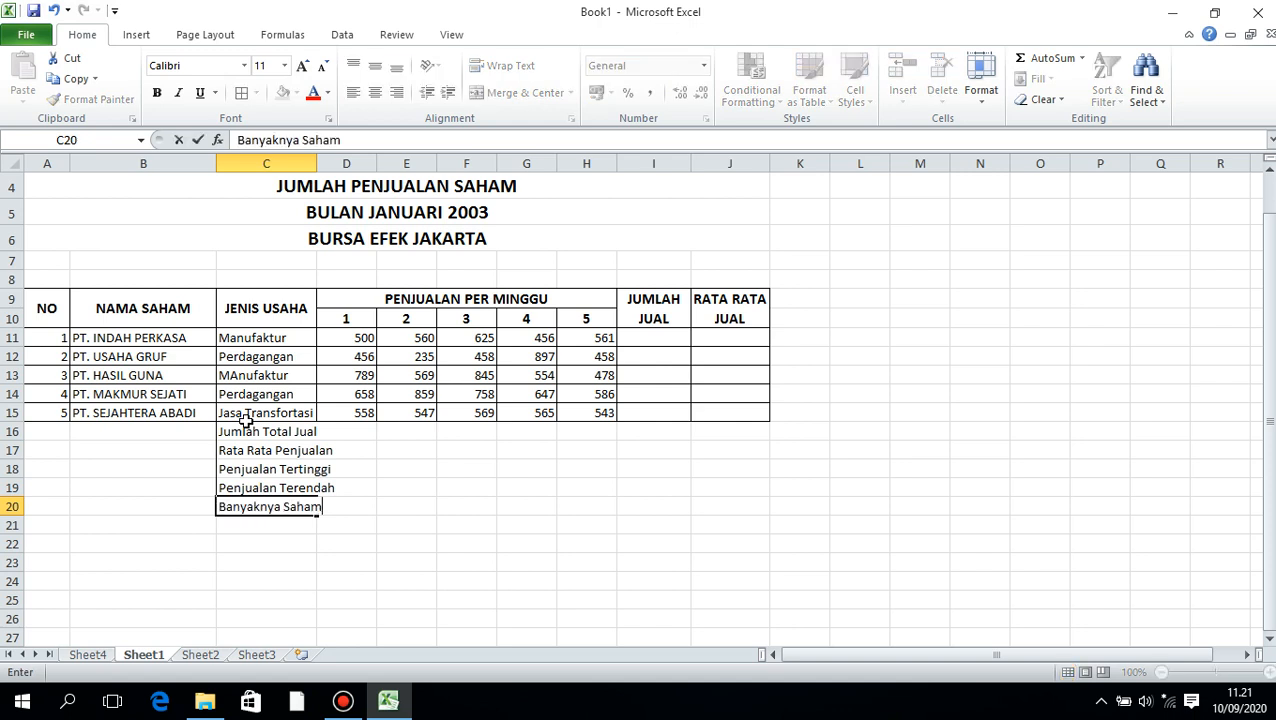
key("Return")
type("Jum")
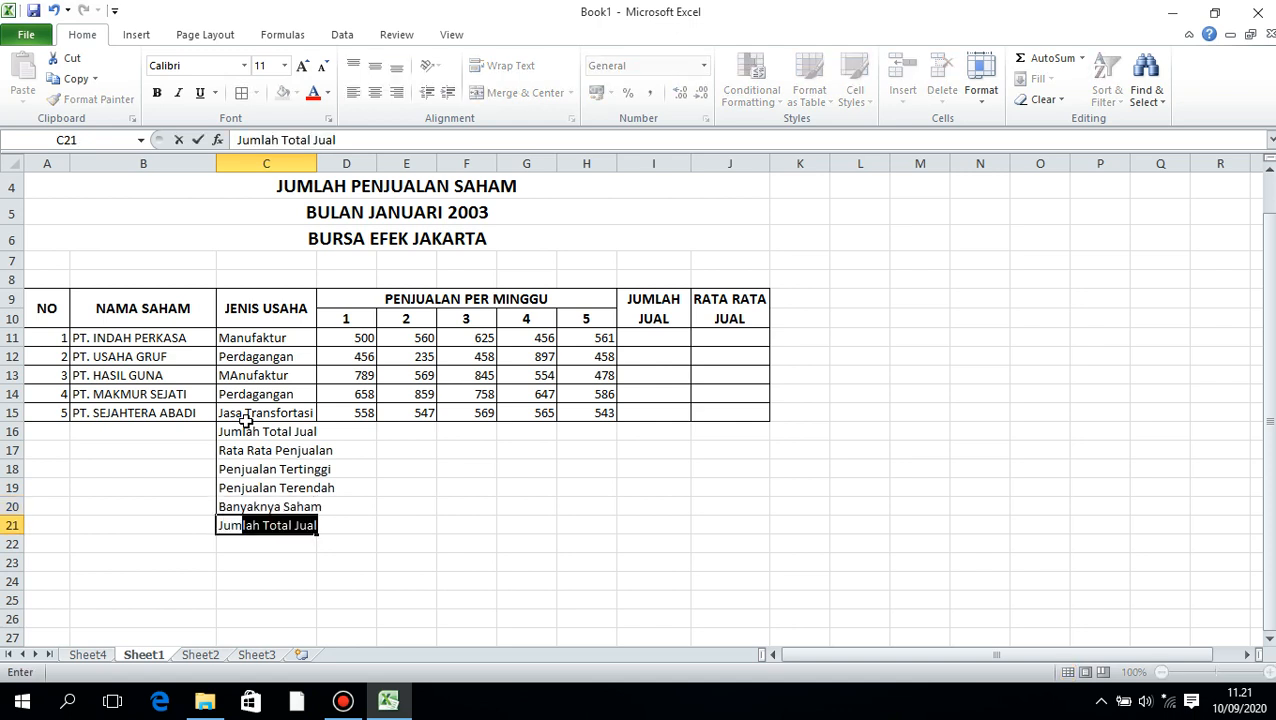
type("lah Manufaktur")
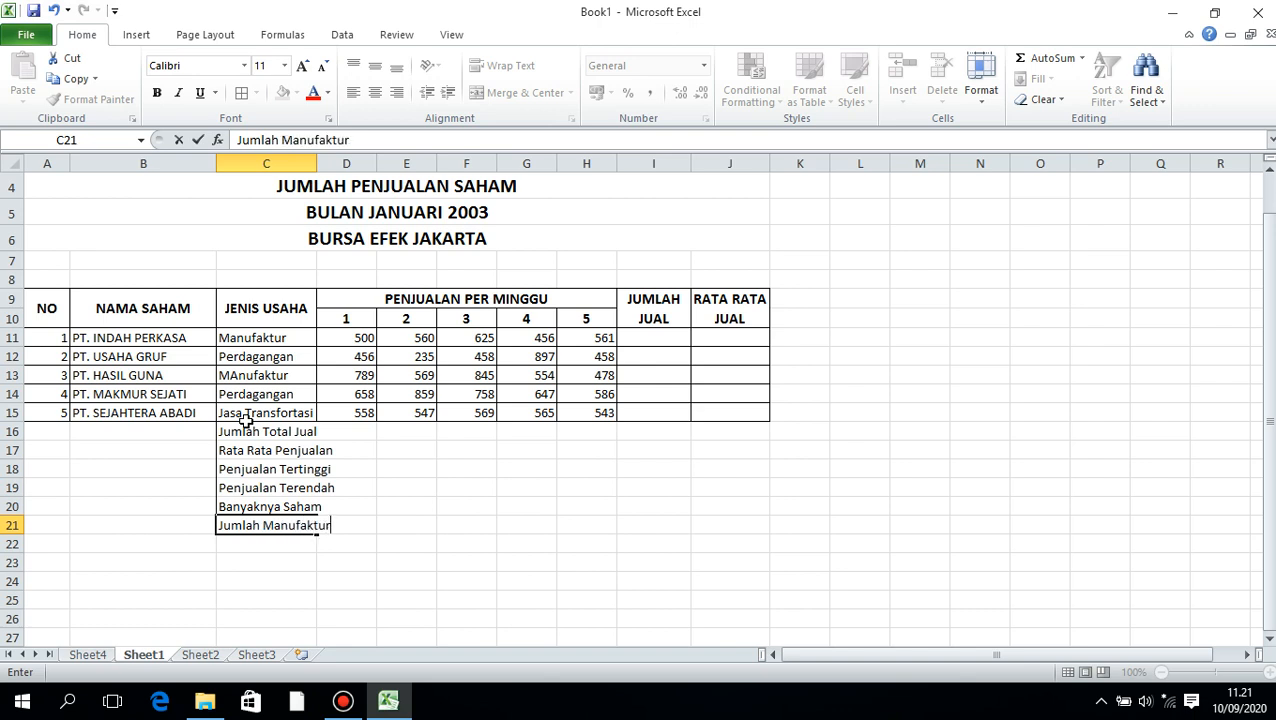
left_click(385, 519)
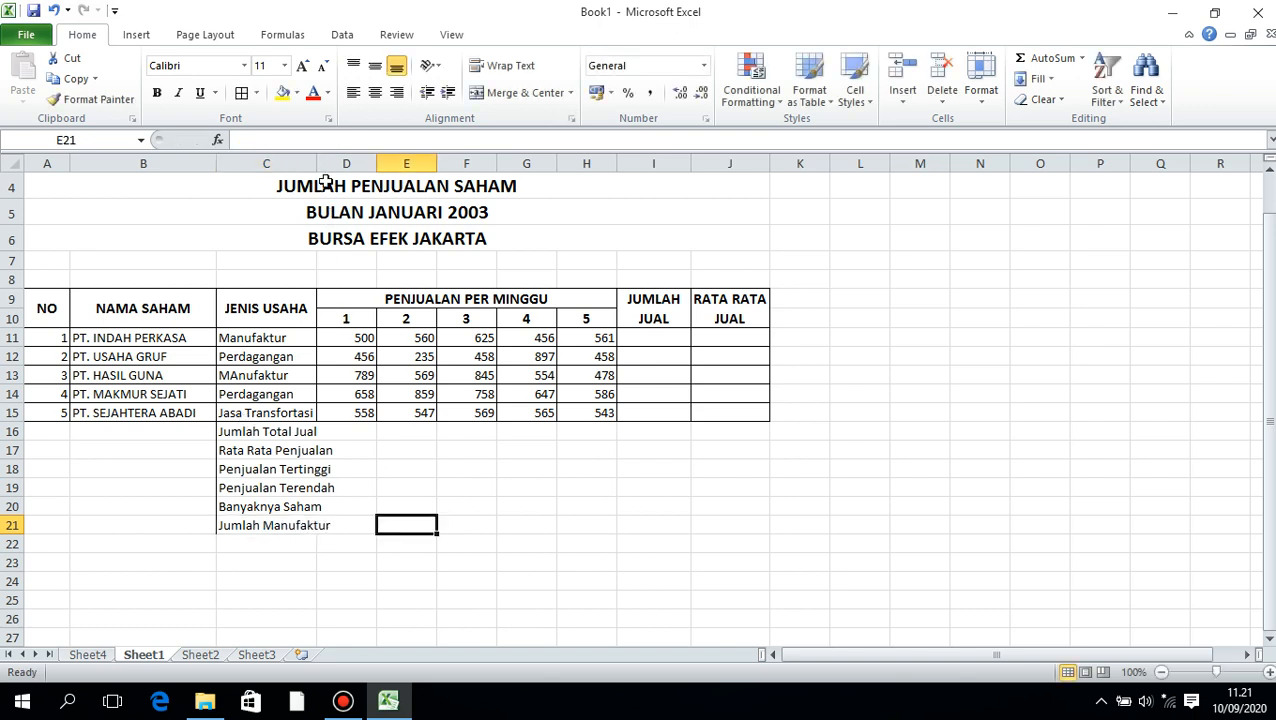
Widen column C to fit the summary labels and apply all borders to C16:J21
left_click_drag(319, 157, 341, 172)
left_click_drag(244, 430, 766, 516)
left_click(241, 92)
left_click(384, 598)
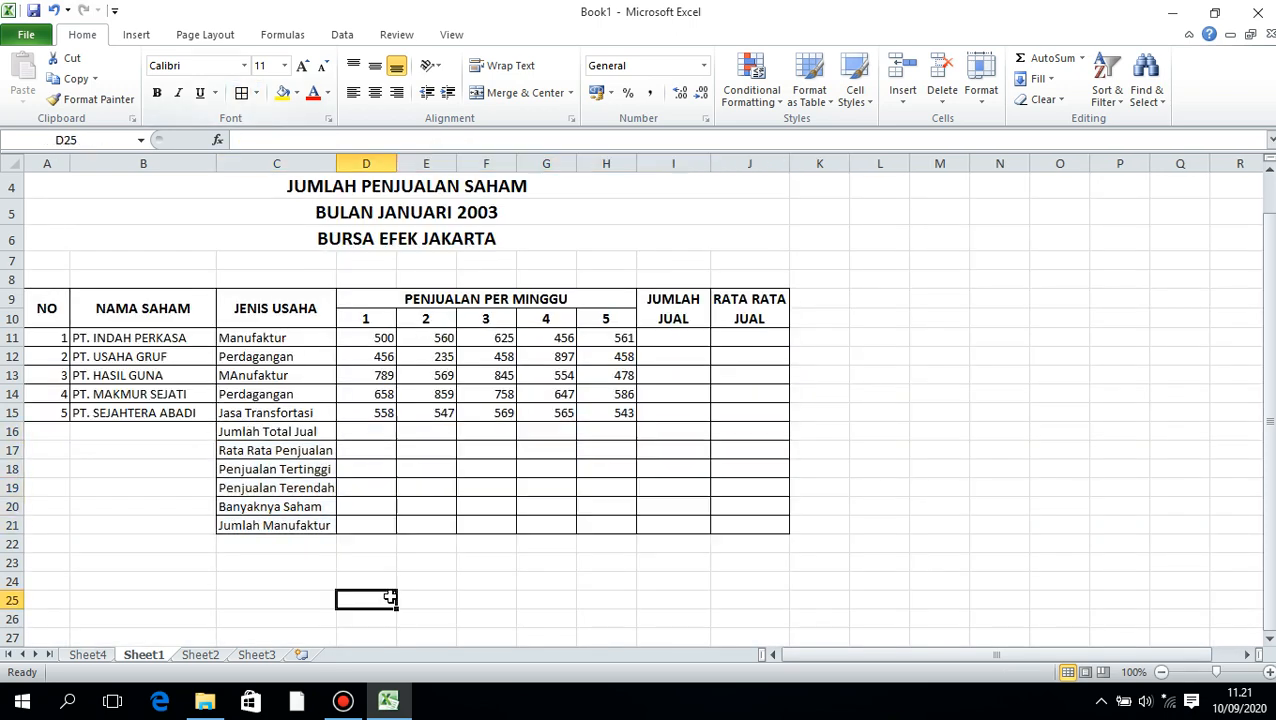
Remove the borders from the unused cells E21:J21 in the Jumlah Manufaktur row
left_click_drag(288, 432, 653, 428)
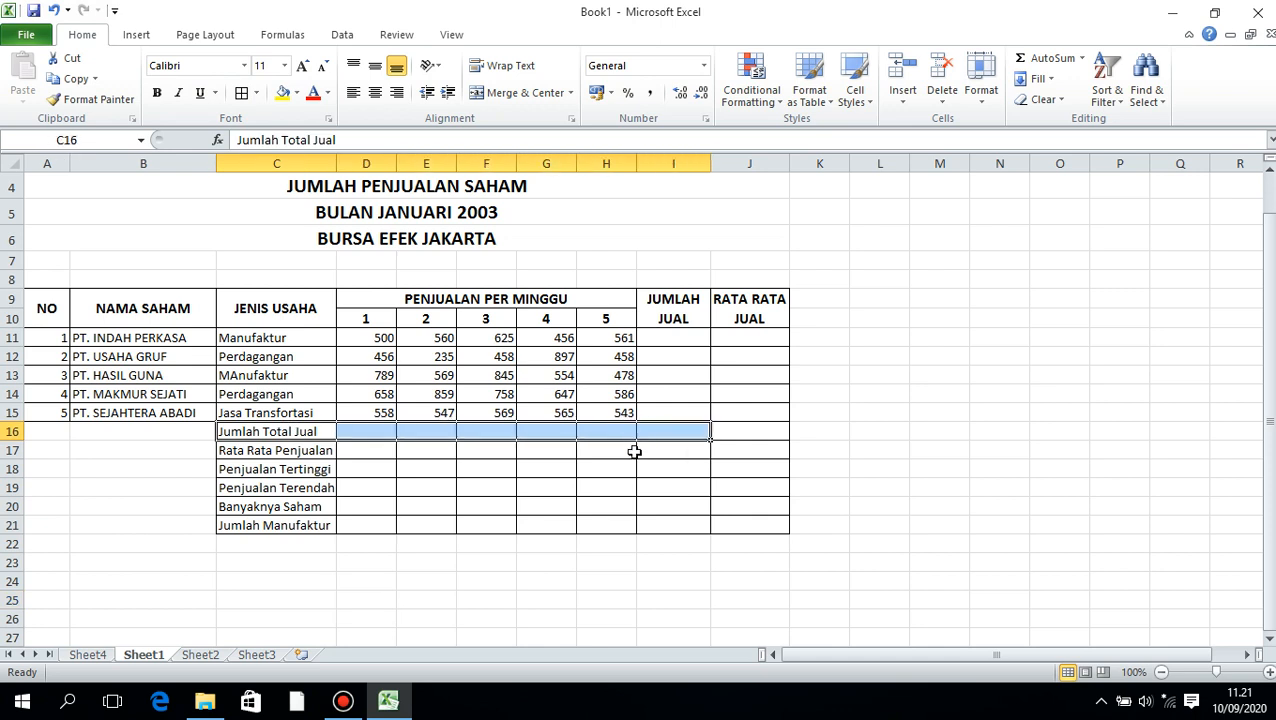
left_click(572, 543)
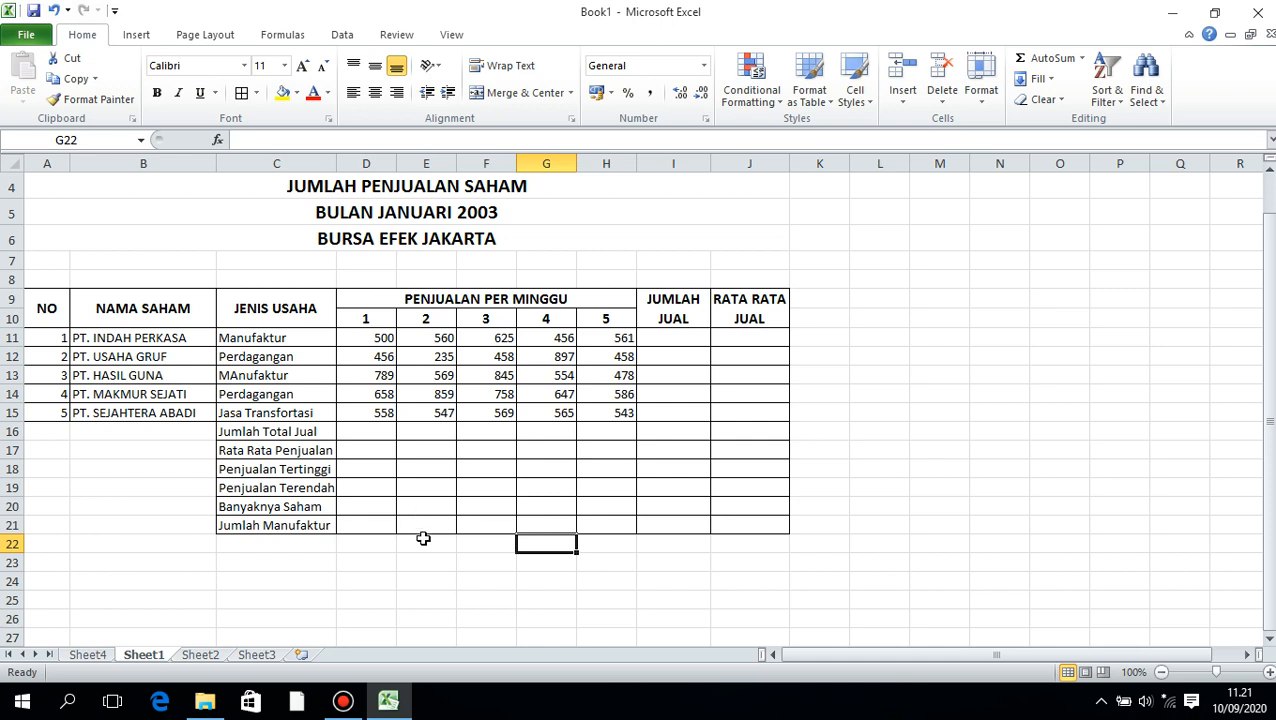
left_click_drag(447, 524, 616, 523)
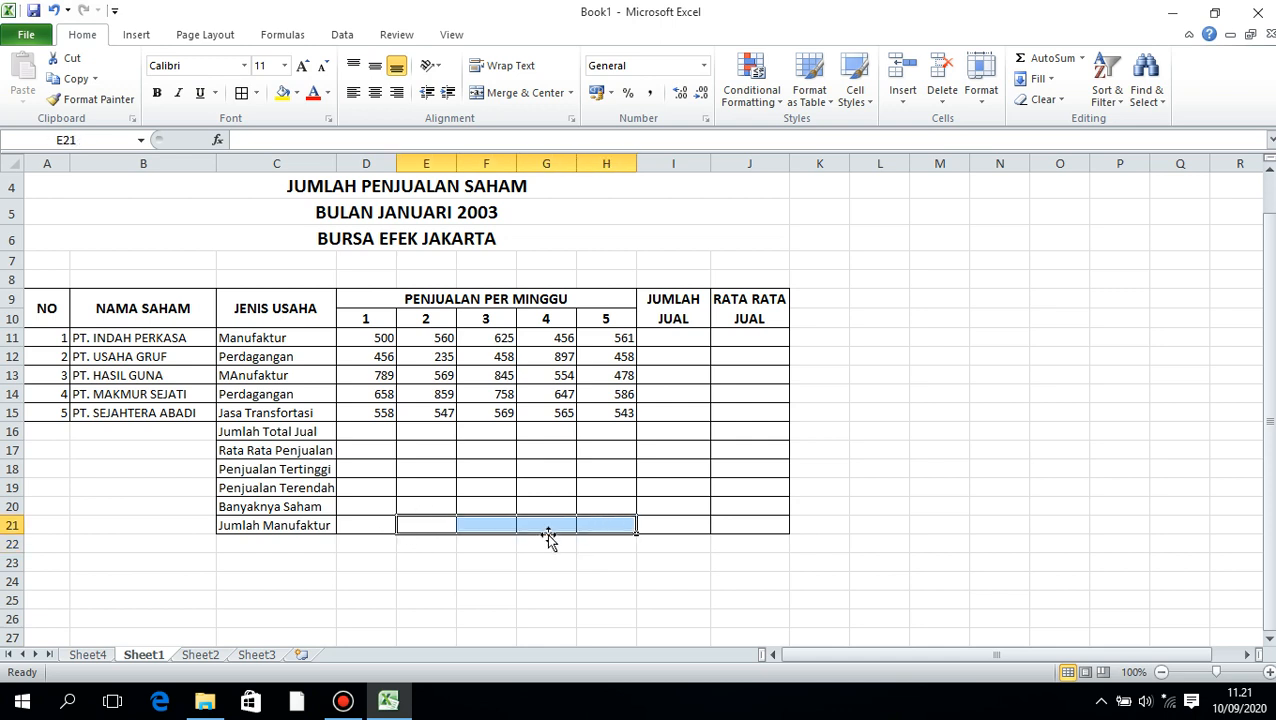
left_click(524, 528)
left_click_drag(434, 526, 777, 520)
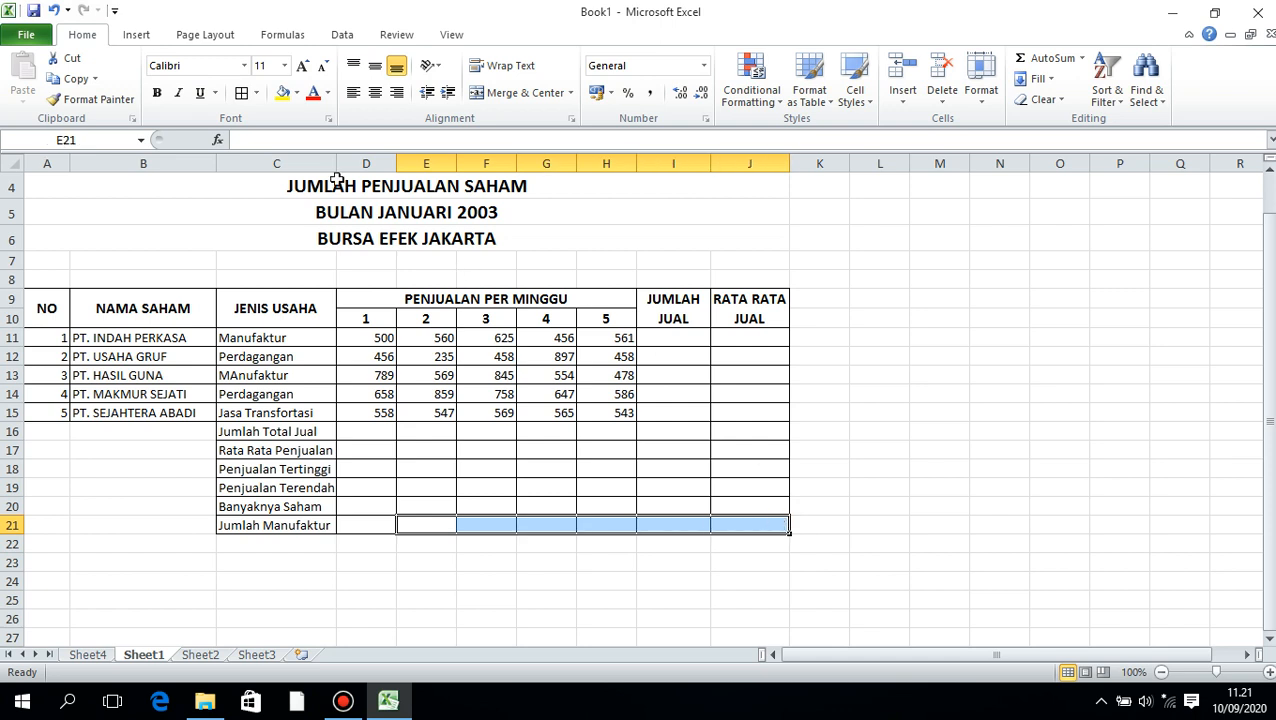
left_click(255, 93)
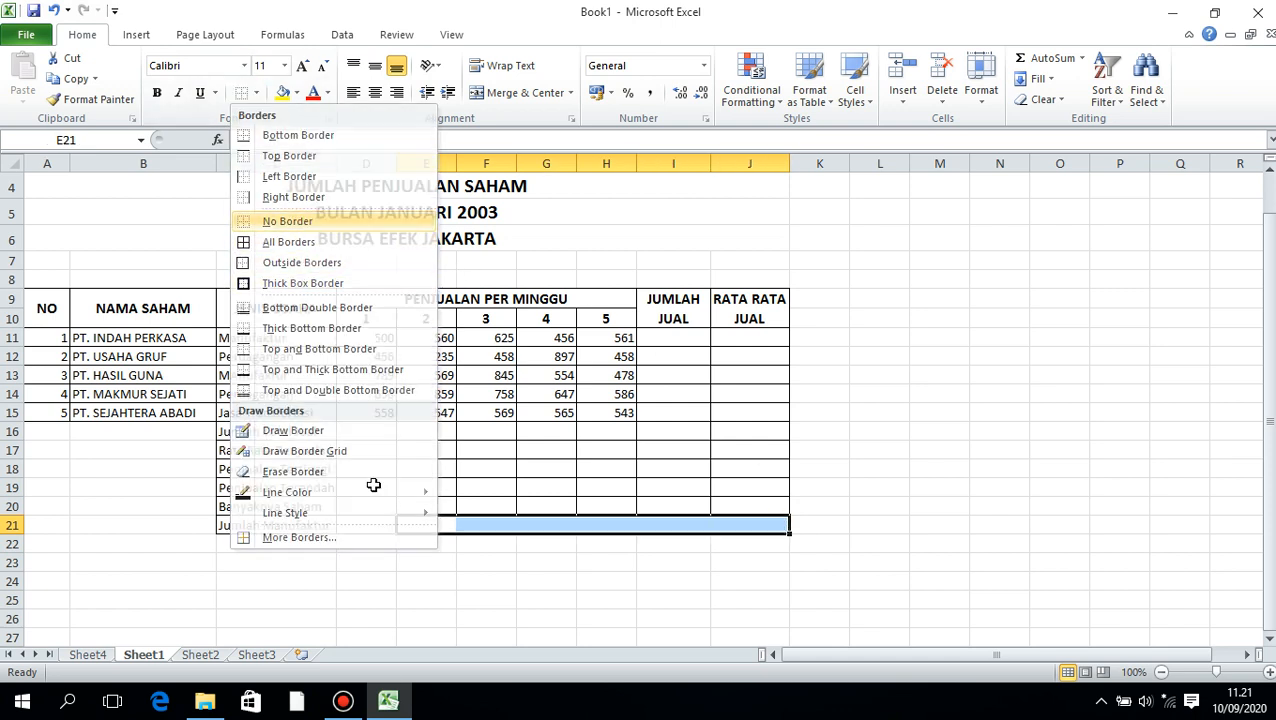
left_click(388, 700)
left_click(388, 700)
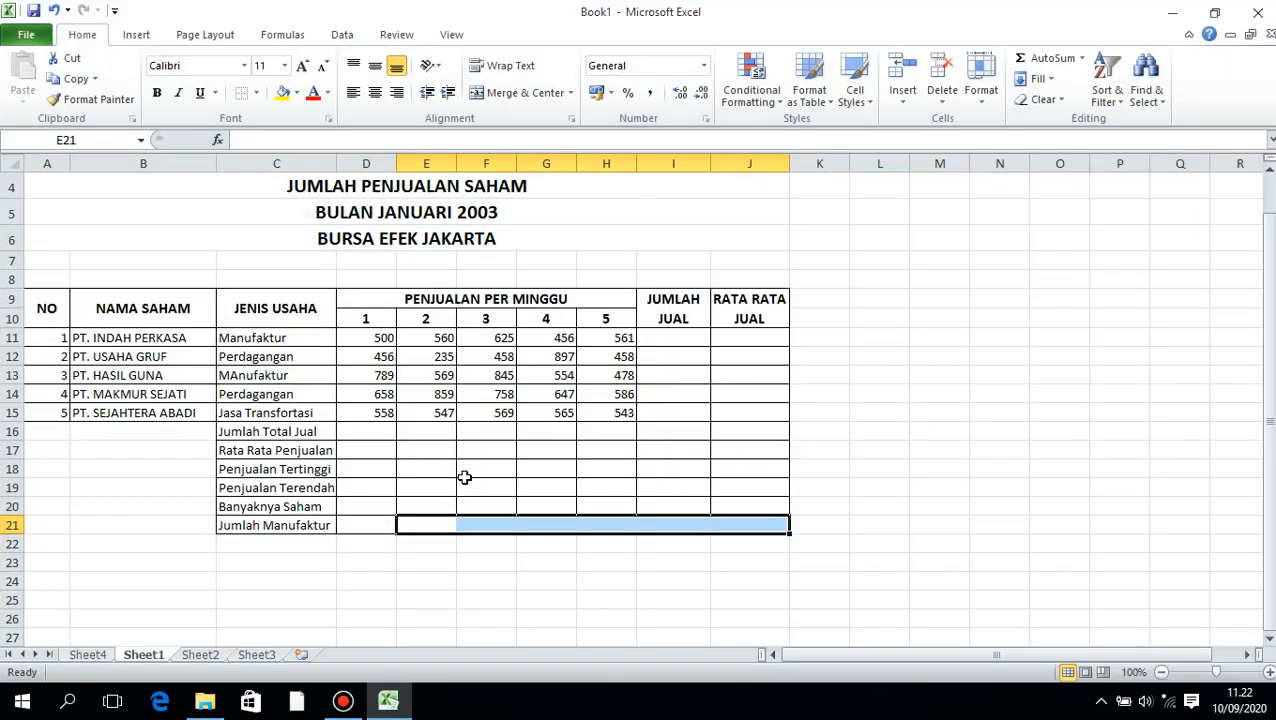
Reapply all borders to cell D21 and to the range E20:J20
left_click(366, 524)
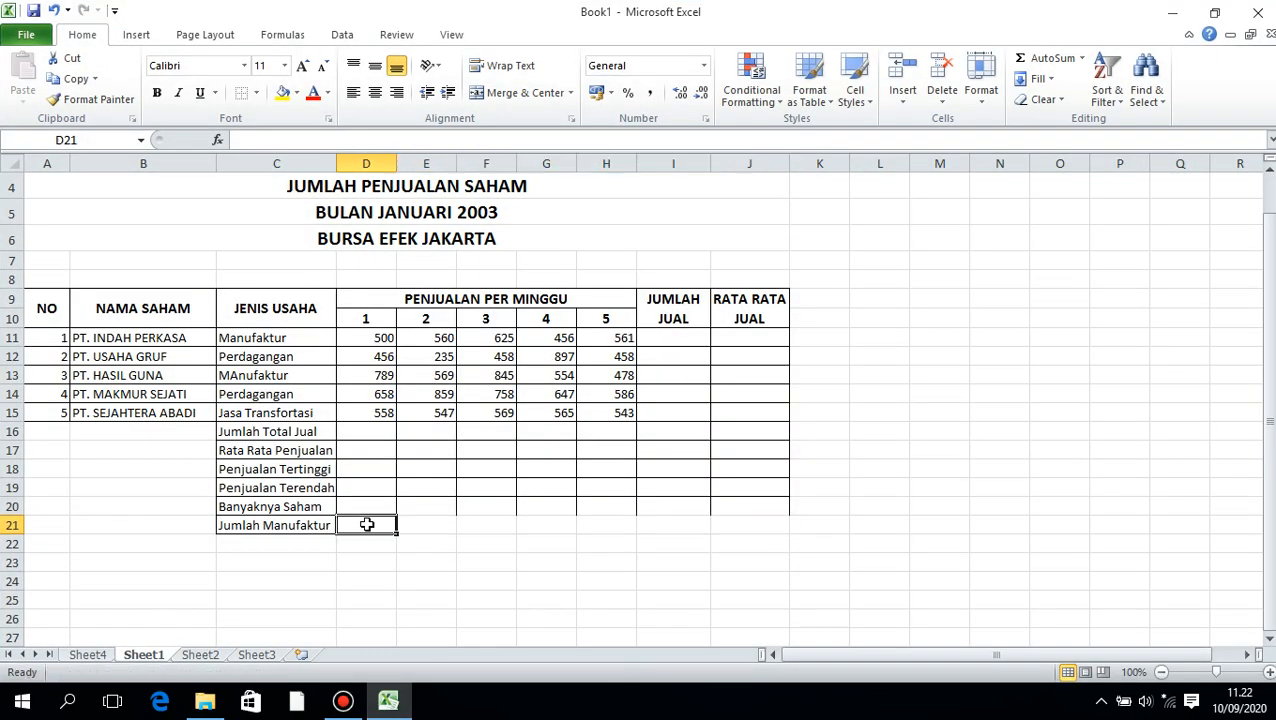
left_click(256, 93)
left_click(289, 241)
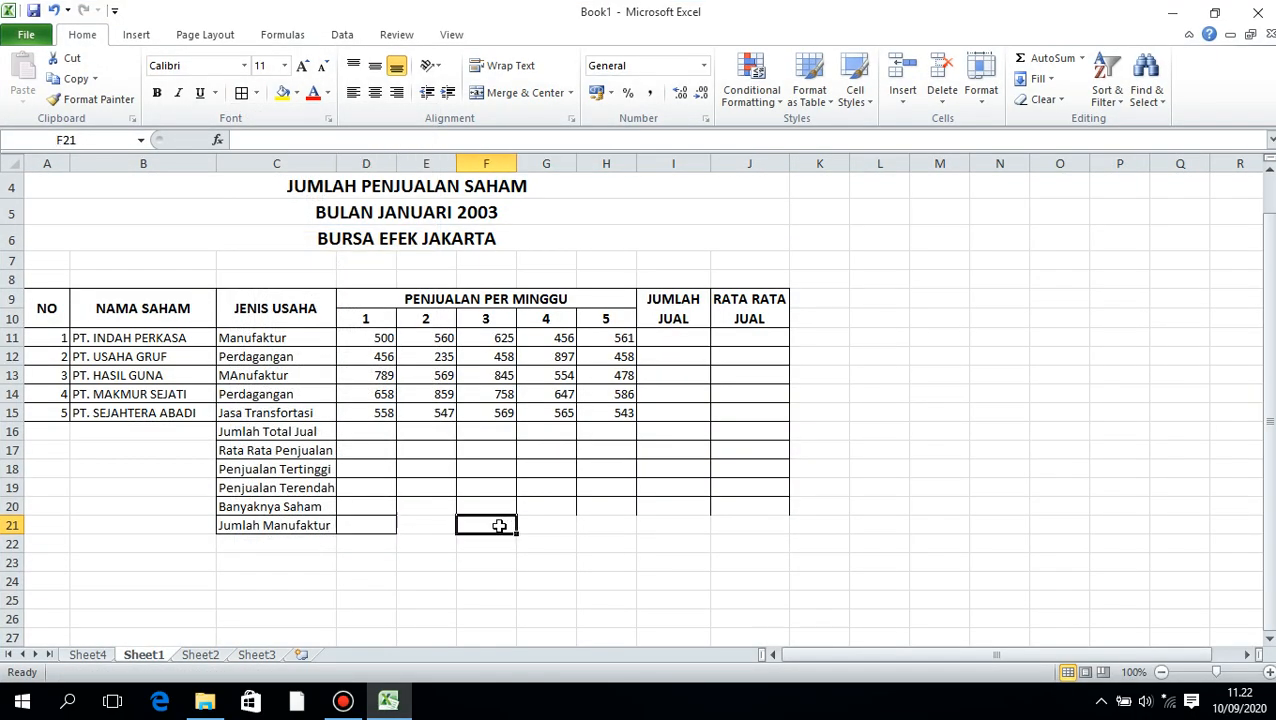
left_click_drag(416, 507, 770, 507)
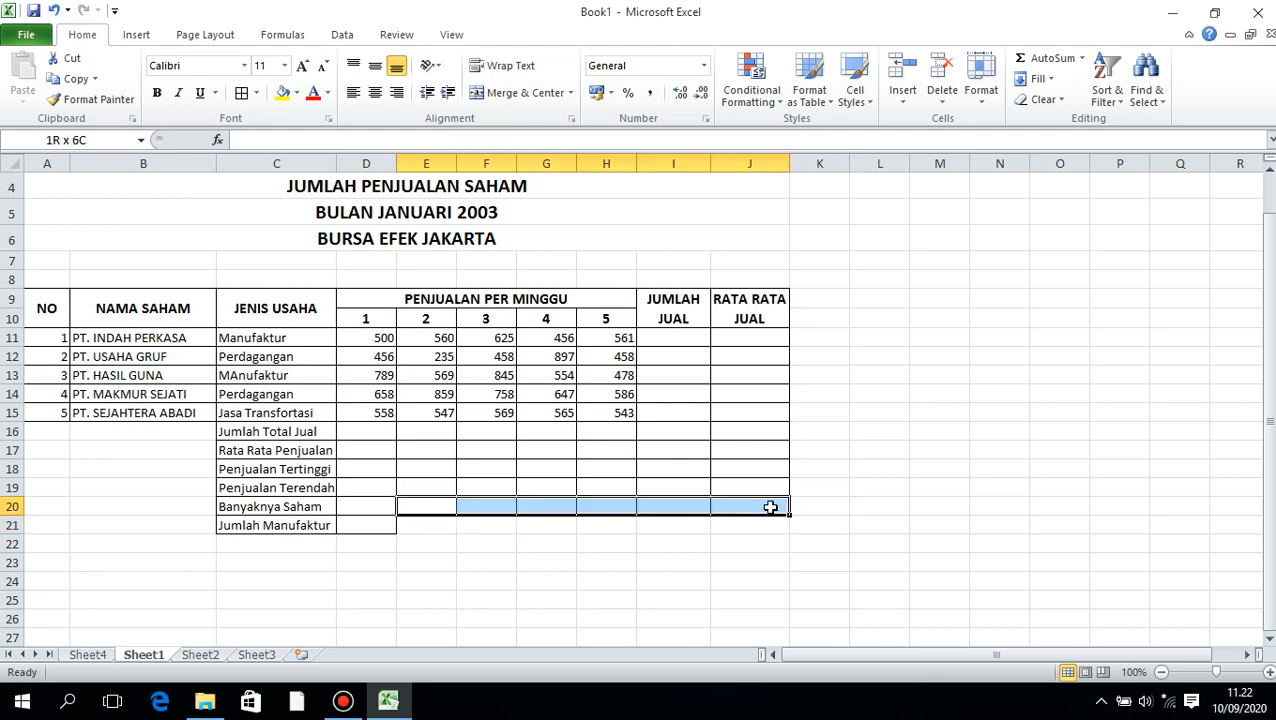
left_click(243, 92)
left_click(435, 538)
left_click(362, 378)
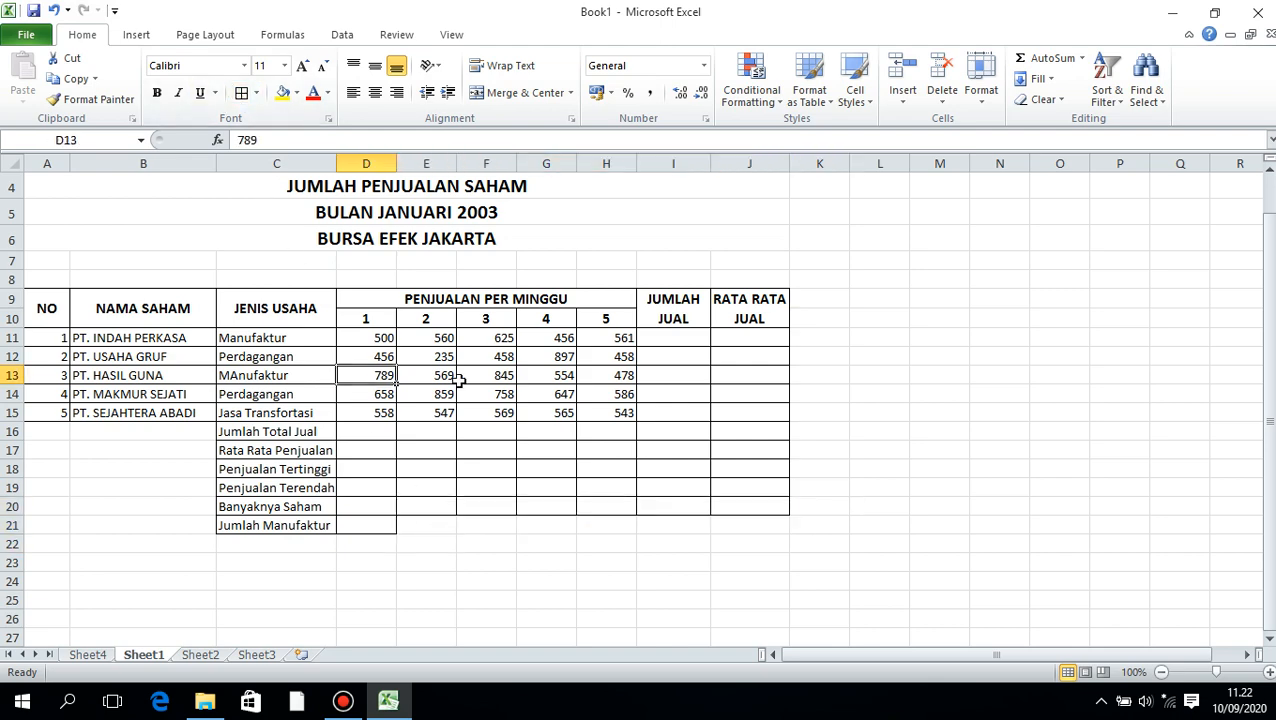
Fill the summary labels in C16:C21 with a darker tan theme color and widen column C slightly
scroll(720, 354, "up", 1)
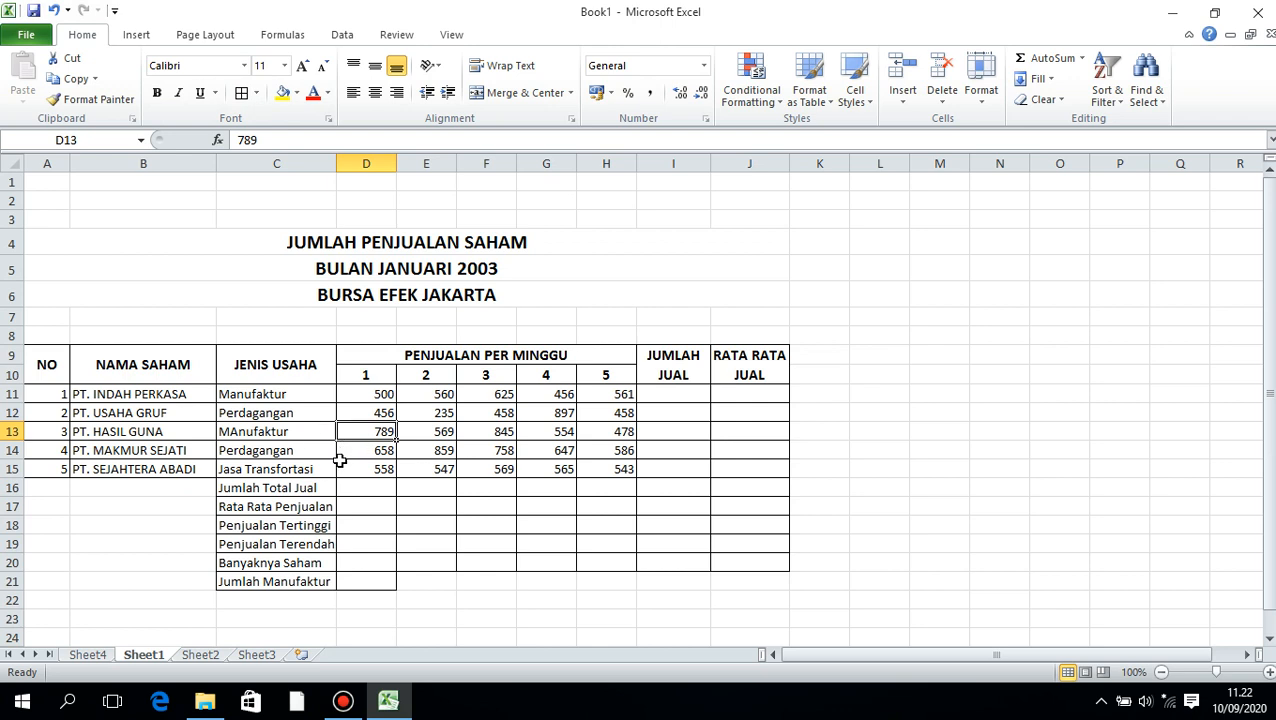
left_click_drag(265, 485, 263, 579)
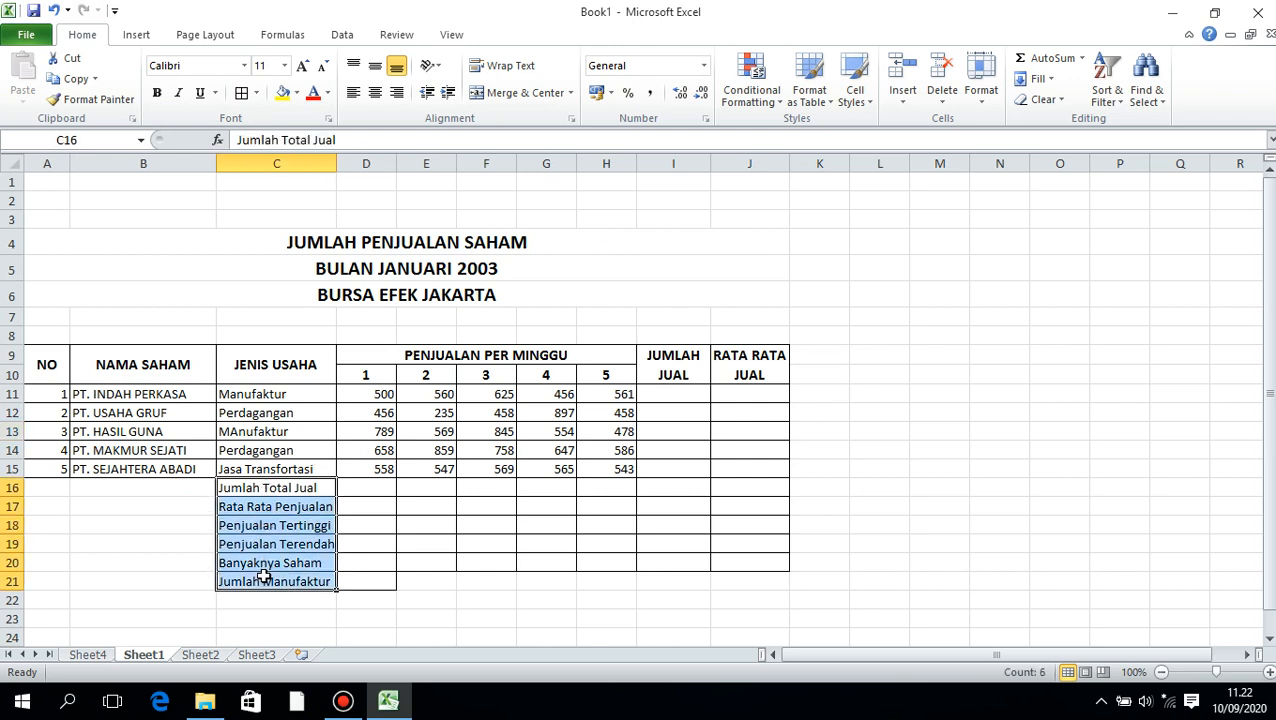
left_click(297, 92)
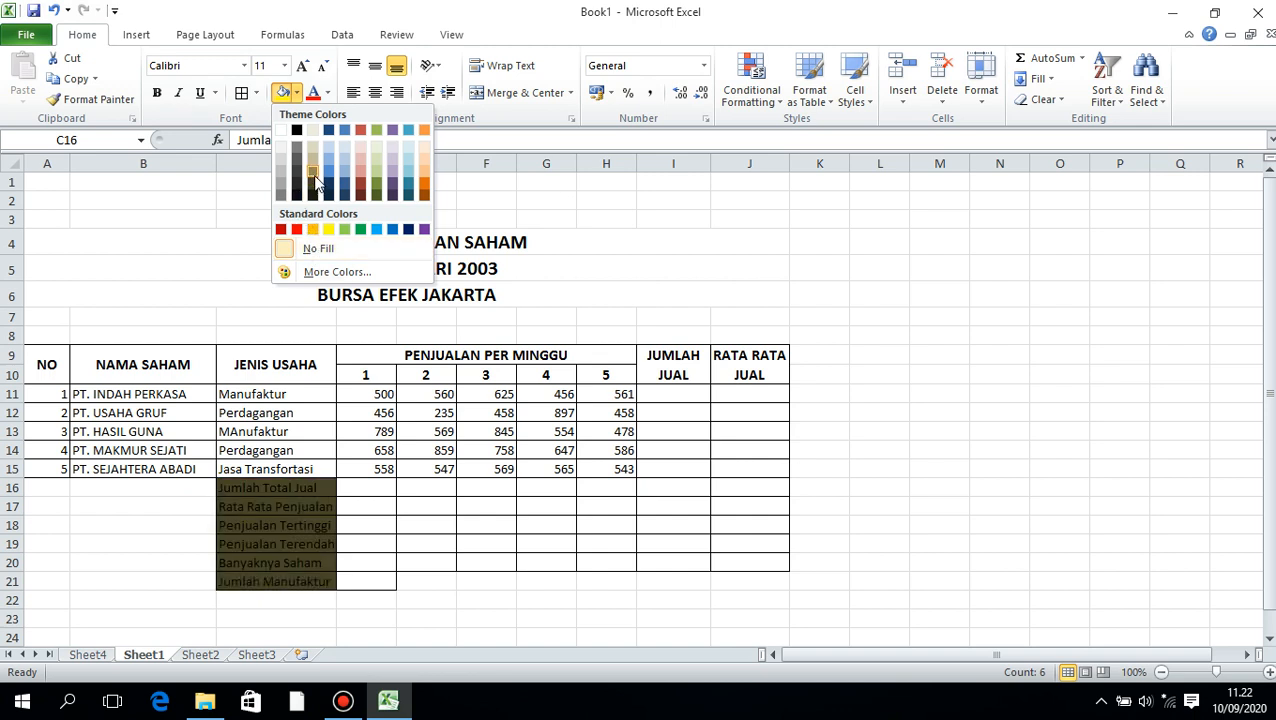
left_click(313, 170)
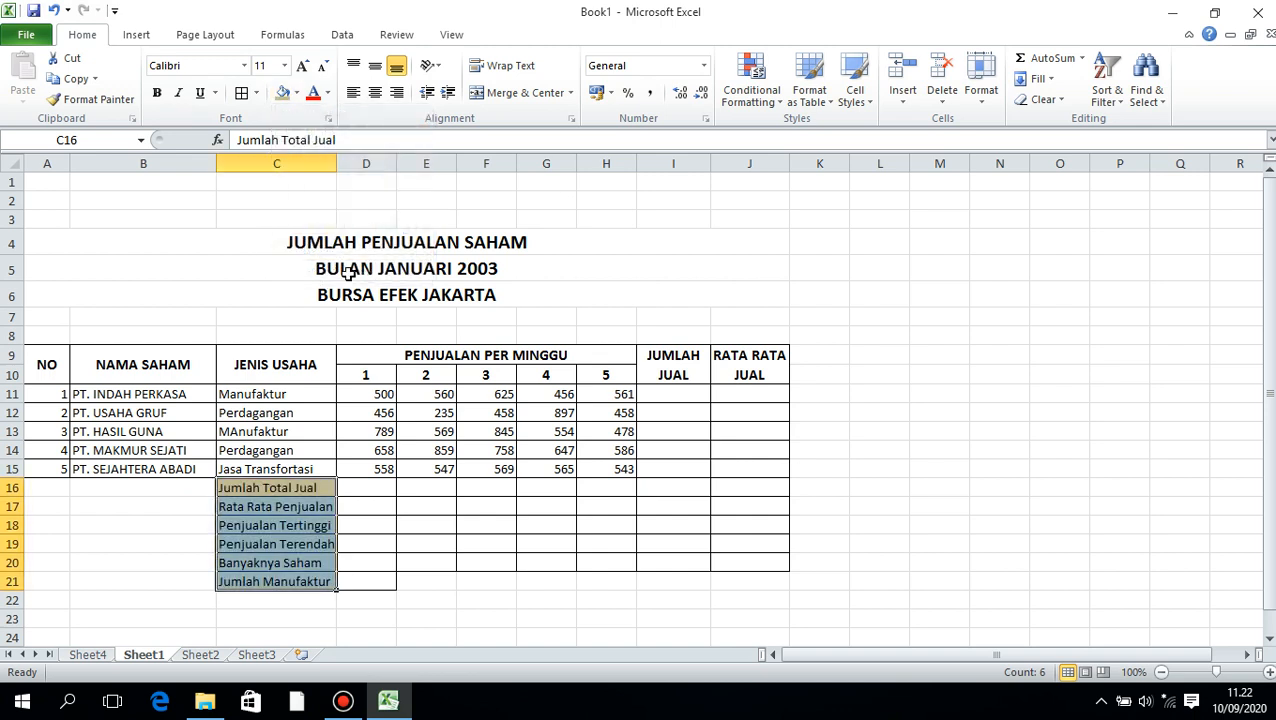
left_click_drag(335, 162, 351, 162)
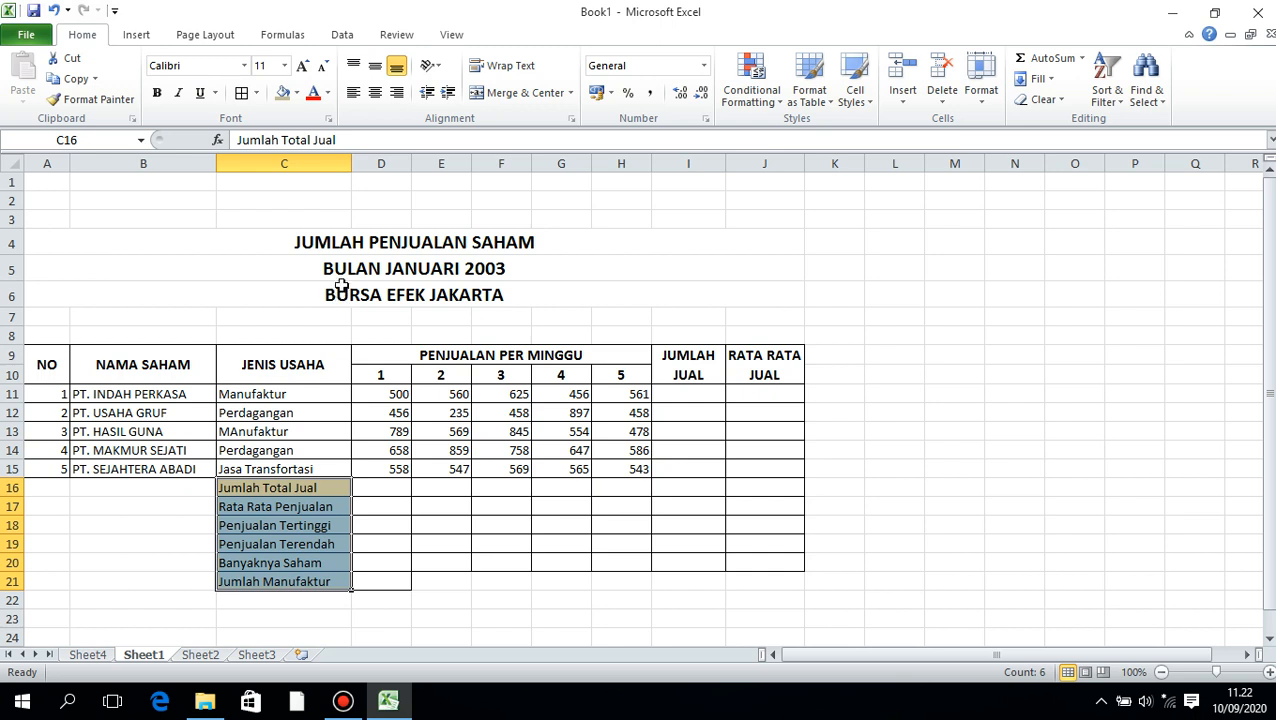
Enter the notes "sum = penjumlahan" in L9 and "average = mencari rata rata" in L10
left_click(896, 375)
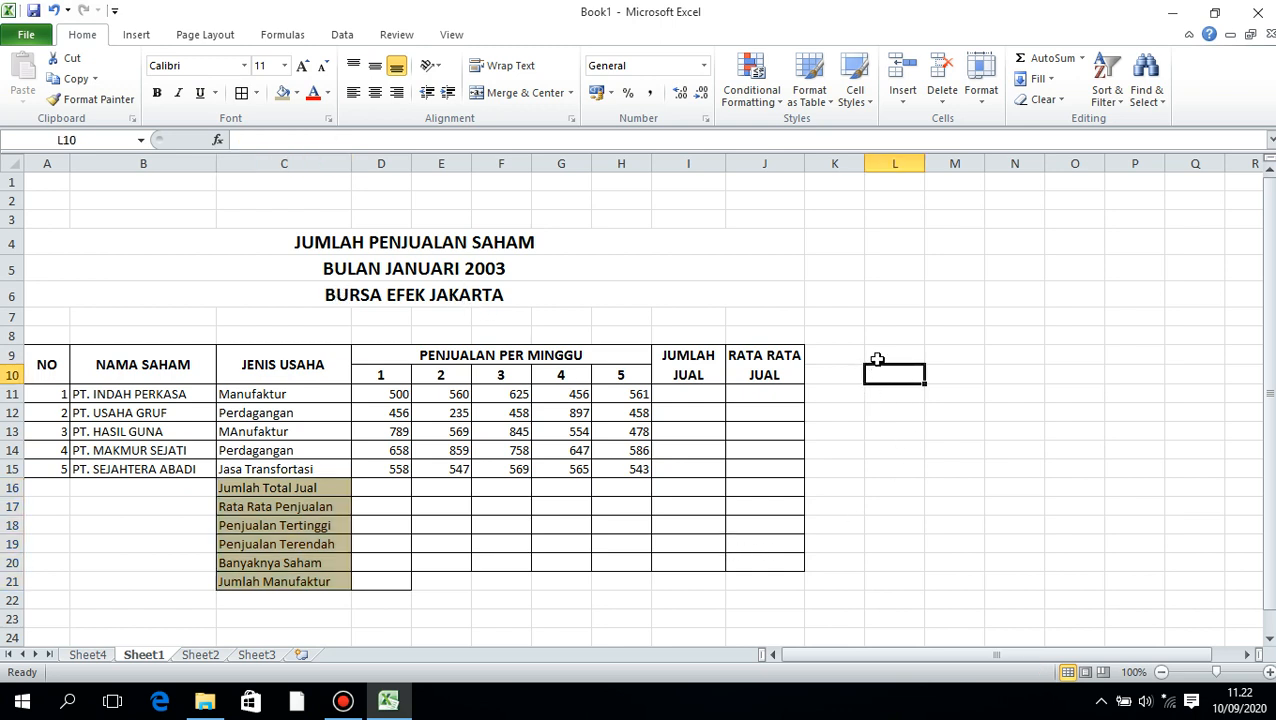
left_click(873, 357)
type("sum =")
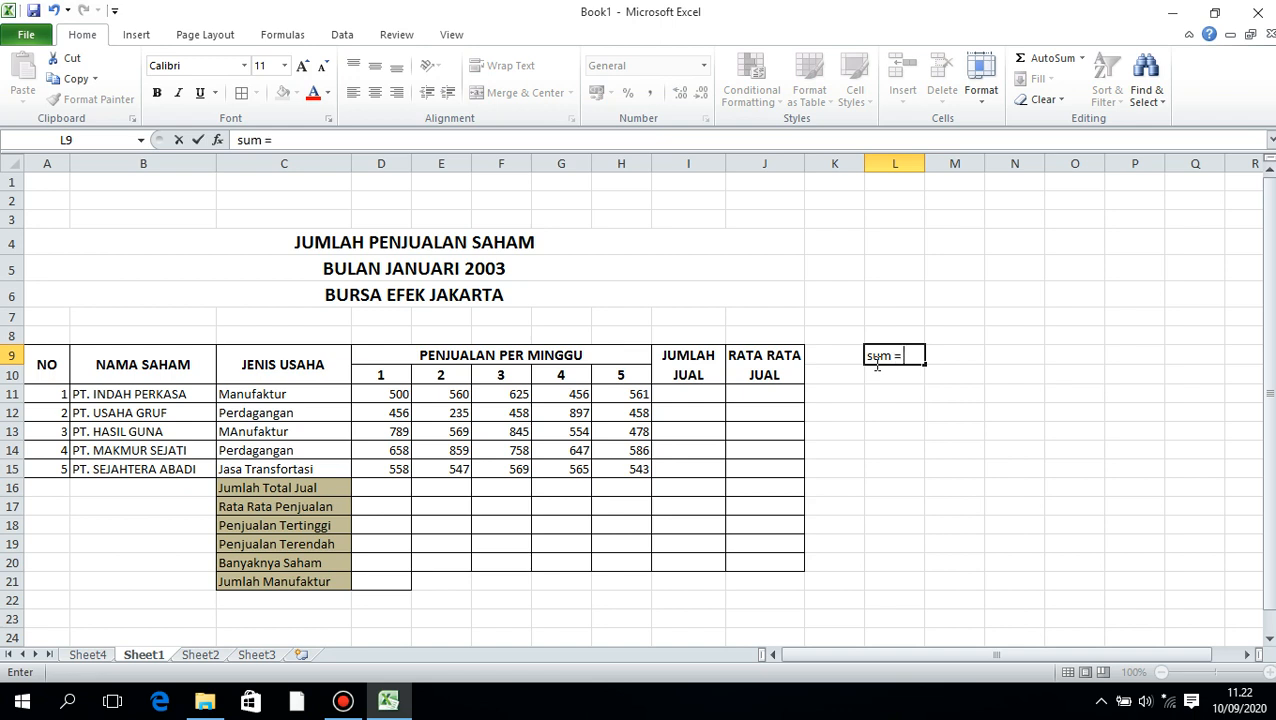
type("penjumlahan")
key("Return")
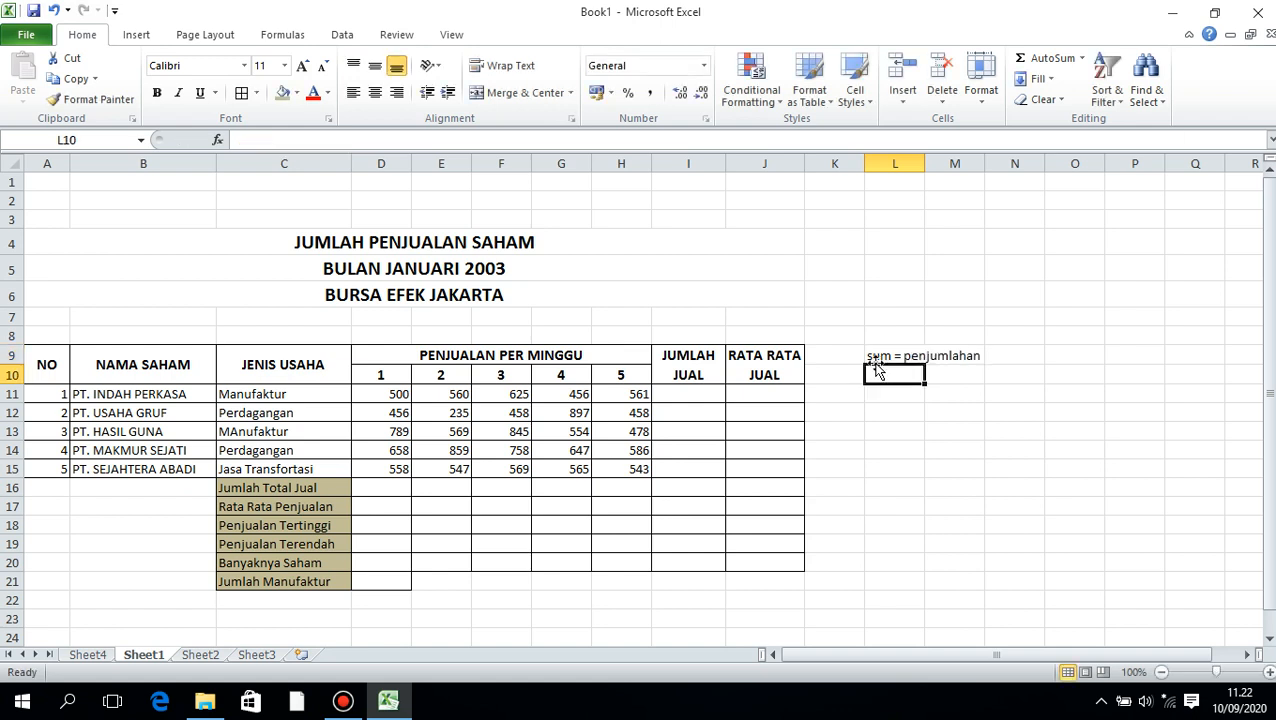
type("average =")
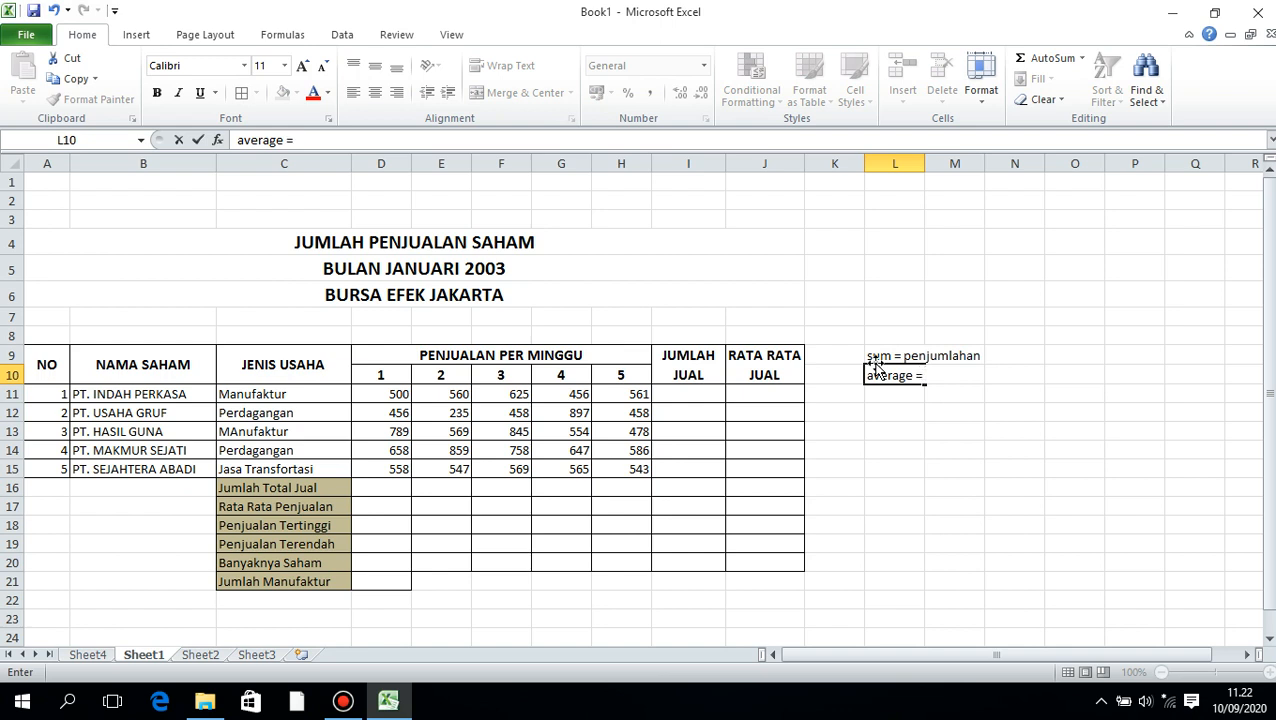
type(" mencari rata r")
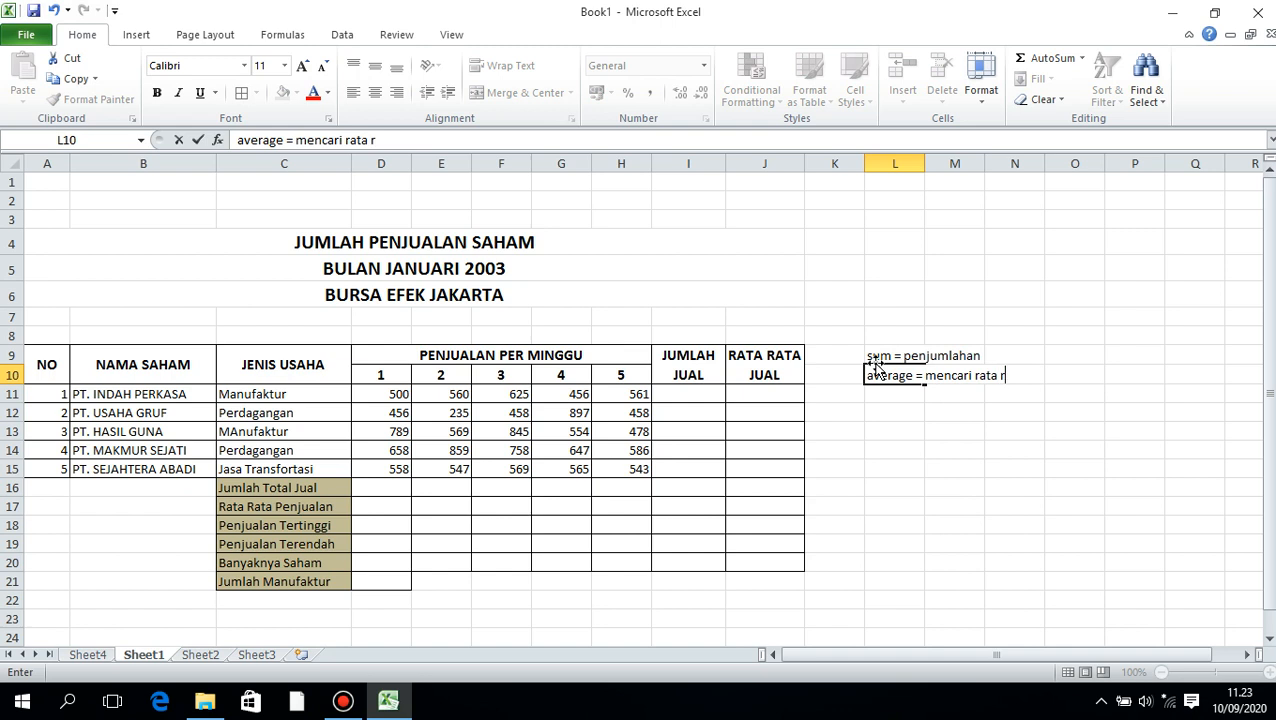
type("ata")
key("Return")
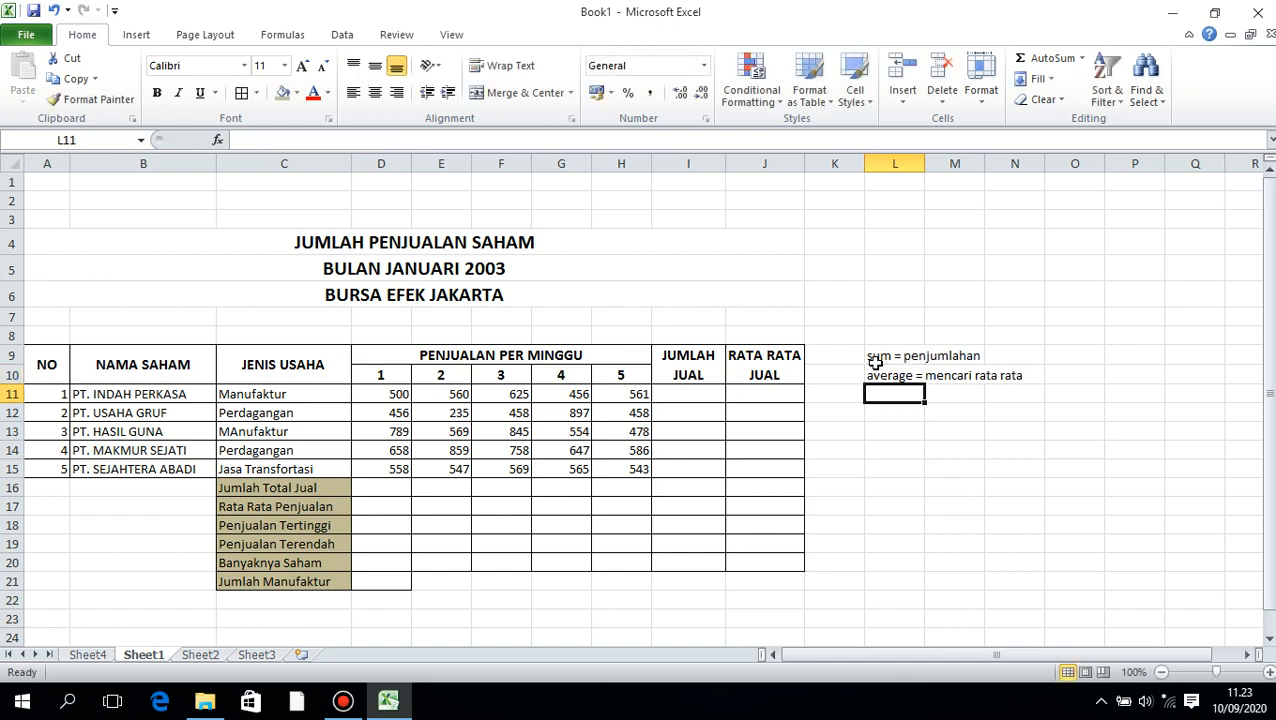
Enter the notes "max = mencari nilai tertinggi" in L11 and "min = mencari nilai terendah" in L12
type("ma")
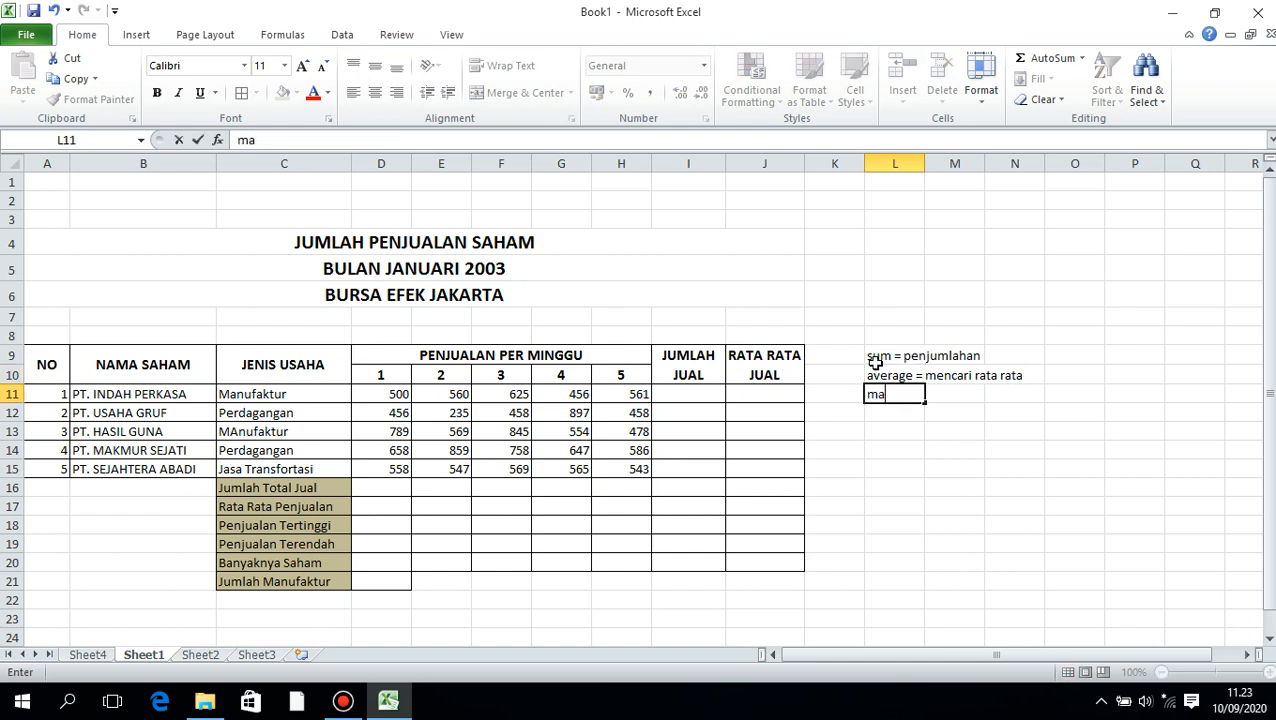
type("x = mencari")
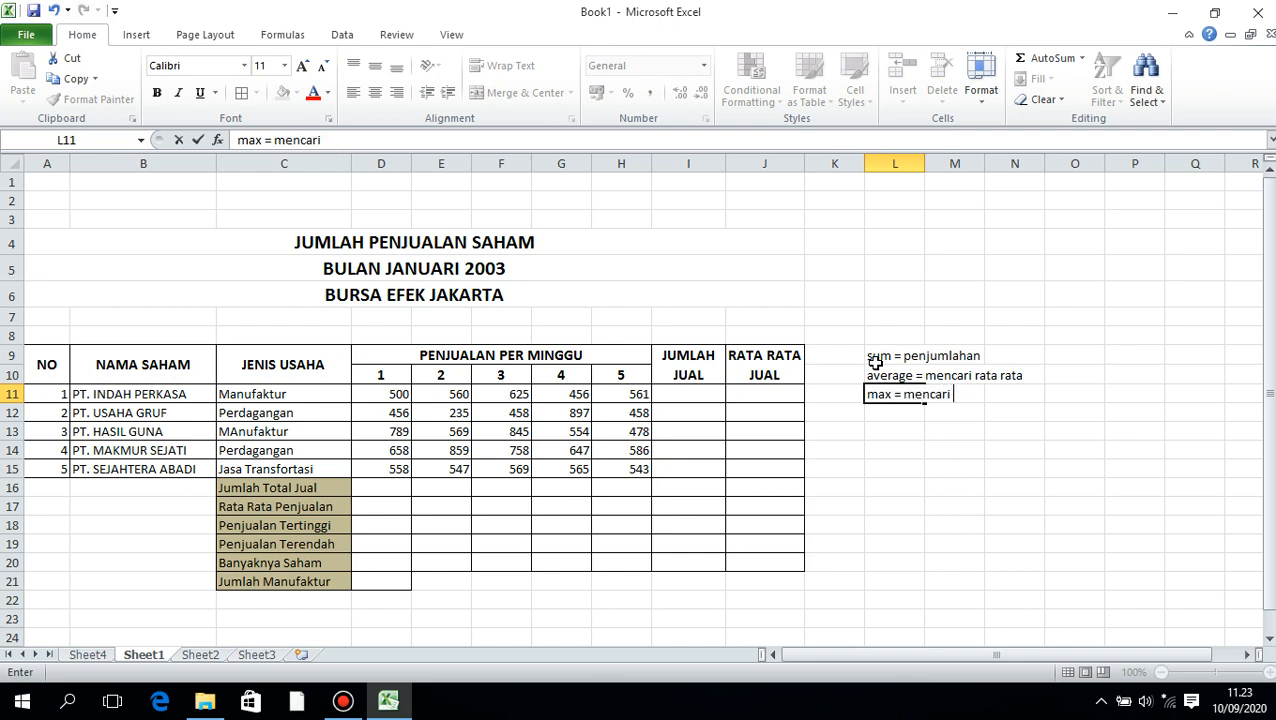
type(" nilai terti")
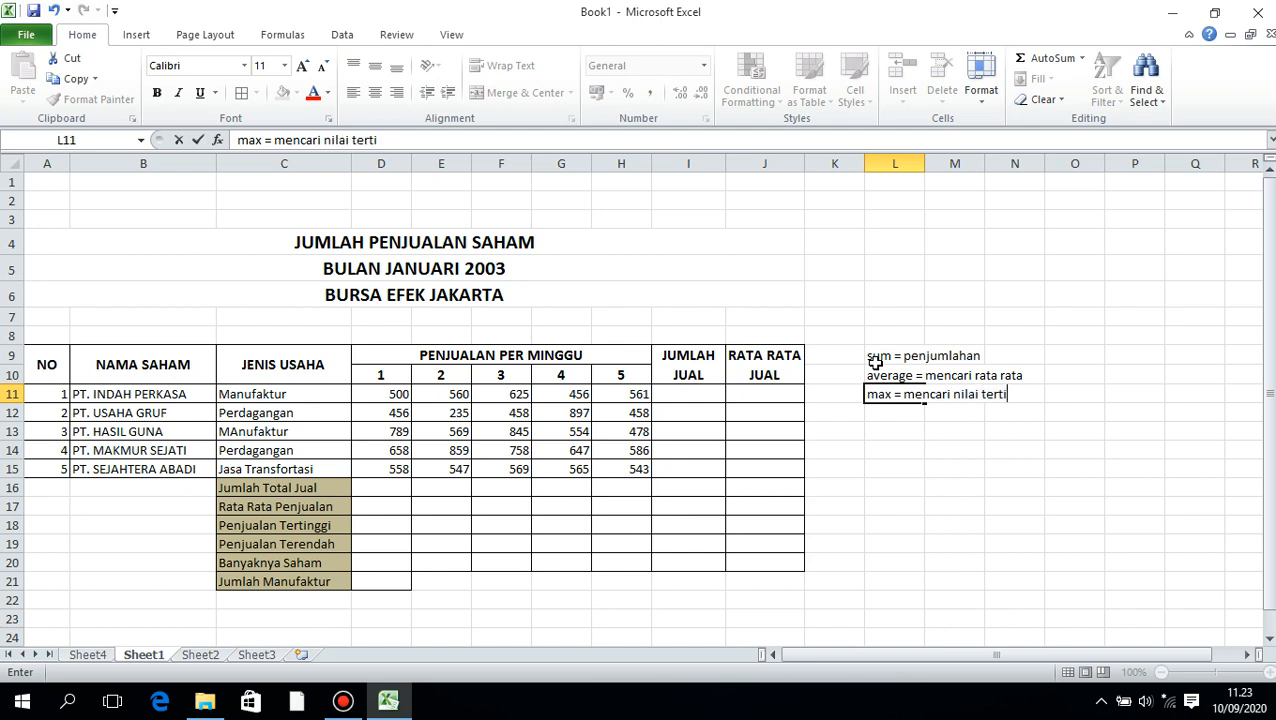
type("nggi")
key("Return")
type("mi")
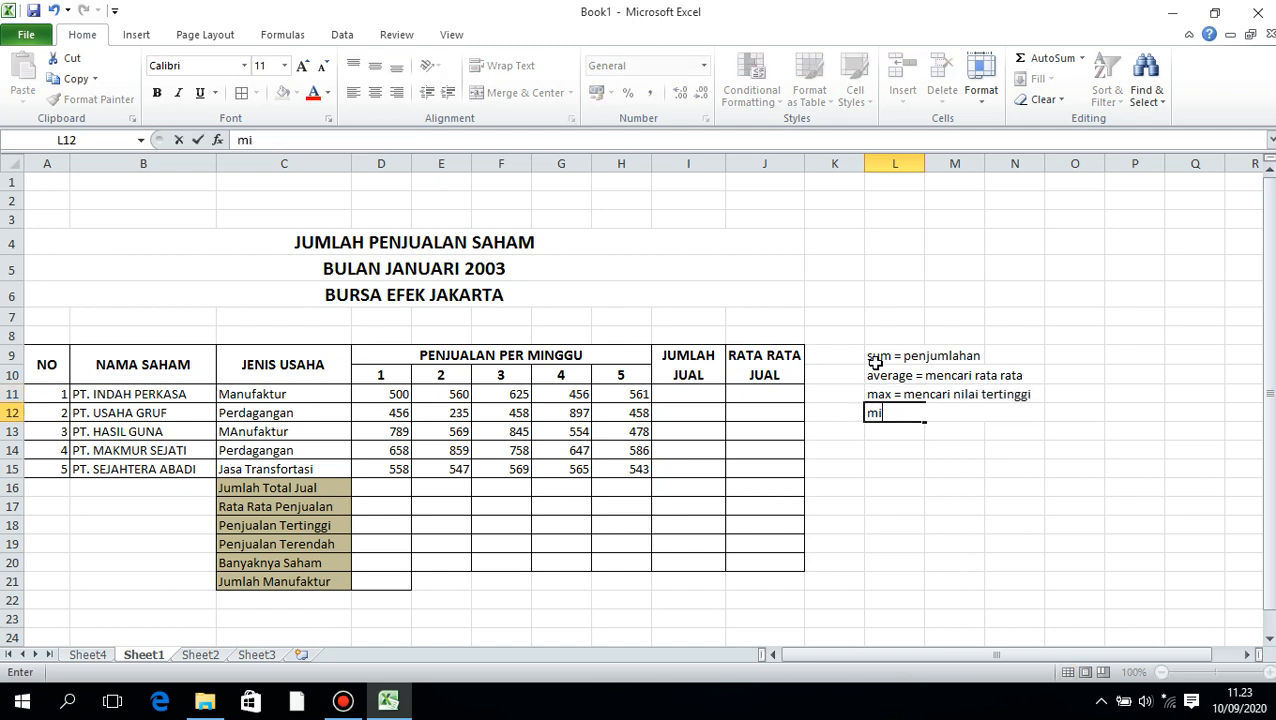
type("cari")
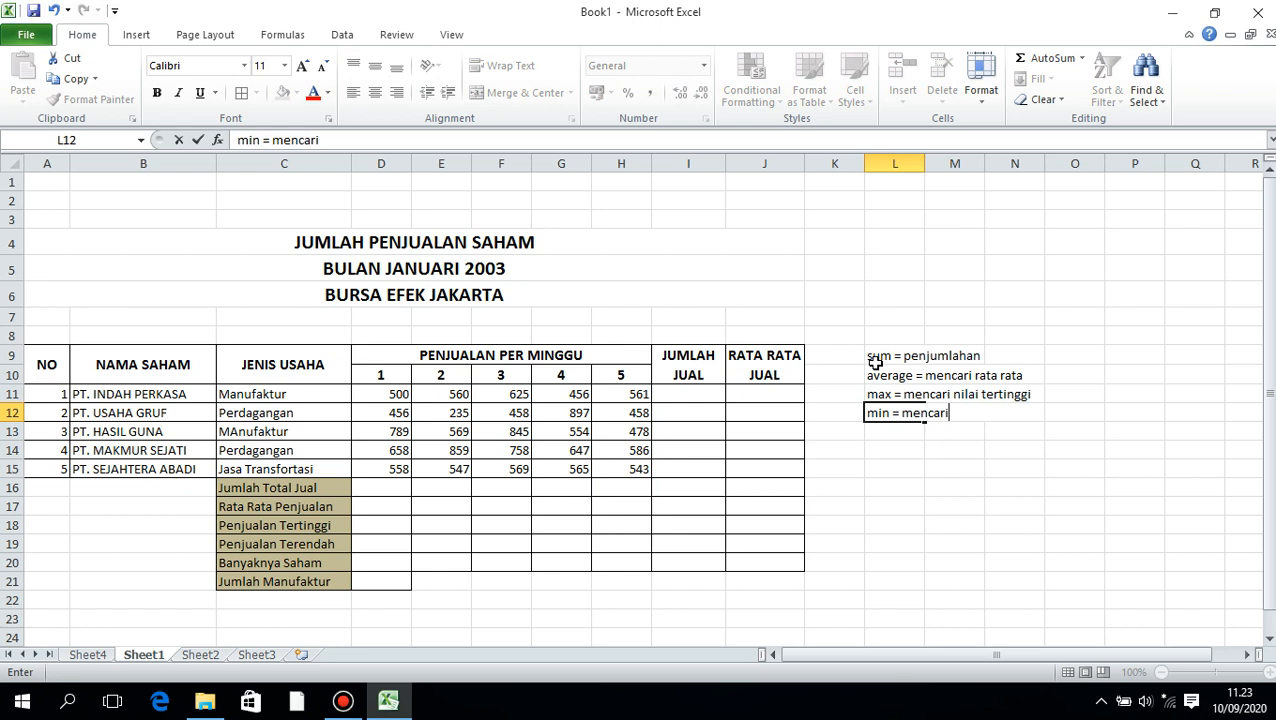
type(" nilai terendah")
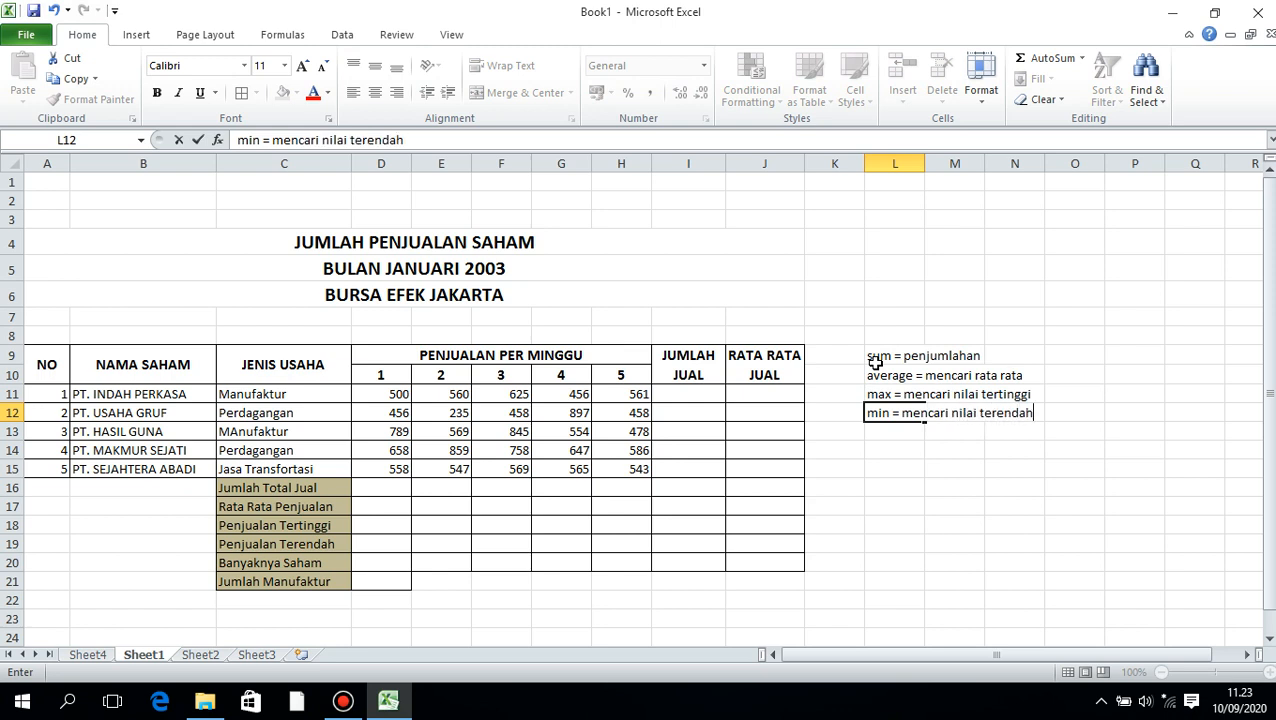
key("Return")
Enter the note "count = menghitung jumlah data" in L13, below the min note
type("c")
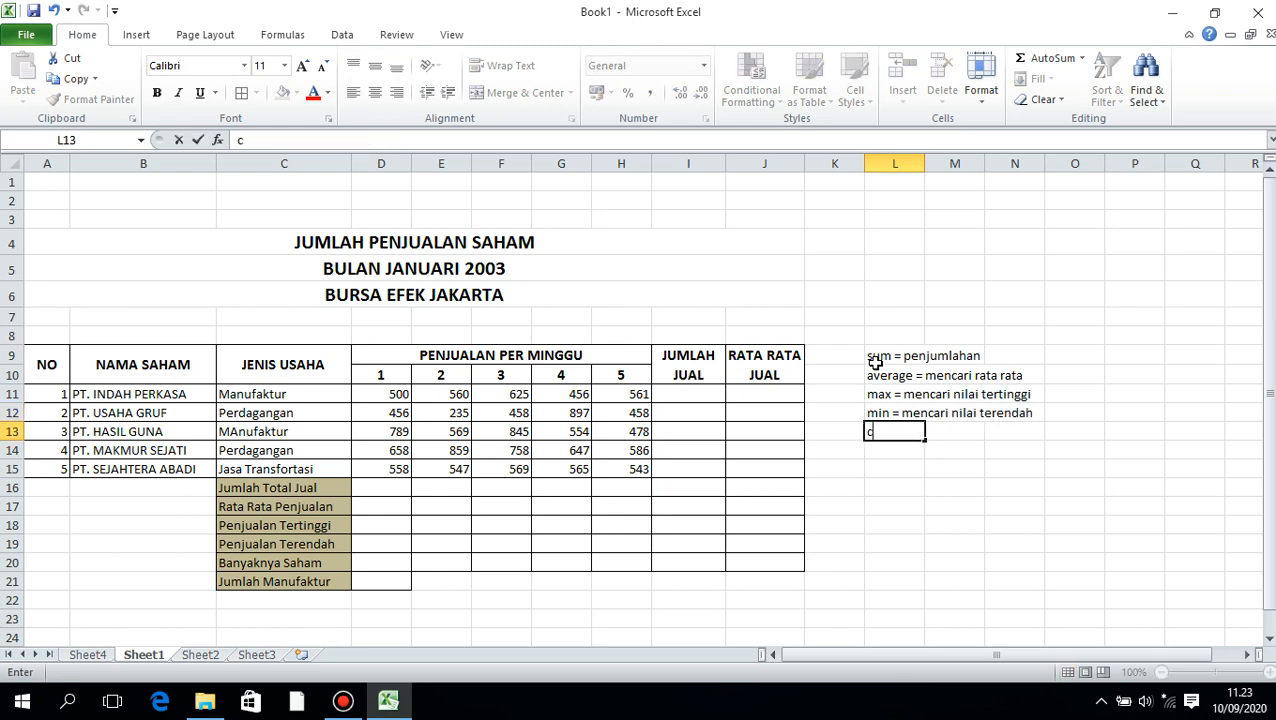
type("ount = men")
key("BackSpace")
key("BackSpace")
key("BackSpace")
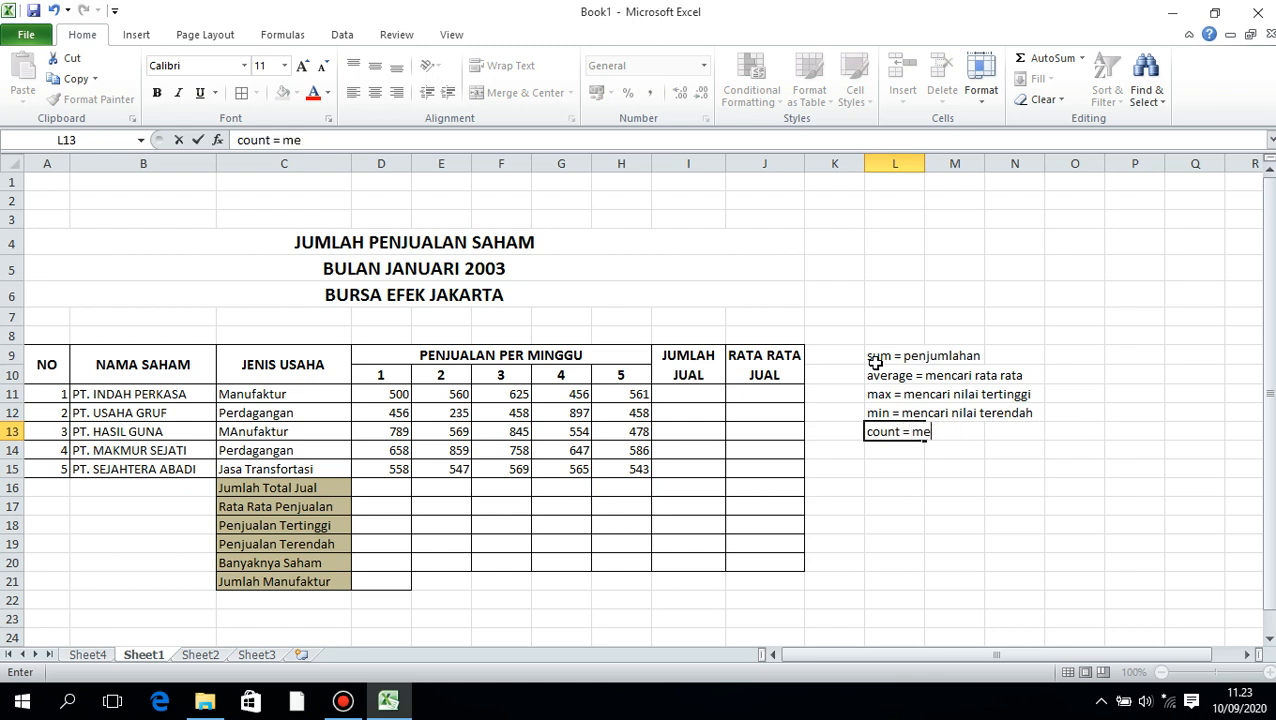
type("nghitung jumlah data")
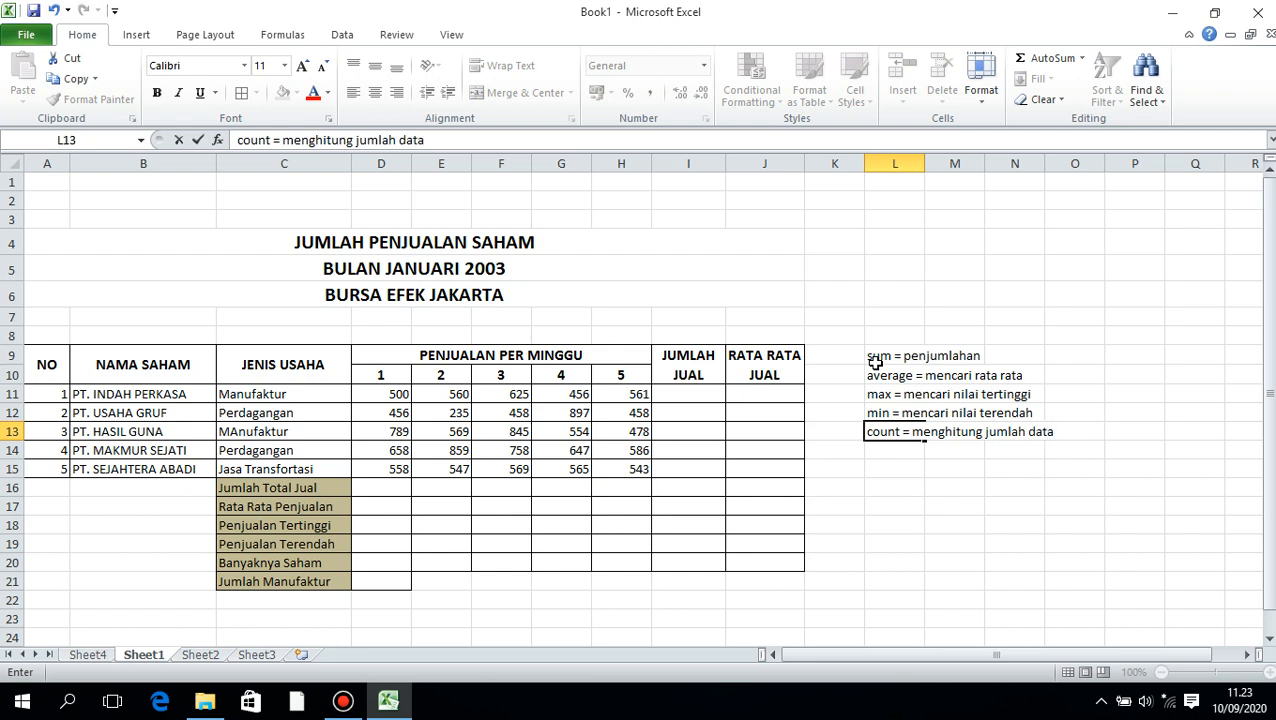
left_click(877, 561)
left_click(392, 545)
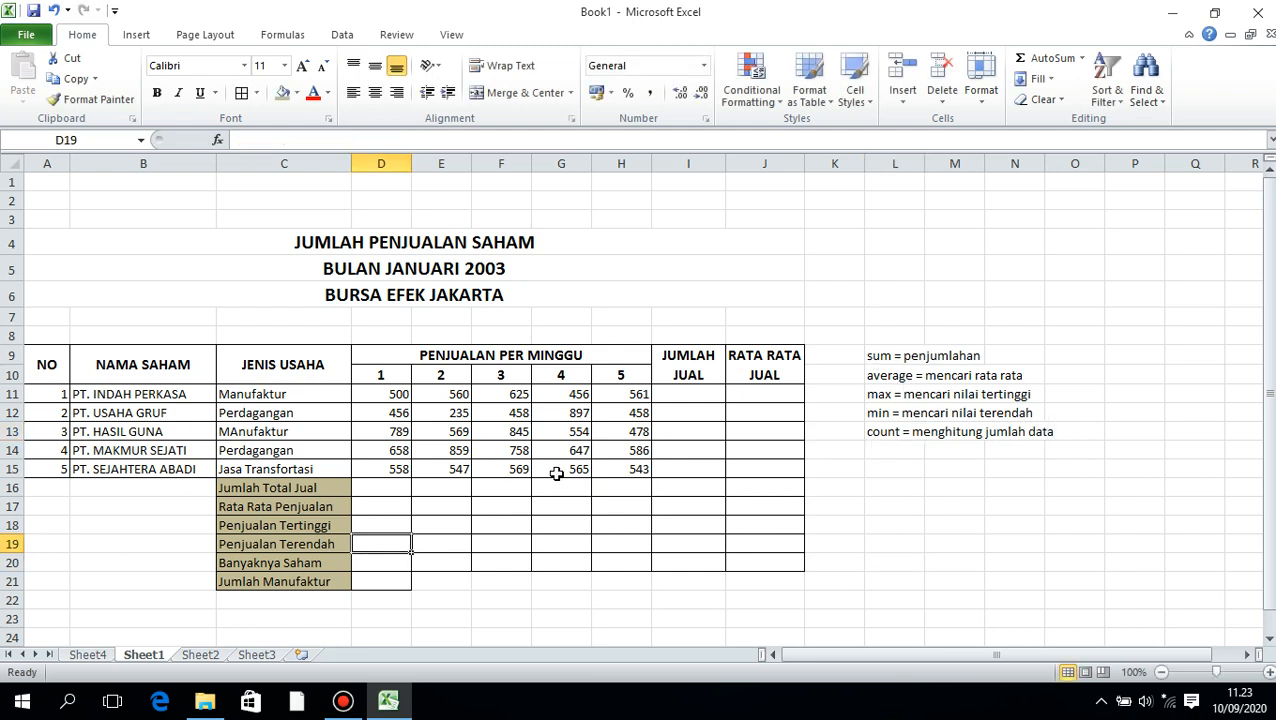
left_click(665, 398)
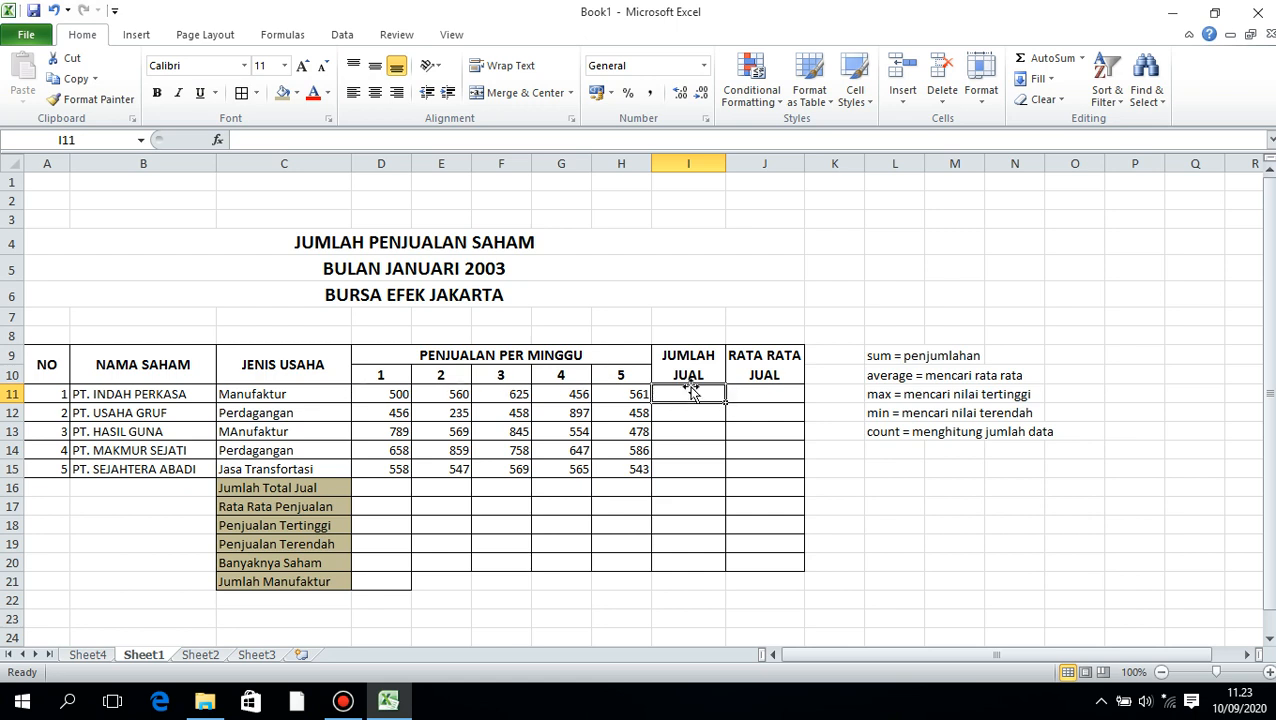
type("=")
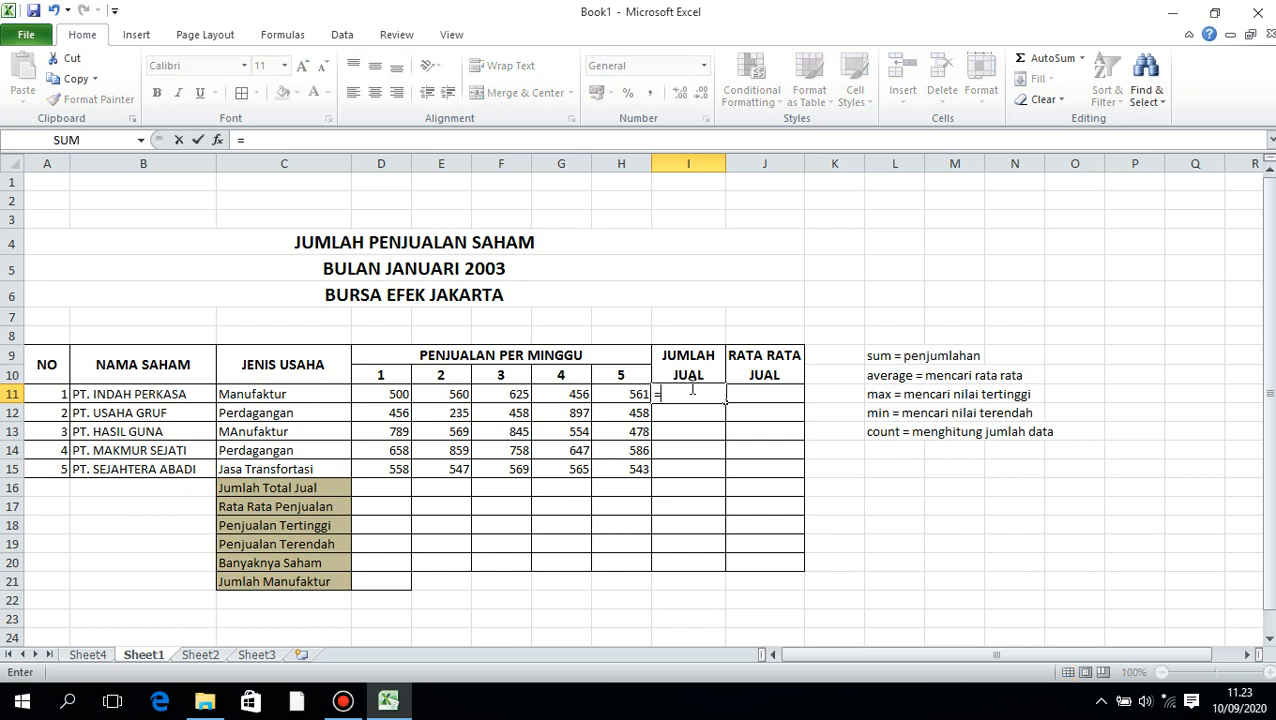
left_click(396, 394)
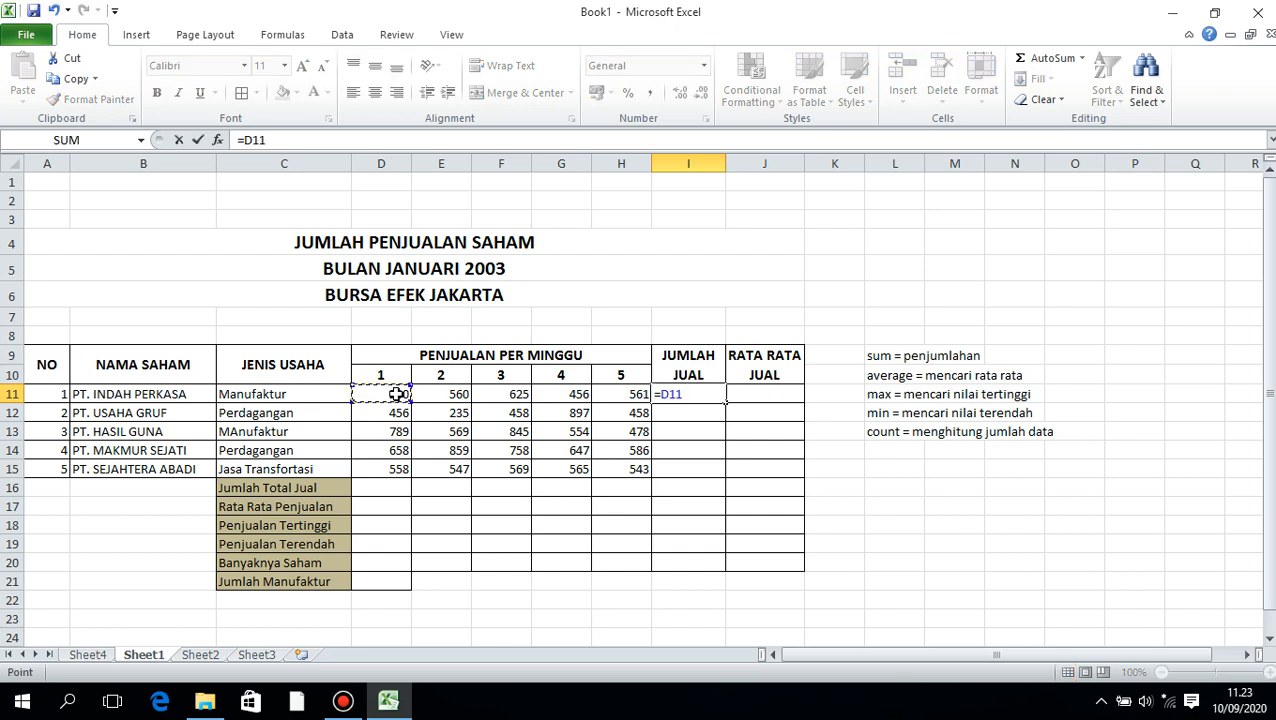
type("+")
left_click(463, 396)
type("+")
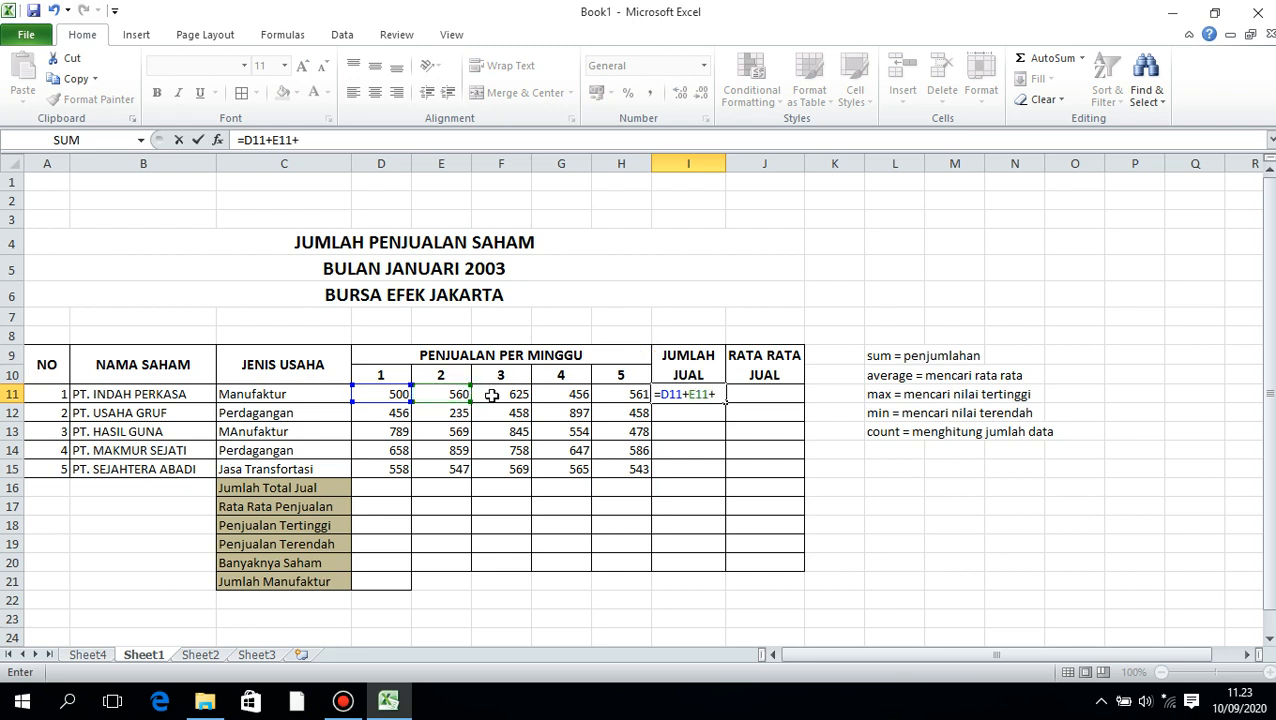
left_click(493, 395)
type("+")
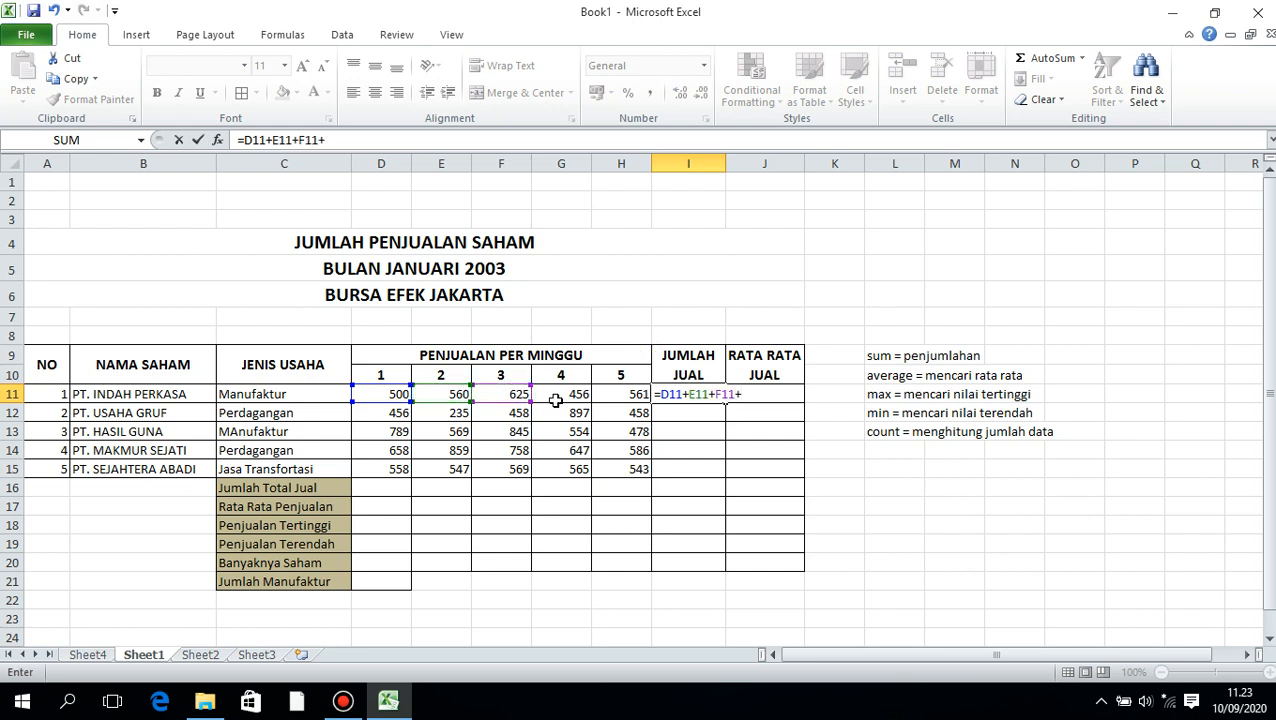
left_click(553, 397)
type("+")
left_click(636, 394)
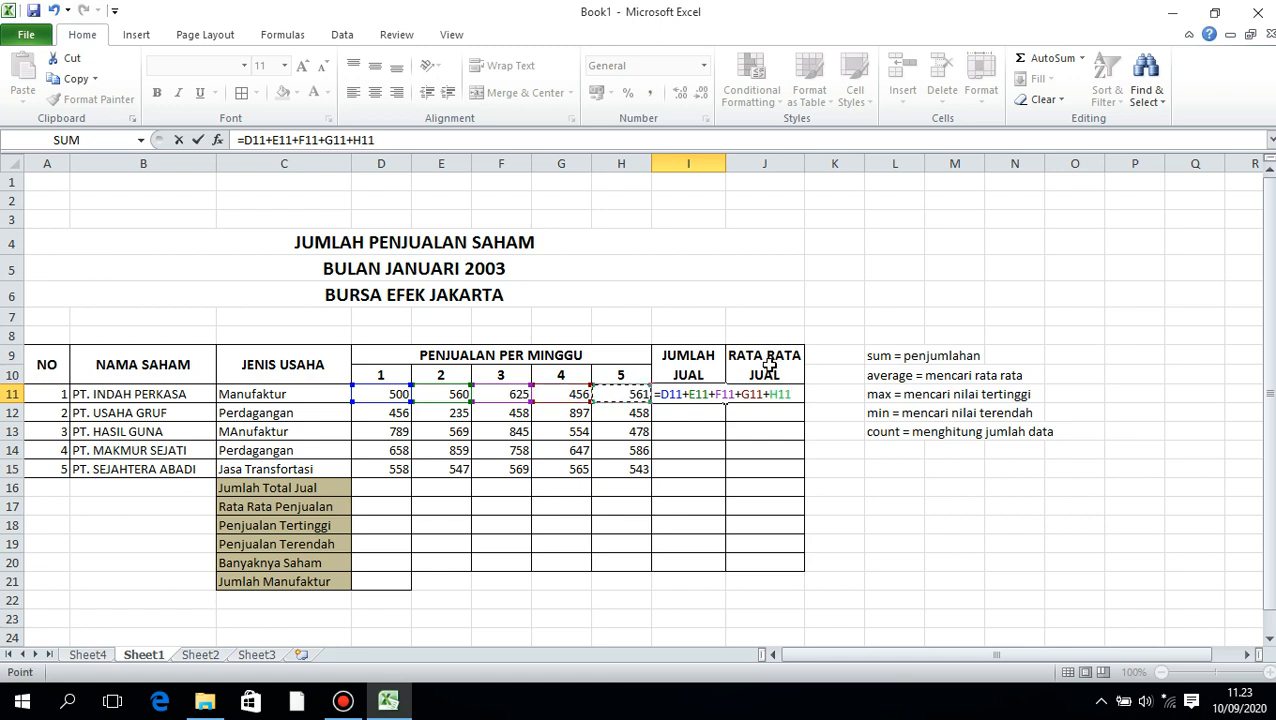
key("BackSpace")
key("BackSpace")
key("BackSpace")
key("BackSpace")
key("BackSpace")
key("BackSpace")
key("BackSpace")
key("BackSpace")
key("BackSpace")
key("BackSpace")
key("BackSpace")
key("BackSpace")
key("BackSpace")
key("BackSpace")
key("BackSpace")
key("BackSpace")
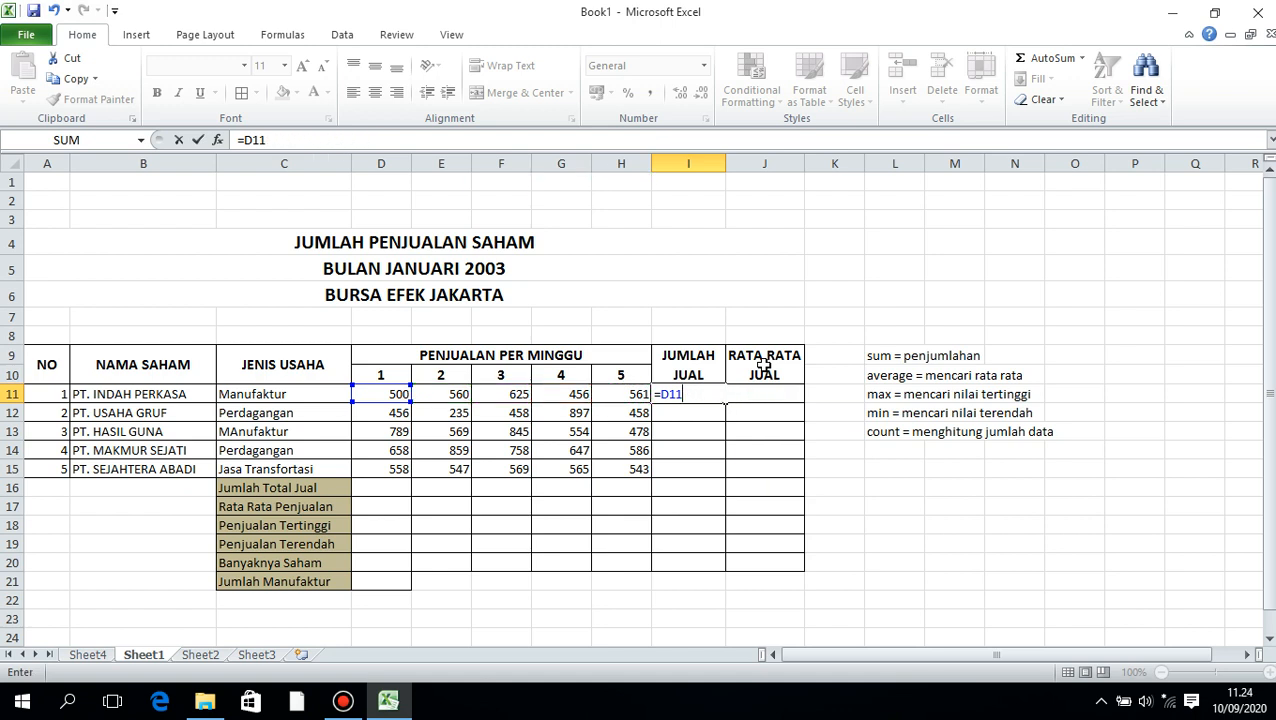
key("BackSpace")
key("BackSpace")
key("BackSpace")
Enter the formula =SUM(D11:G11) in I11 of the JUMLAH JUAL column
type("SUM(")
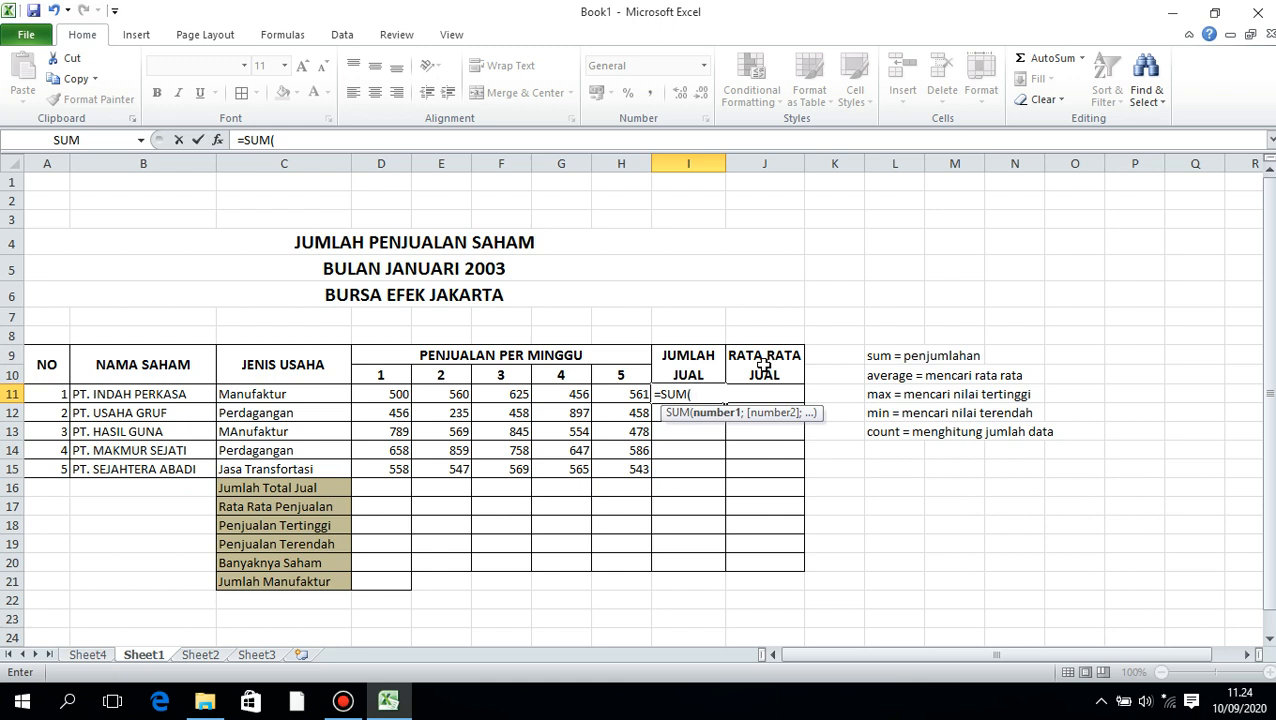
left_click(373, 394)
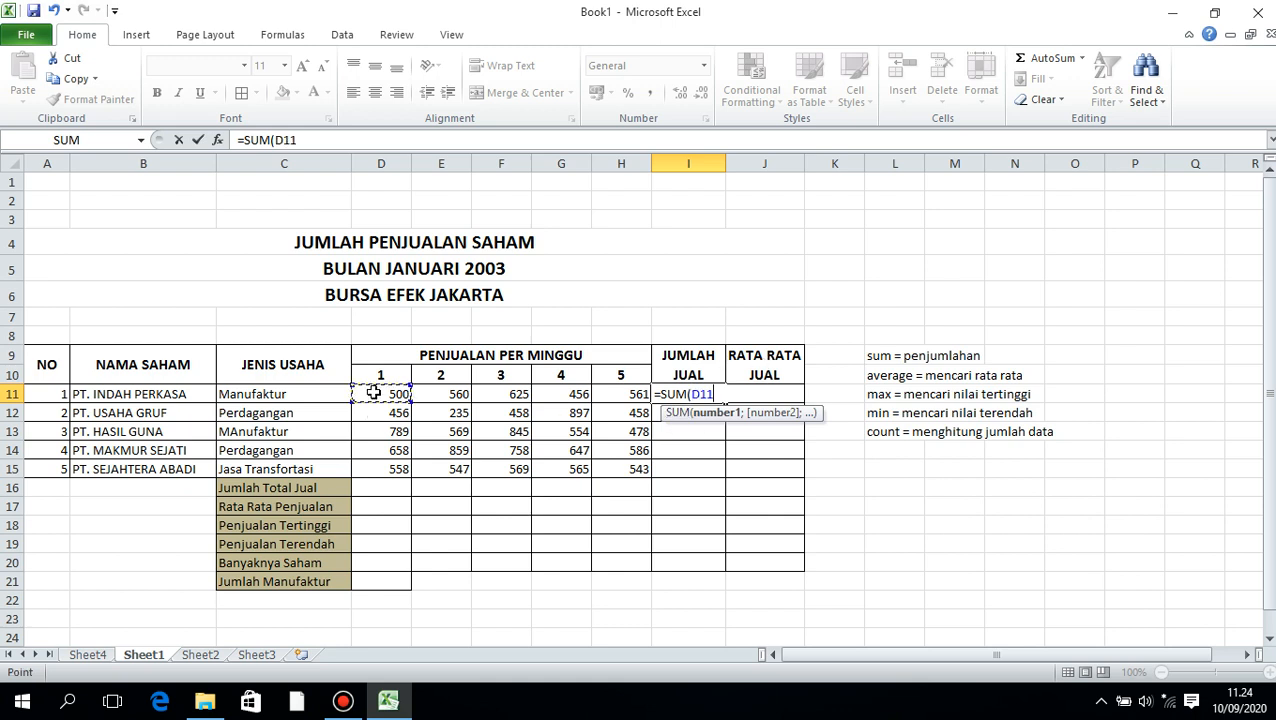
left_click_drag(373, 394, 578, 394)
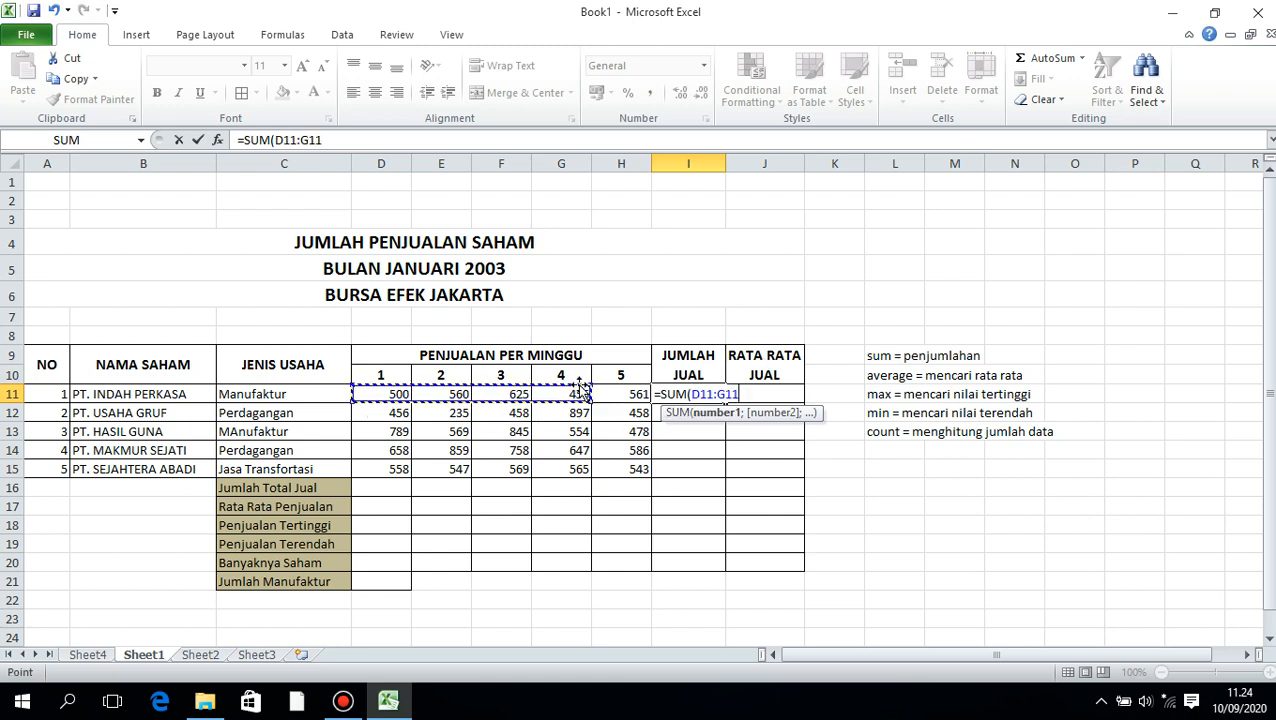
type(")")
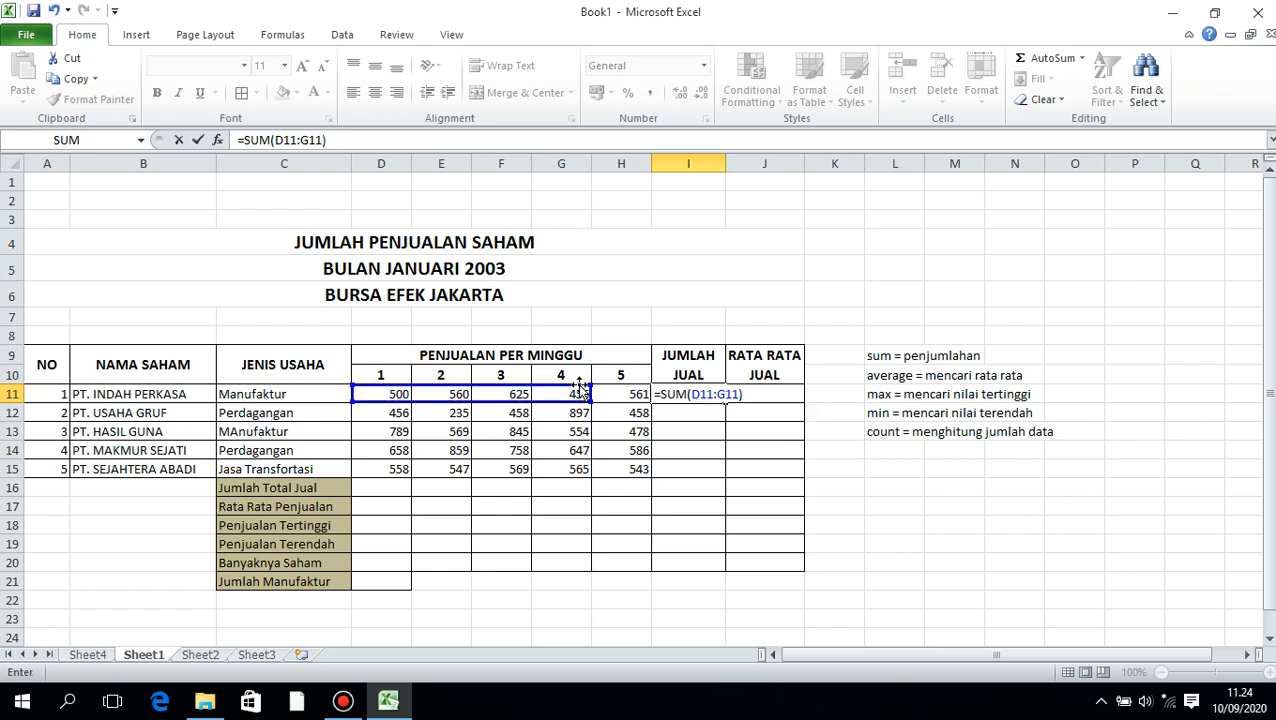
key("Return")
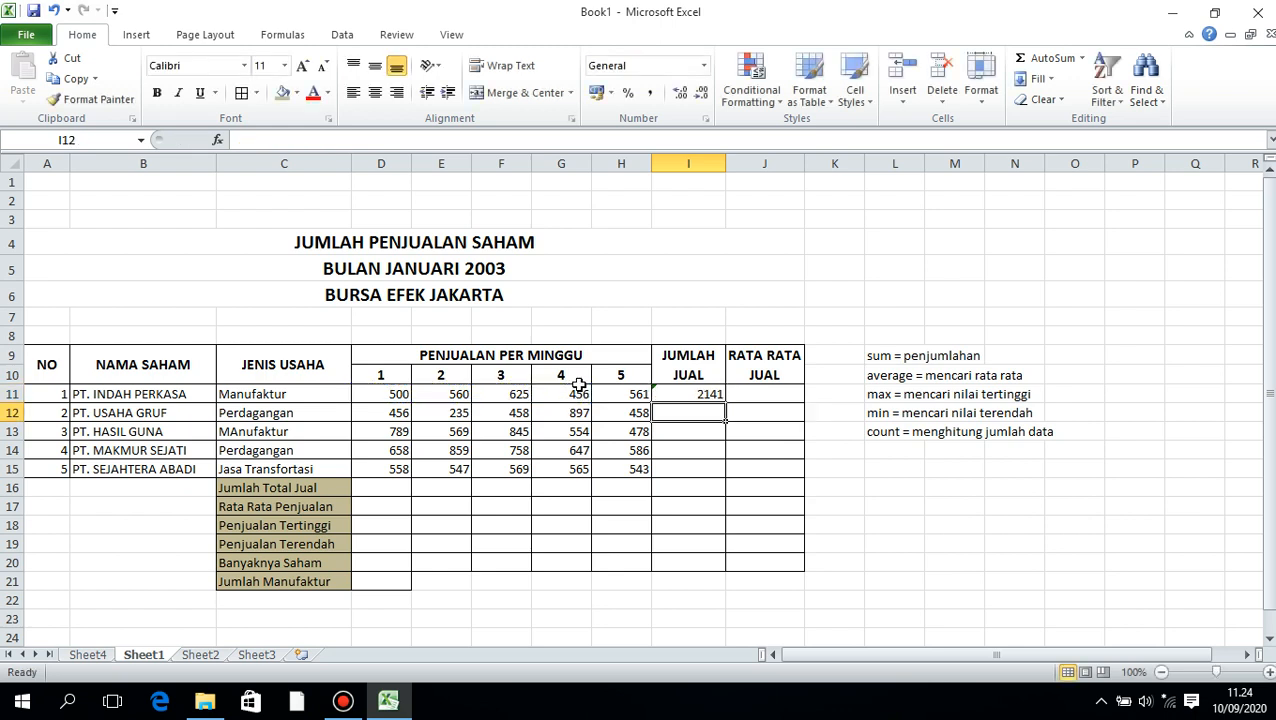
Correct the formula in I11 to =SUM(D11:H11) and fill it down the JUMLAH JUAL column to I15
left_click(706, 394)
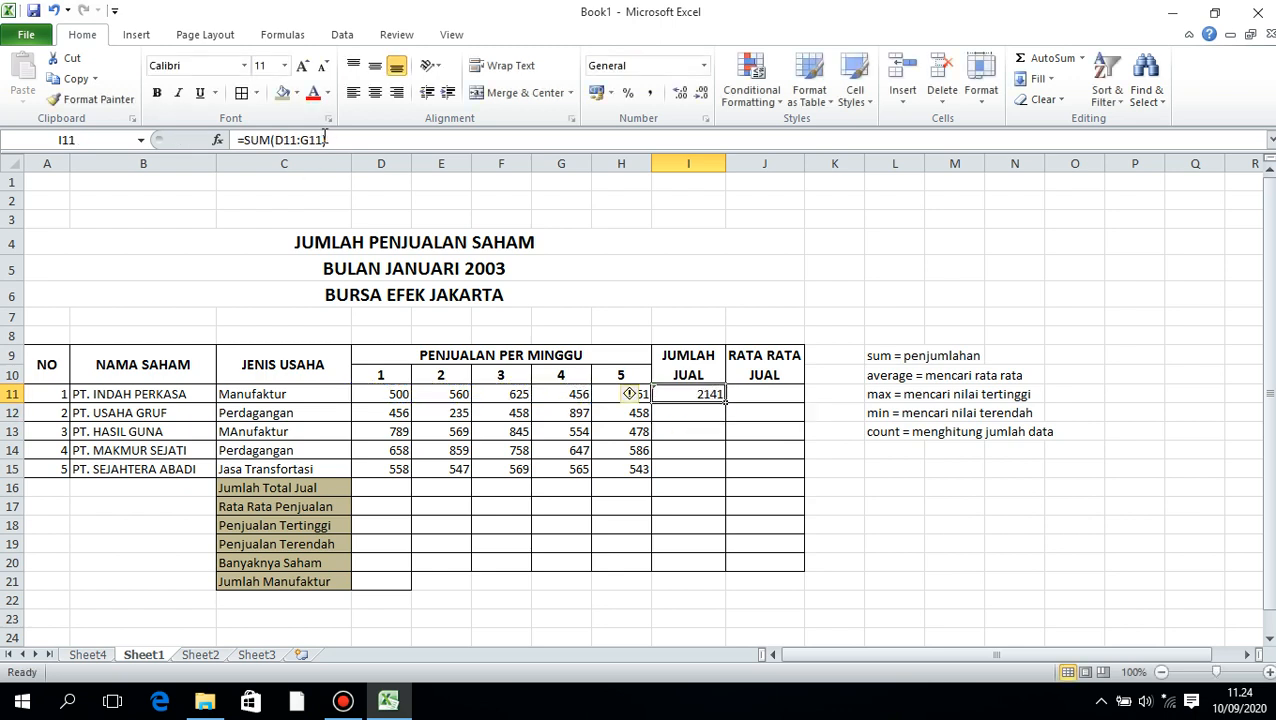
left_click(283, 140)
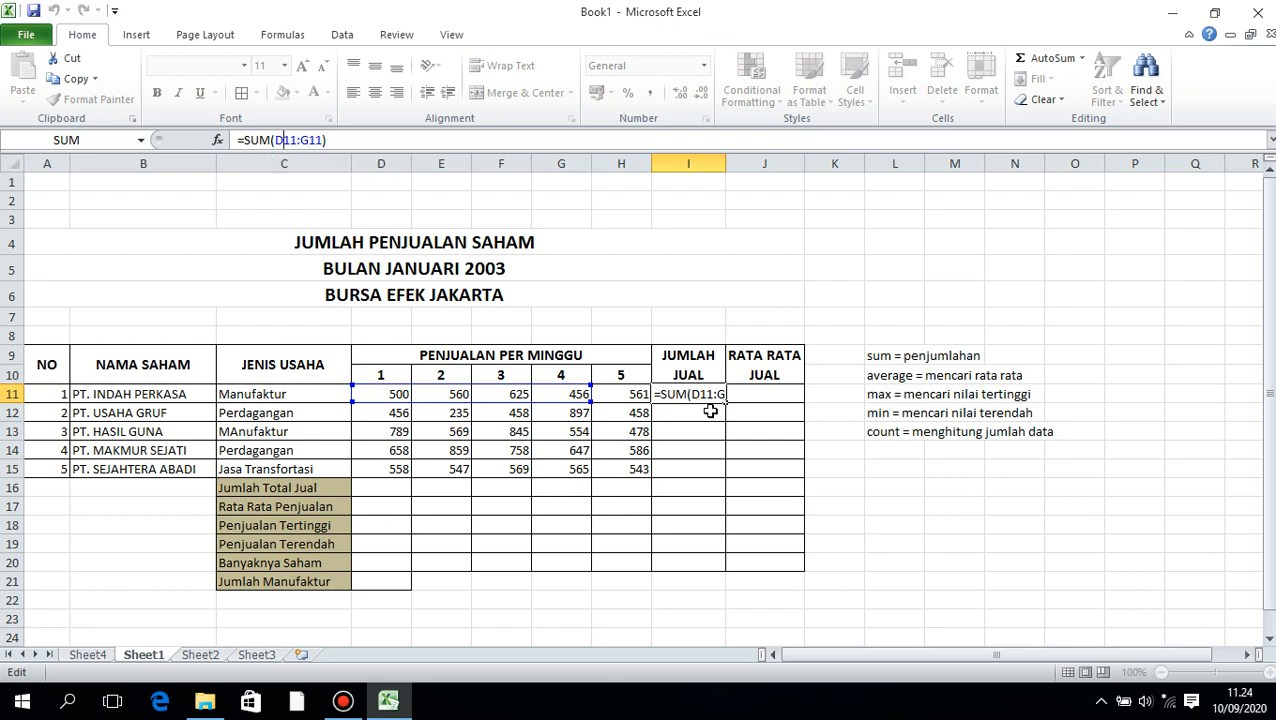
key("Return")
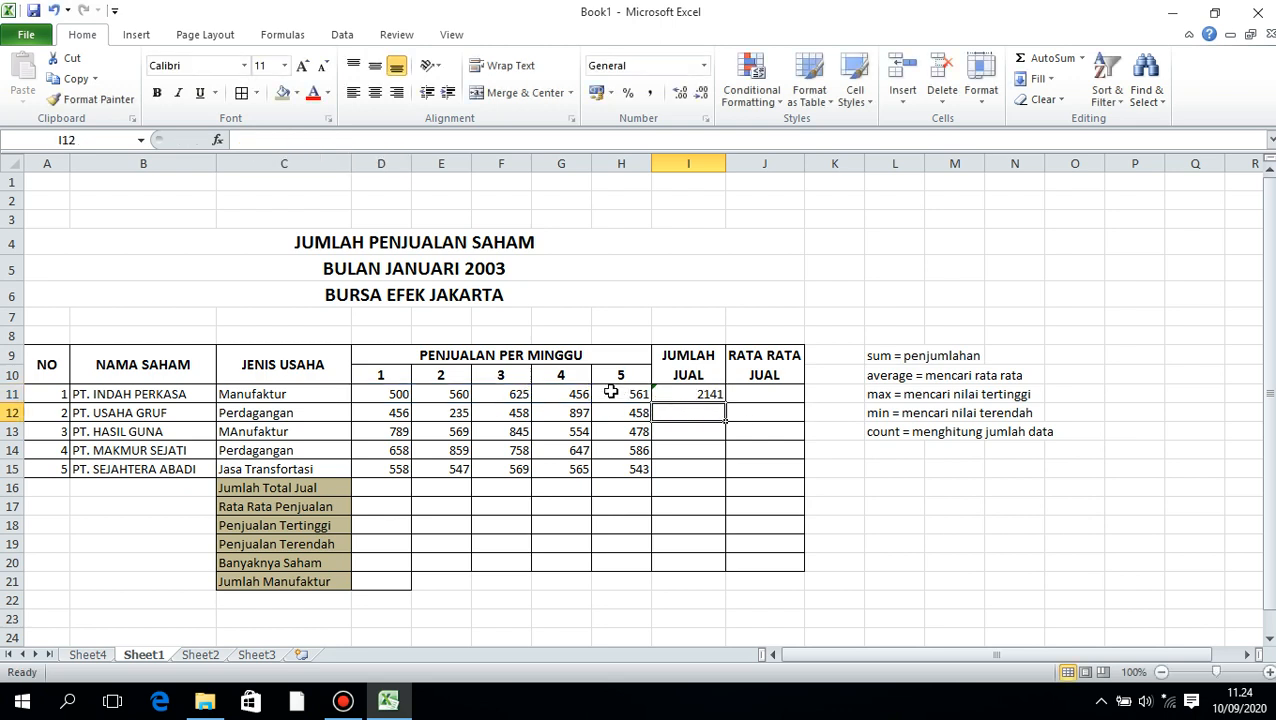
left_click(703, 393)
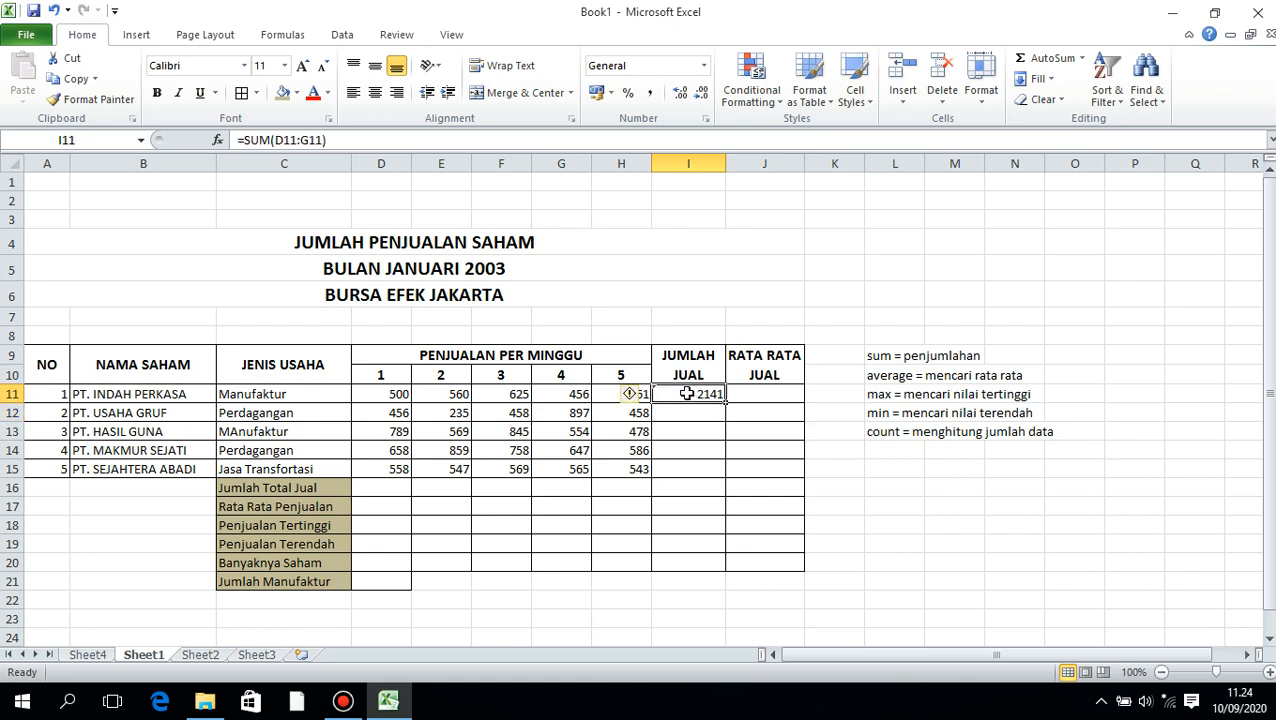
left_click(314, 141)
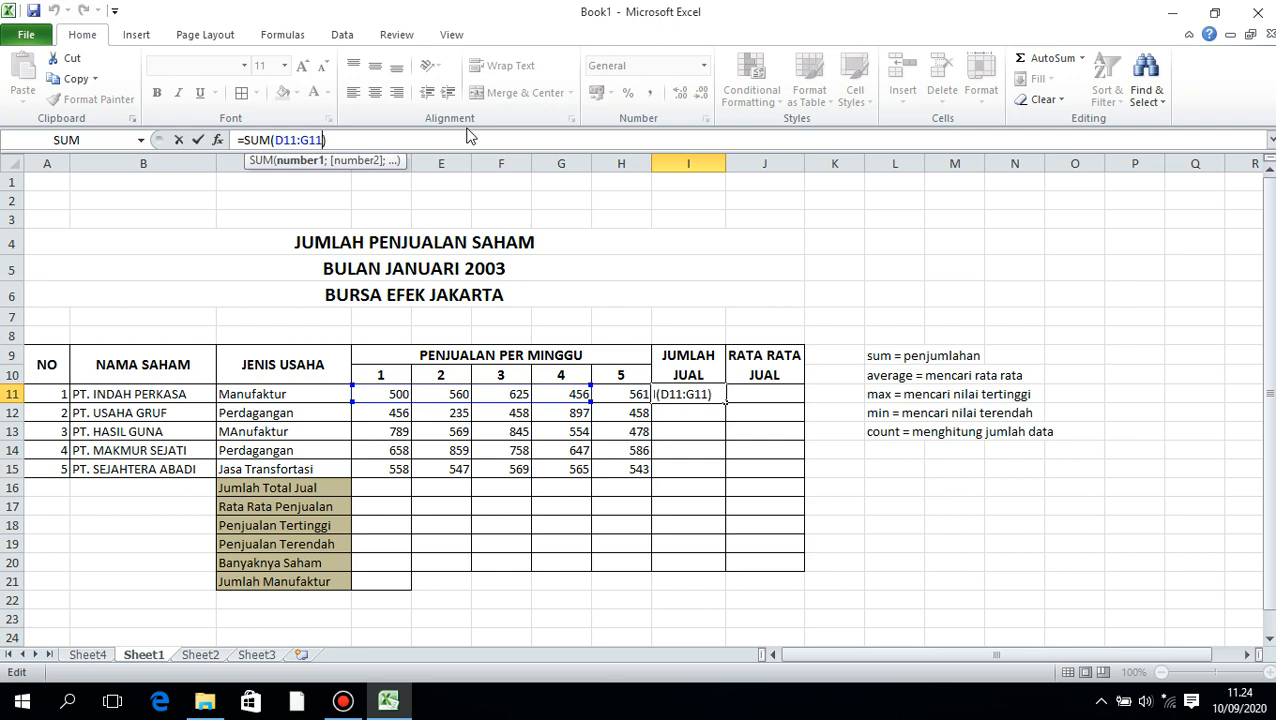
key("BackSpace")
key("BackSpace")
key("BackSpace")
key("BackSpace")
key("BackSpace")
key("BackSpace")
key("BackSpace")
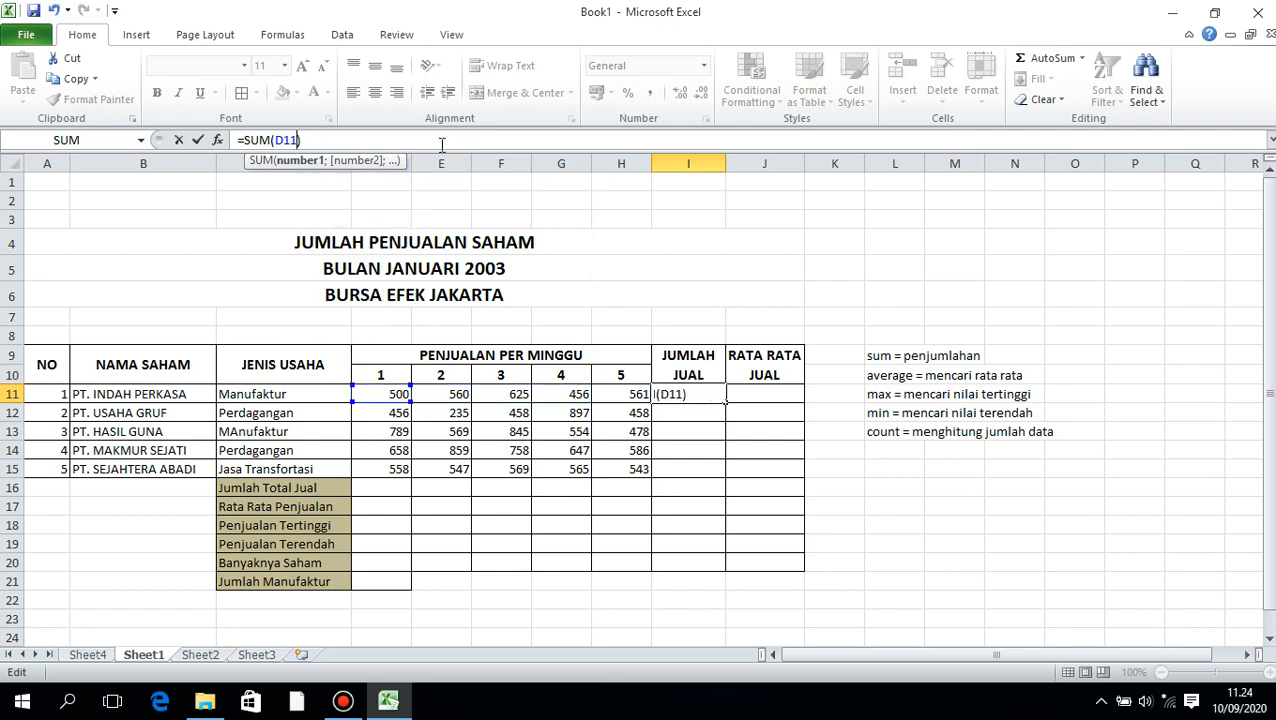
key("BackSpace")
key("BackSpace")
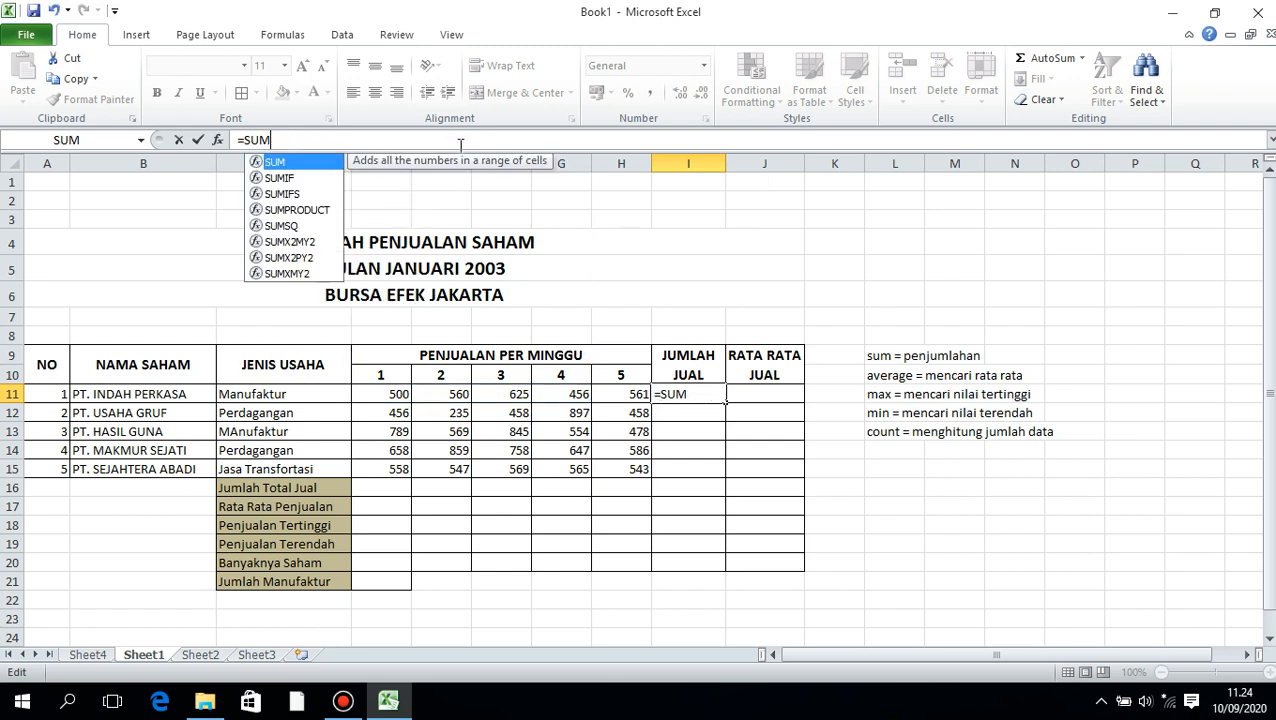
type("(")
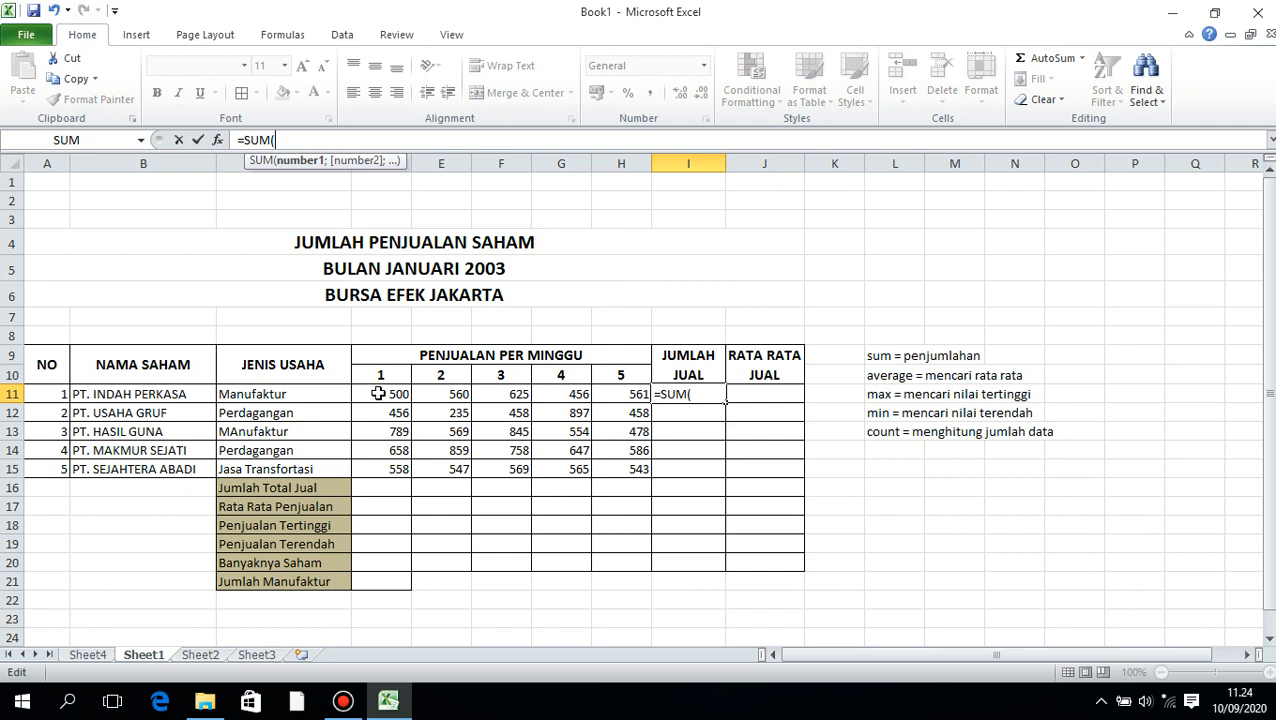
left_click_drag(388, 395, 618, 394)
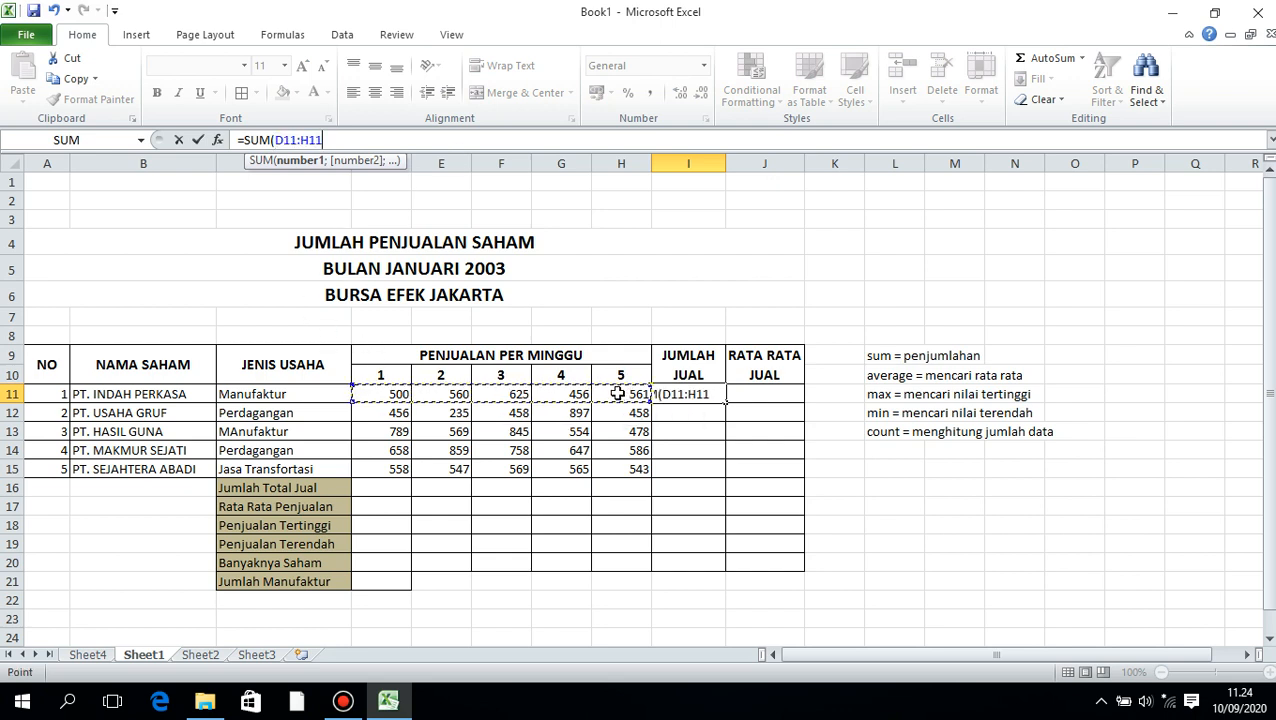
type(")")
key("Return")
left_click(677, 393)
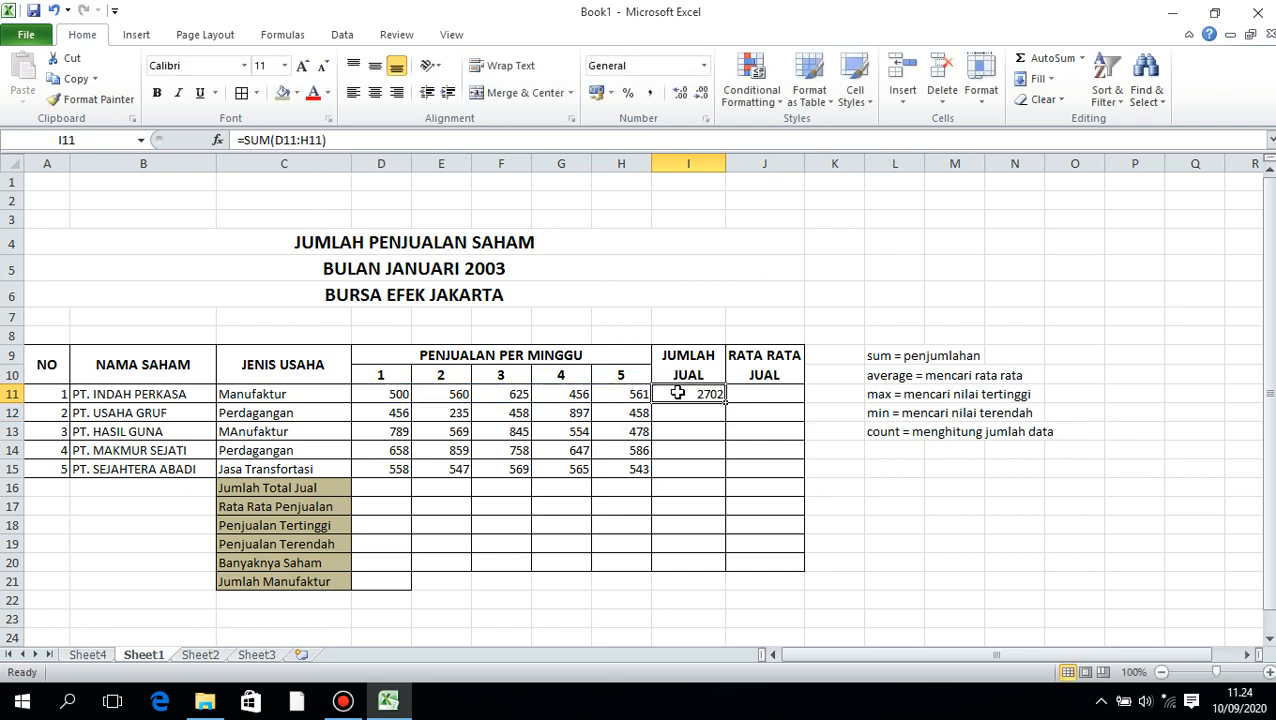
left_click_drag(728, 402, 722, 470)
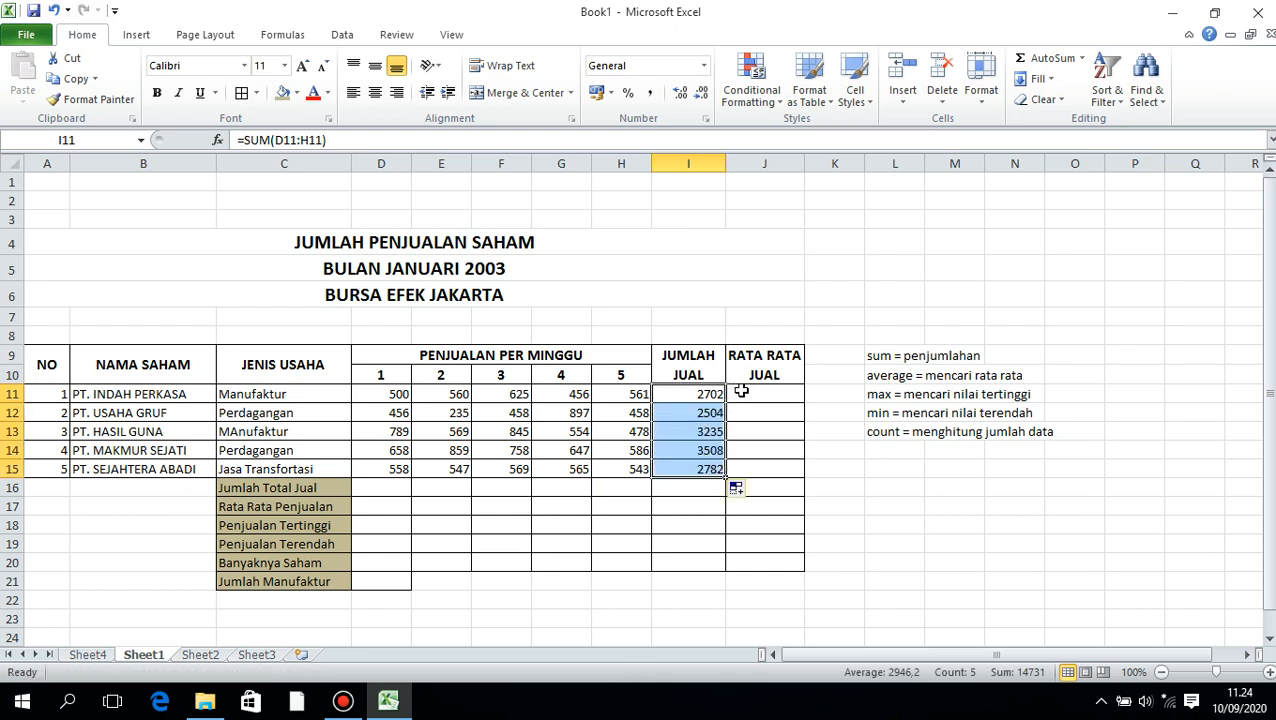
Enter =AVERAGE(D11:H11) in J11 and fill it down the RATA RATA JUAL column to J15
left_click(750, 395)
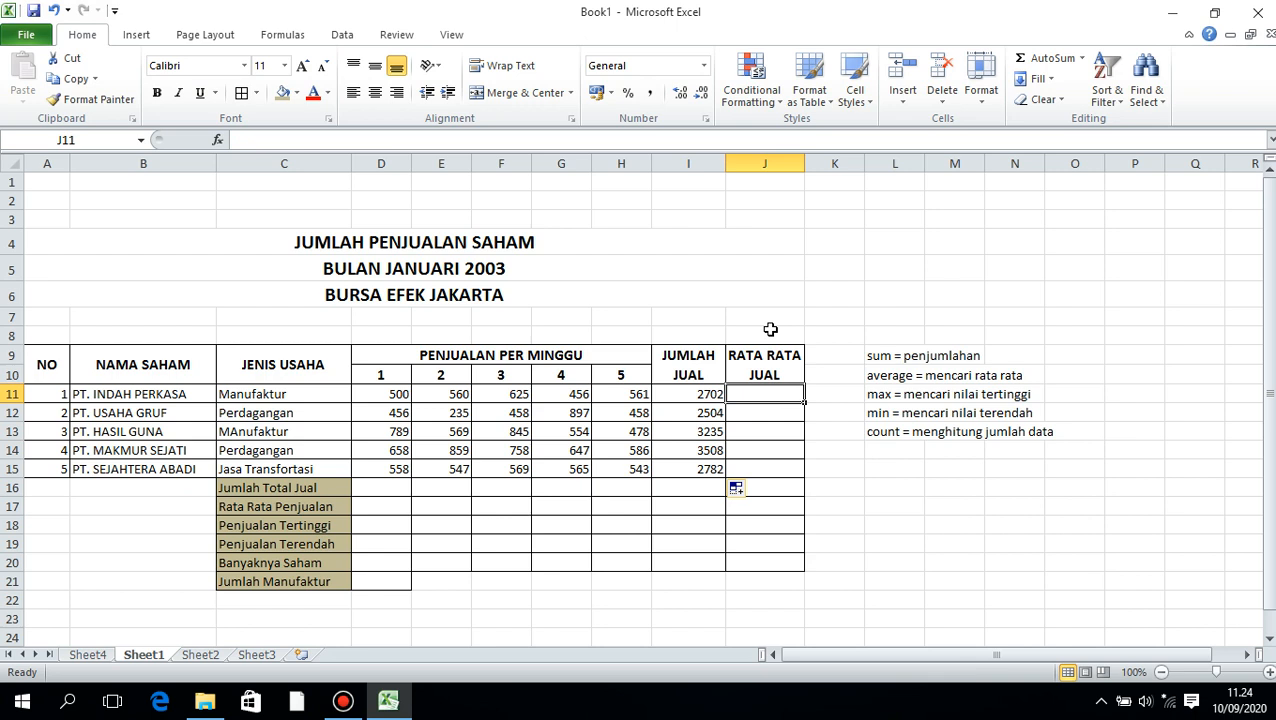
type("=")
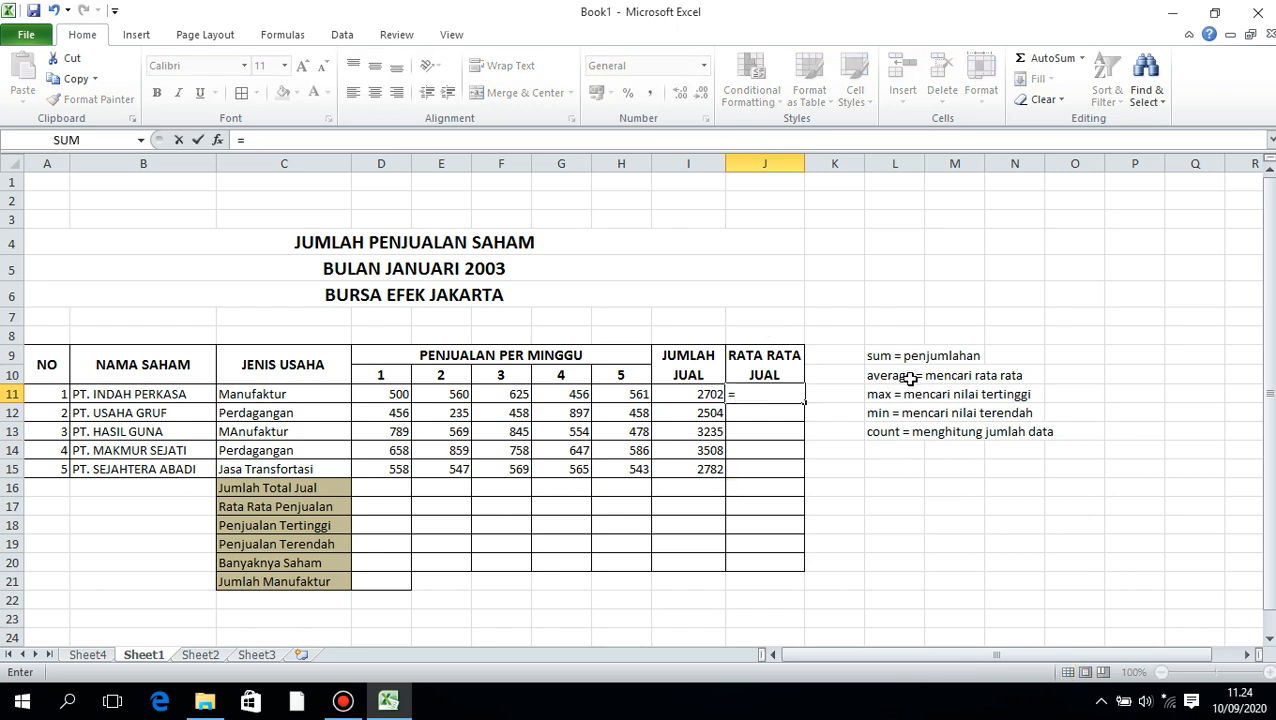
type("aver")
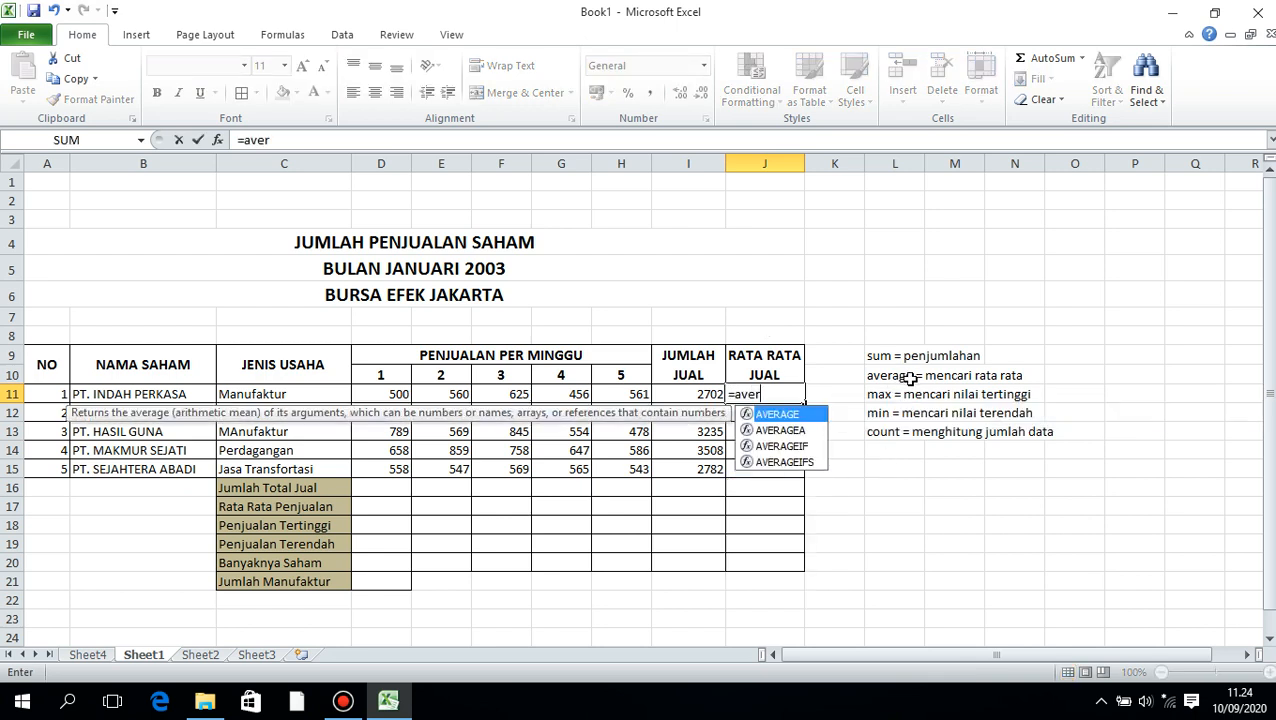
key("Tab")
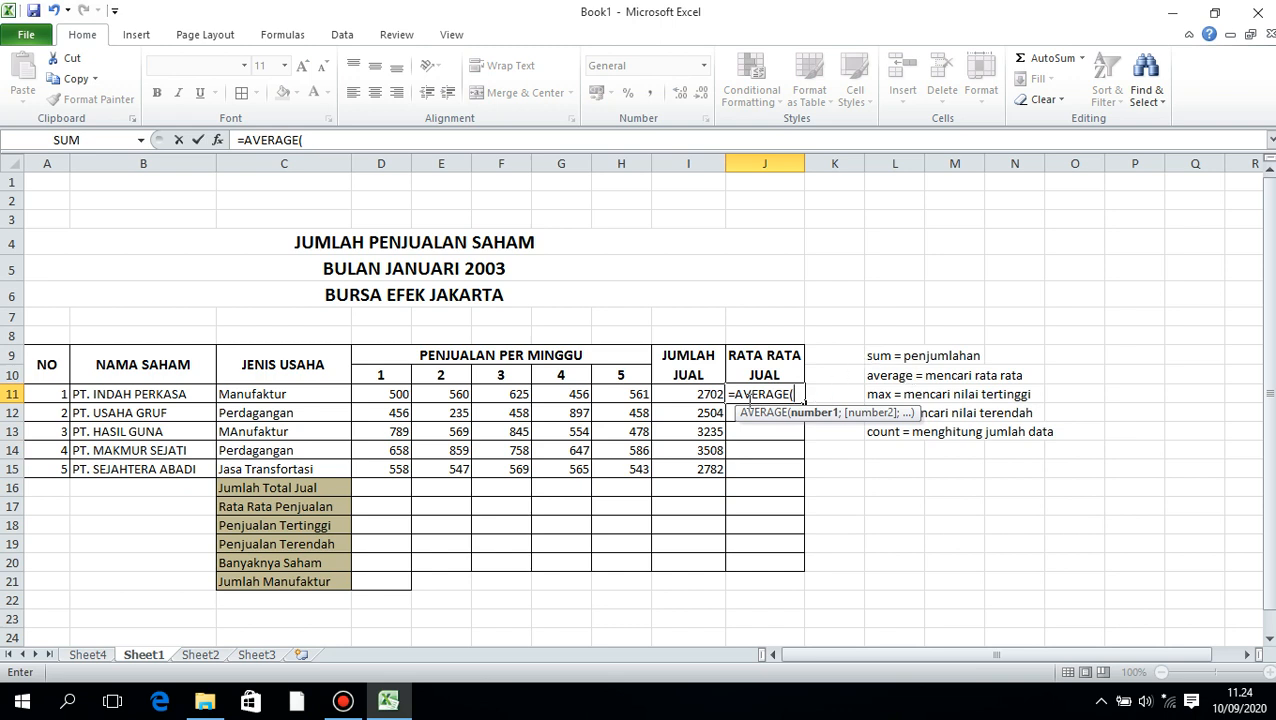
left_click_drag(396, 395, 620, 396)
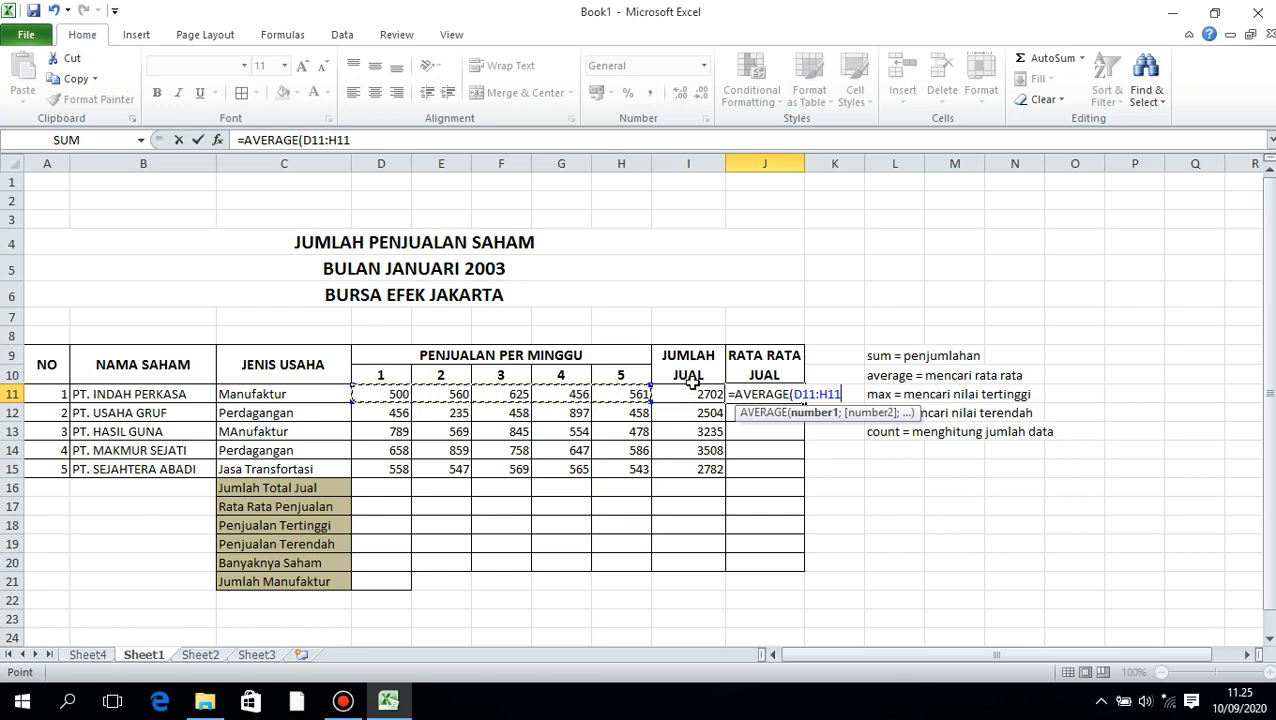
key("Return")
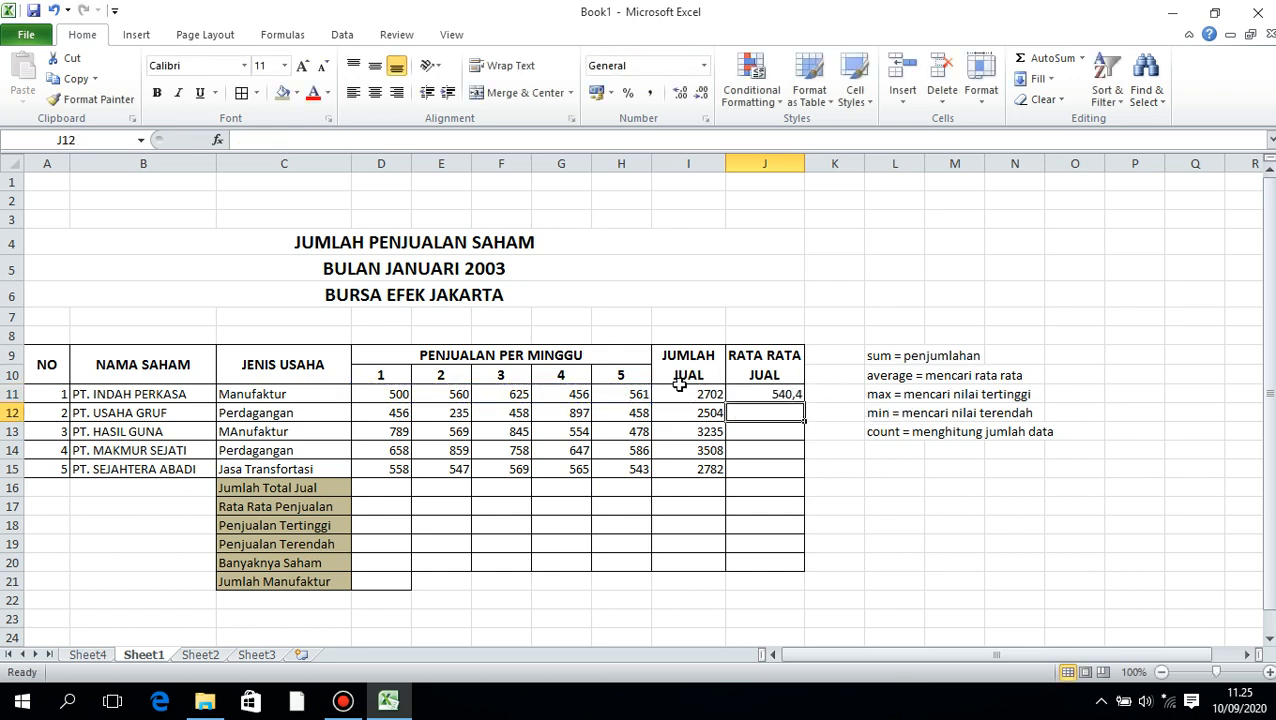
left_click(796, 395)
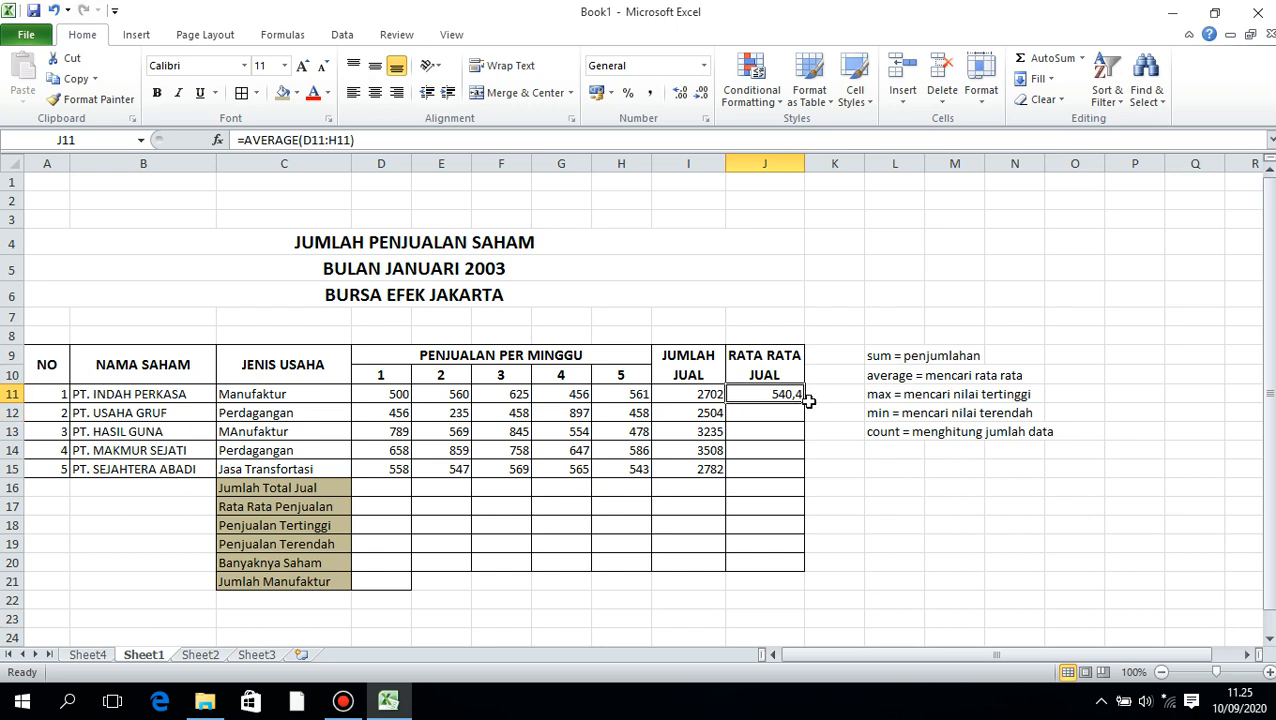
left_click_drag(808, 410, 806, 478)
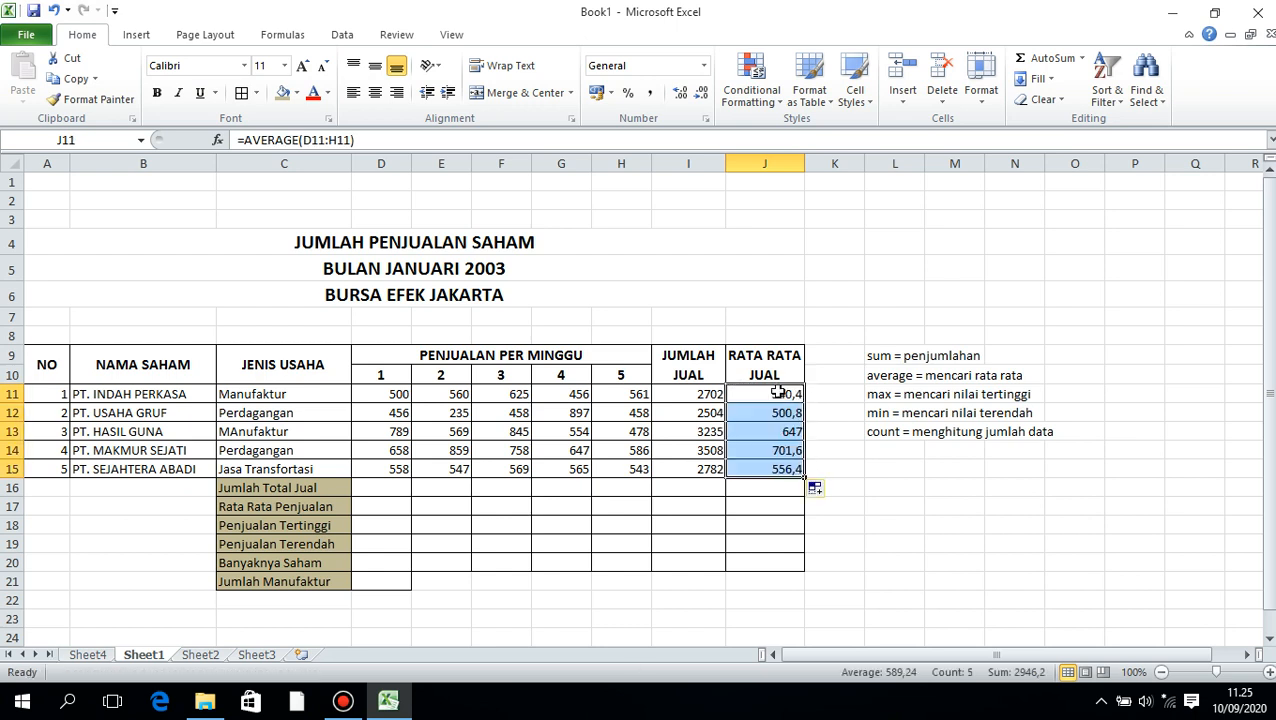
left_click(730, 393)
left_click(690, 393)
left_click(762, 448)
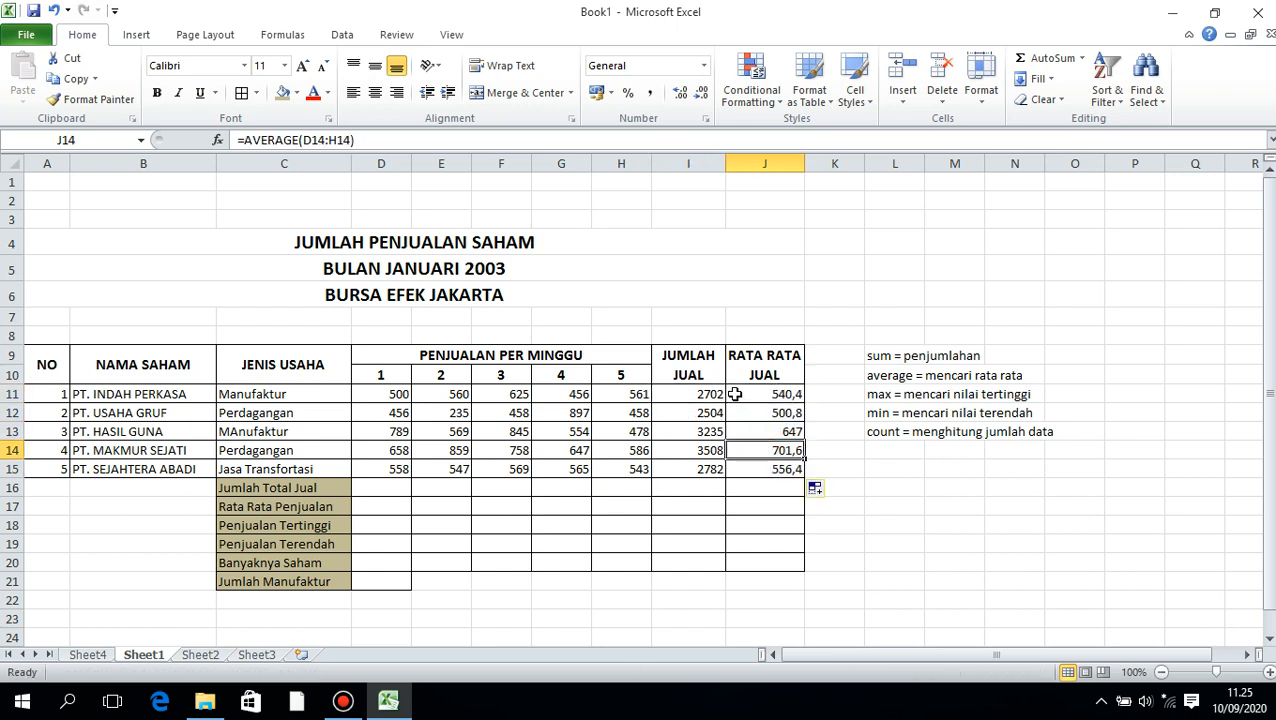
left_click(731, 395)
left_click(686, 392)
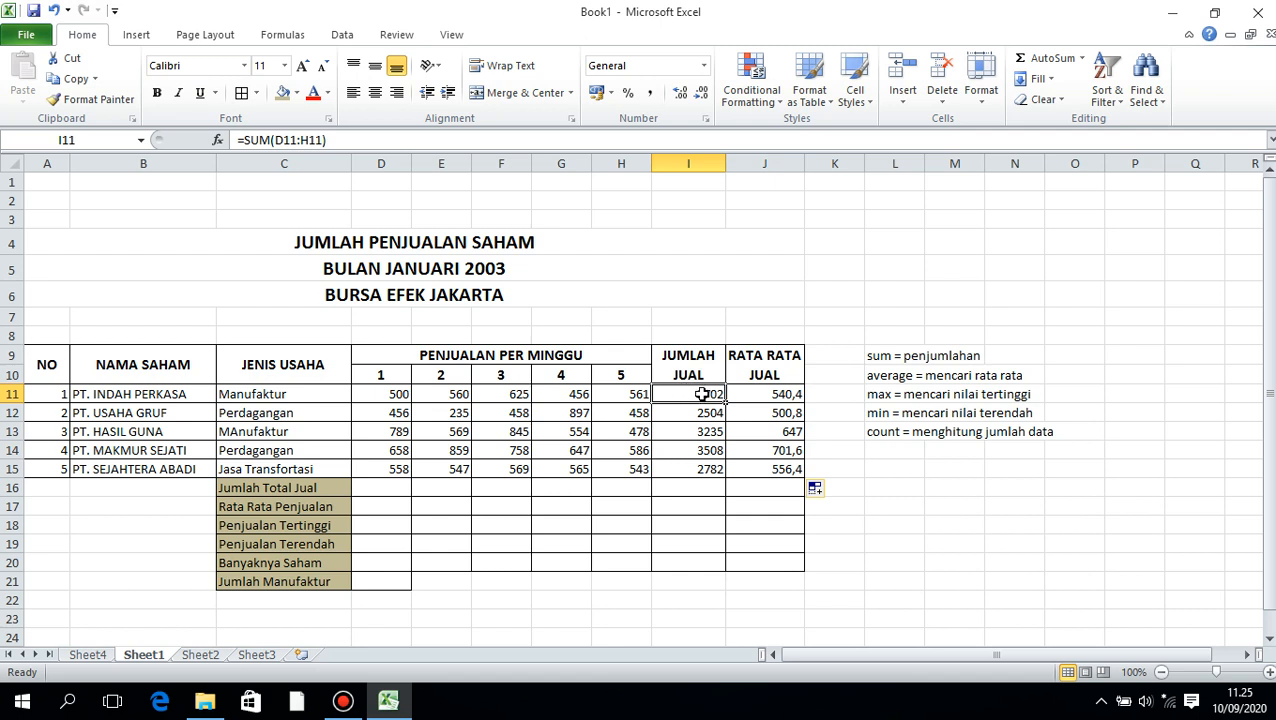
Enter the formula =SUM(D11:D15) in D16 of the Jumlah Total Jual row
left_click(370, 487)
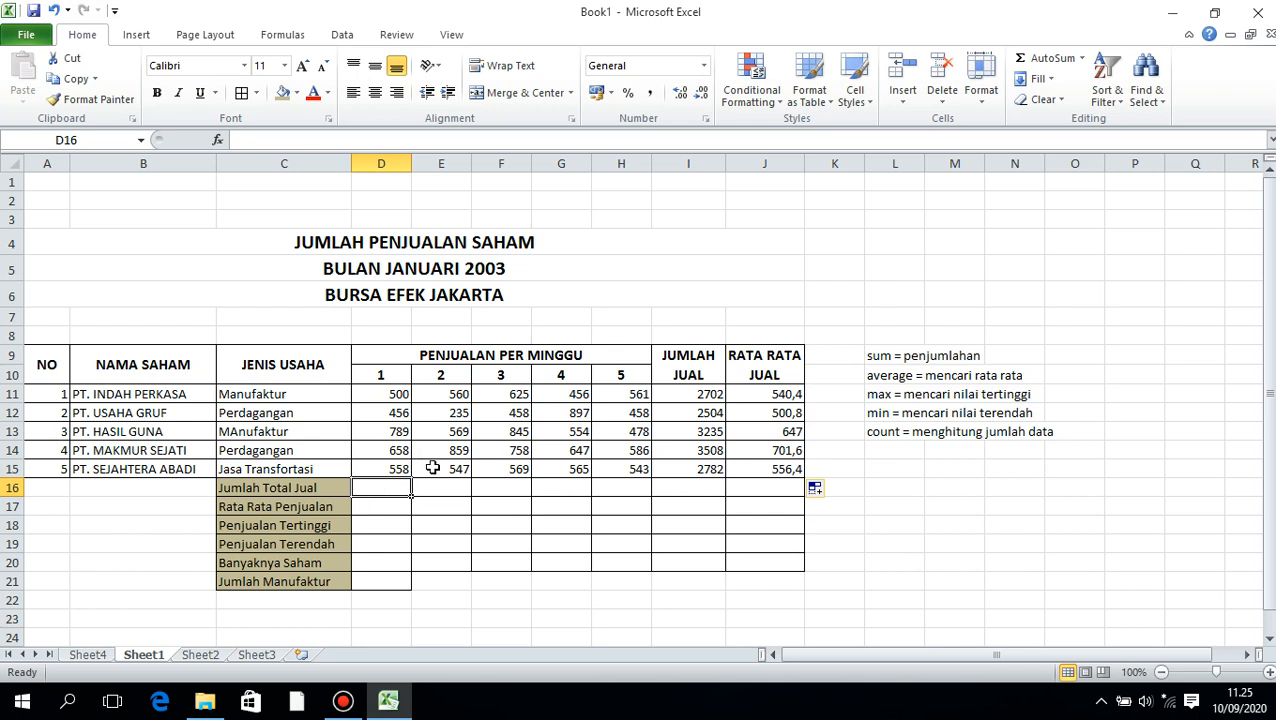
type("=")
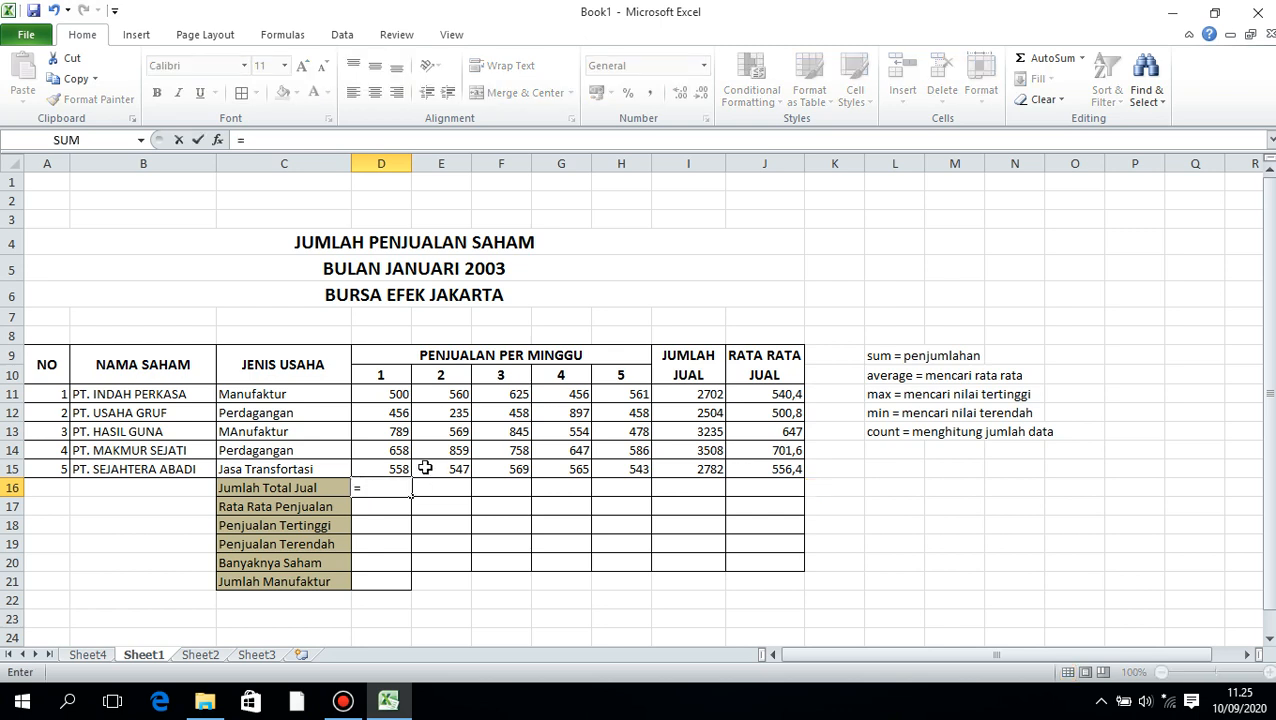
type("s")
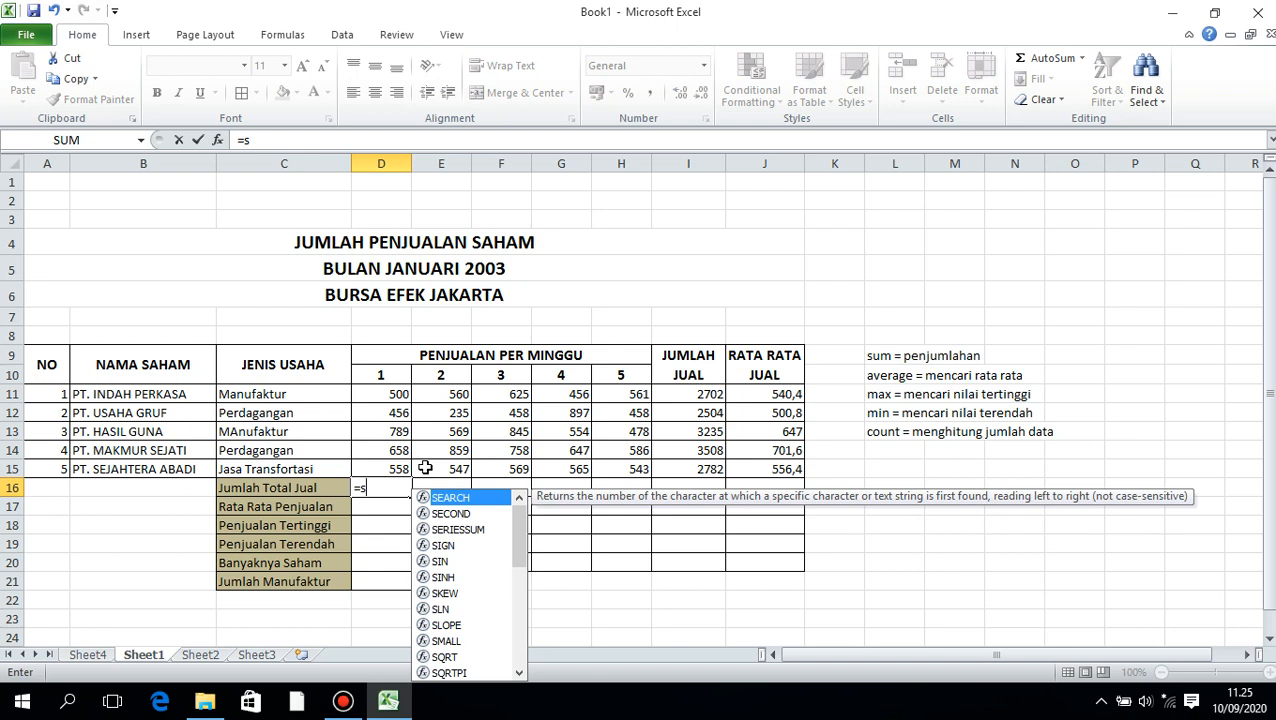
type("um")
key("Tab")
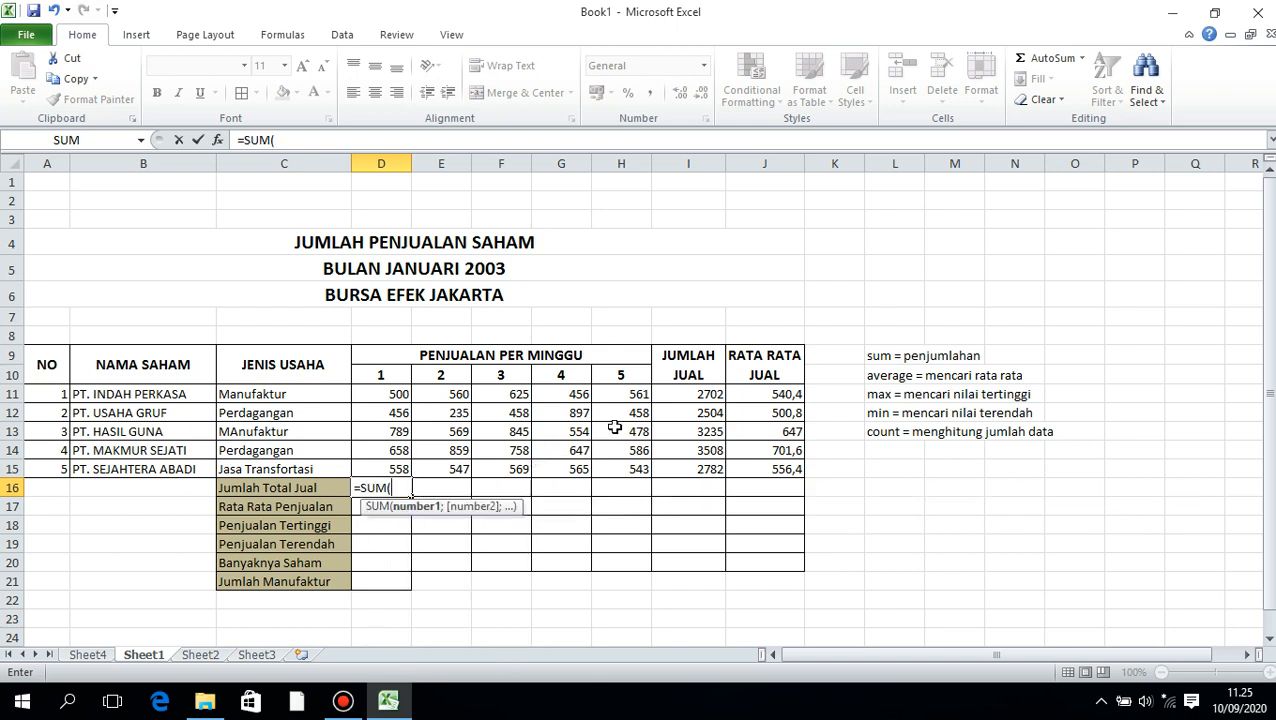
mouse_move(684, 395)
left_mouse_down()
mouse_move(685, 415)
mouse_move(691, 395)
left_mouse_up()
left_click_drag(391, 394, 390, 466)
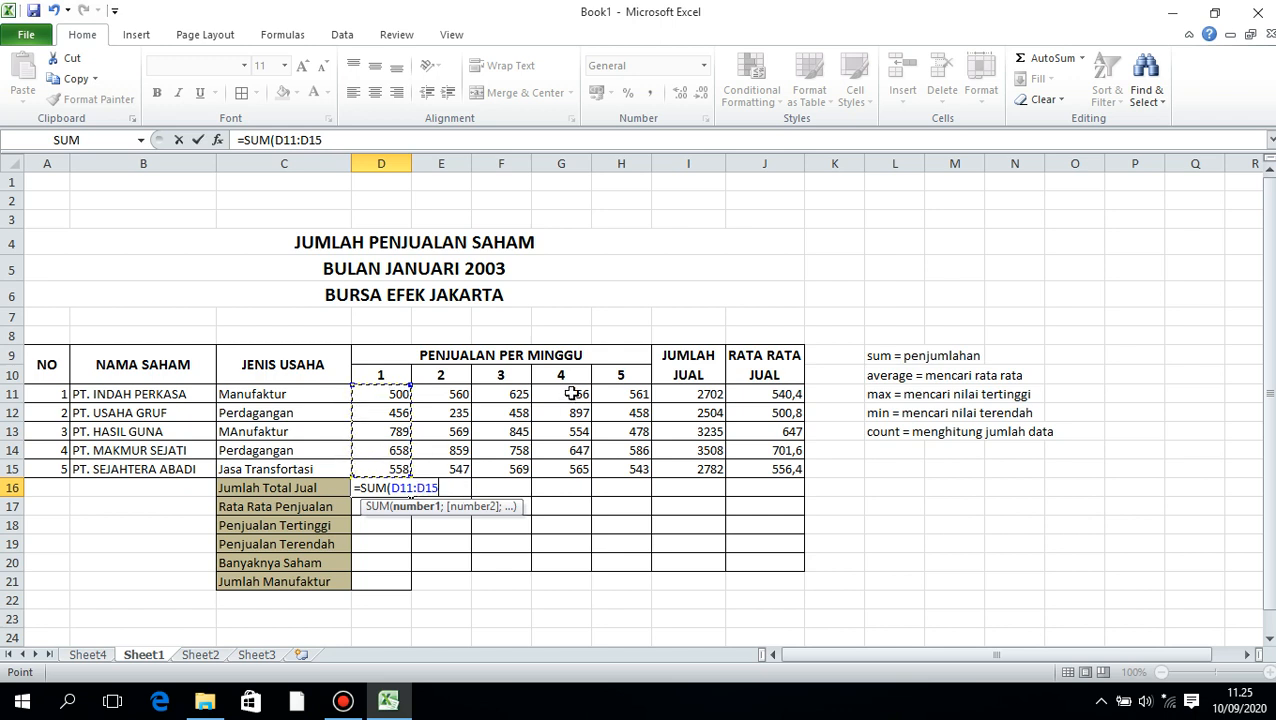
type(")")
key("Return")
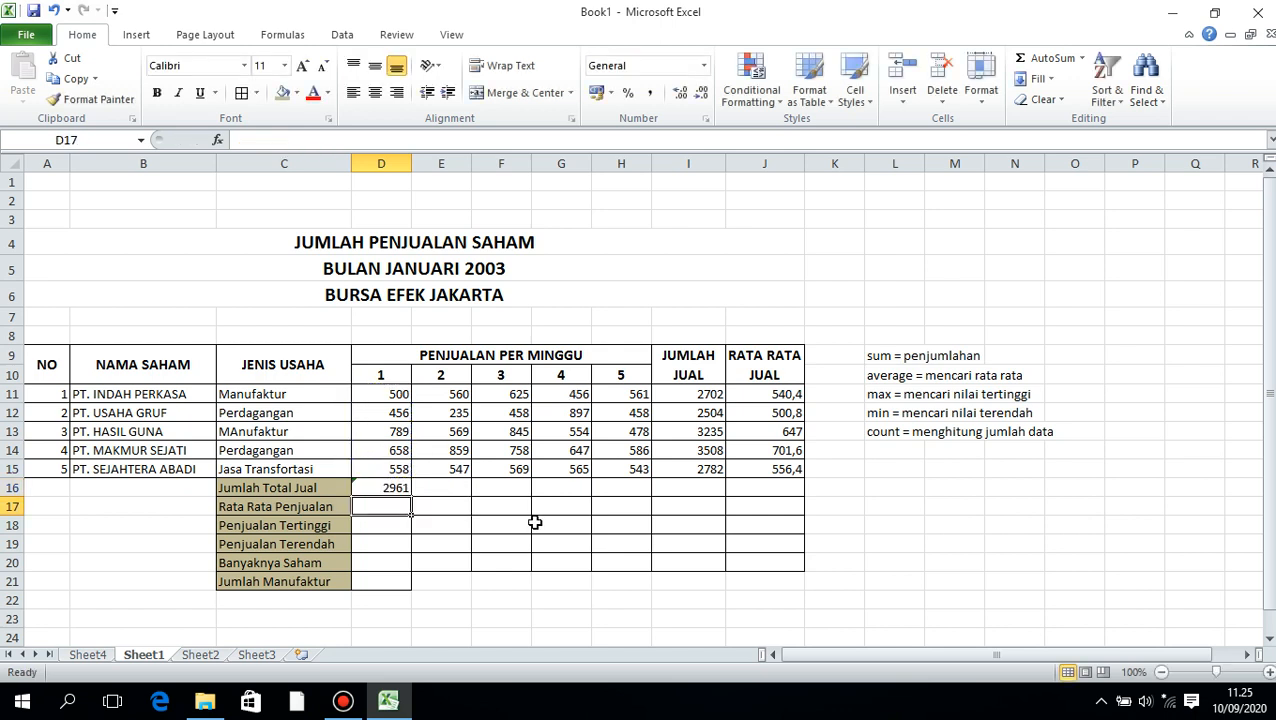
Fill the total formula in D16 across the Jumlah Total Jual row to J16
left_click(370, 487)
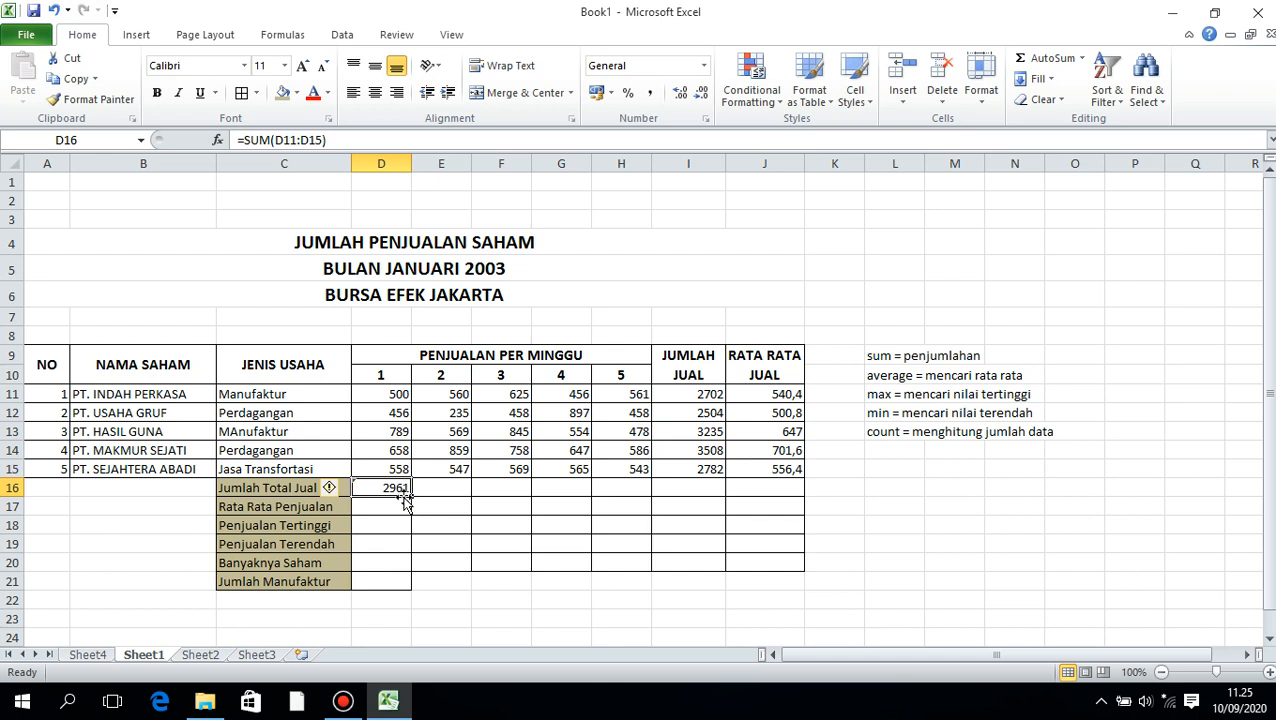
left_click_drag(410, 496, 706, 499)
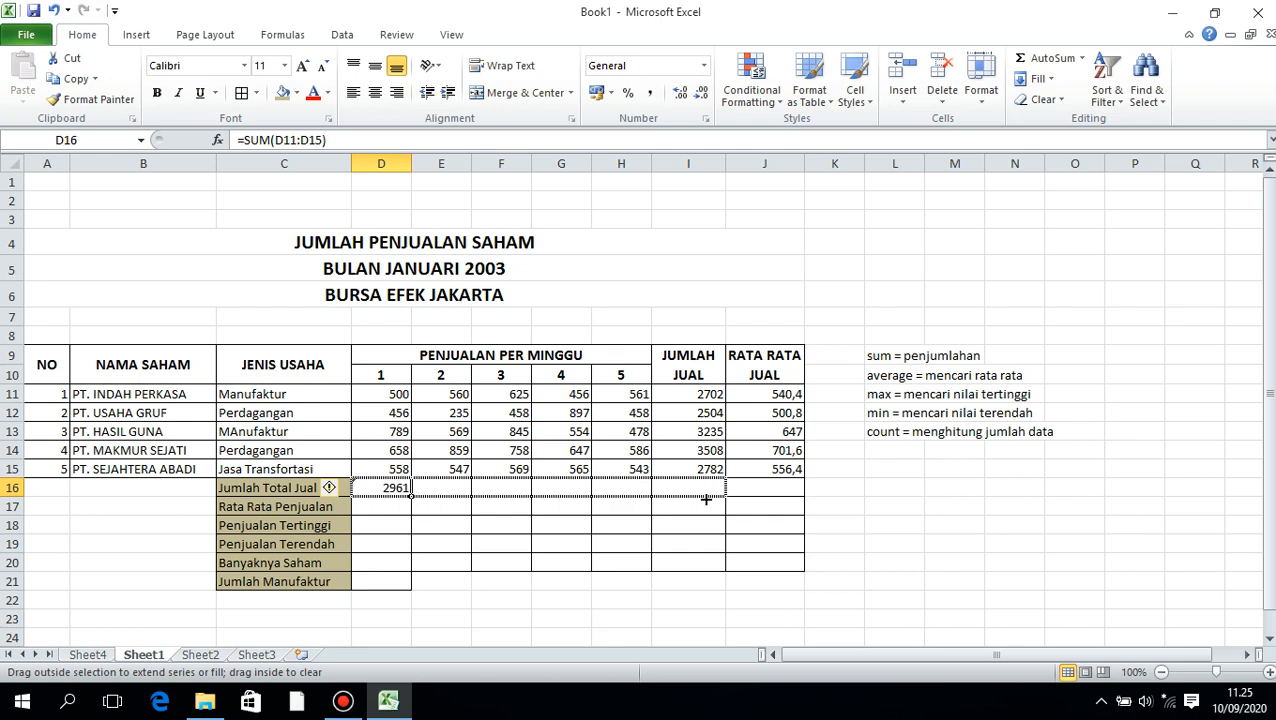
left_click_drag(706, 499, 706, 499)
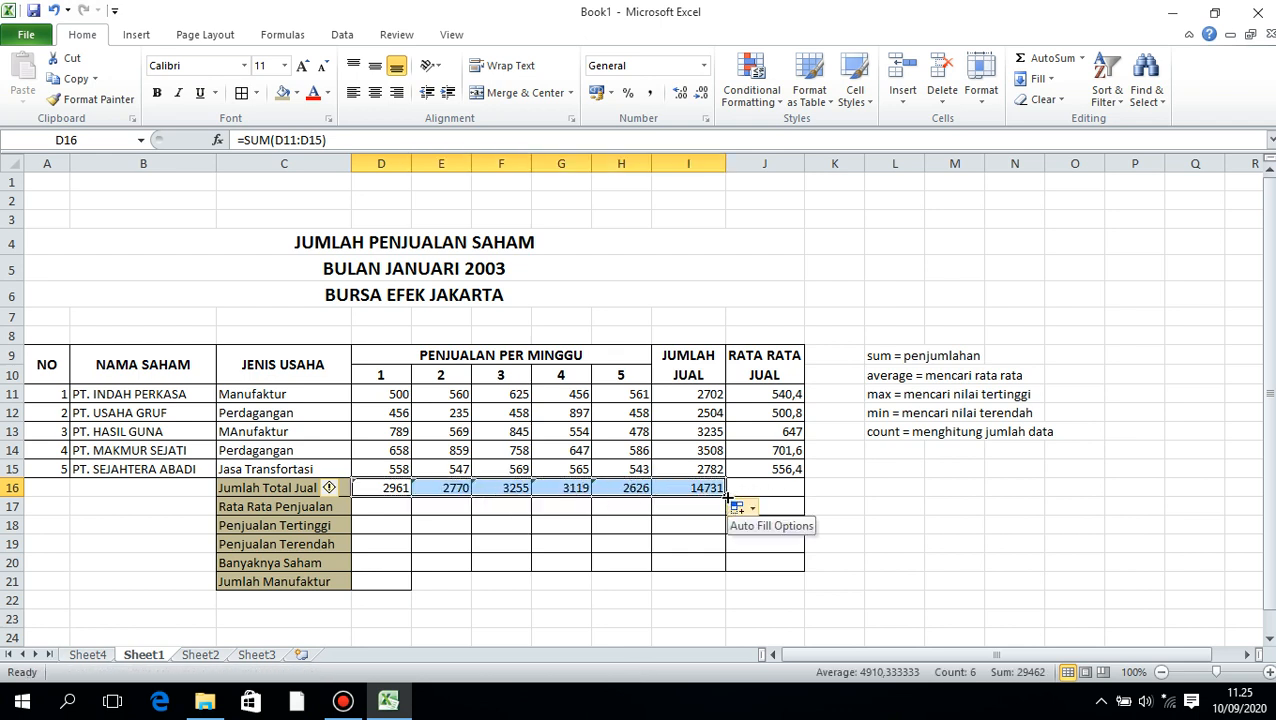
left_click_drag(727, 496, 785, 497)
left_click(621, 501)
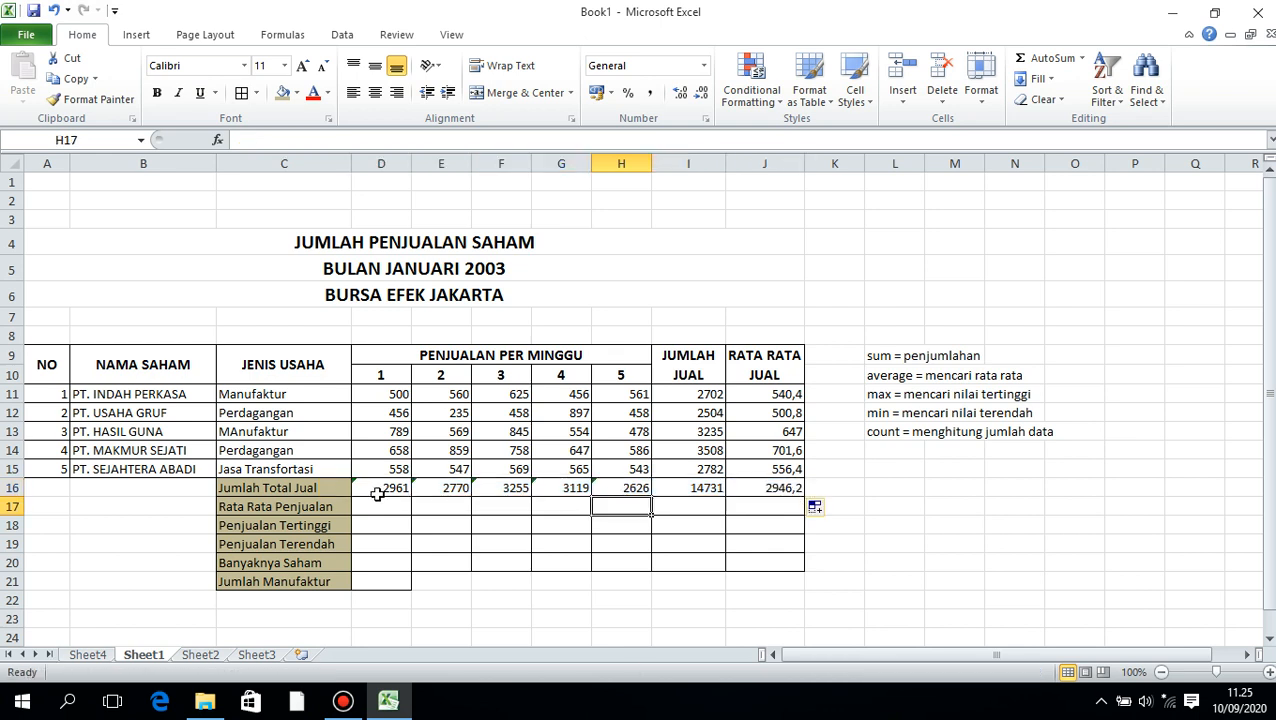
left_click(390, 490)
Enter =AVERAGE(D11:D15) in D17 of the Rata Rata Penjualan row and fill it across to J17
left_click(384, 505)
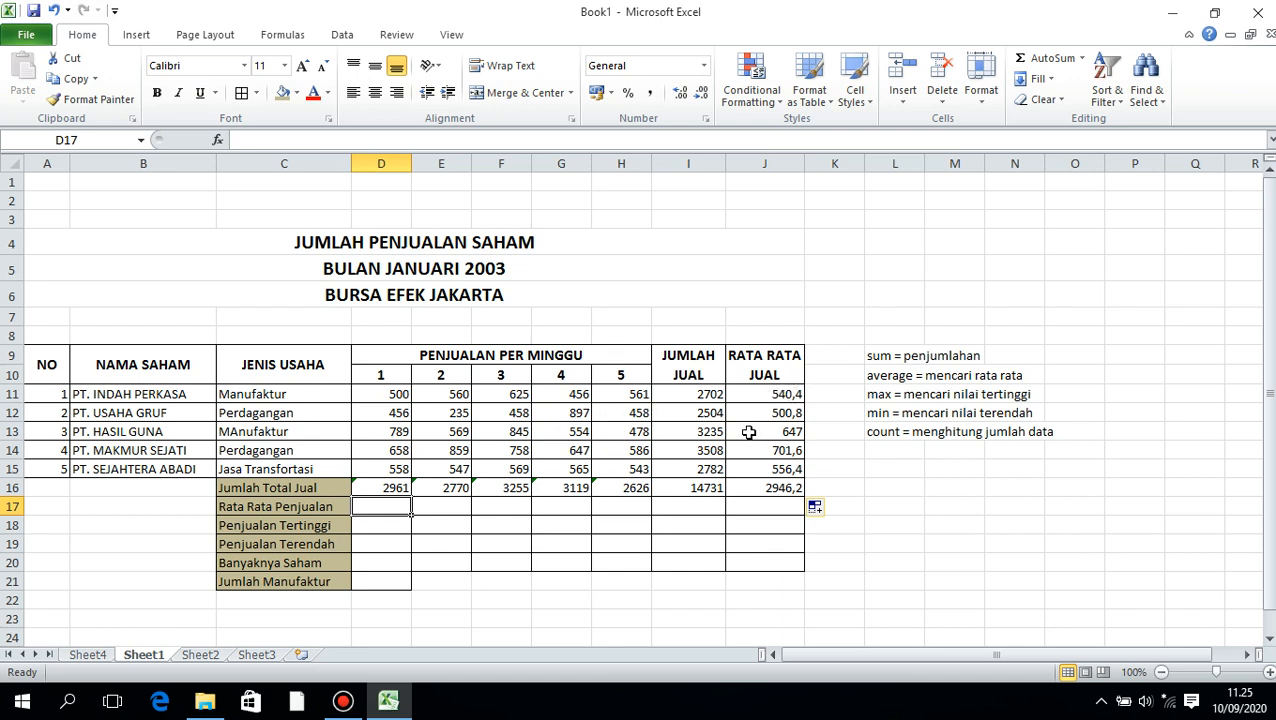
type("=")
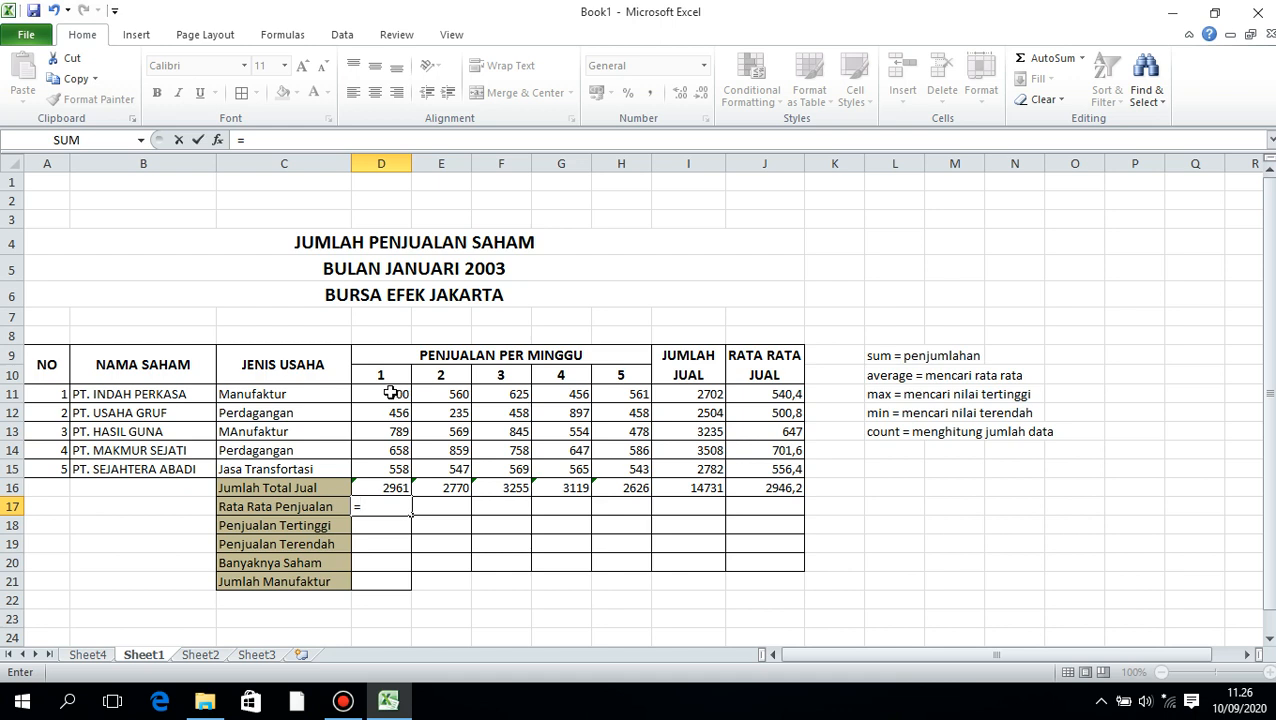
type("av")
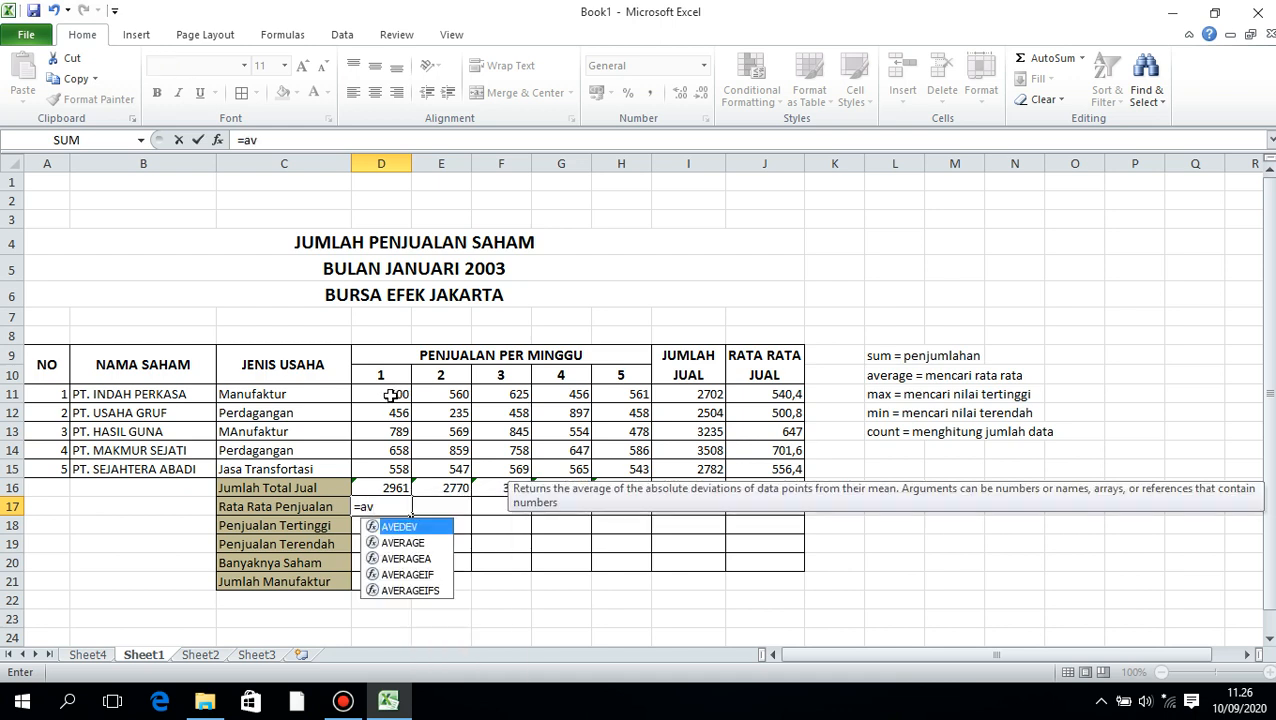
key("Down")
key("Tab")
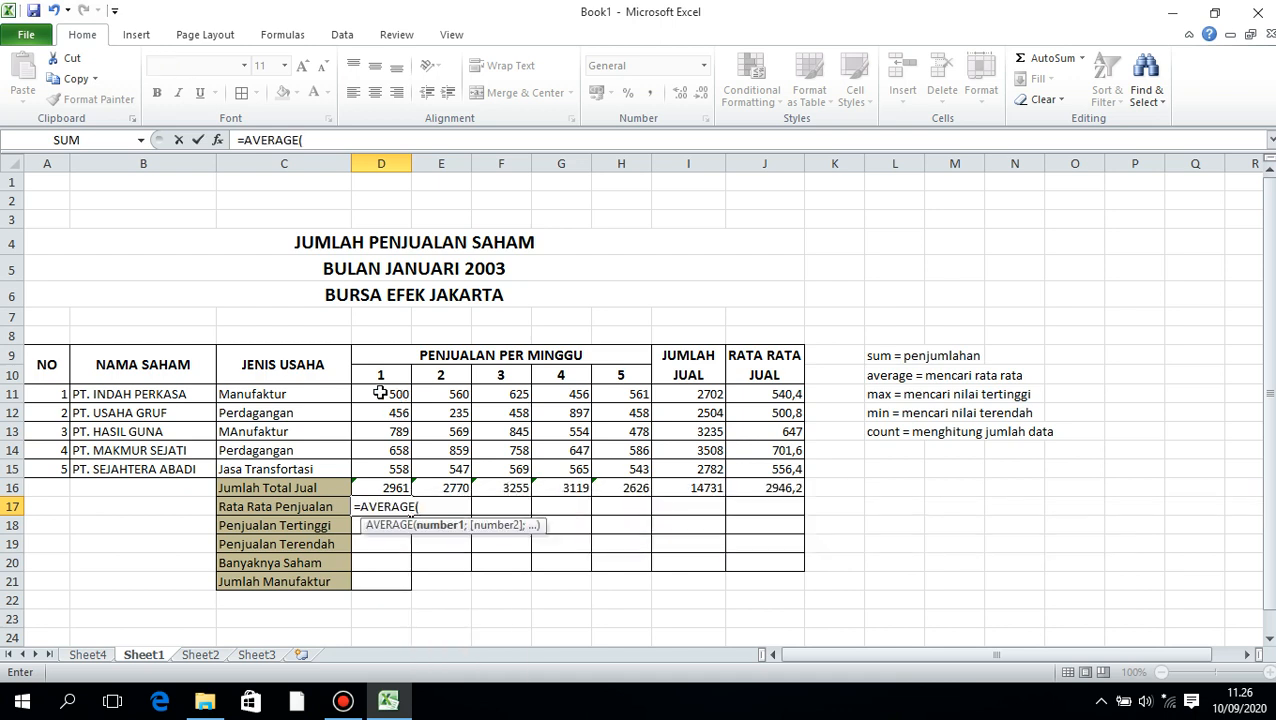
left_click_drag(380, 398, 380, 464)
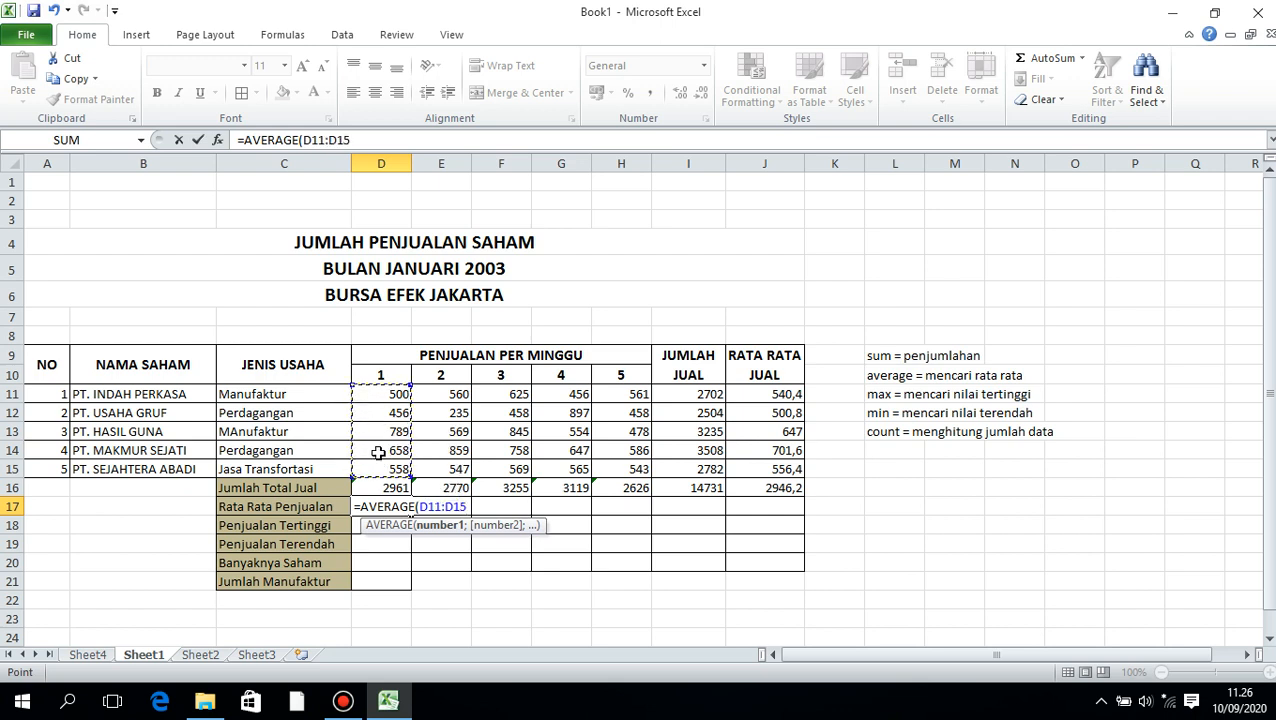
type(")")
key("Return")
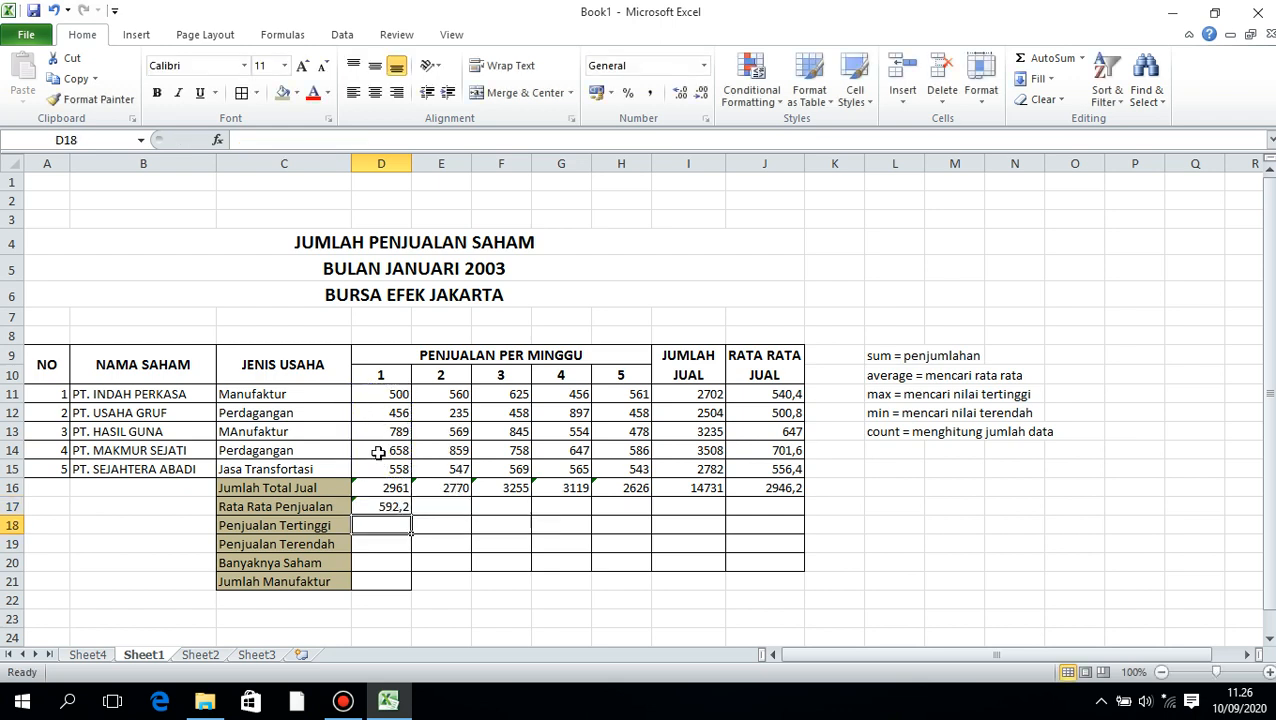
left_click(377, 505)
left_click_drag(409, 517, 780, 521)
left_click(490, 522)
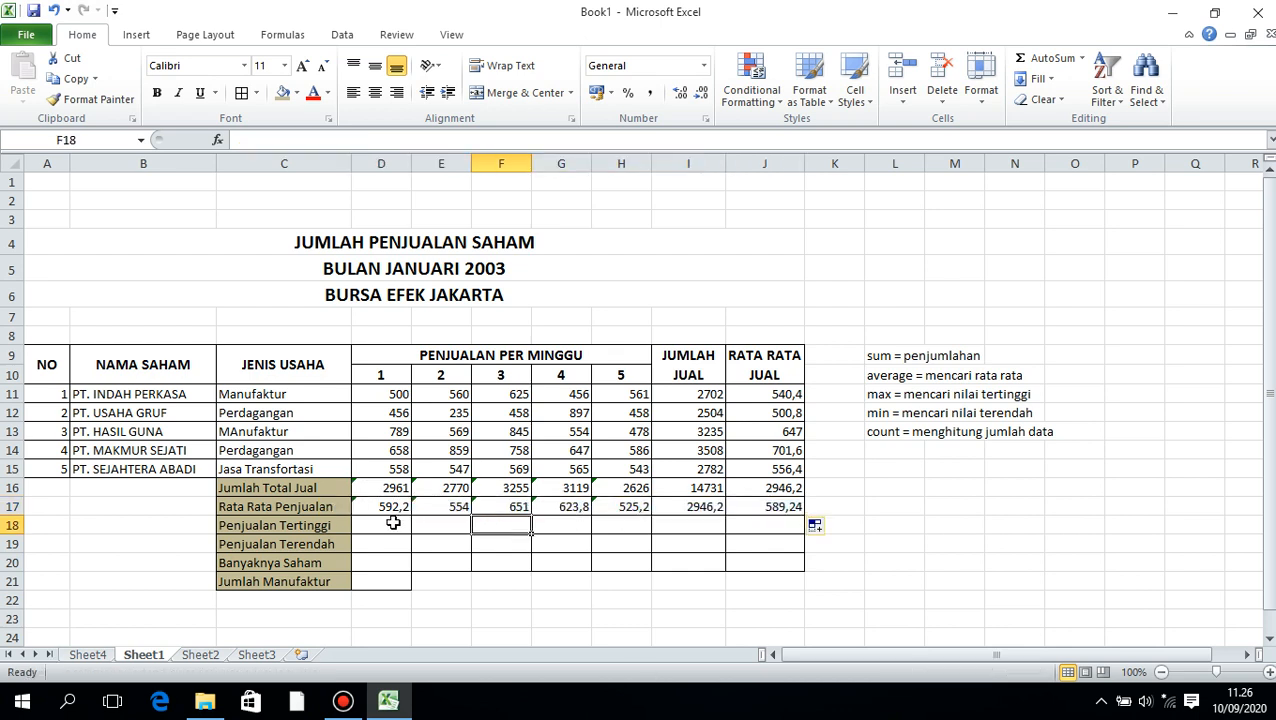
Enter =MAX(D11:D15) in D18 of the Penjualan Tertinggi row and fill it across to J18
left_click(390, 521)
type("=")
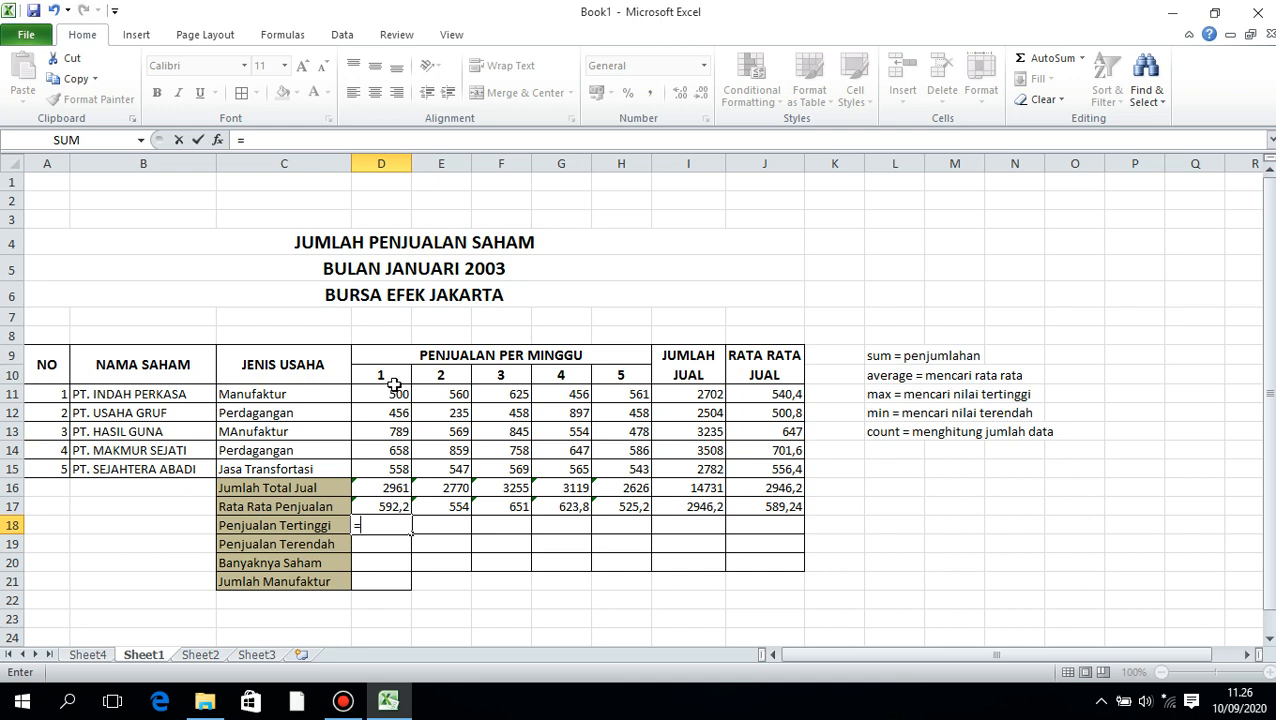
type("max")
key("Tab")
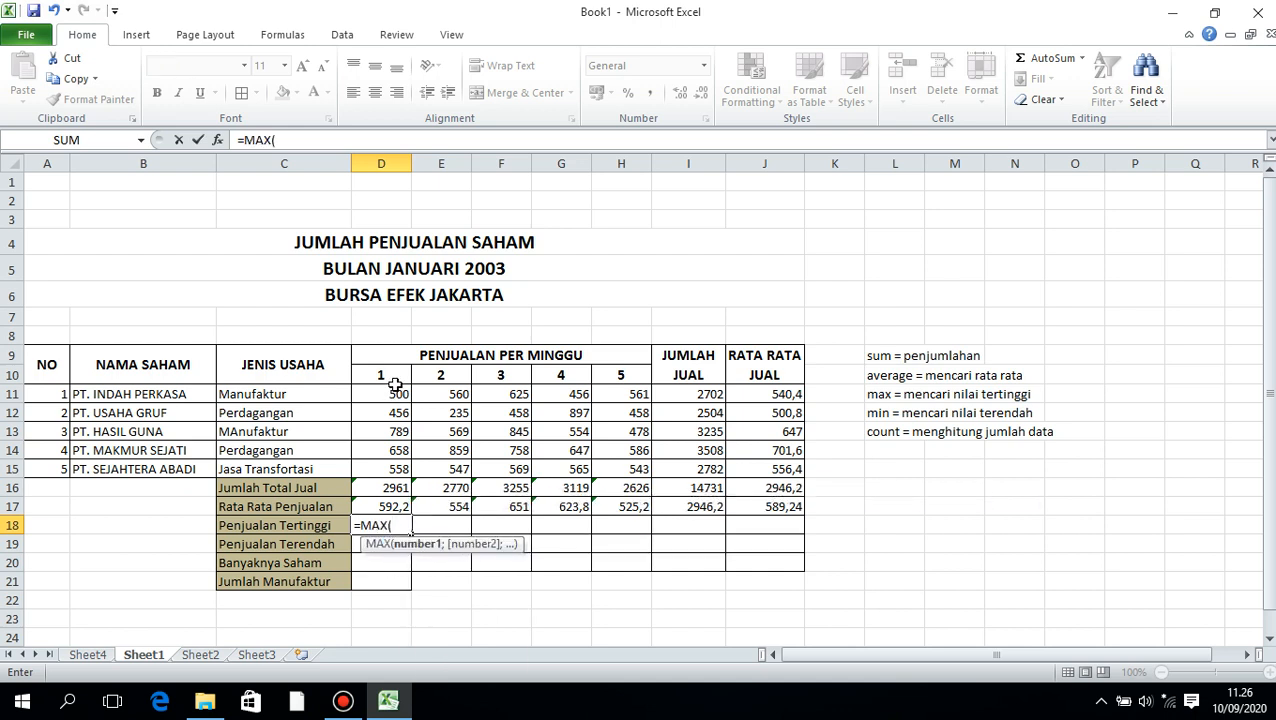
left_click_drag(396, 390, 383, 465)
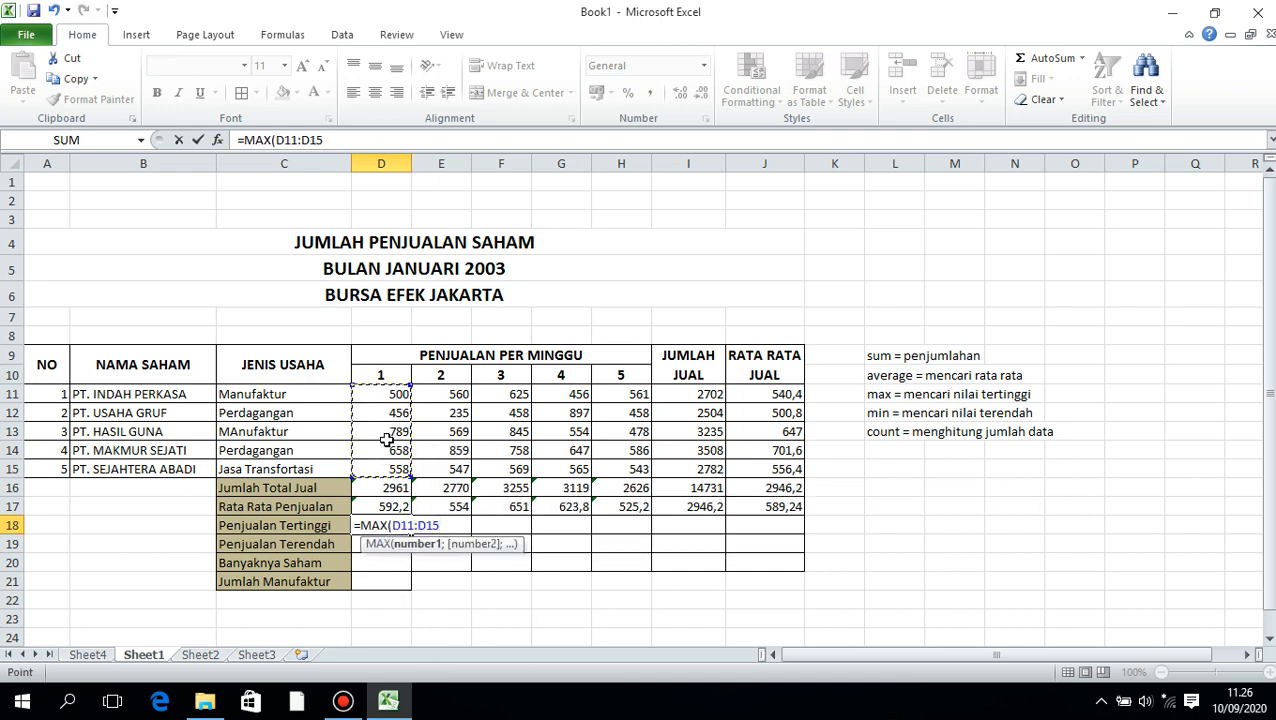
type(")")
key("Return")
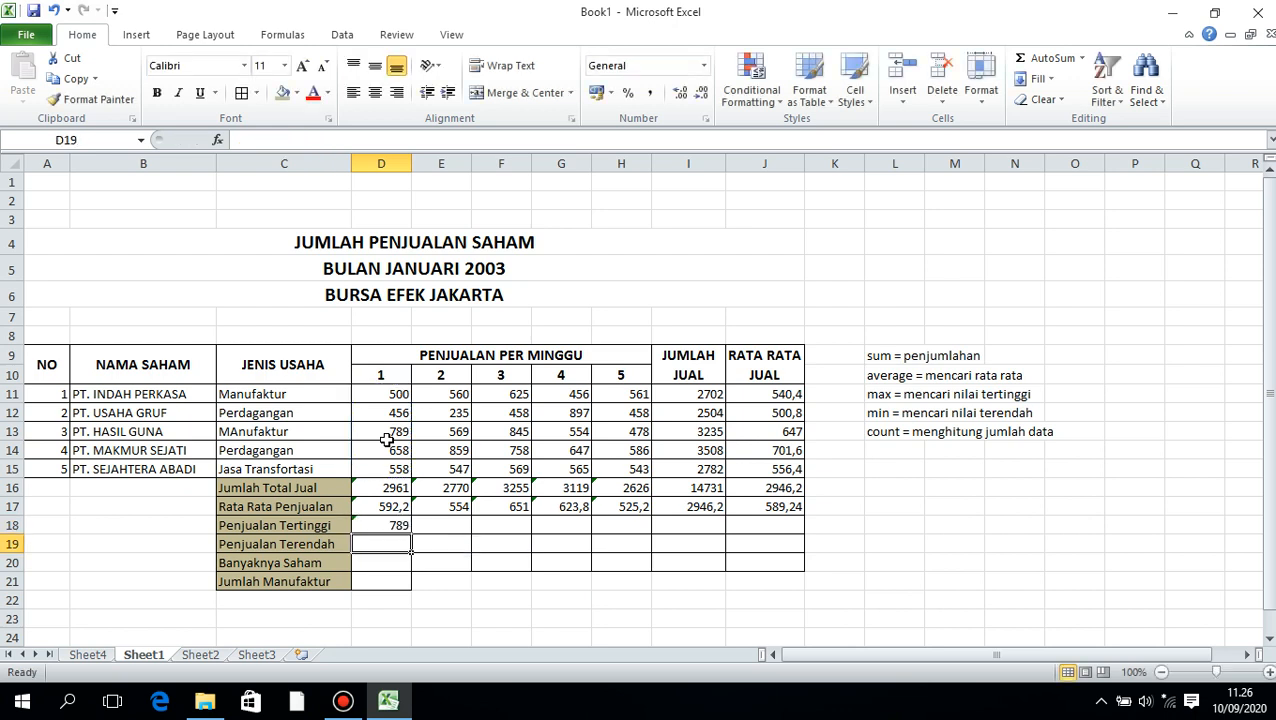
left_click(398, 527)
left_click_drag(410, 534, 780, 540)
Enter =MIN(D11:D15) in D19 of the Penjualan Terendah row and fill it across to J19
left_click(400, 545)
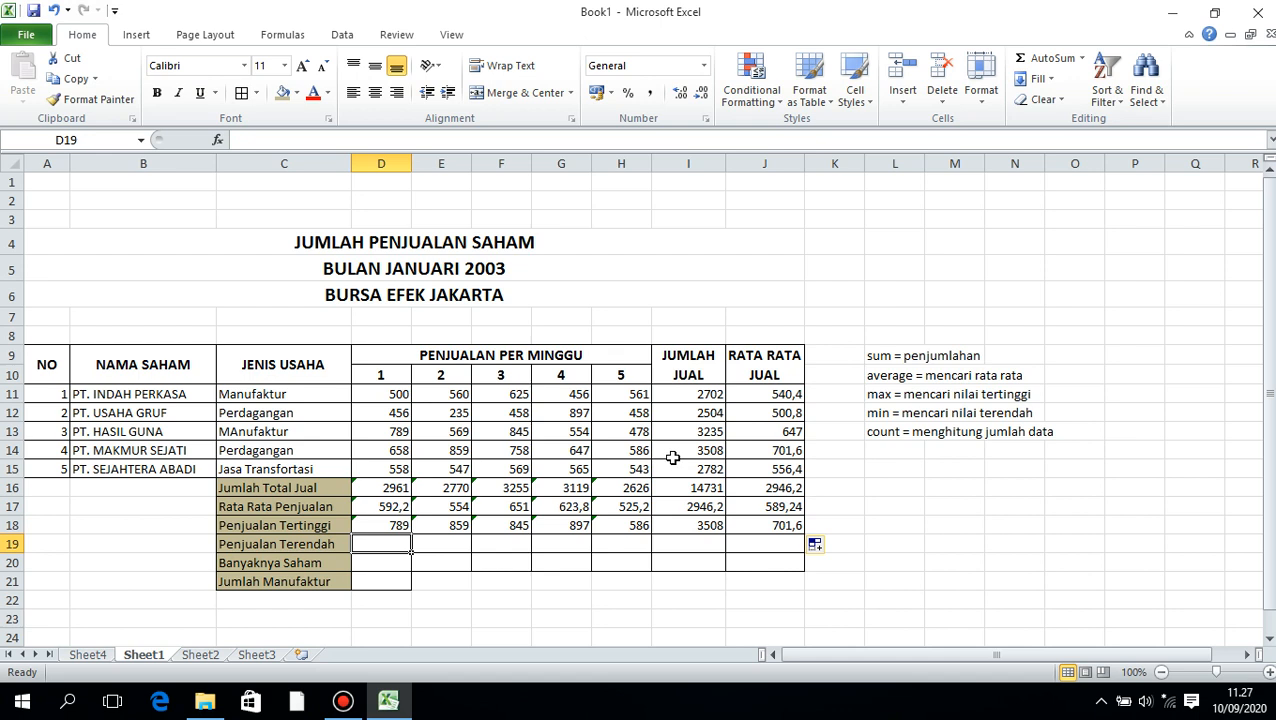
type("=min")
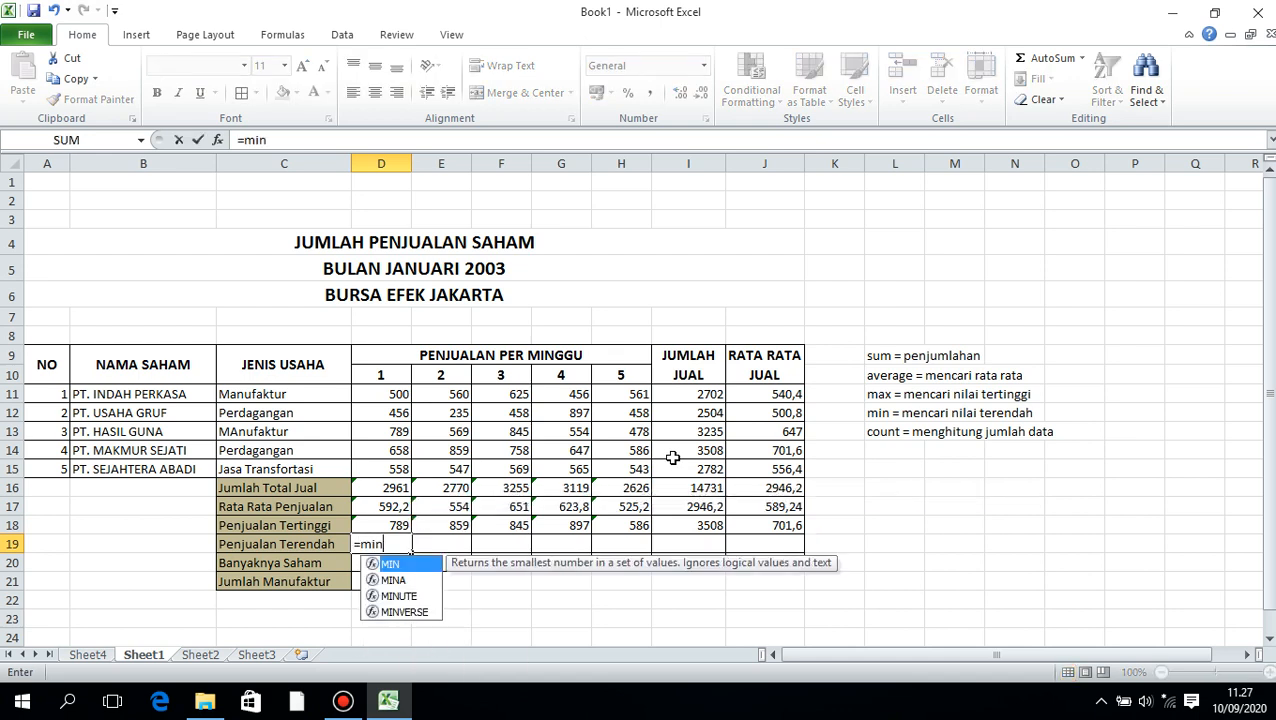
key("Tab")
left_click_drag(395, 392, 395, 467)
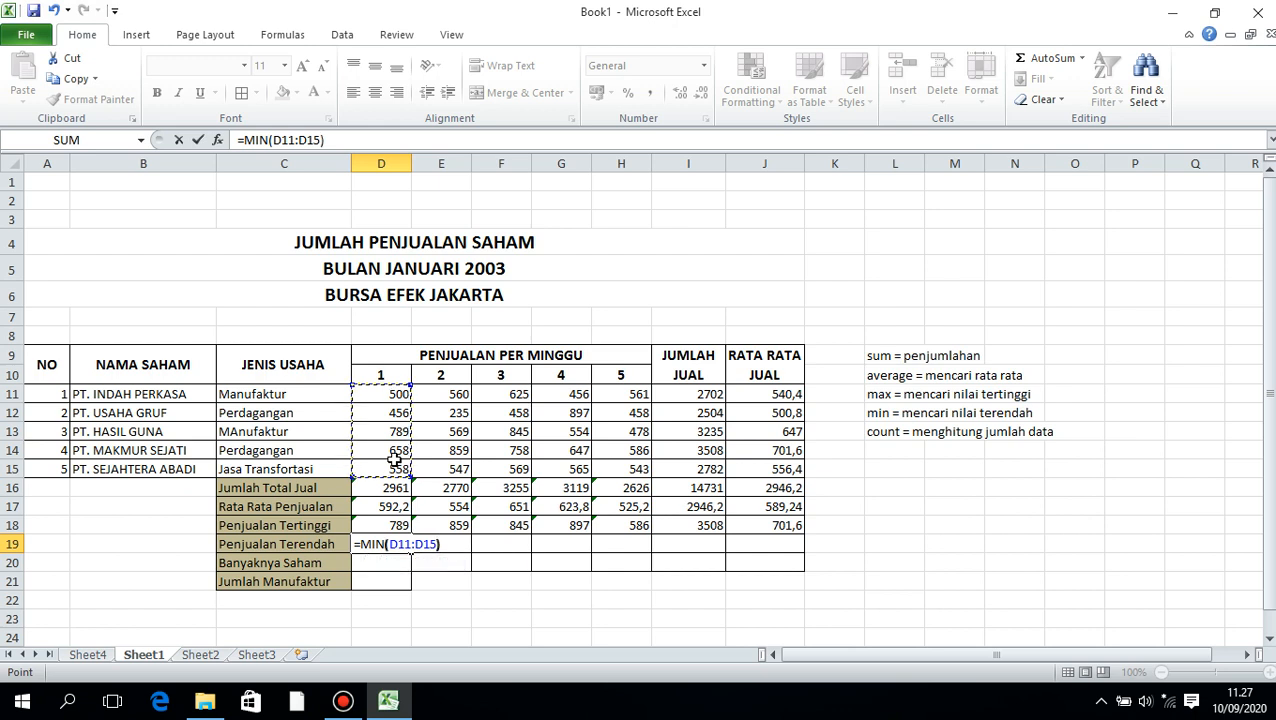
key("Return")
left_click(372, 543)
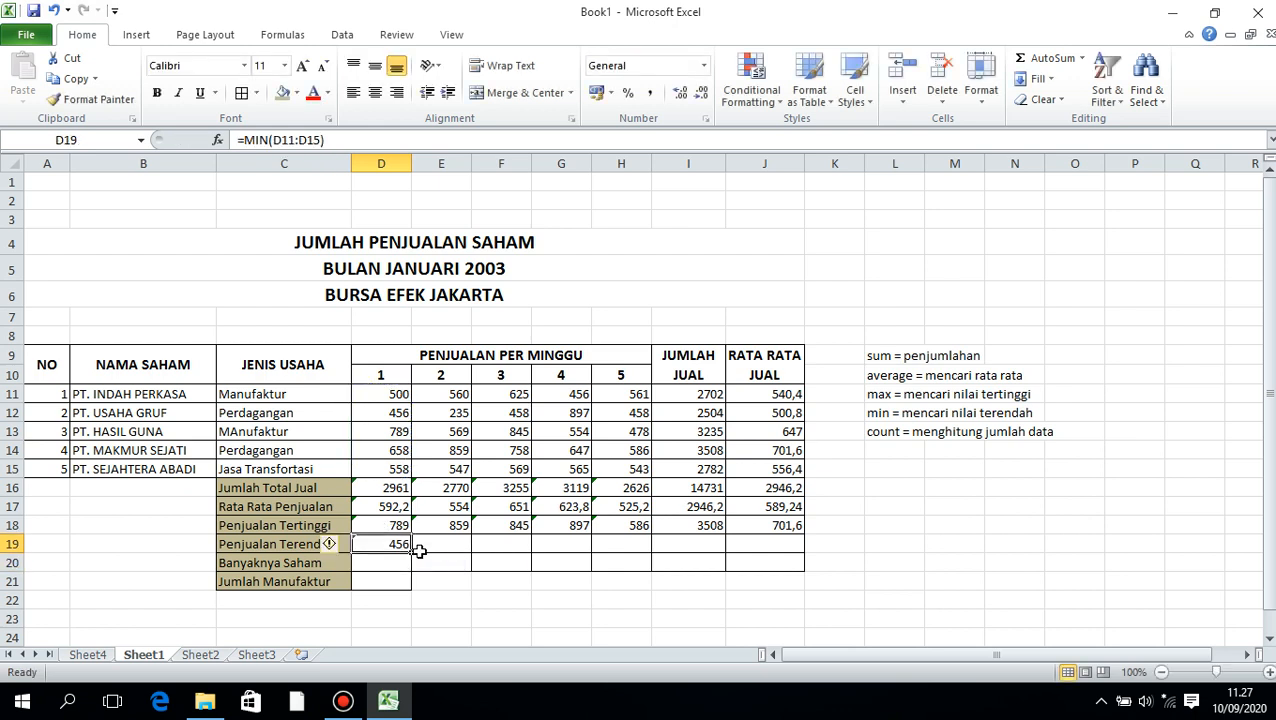
left_click_drag(411, 554, 798, 552)
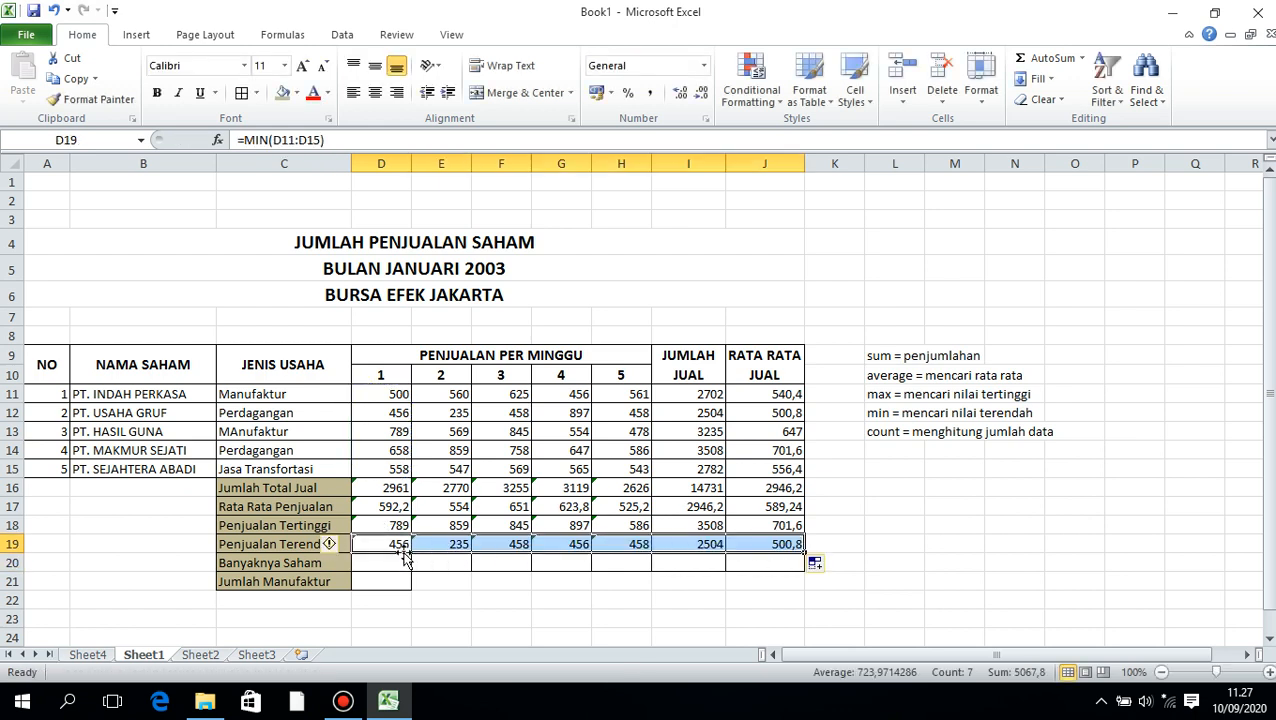
Enter =COUNT(A11:A15) in D20 of the Banyaknya Saham row to count the stocks
left_click(384, 562)
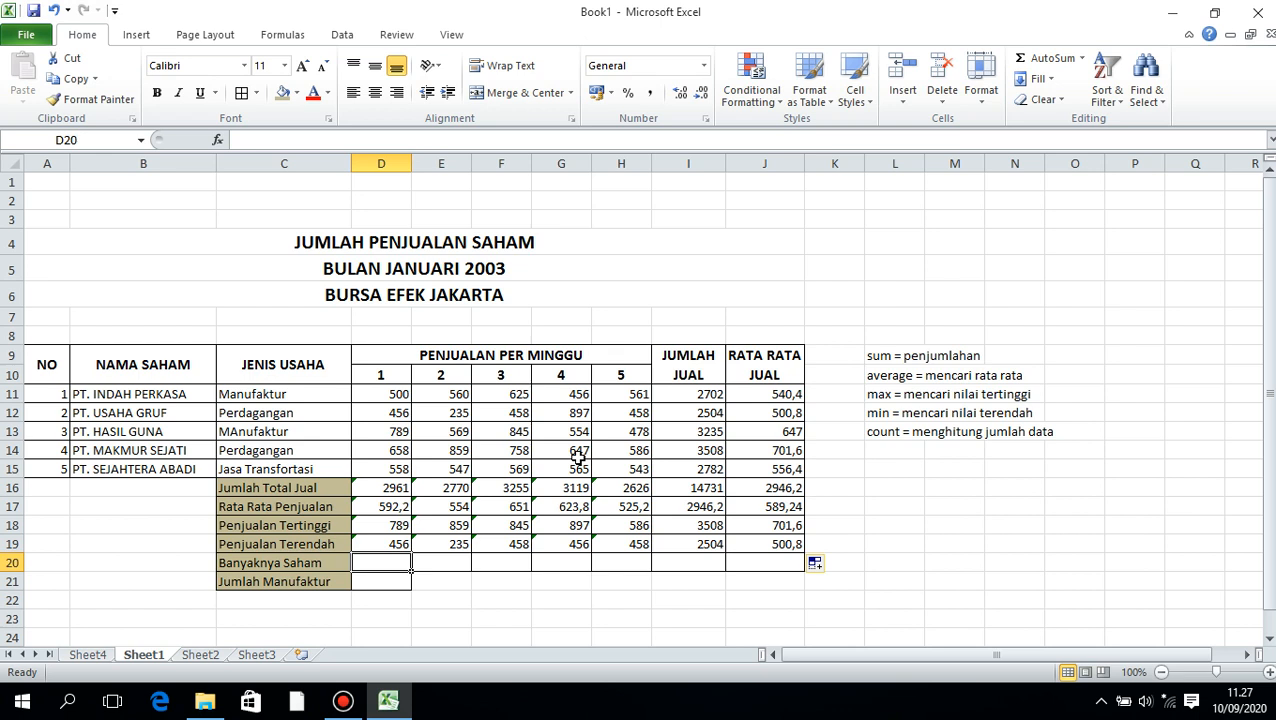
type("=coun")
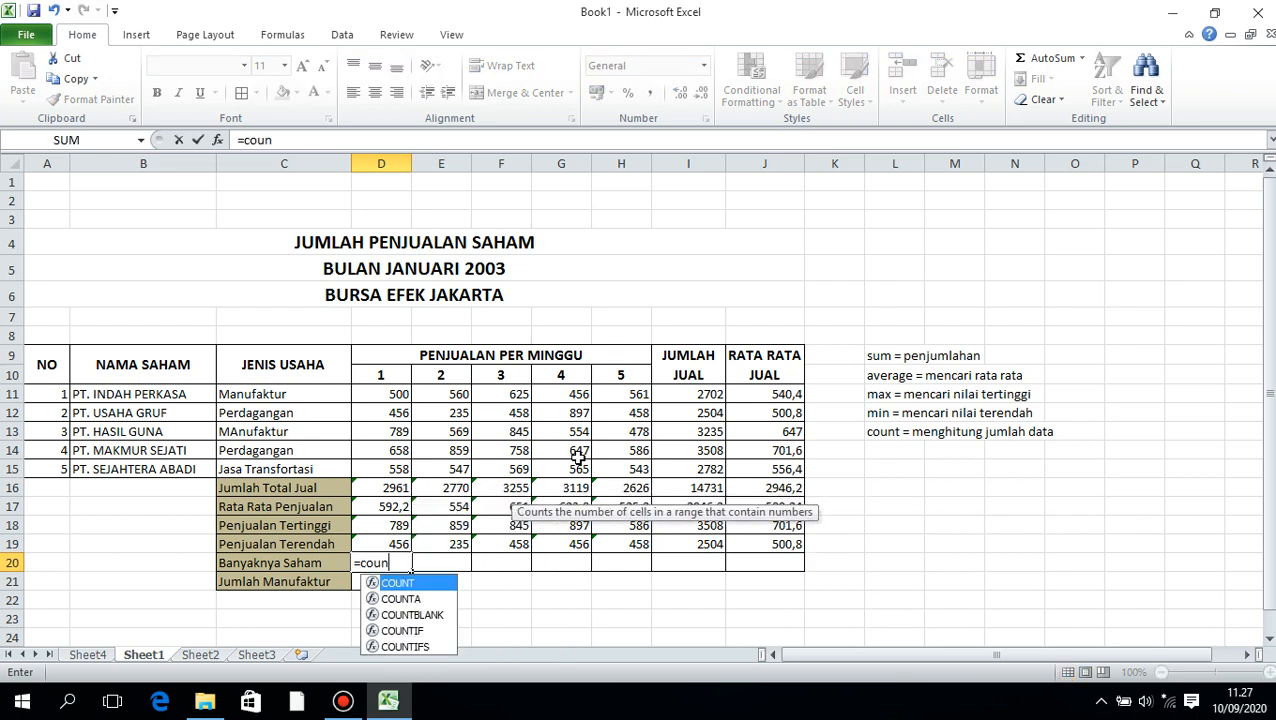
key("Tab")
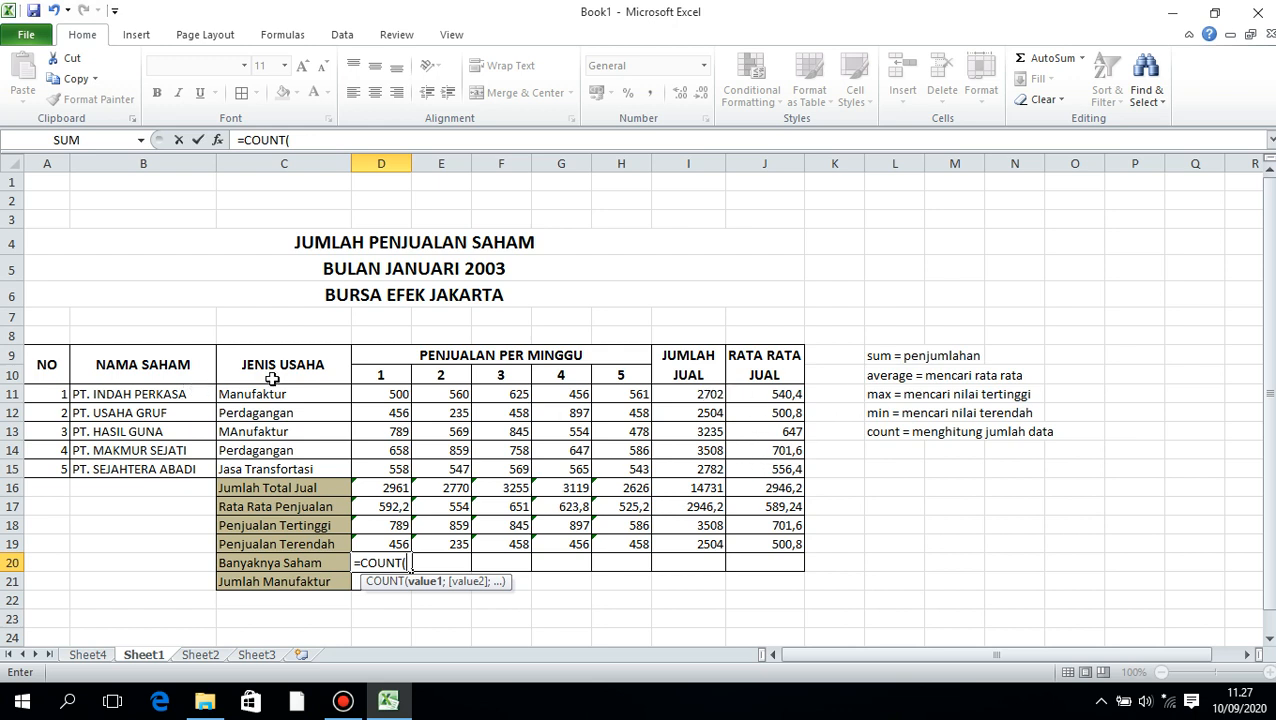
left_click_drag(48, 390, 48, 469)
type(")")
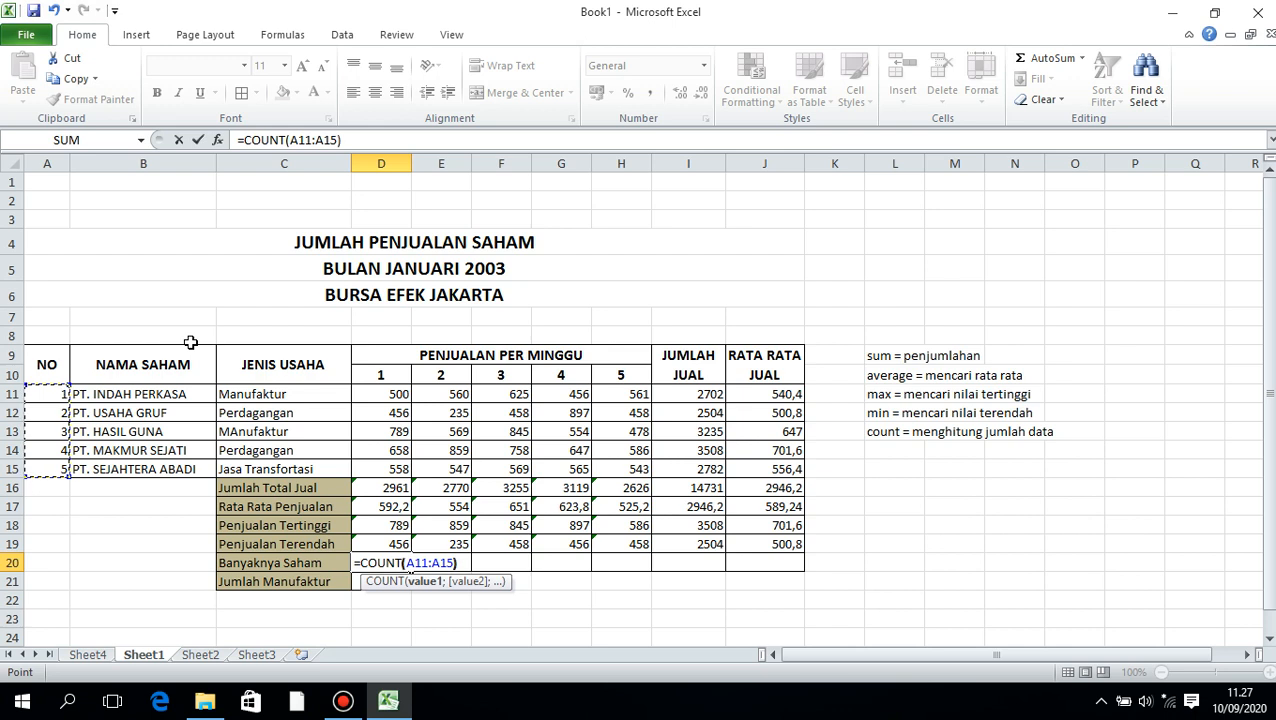
key("Return")
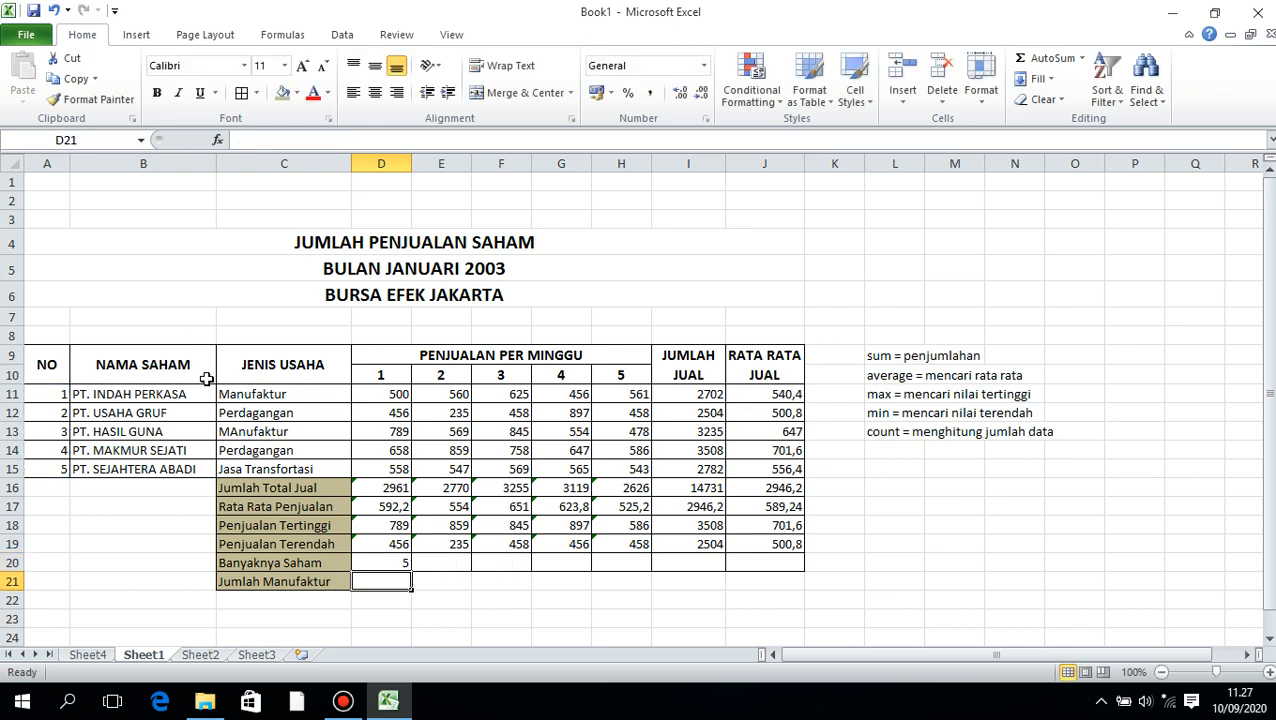
left_click(378, 562)
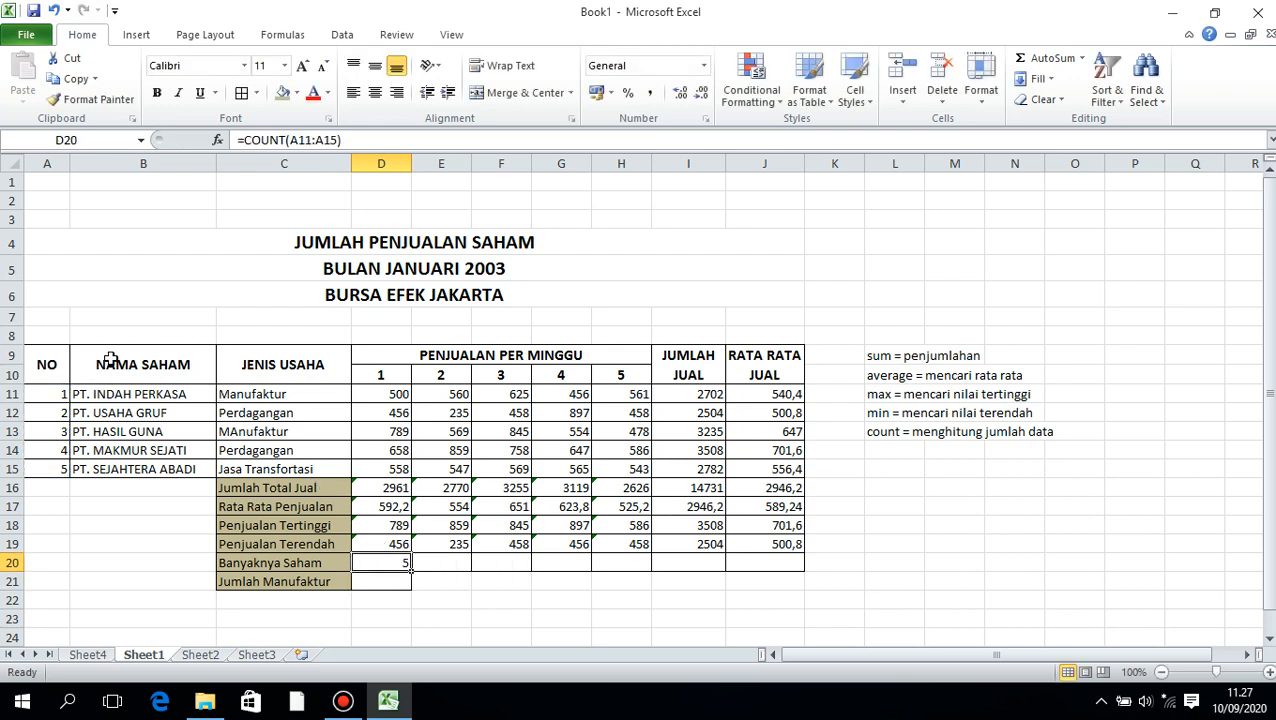
Remove the borders from the empty cells E20:J20 and reapply all borders to E19:J19
left_click(375, 583)
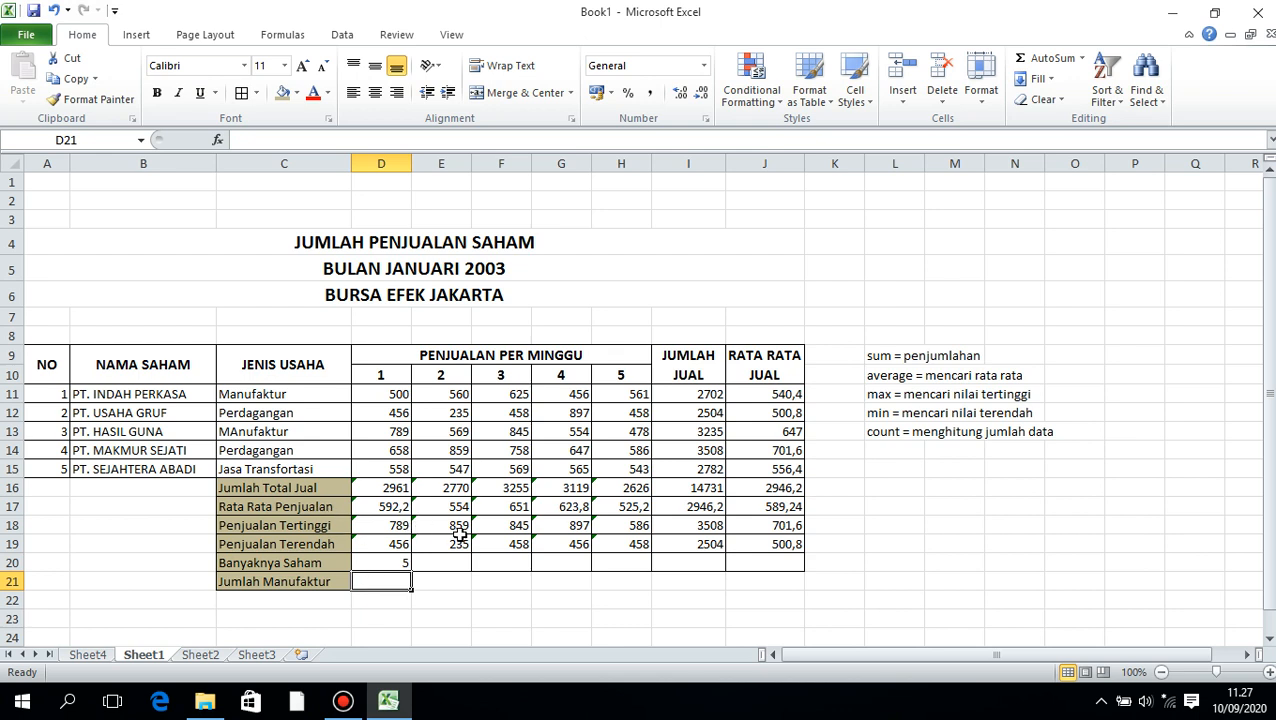
left_click_drag(447, 566, 780, 569)
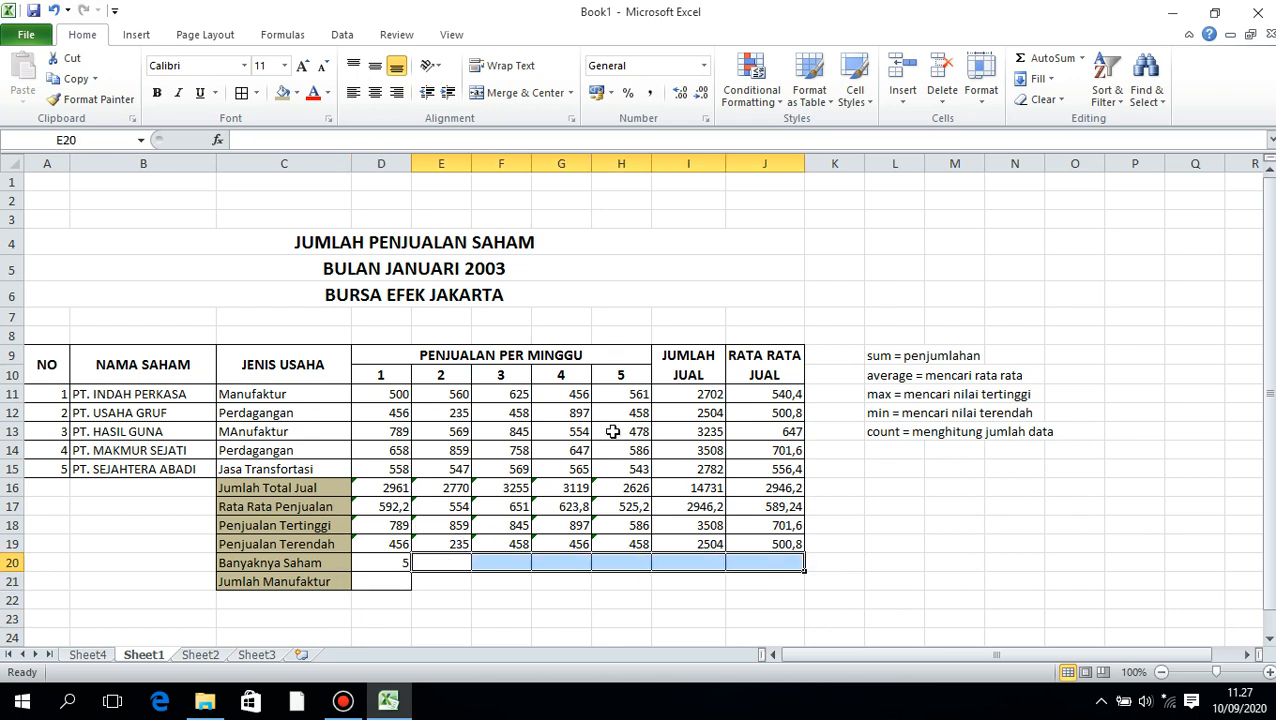
left_click(256, 93)
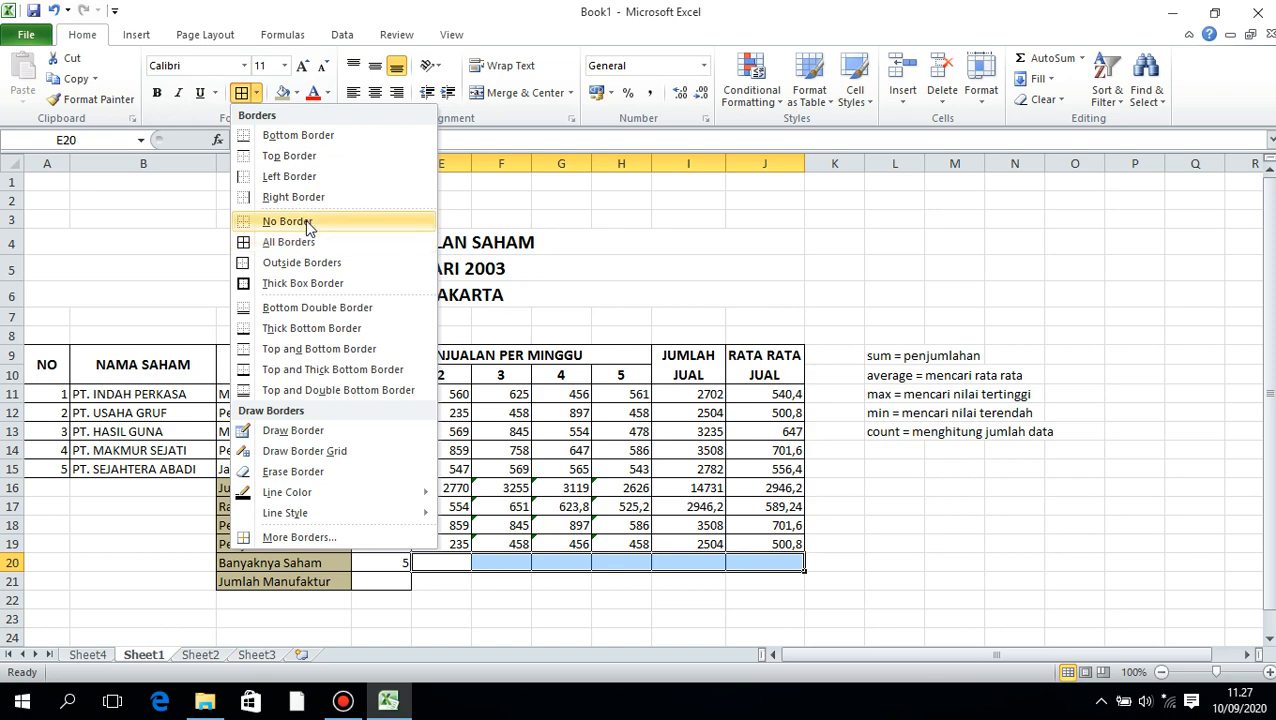
left_click(240, 217)
left_click(515, 600)
left_click_drag(447, 545, 766, 544)
left_click(256, 93)
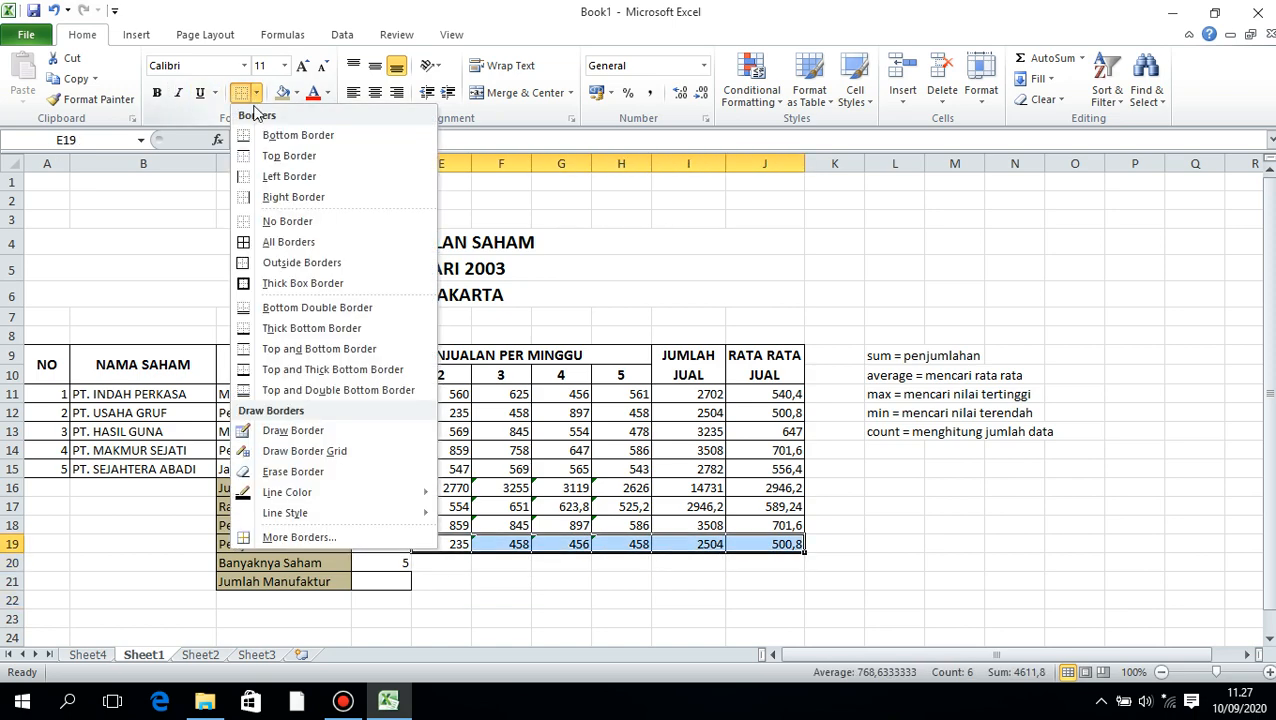
left_click(240, 241)
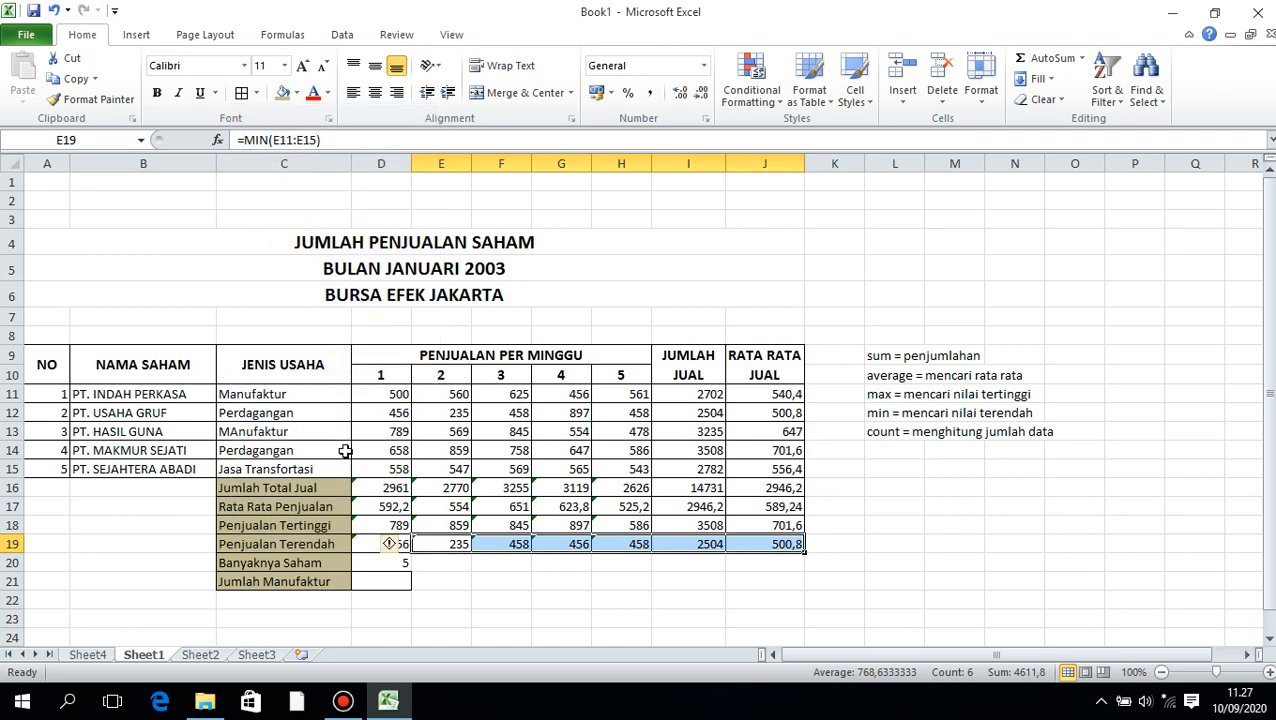
Enter =COUNTIF(C11:C15;"Manufaktur") in D21 of the Jumlah Manufaktur row and check it against the Manufaktur entries in column C
left_click_drag(386, 562, 384, 581)
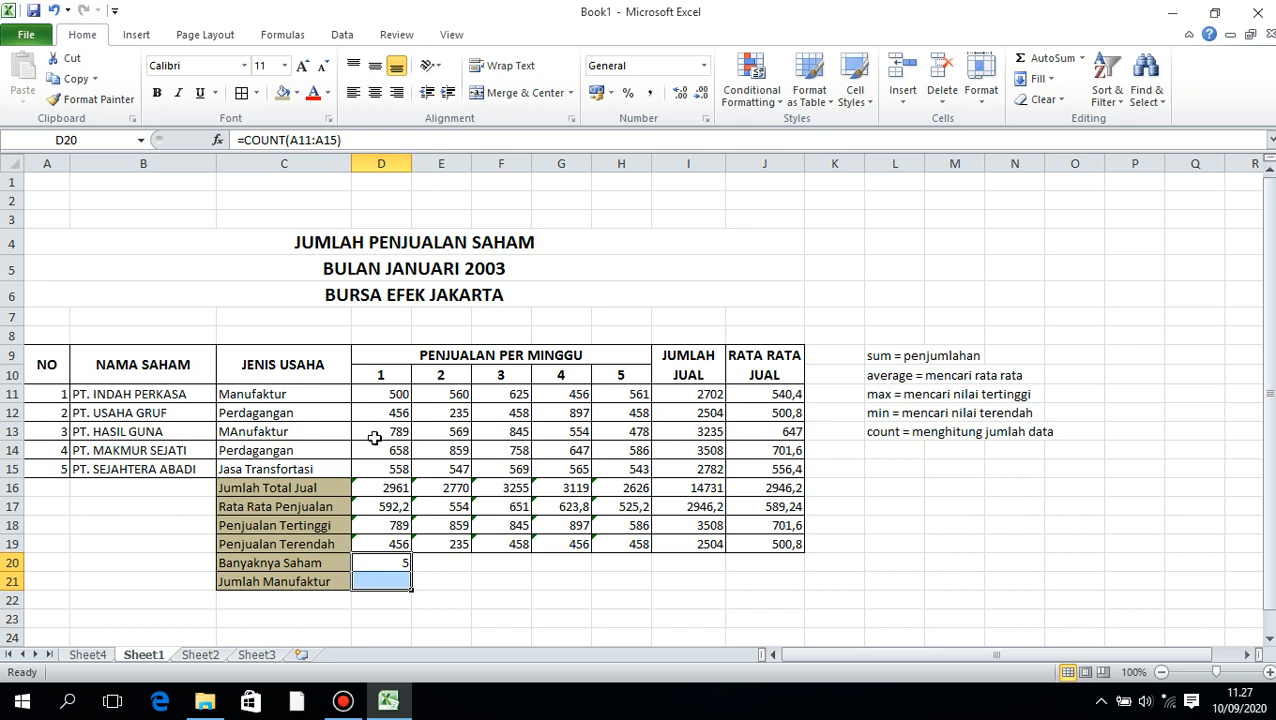
left_click(274, 396)
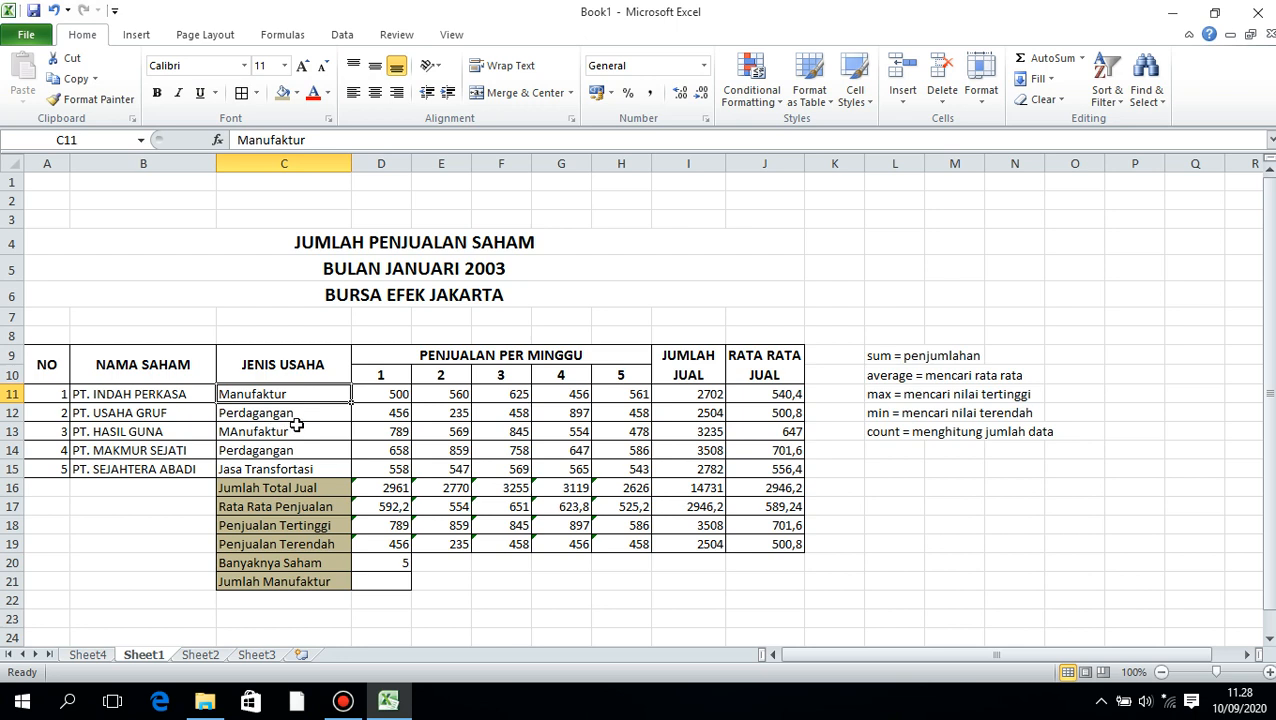
left_click(373, 581)
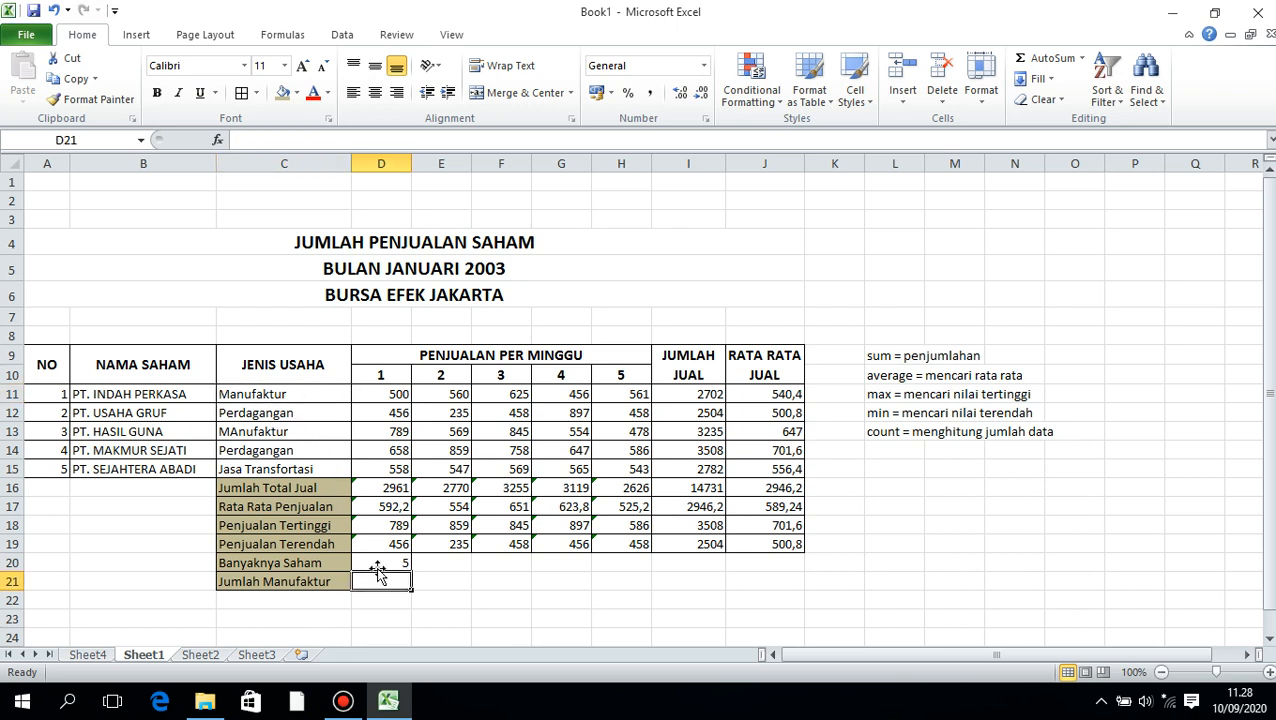
type("=coun")
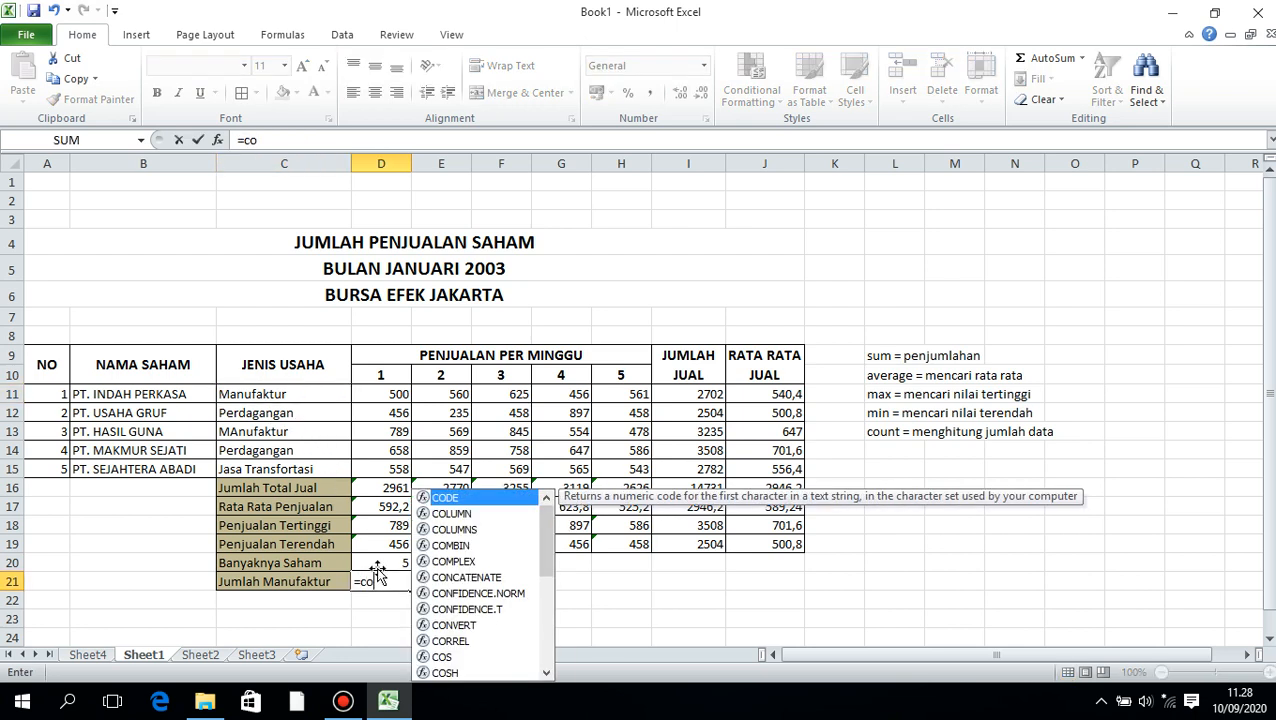
key("Down")
key("Down")
key("Down")
key("Tab")
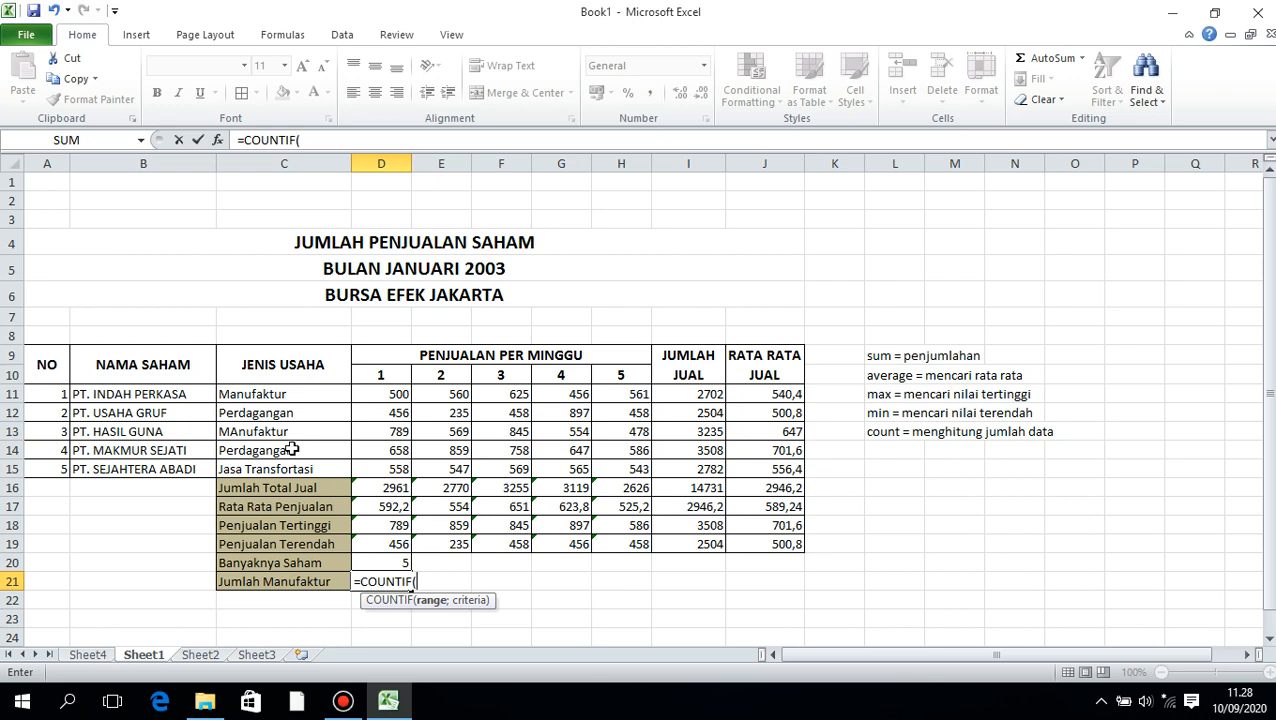
left_click_drag(264, 394, 264, 466)
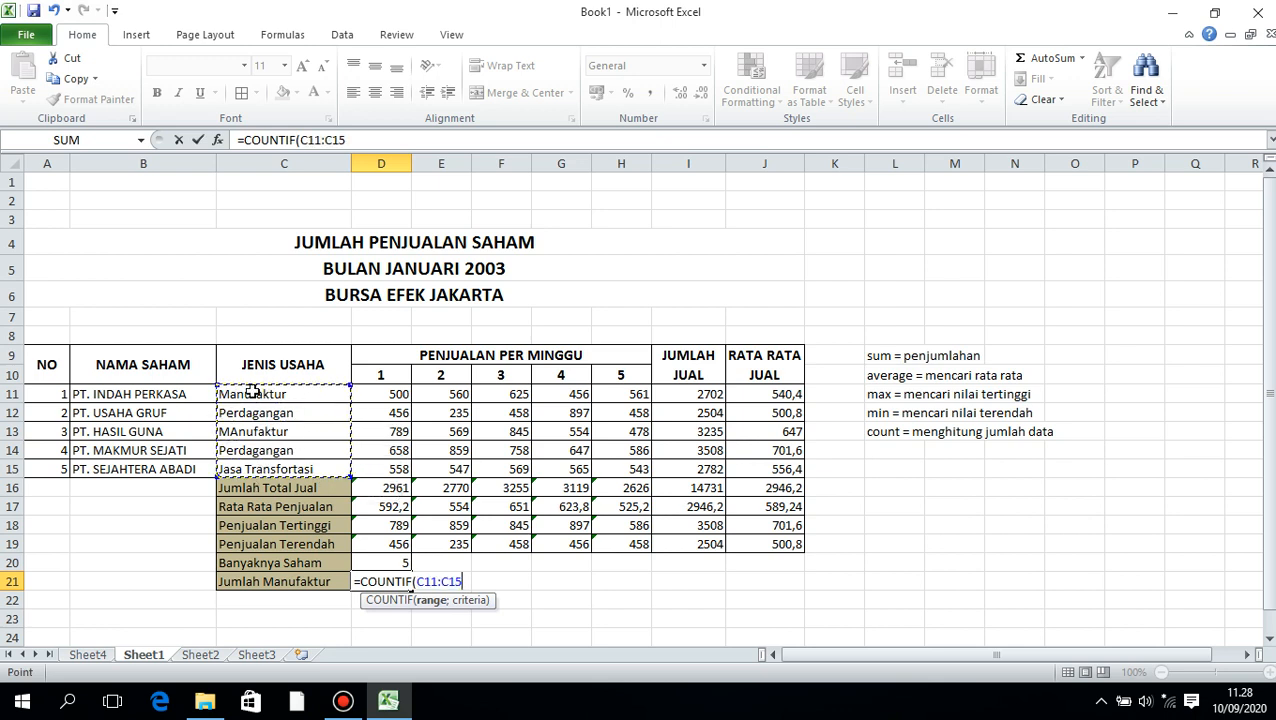
type(";")
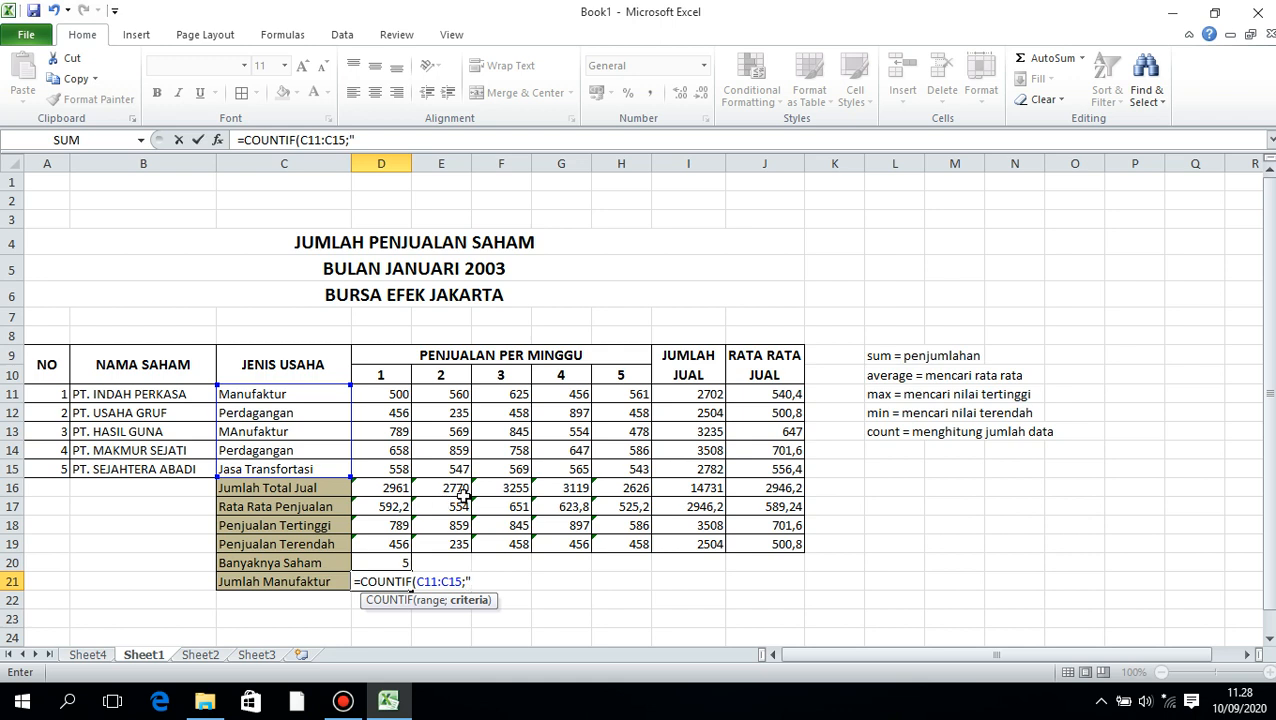
type("anufaktur")
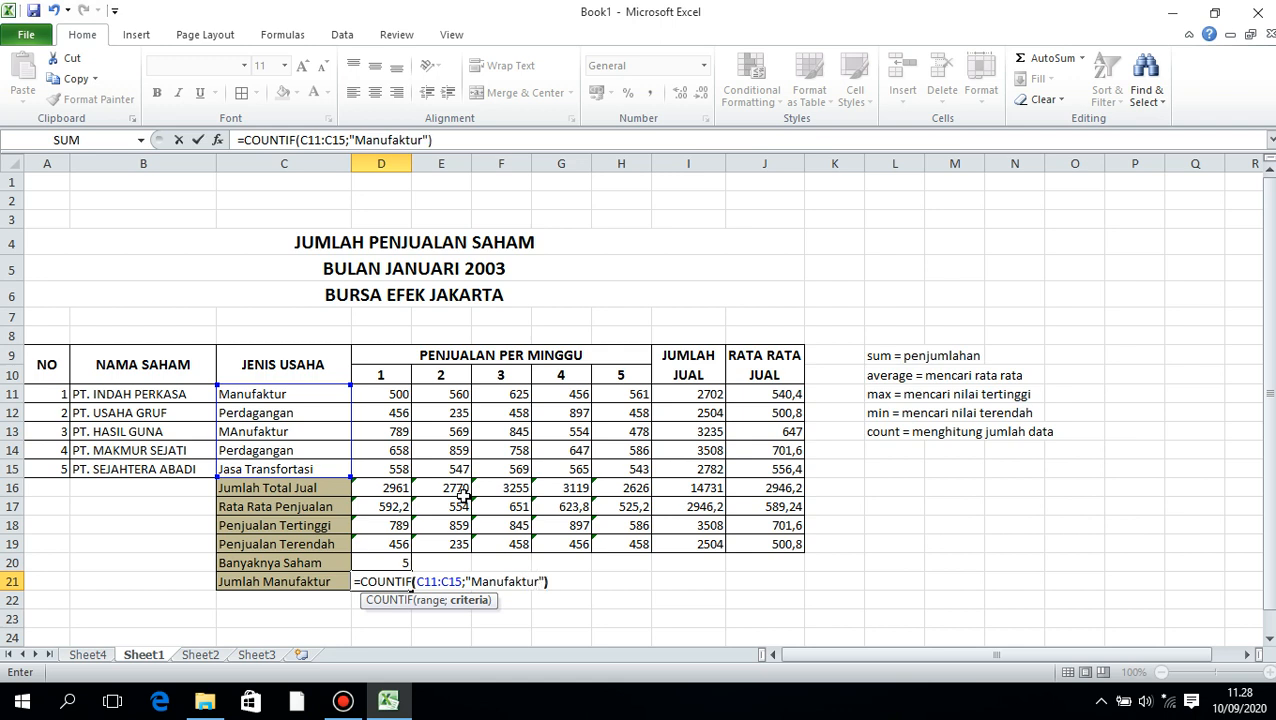
key("Return")
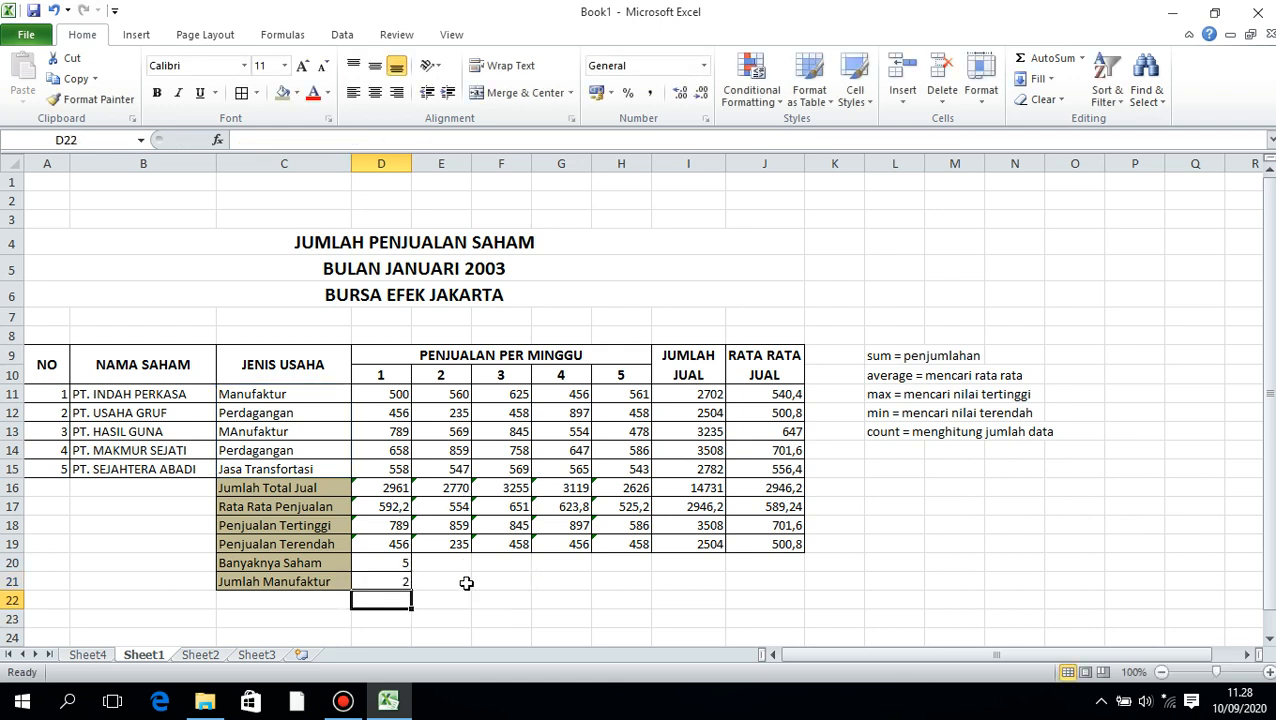
left_click(396, 582)
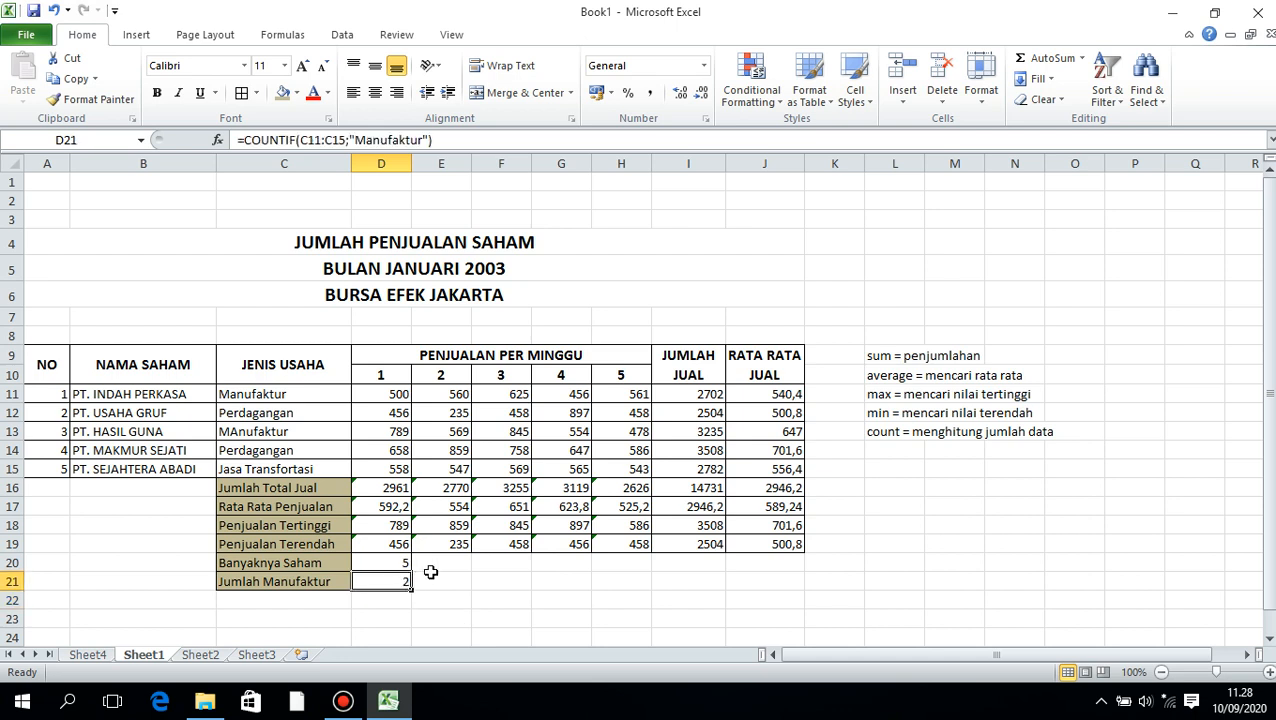
left_click(281, 396)
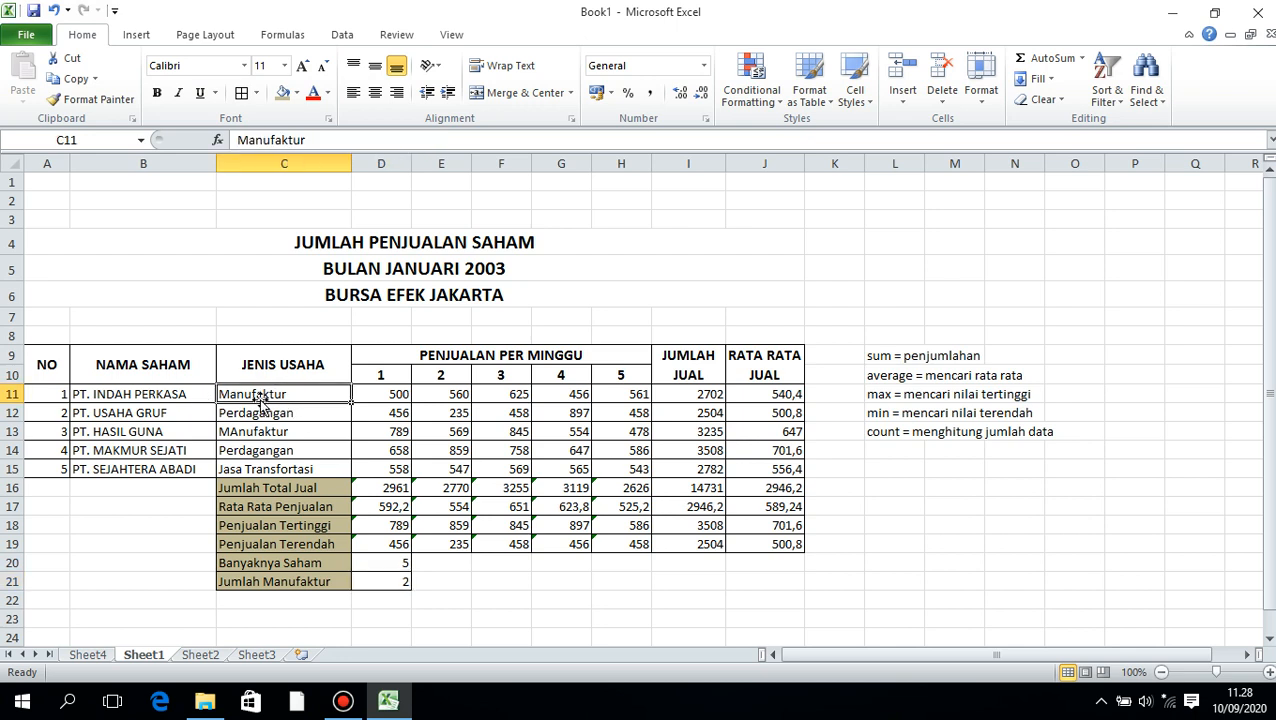
left_click(285, 437)
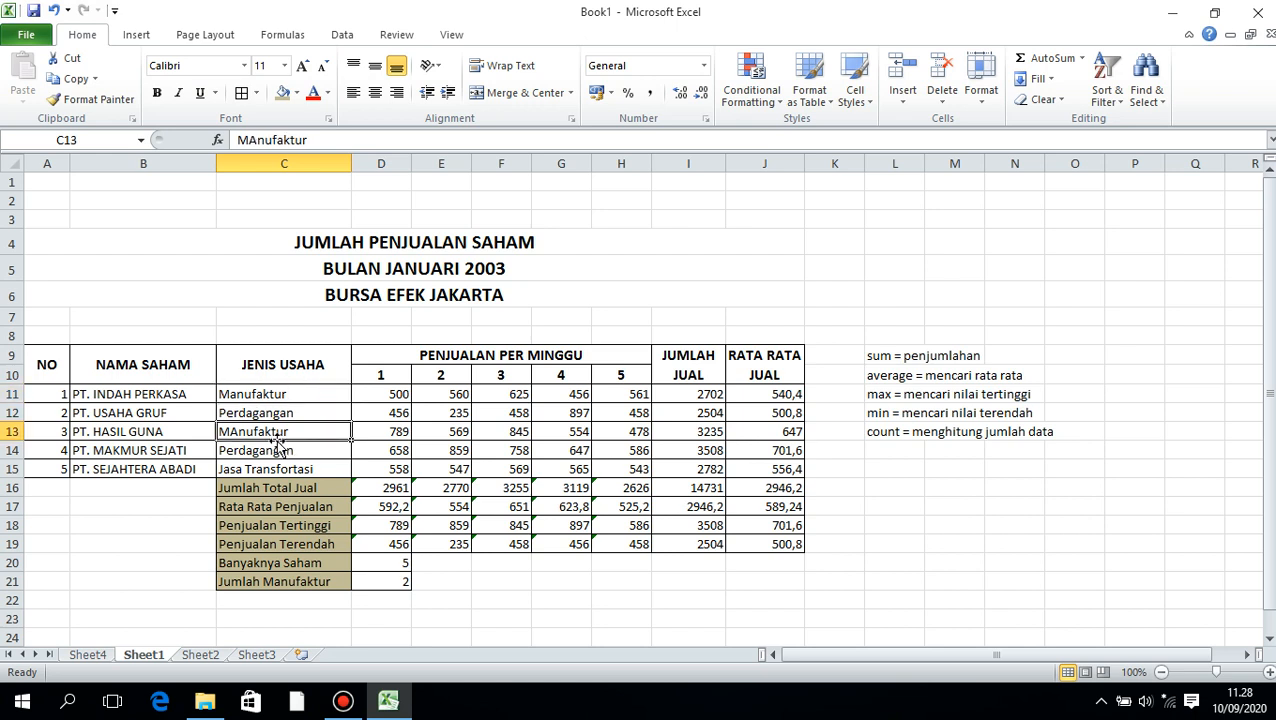
left_click(610, 389)
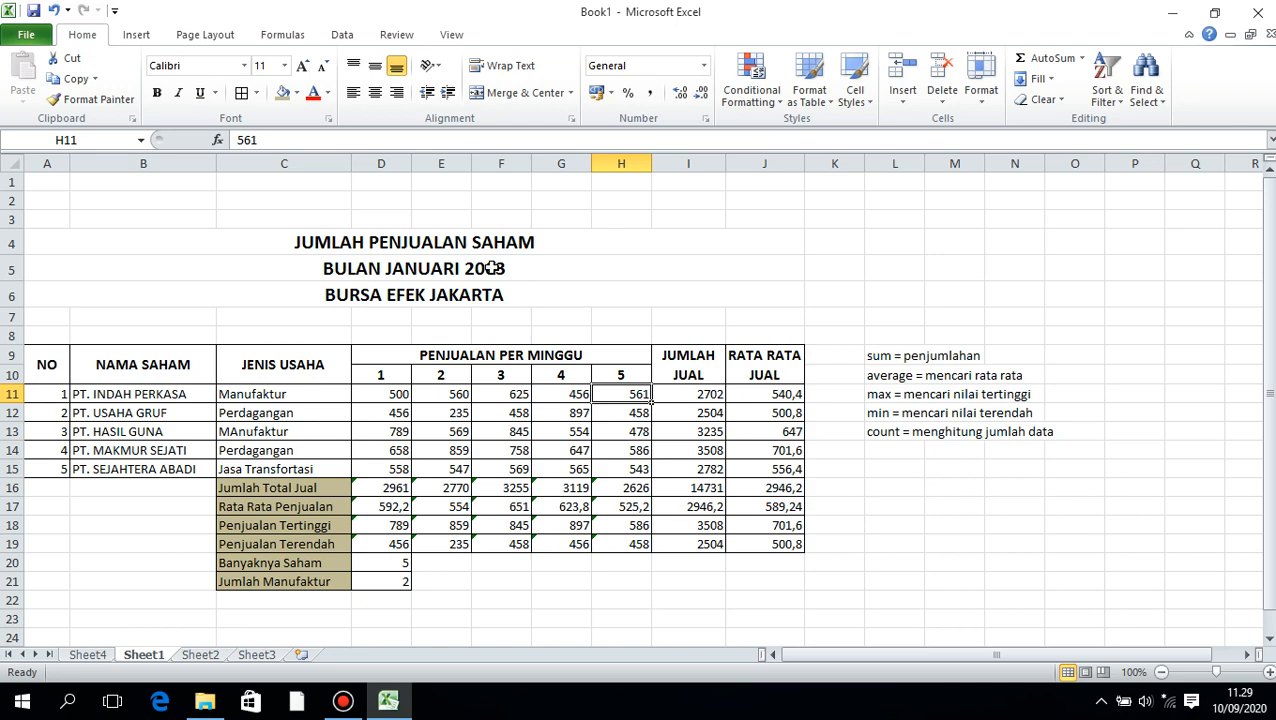
Save the workbook as TUGAS PRAKTIKUM 6.xlsx in the BELAJAR MS EXCEL 2010 folder on the Data (D:) drive
left_click(33, 9)
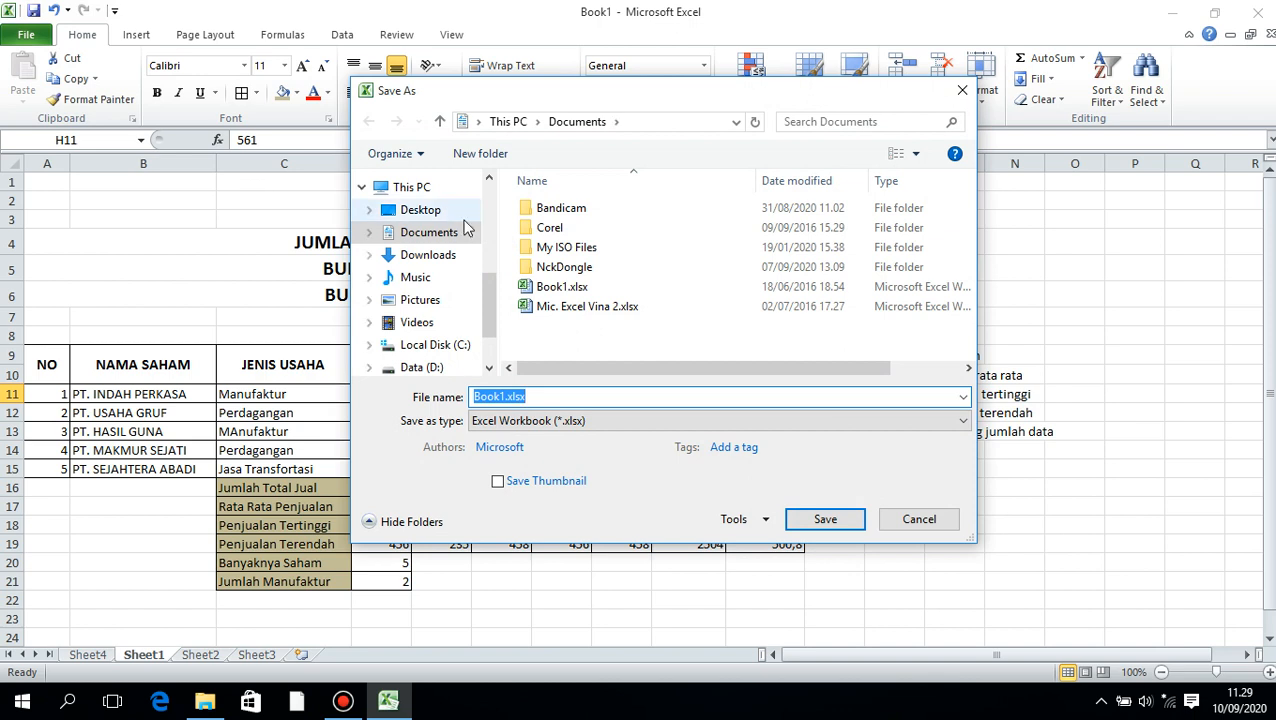
scroll(487, 292, "down", 2)
left_click(421, 292)
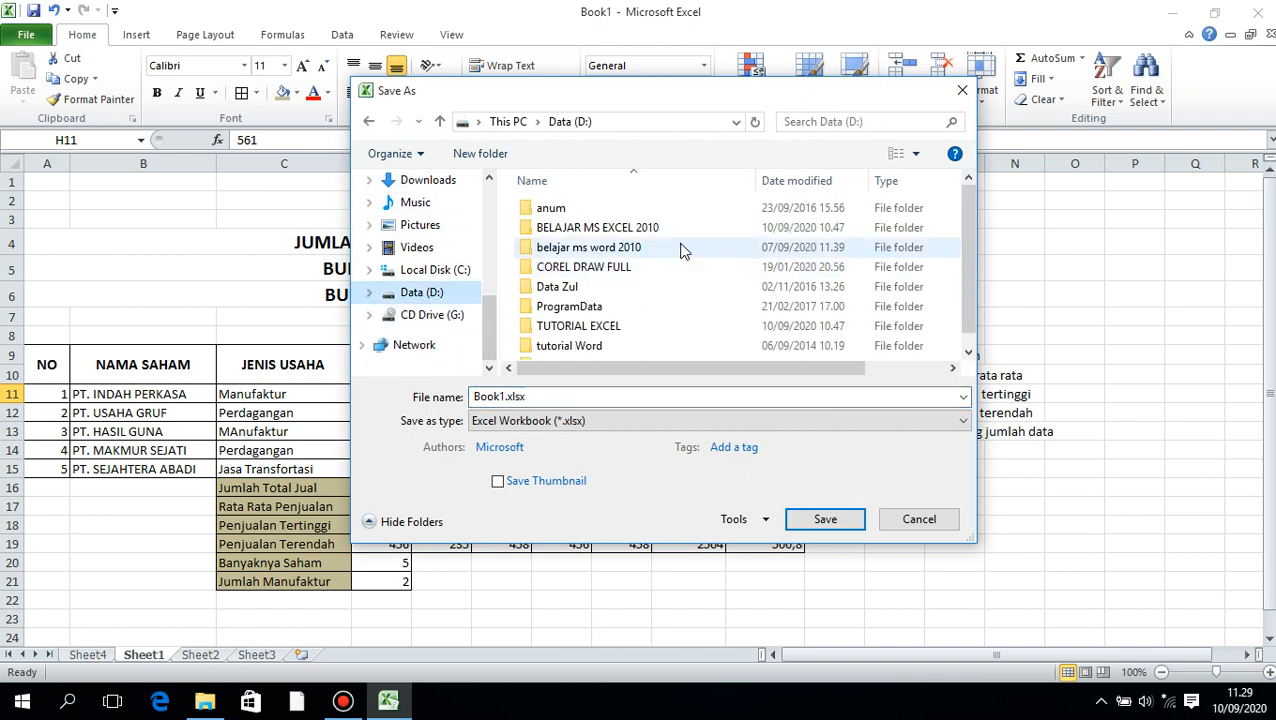
double_click(650, 229)
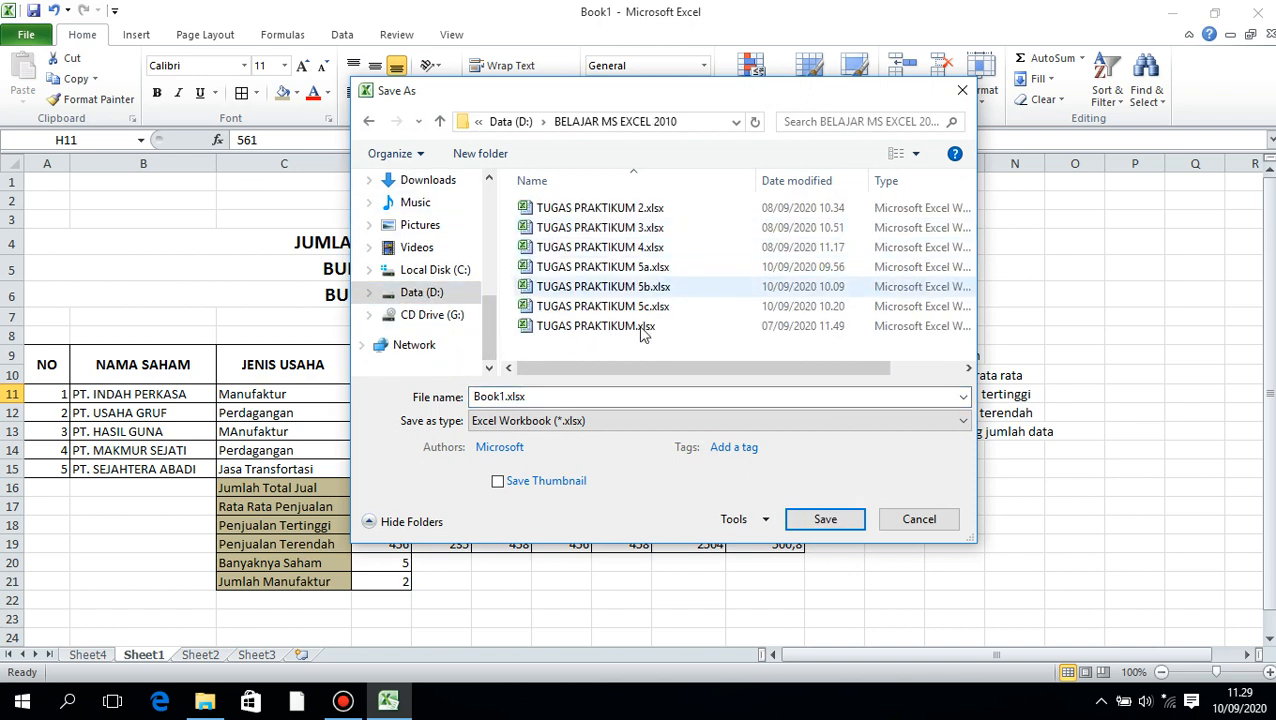
left_click(585, 310)
double_click(590, 396)
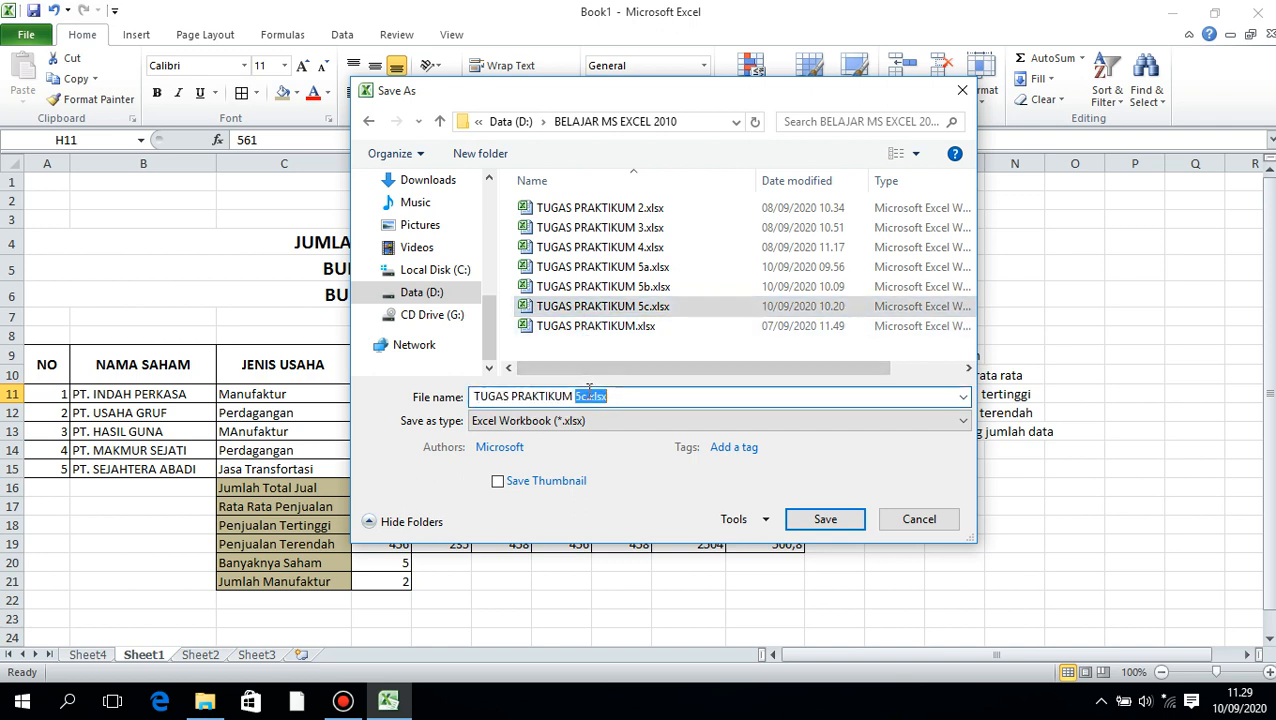
key("Right")
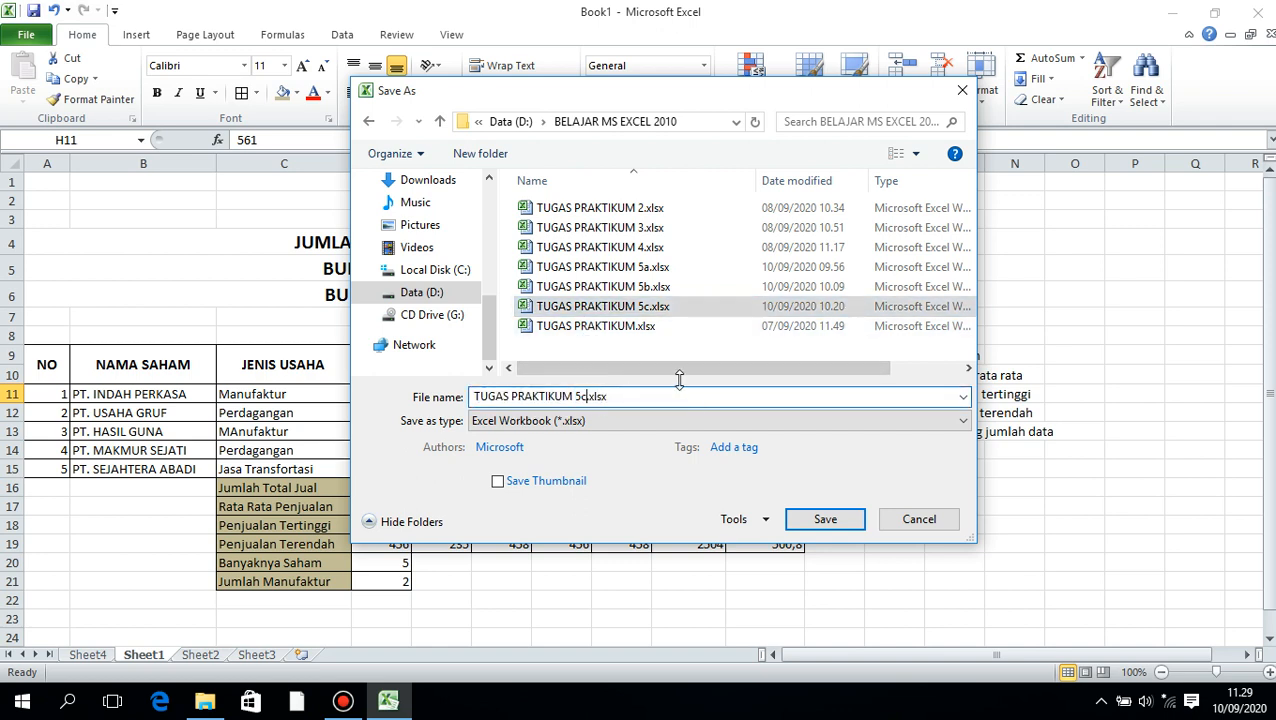
key("BackSpace")
type("7")
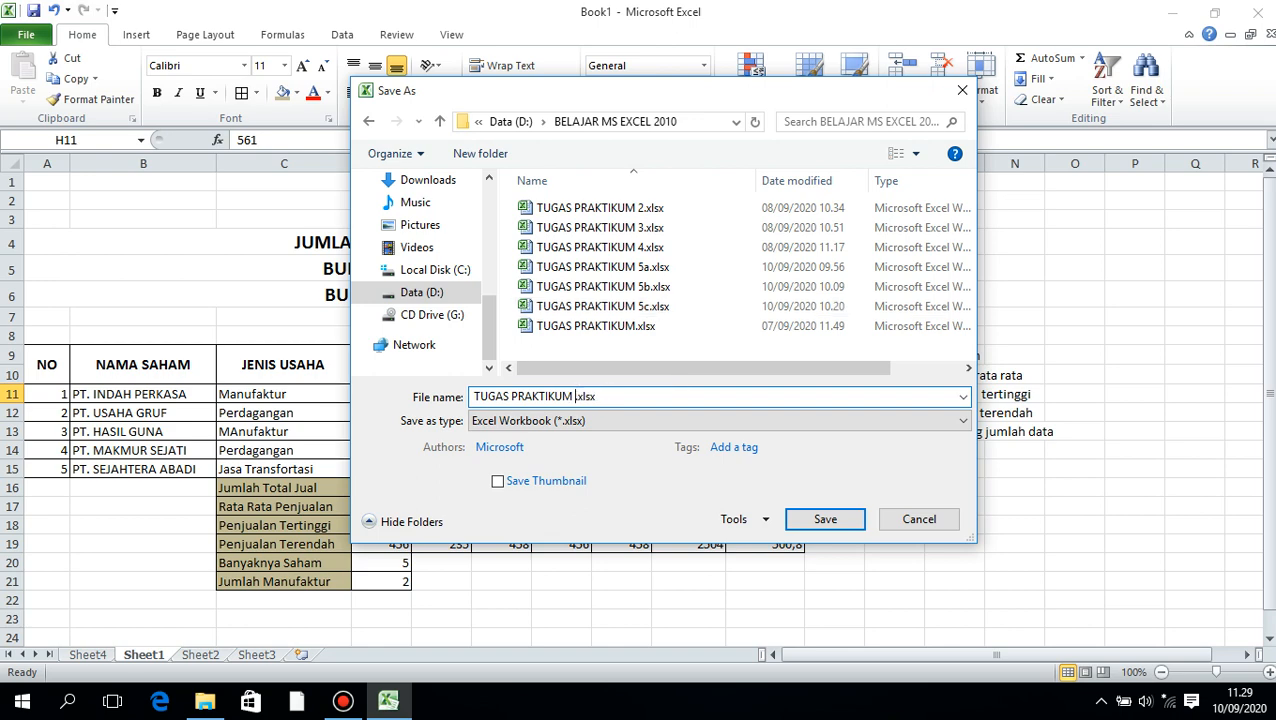
left_click(840, 521)
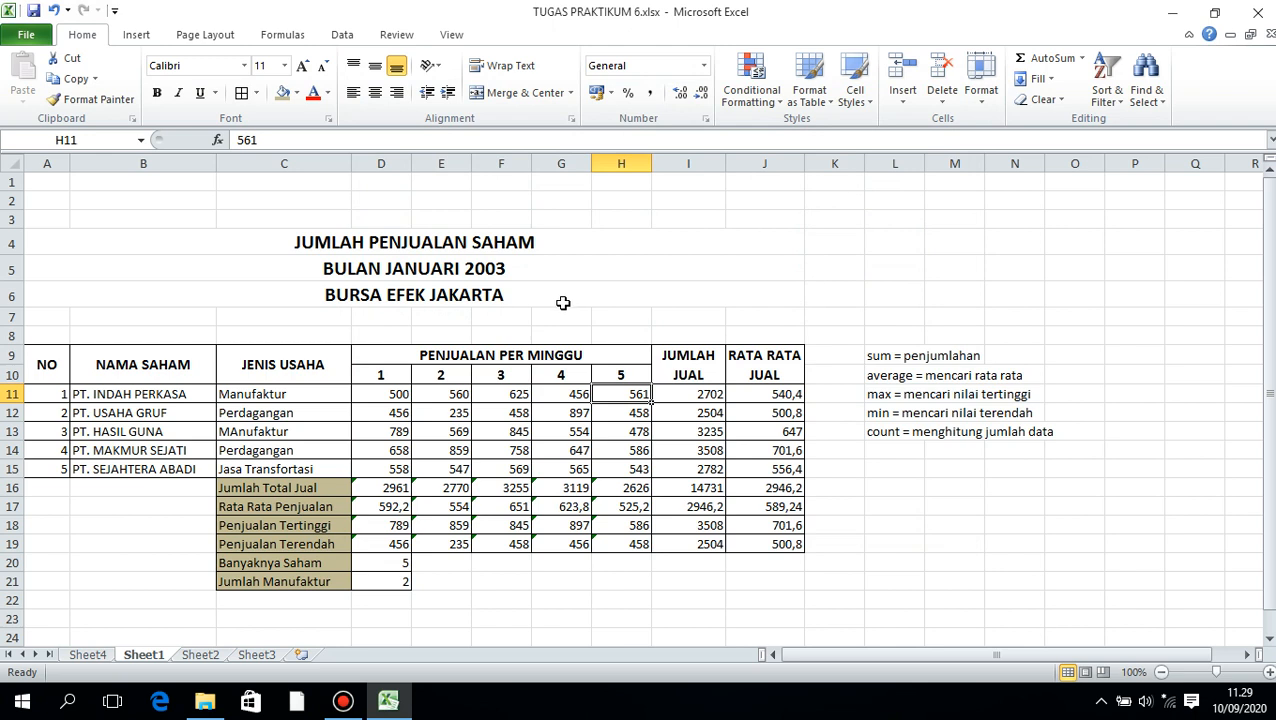